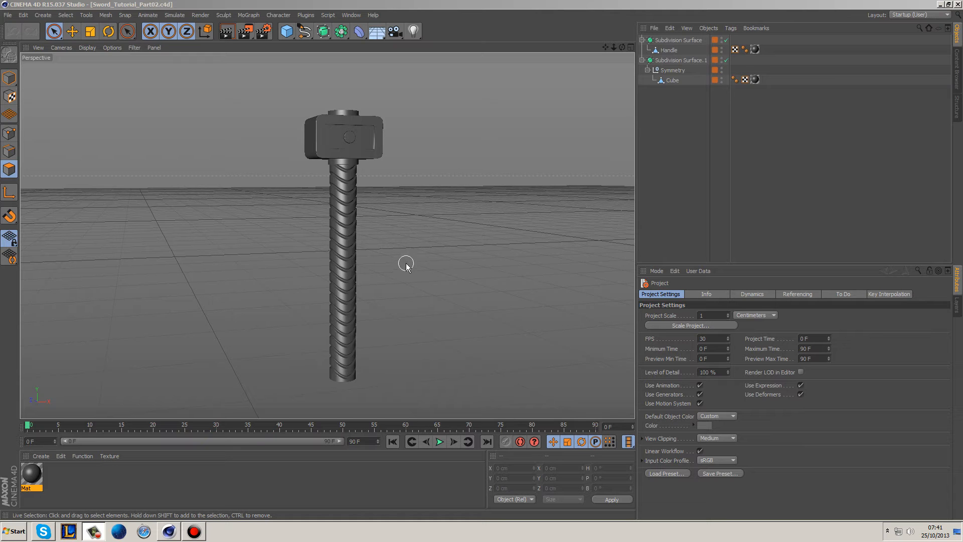
In the front view, duplicate the pommel's Cube out of the Symmetry object to the top level of the object hierarchy.
middle_click(472, 261)
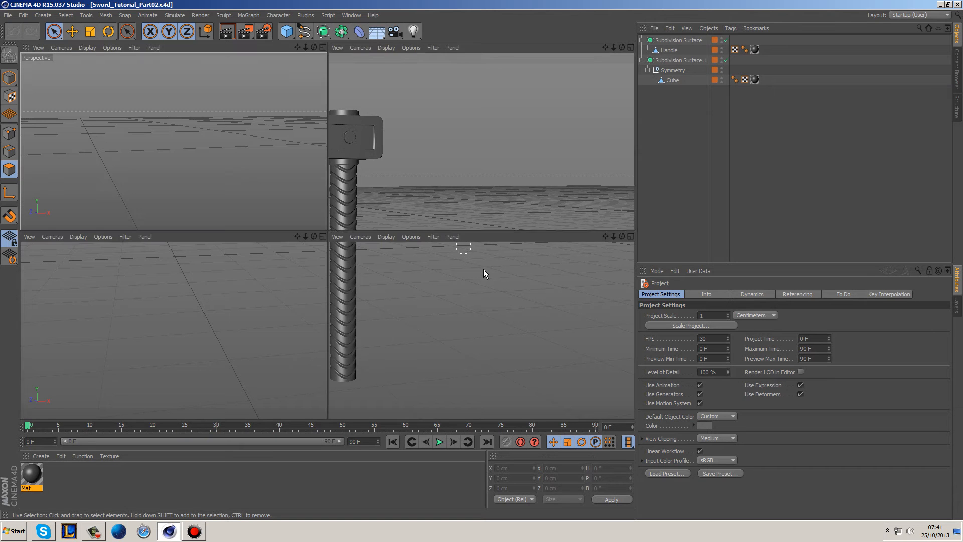
middle_click(506, 287)
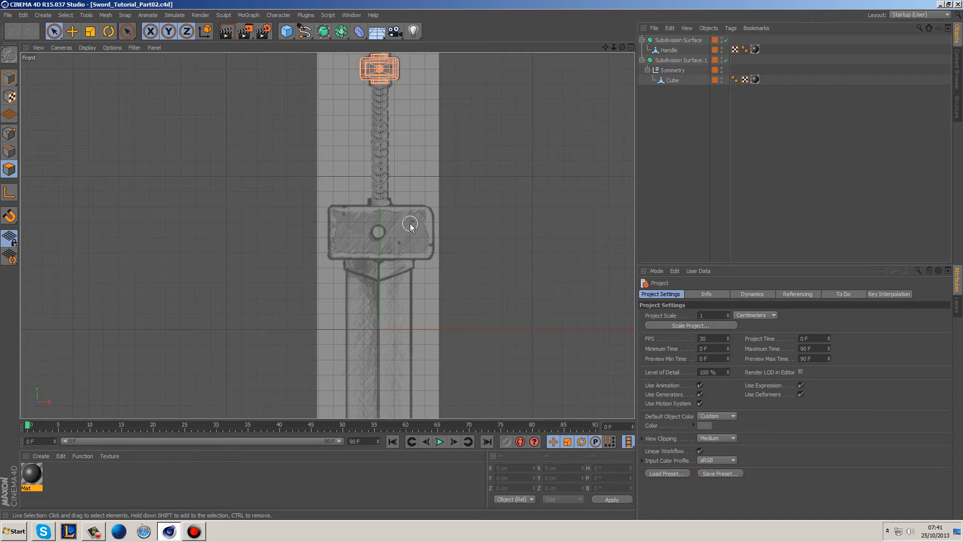
left_click(672, 80)
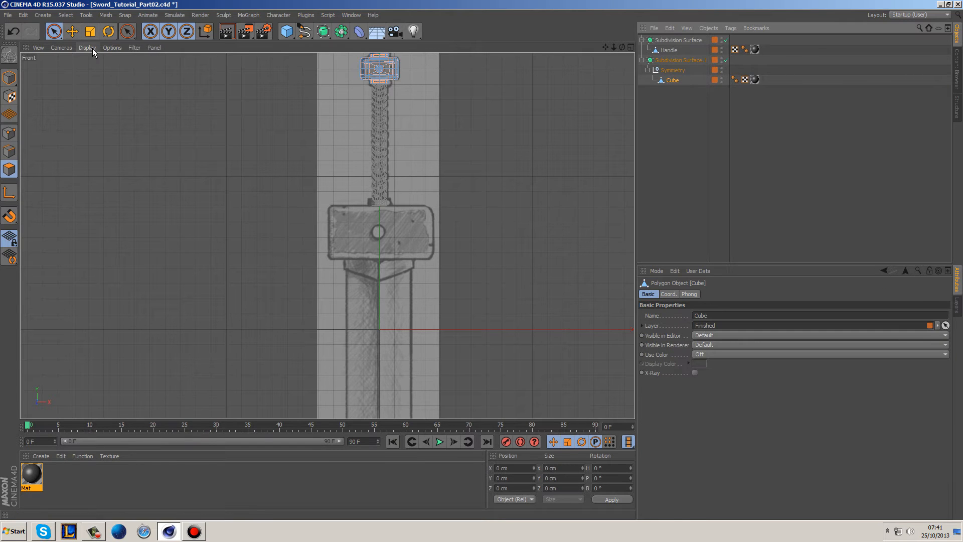
left_click(72, 31)
left_click_drag(665, 111, 665, 111, "ctrl")
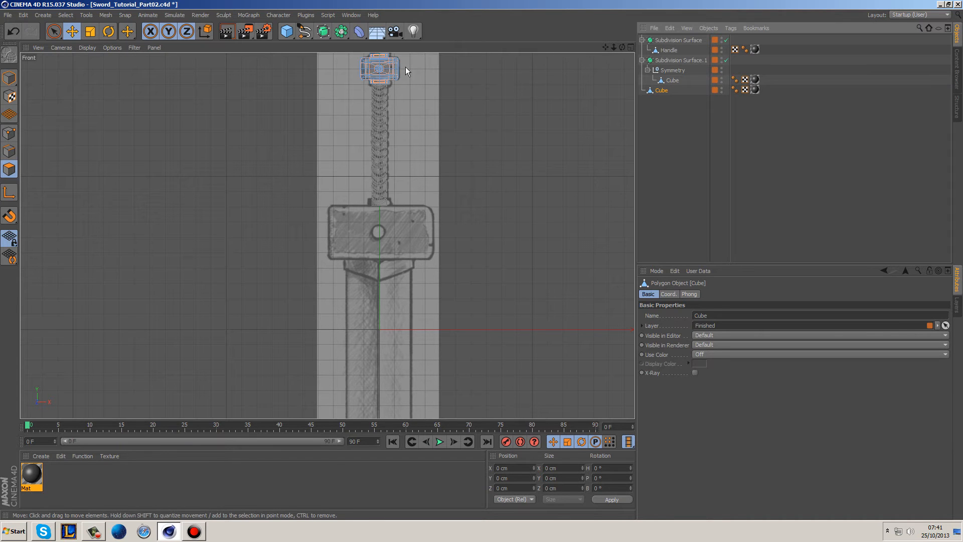
Remove the duplicated Cube from its layer and hide the Finished layer in both the object list and the viewport.
left_click(714, 89)
left_click(741, 115)
left_click(957, 308)
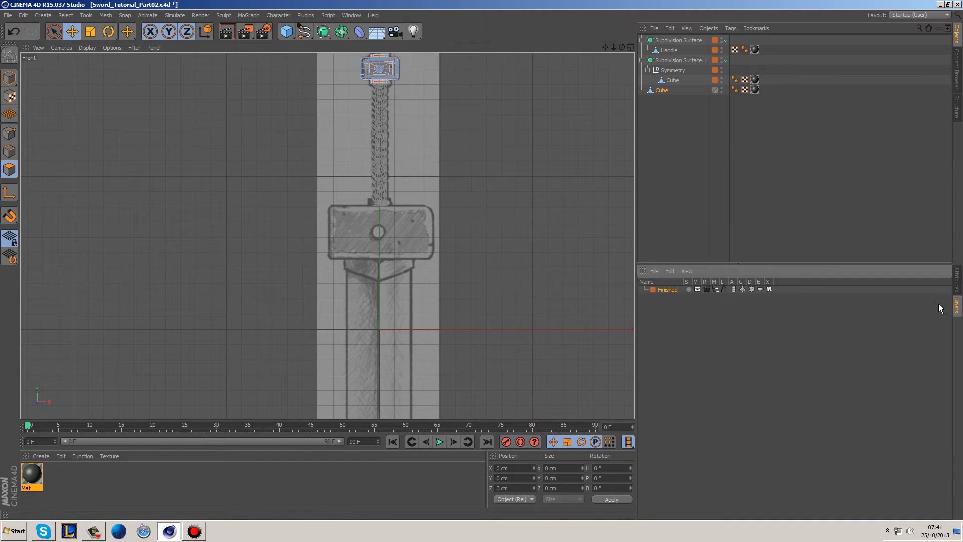
left_click(716, 289)
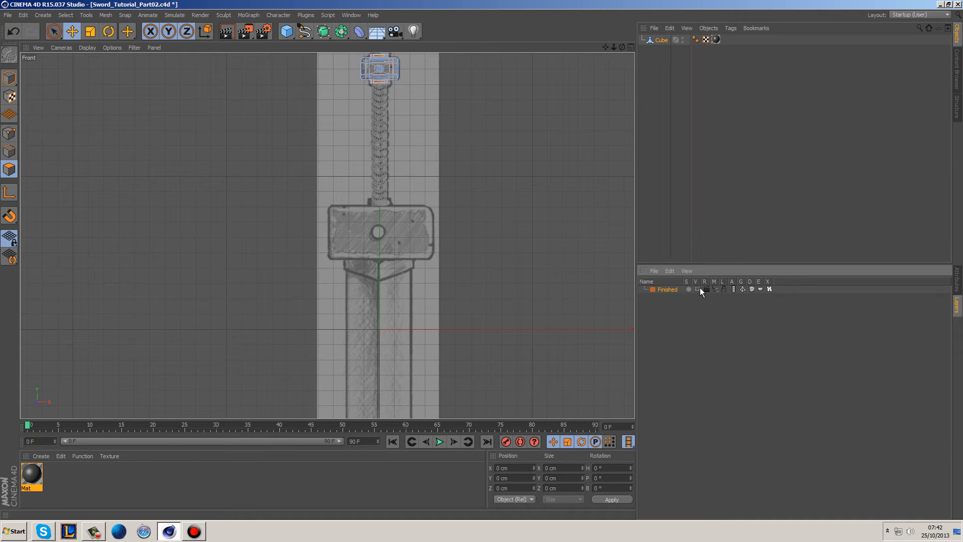
left_click(699, 288)
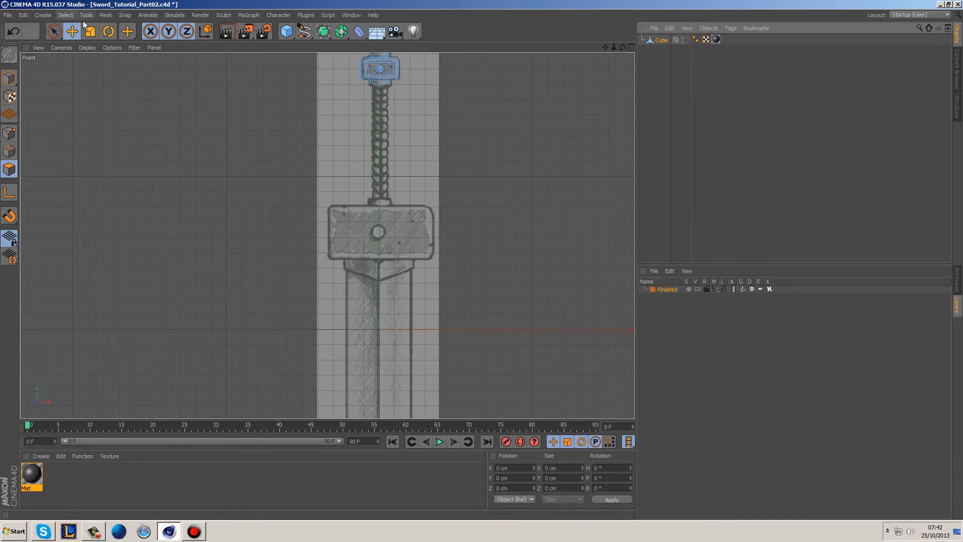
Move the duplicated Cube down to about Y 636 cm, centred on the guard in the reference sketch.
left_click(9, 78)
middle_click_drag(298, 110, 309, 141, "alt")
left_click_drag(389, 63, 408, 225)
scroll(407, 240, "up", 8)
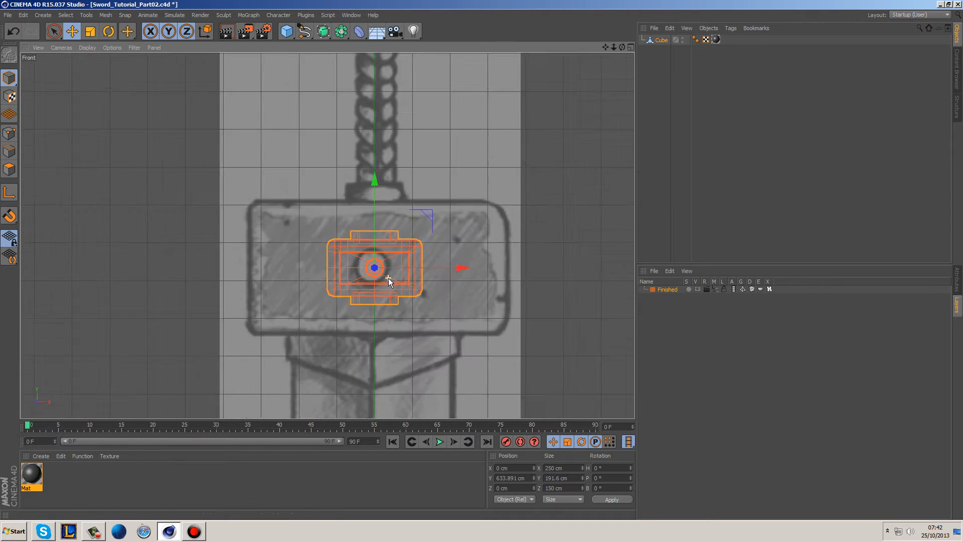
left_click_drag(373, 189, 372, 188)
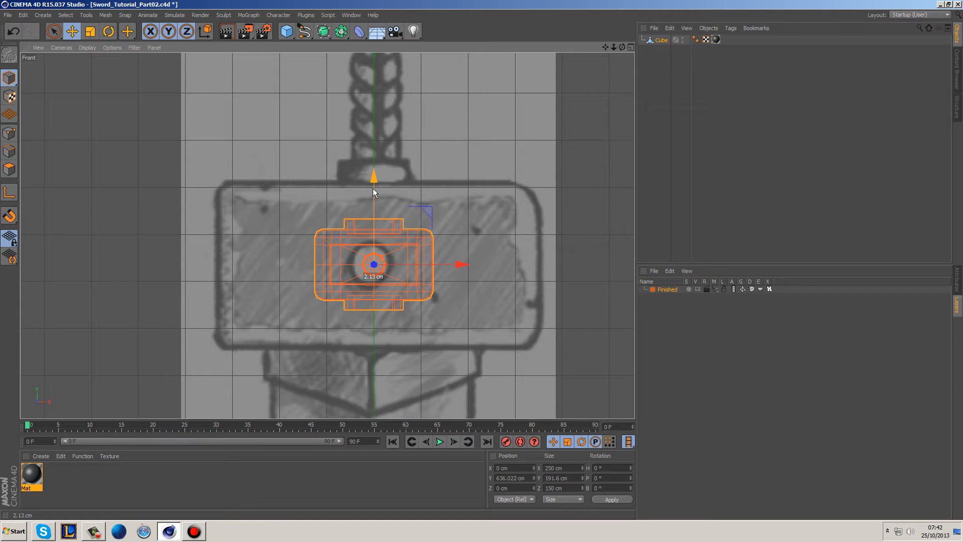
left_click_drag(372, 188, 372, 188)
Turn off Only Select Visible Elements for Rectangle Selection and raise the block's upper points to the sketched guard's top edge.
left_click(9, 133)
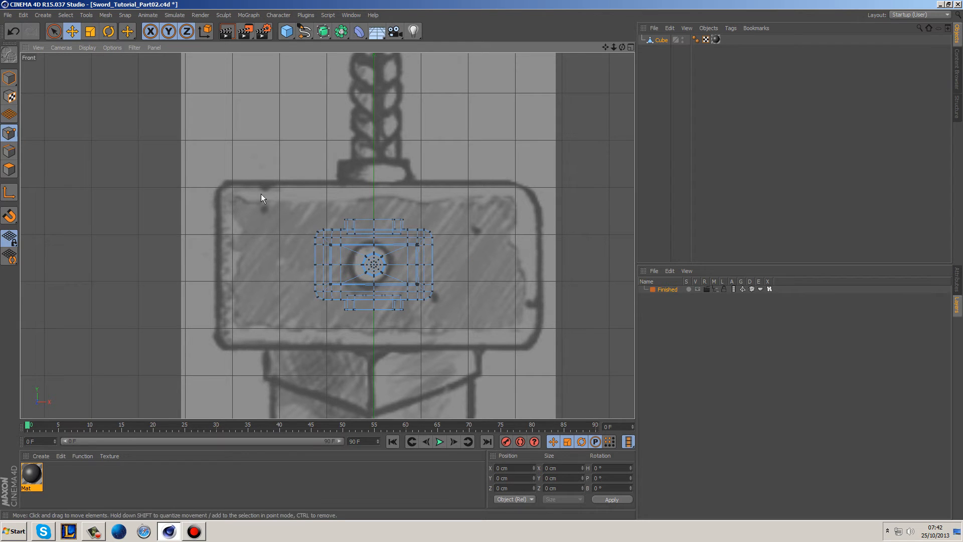
left_click_drag(54, 31, 95, 61)
left_click(956, 283)
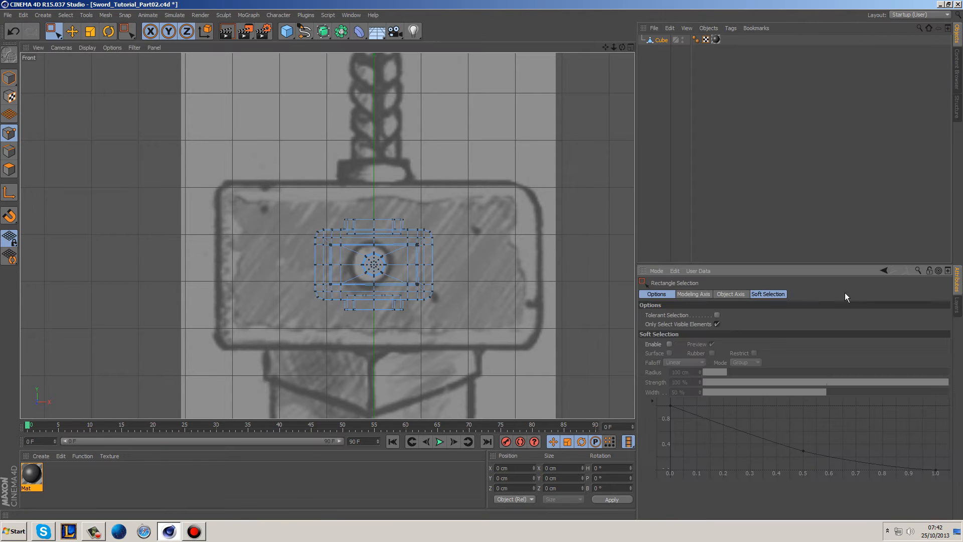
scroll(401, 231, "up", 5)
left_click_drag(141, 144, 562, 270)
left_click_drag(331, 155, 339, 40)
Lower the block's bottom points to about Y -173 cm, matching the lower edge of the sketched guard.
middle_click_drag(397, 266, 380, 133, "alt")
scroll(391, 266, "down", 4)
left_click_drag(469, 293, 196, 221)
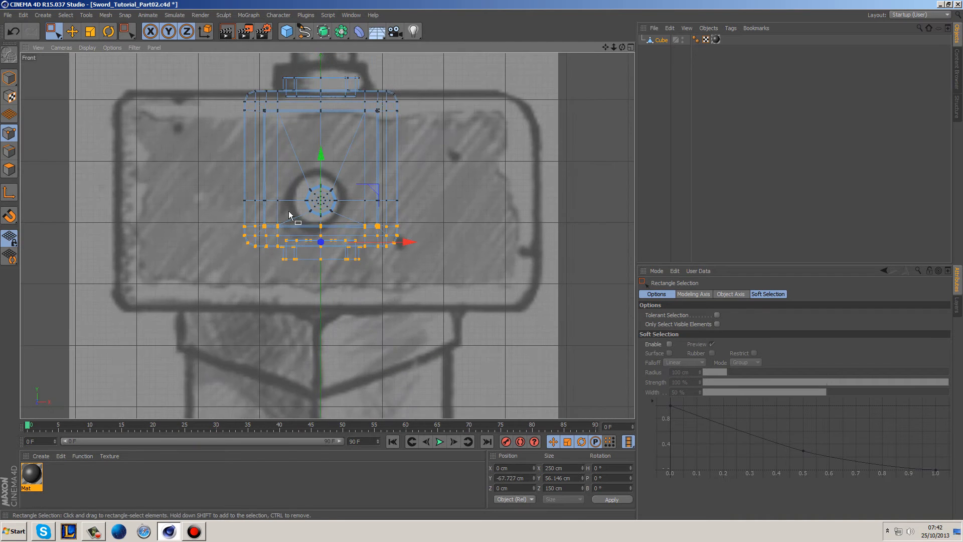
left_click_drag(320, 171, 330, 232)
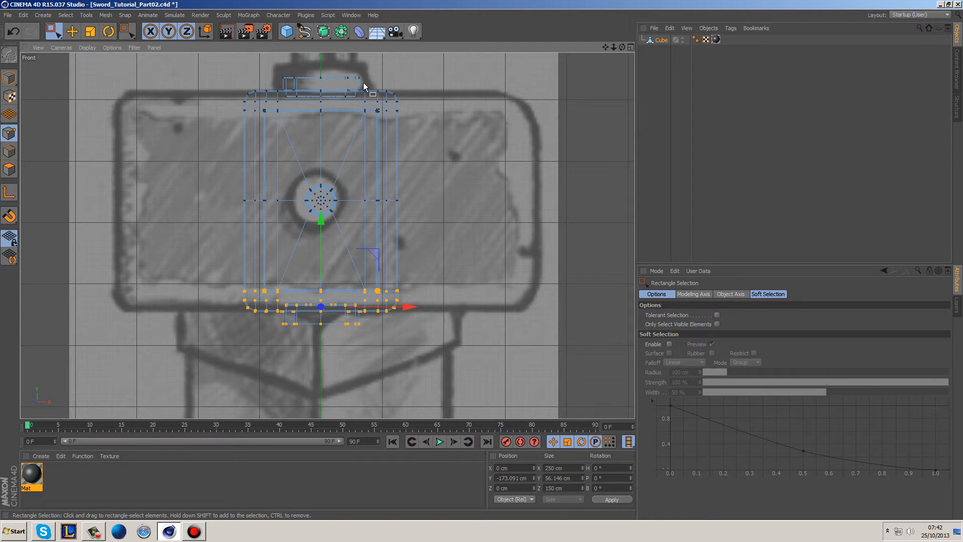
Select all points along the block's right side and move them outward to the right edge of the sketched guard.
left_click_drag(362, 77, 431, 346)
scroll(363, 110, "up", 2)
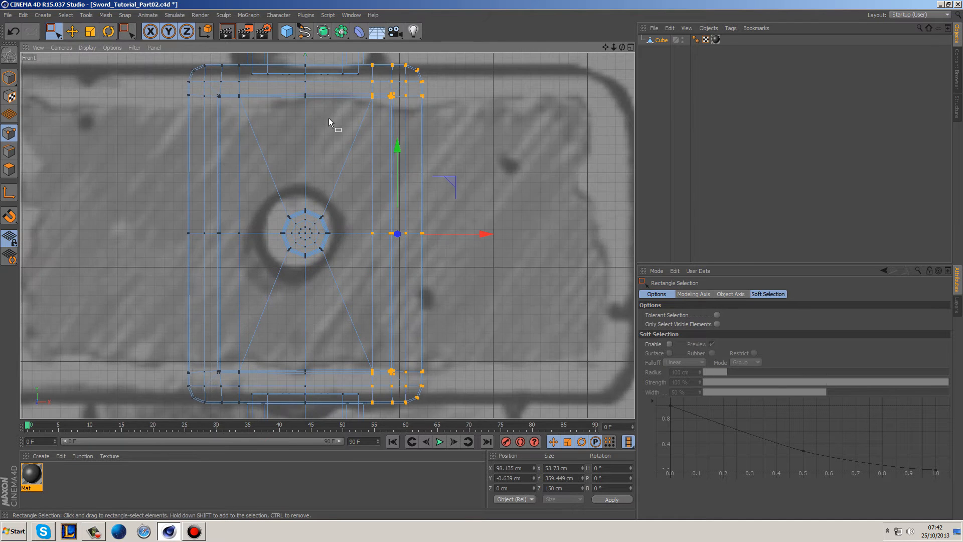
scroll(326, 123, "down", 2)
middle_click_drag(407, 128, 408, 189, "alt")
middle_click(251, 139)
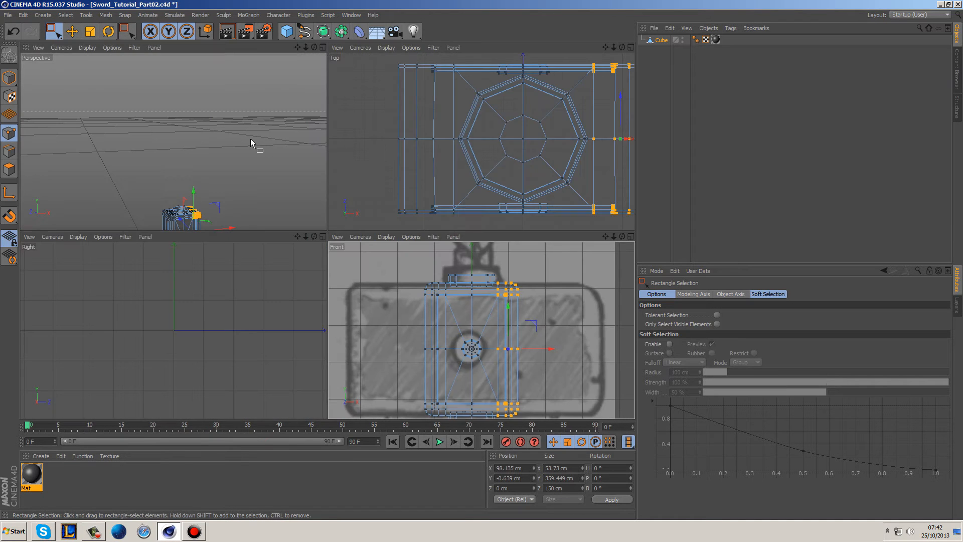
middle_click(258, 153)
left_click_drag(417, 297, 326, 235, "alt")
scroll(326, 231, "up", 6)
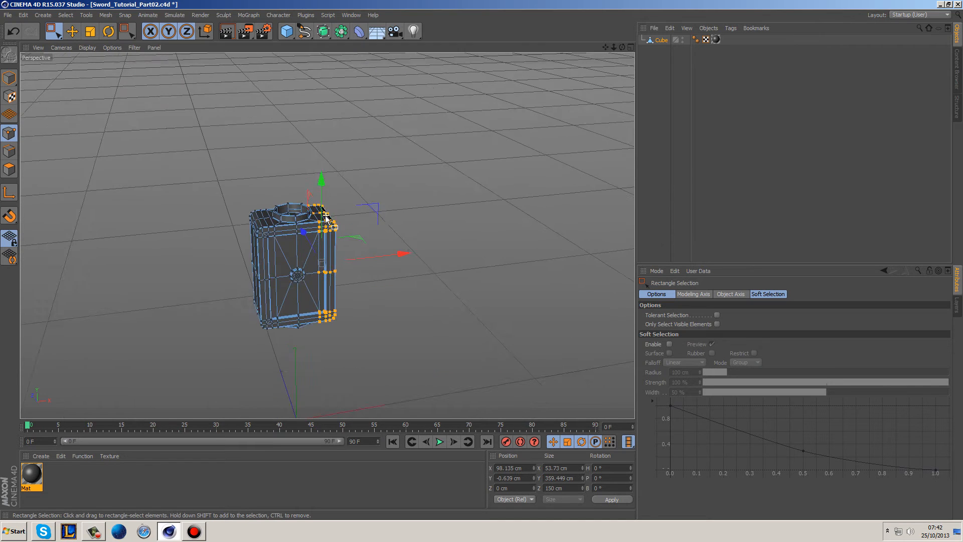
left_click_drag(385, 304, 348, 323, "alt")
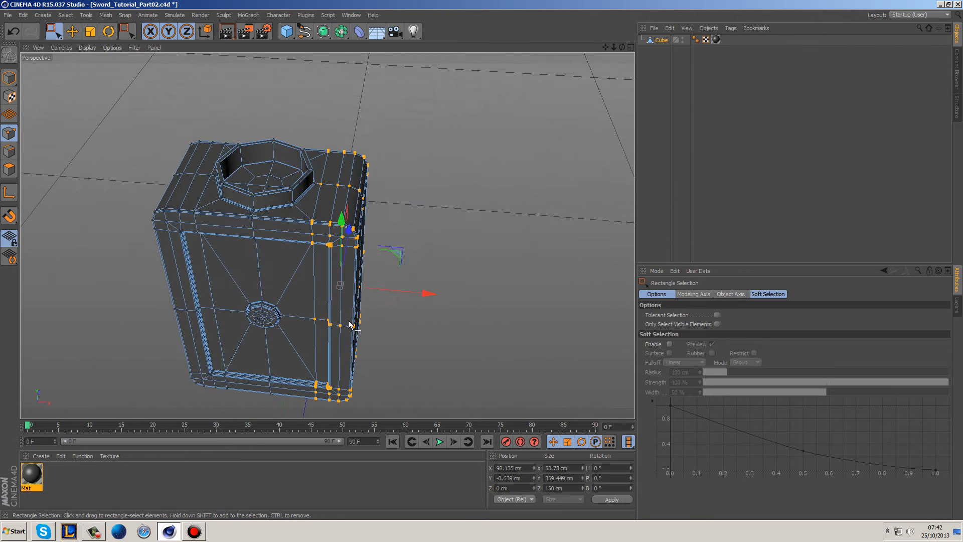
middle_click_drag(399, 301, 401, 224, "alt")
left_click_drag(401, 224, 512, 149, "alt")
middle_click(488, 179)
middle_click(541, 318)
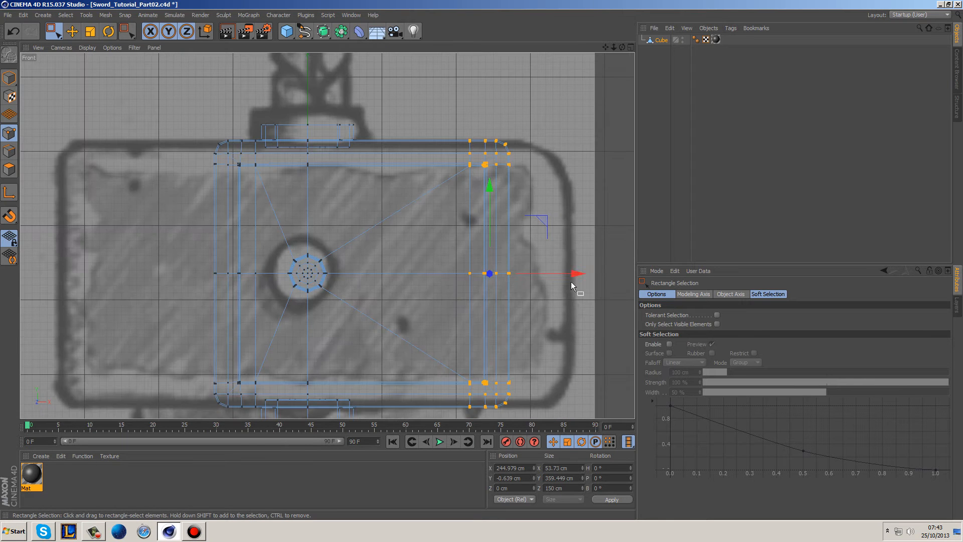
left_click_drag(570, 272, 633, 265)
Select all points along the block's left side and move them outward to the left edge of the sketched guard.
middle_click_drag(203, 211, 333, 178, "alt")
left_click_drag(289, 80, 388, 391)
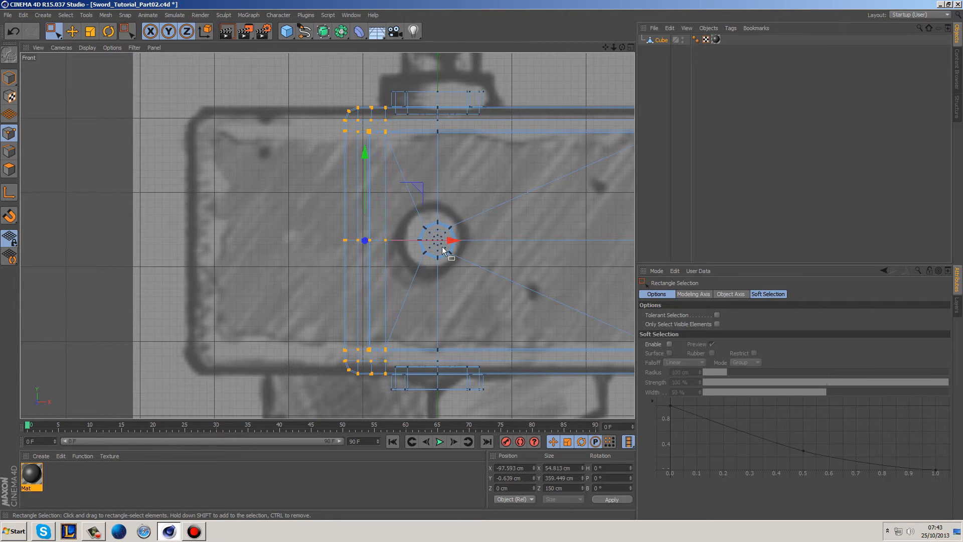
left_click_drag(451, 242, 284, 242)
Scale the central round detail's points to about 217% so they match the circle in the sketch.
left_click_drag(372, 168, 510, 303)
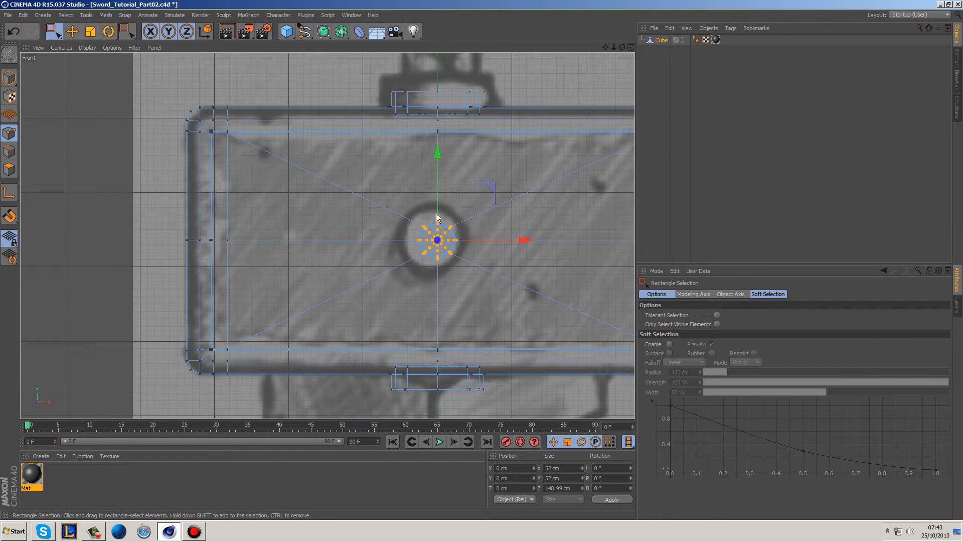
key("t")
left_click_drag(488, 186, 642, 203)
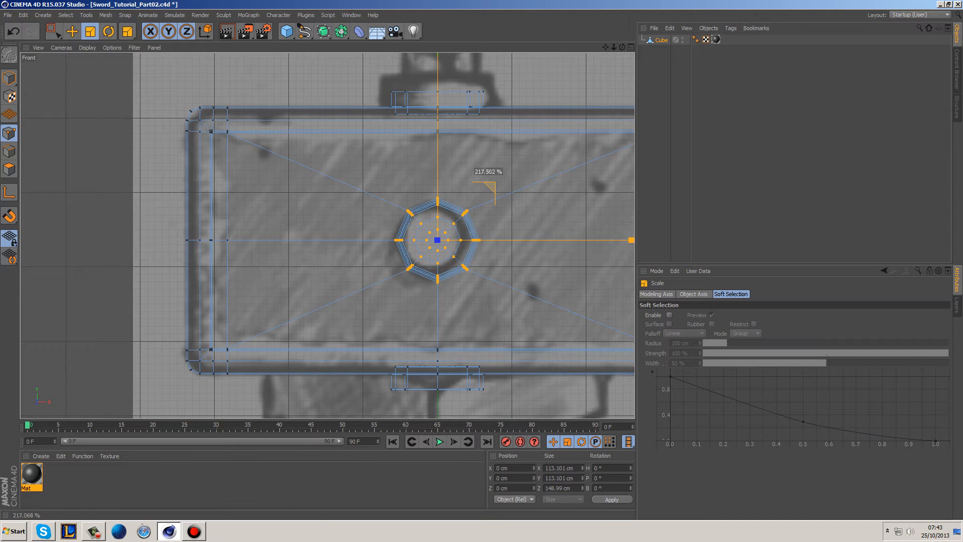
left_click(518, 68)
middle_click_drag(552, 90, 495, 190, "alt")
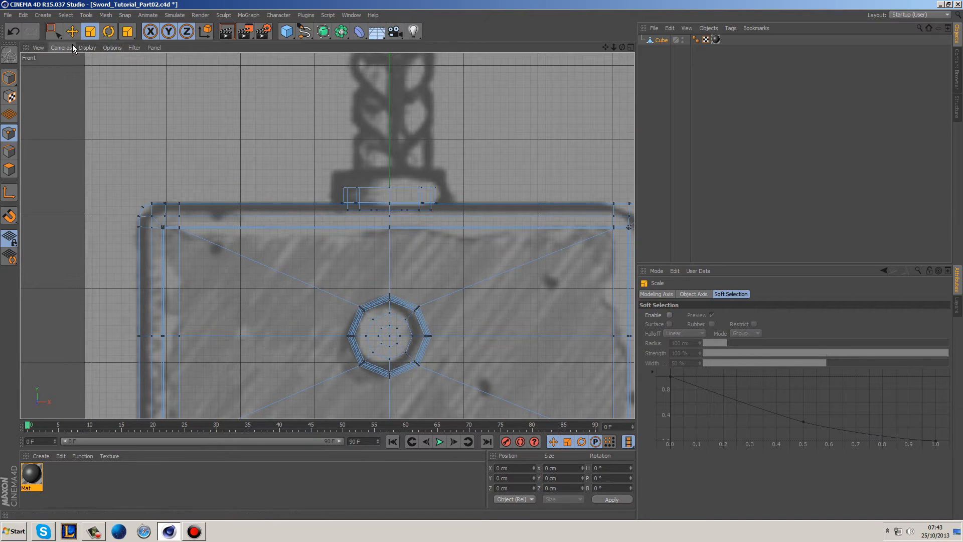
left_click(52, 32)
left_click_drag(290, 136, 484, 213)
In the top view, select the block's rear-side points without the collar's and move them outward to about Z 152 cm.
middle_click(472, 227)
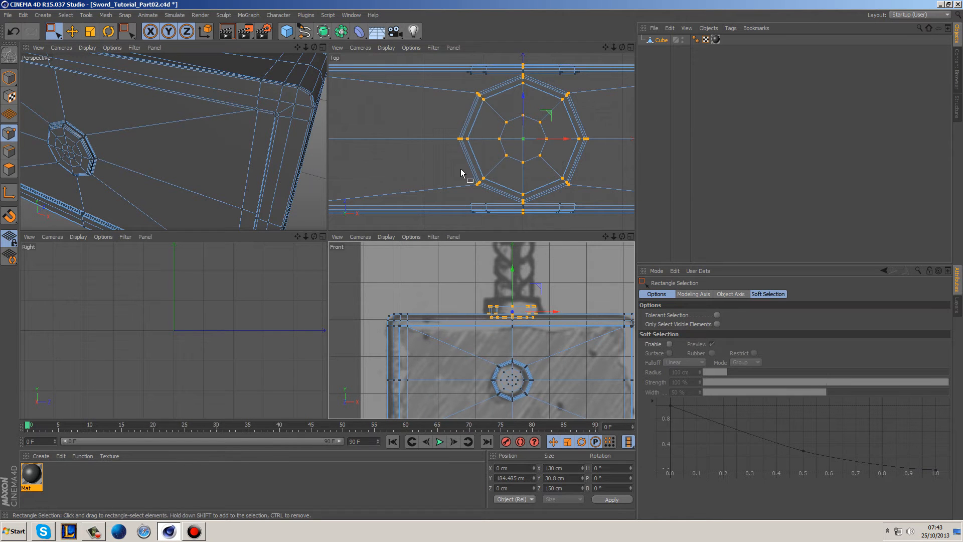
middle_click(450, 145)
scroll(452, 138, "down", 4)
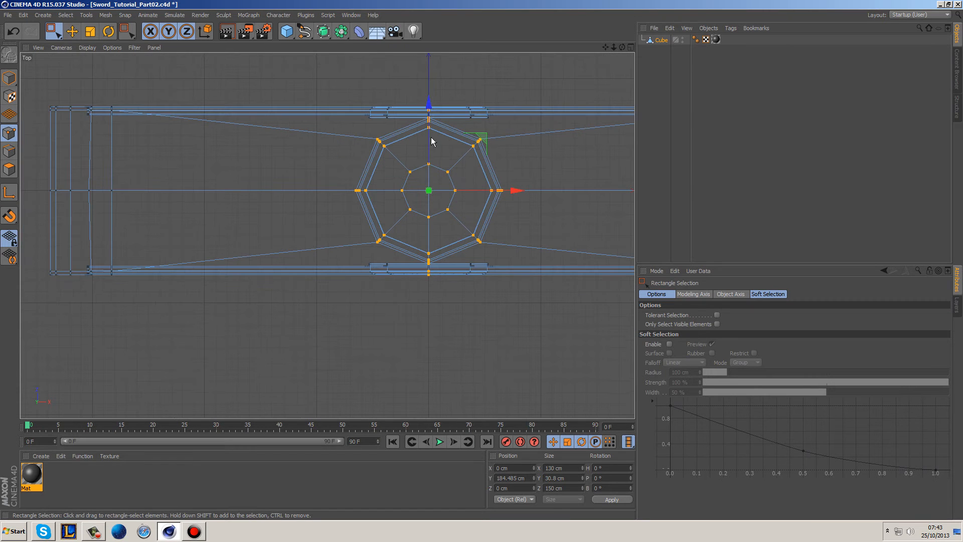
left_click_drag(43, 73, 579, 119)
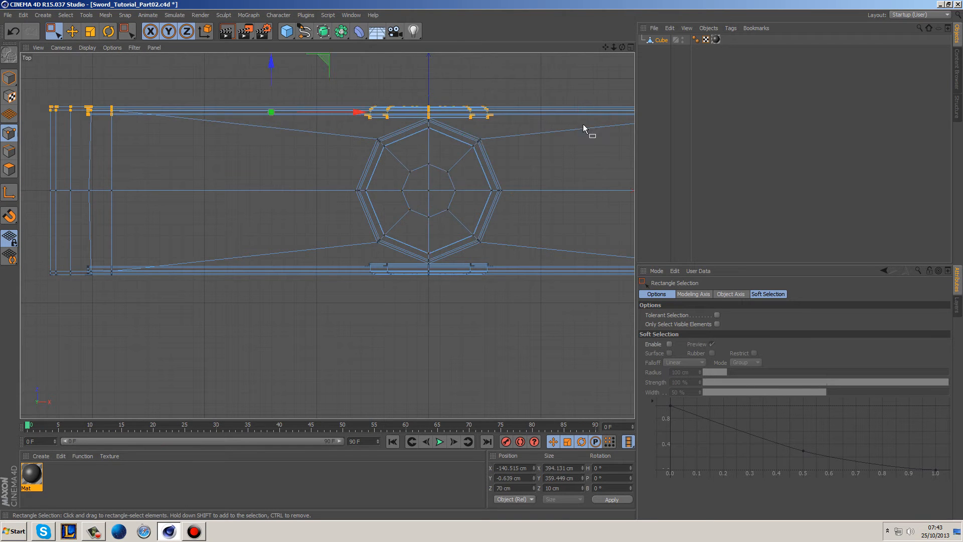
middle_click_drag(580, 125, 299, 130, "alt")
left_click_drag(276, 79, 596, 131, "shift")
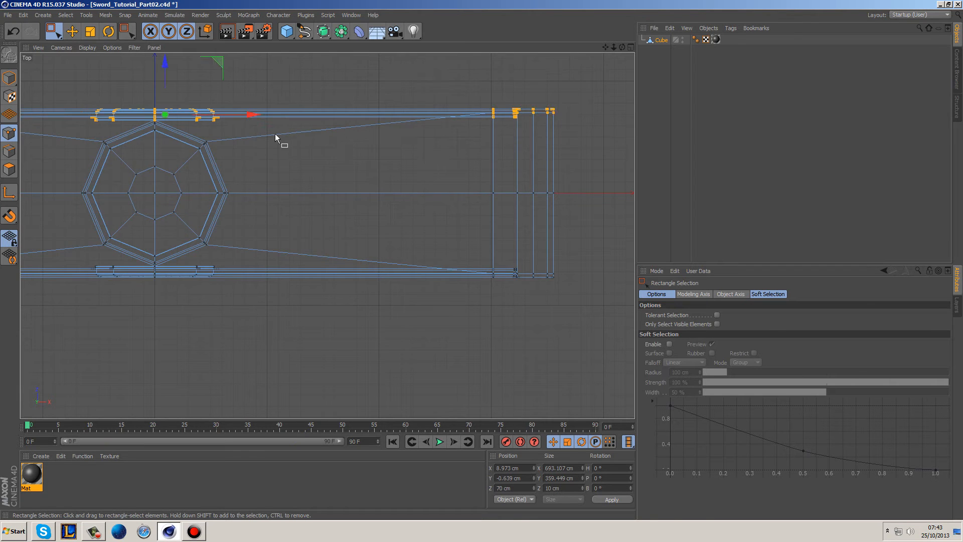
scroll(331, 134, "up", 5)
scroll(281, 157, "up", 5)
scroll(279, 199, "up", 5)
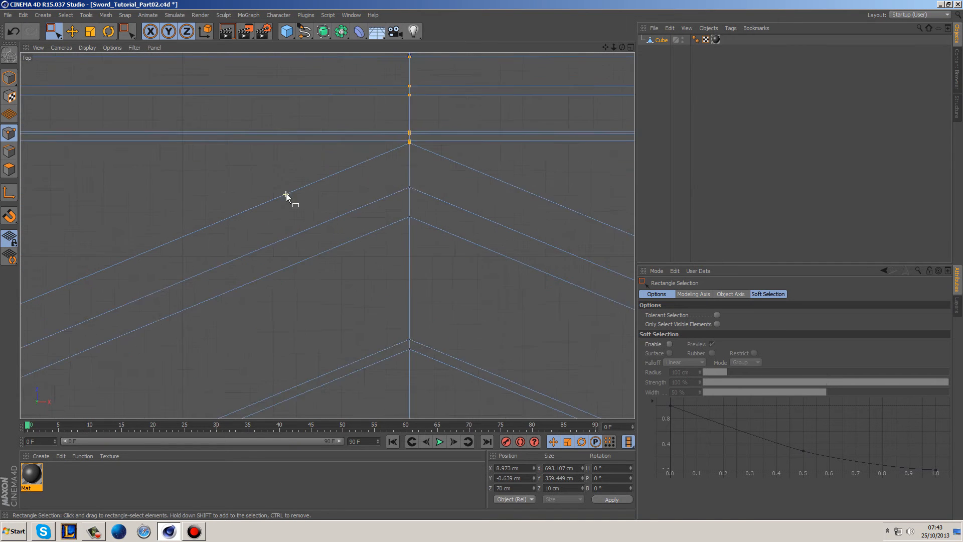
left_click_drag(419, 151, 420, 134, "ctrl")
scroll(414, 118, "up", 4)
scroll(404, 170, "down", 6)
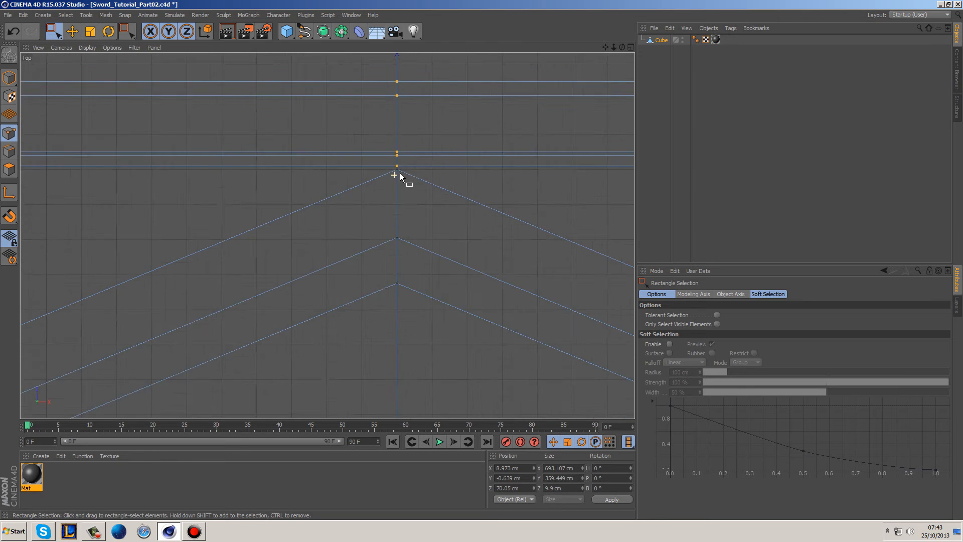
scroll(407, 158, "down", 6)
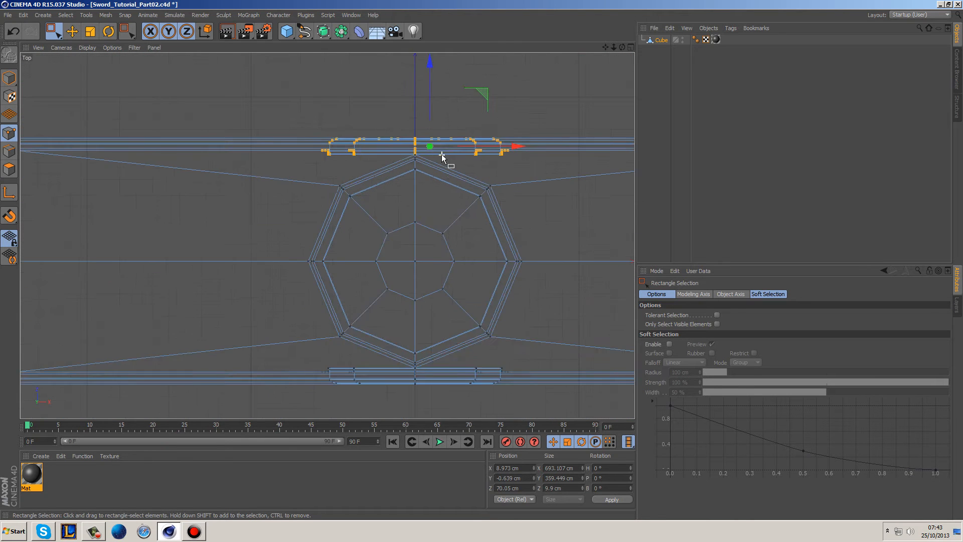
left_click_drag(429, 83, 417, 148)
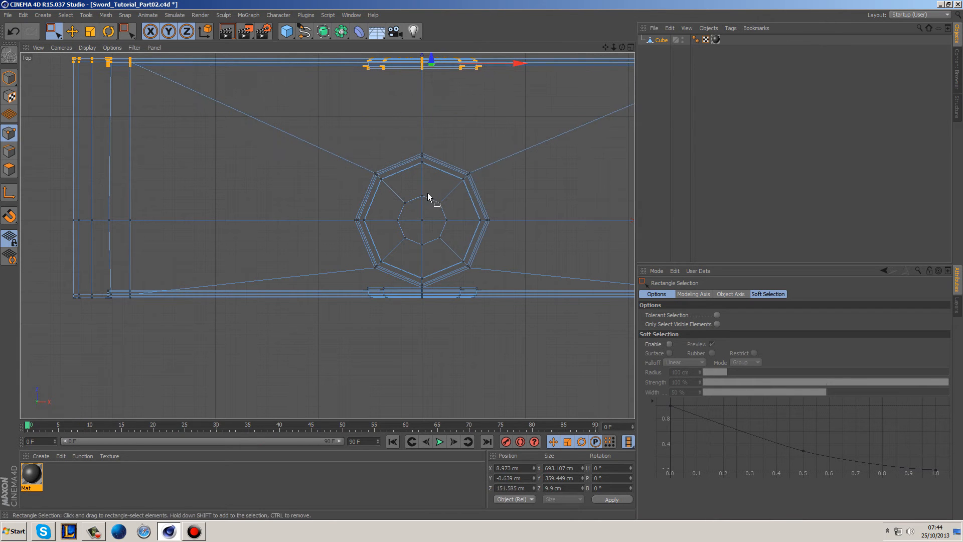
Select the block's opposite-side points without the collar's, move them outward to about Z -202 cm, and check the shape in perspective.
middle_click_drag(492, 268, 439, 211, "alt")
scroll(438, 211, "down", 5)
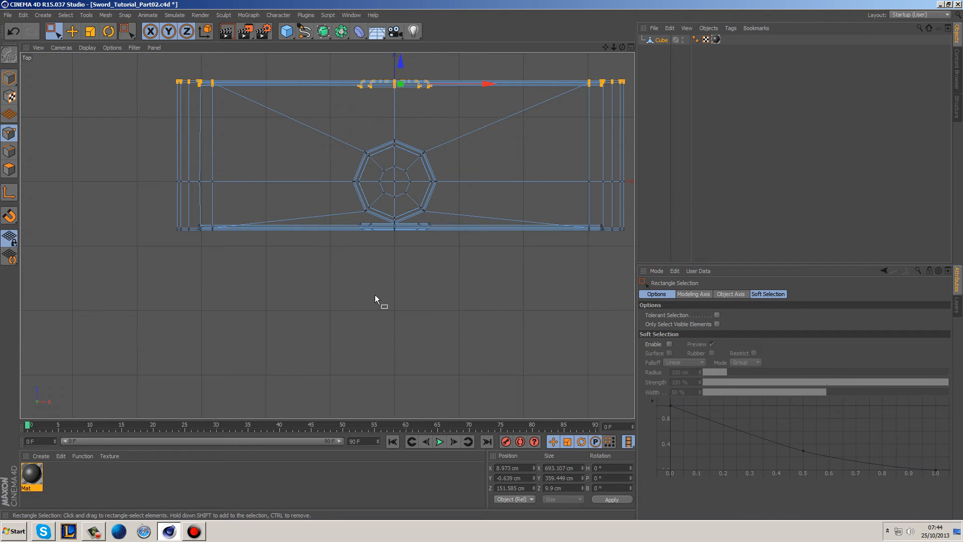
left_click_drag(165, 283, 640, 221)
middle_click_drag(440, 249, 318, 189, "alt")
scroll(318, 189, "up", 8)
scroll(123, 78, "up", 10)
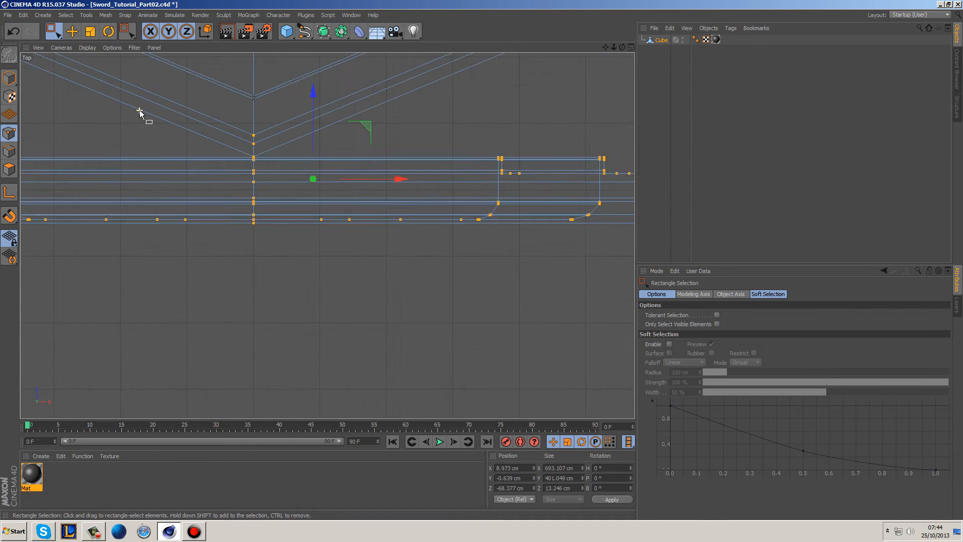
left_click_drag(443, 193, 456, 237)
scroll(440, 229, "down", 5)
scroll(429, 228, "down", 10)
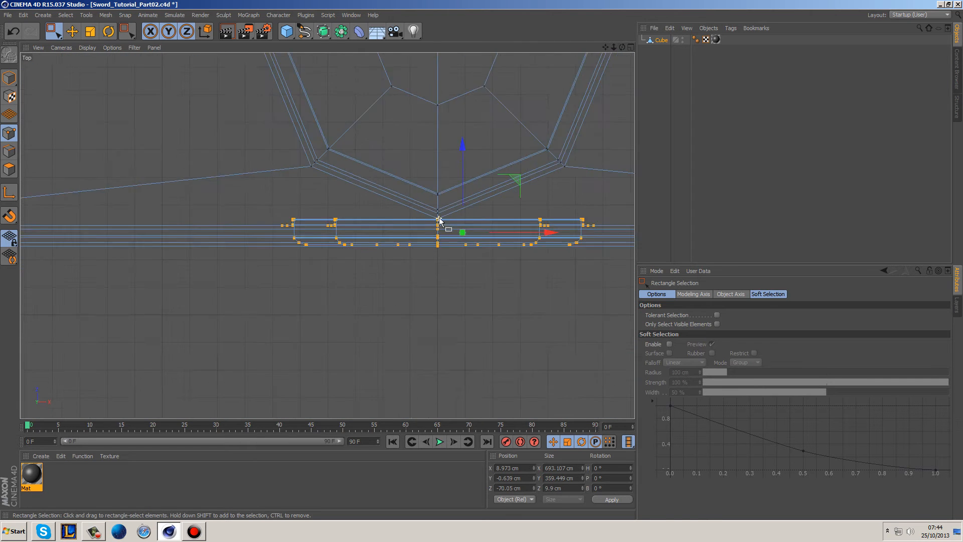
left_click_drag(450, 115, 477, 227)
key("F1")
scroll(295, 181, "down", 10)
left_click_drag(295, 181, 426, 167, "alt")
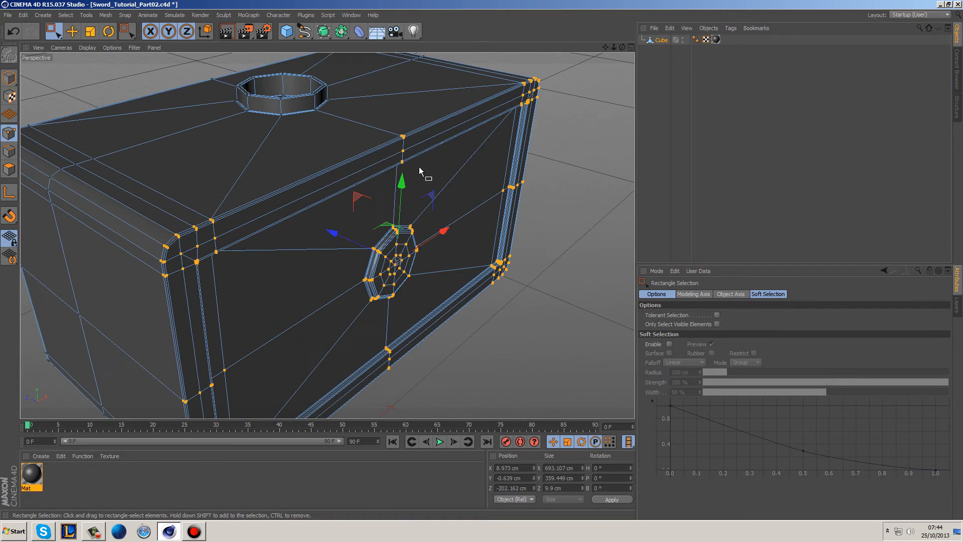
left_click_drag(368, 157, 394, 228, "alt")
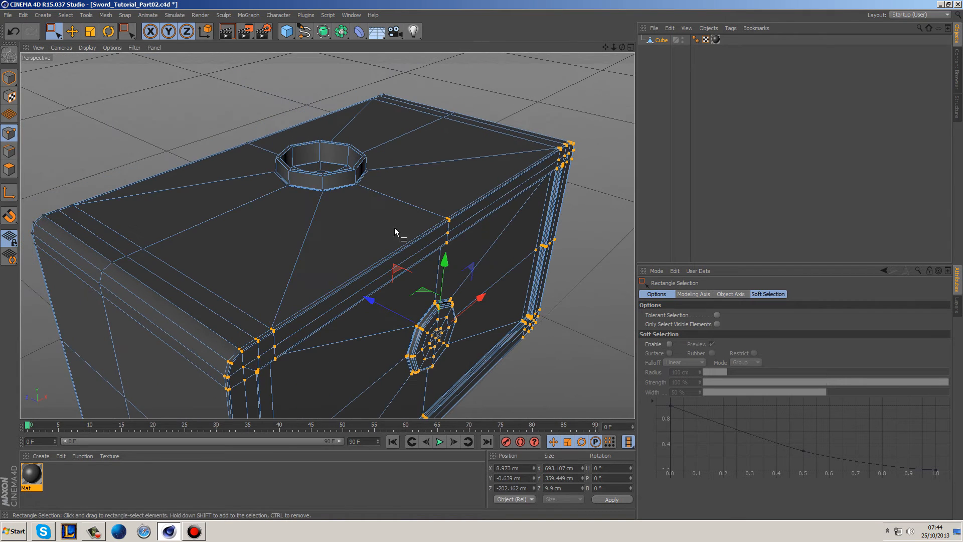
Select the points of the raised collar on the block's top and scale them in the top view to about 127%.
middle_click(485, 225)
middle_click(504, 226)
middle_click_drag(345, 65, 314, 149, "alt")
left_click_drag(308, 128, 531, 309)
middle_click(520, 302)
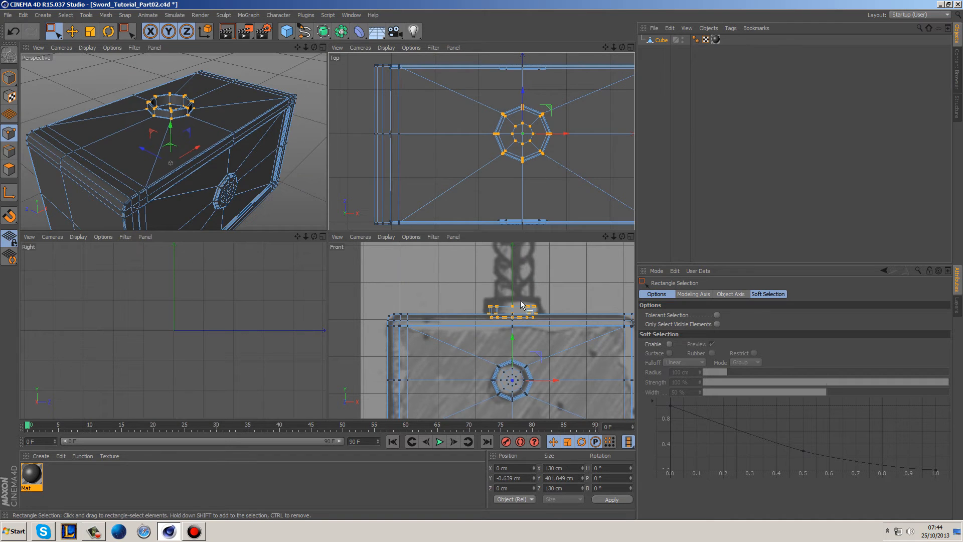
middle_click_drag(576, 169, 537, 165, "alt")
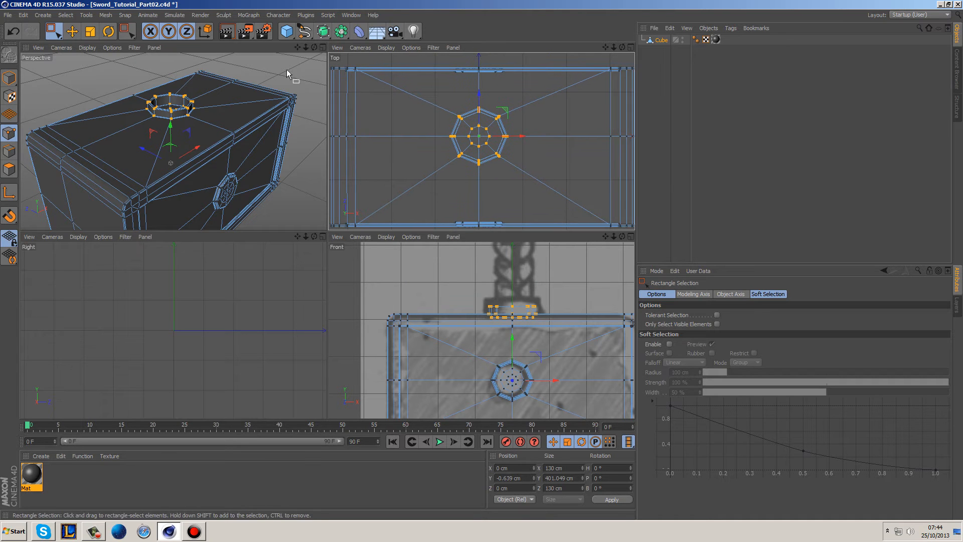
left_click(90, 32)
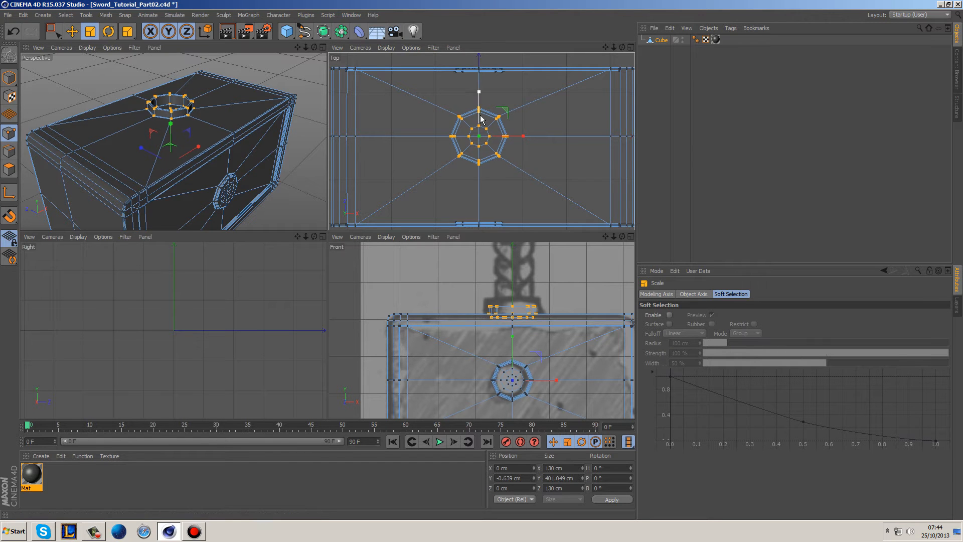
left_click_drag(505, 114, 630, 124)
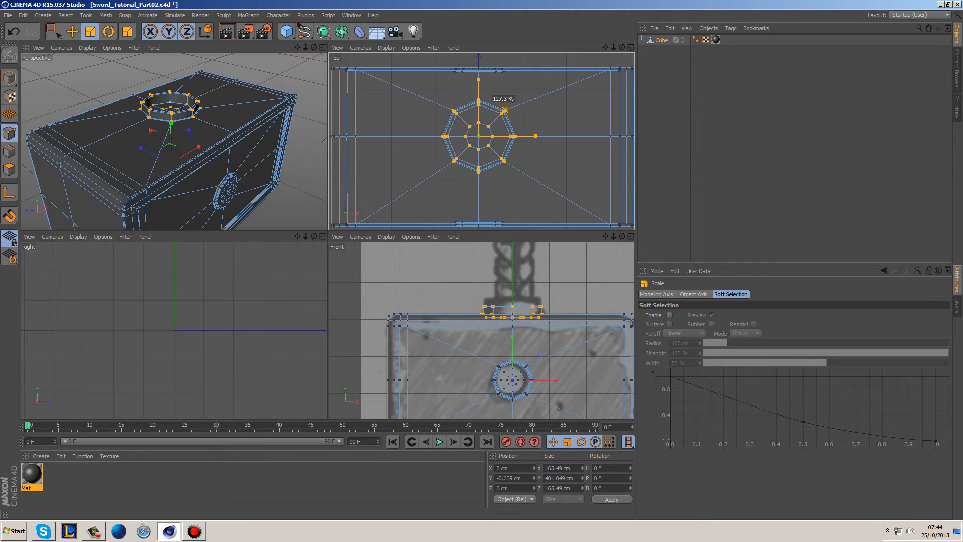
left_click_drag(630, 124, 632, 125)
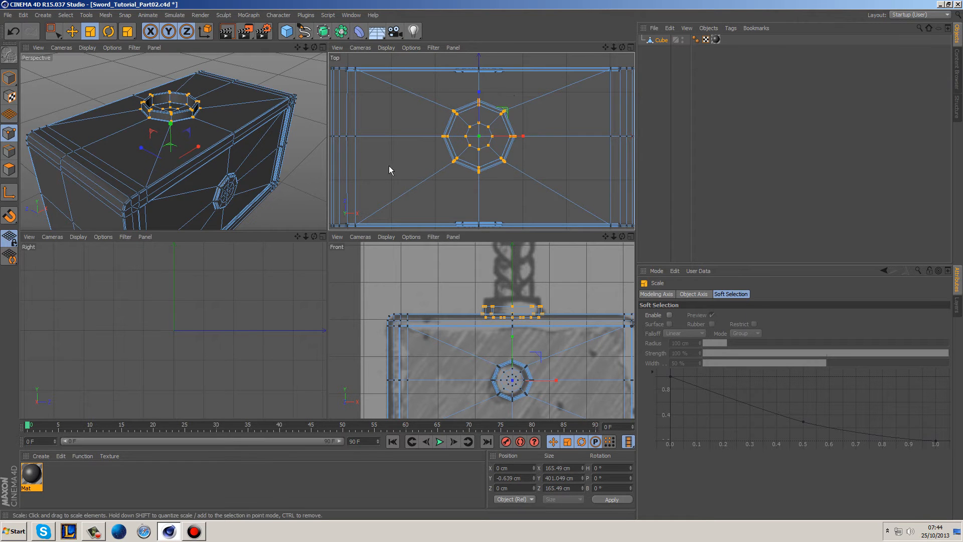
left_click(443, 138)
In the top view, select the block's front-side points and move them inward towards the collar to about Z -110 cm.
middle_click(416, 114)
left_click(53, 32)
scroll(141, 120, "down", 2)
middle_click_drag(237, 142, 275, 156, "alt")
left_click_drag(76, 75, 613, 143)
left_click_drag(598, 384, 51, 307)
left_click_drag(325, 275, 346, 209)
left_click(483, 362)
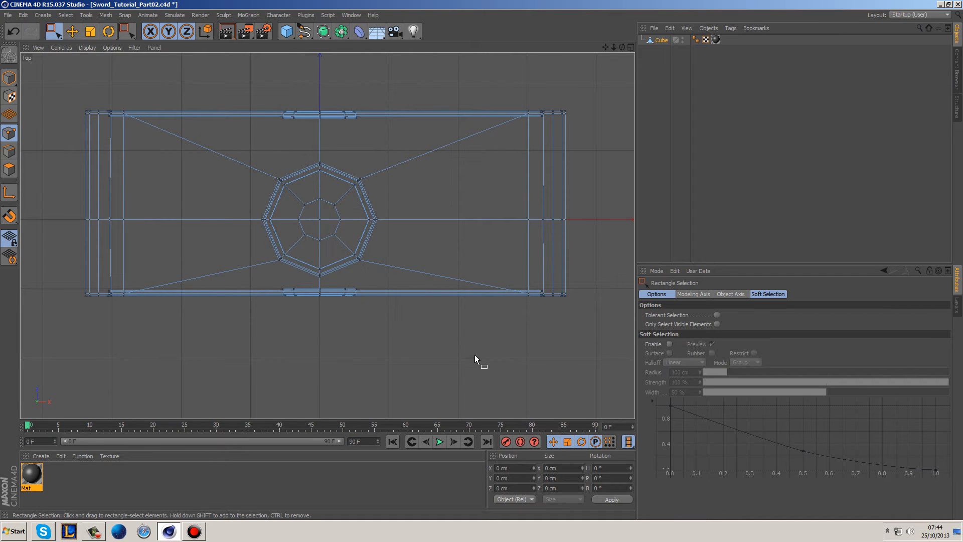
middle_click(455, 342)
middle_click(275, 209)
left_click_drag(273, 198, 344, 254, "alt")
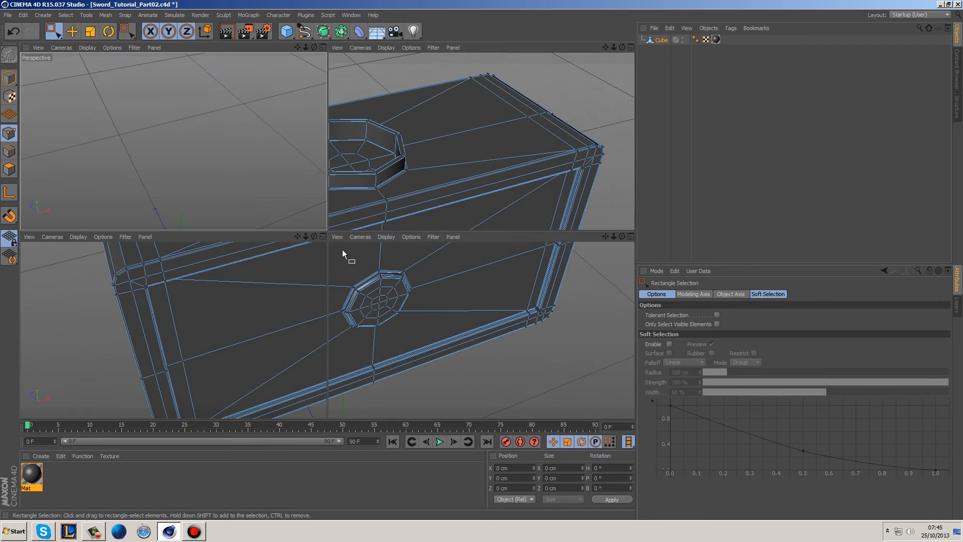
Select all polygons of the block's rear half in the top view and delete them.
middle_click(346, 252)
middle_click(500, 199)
left_click(9, 169)
left_click_drag(73, 78, 605, 219)
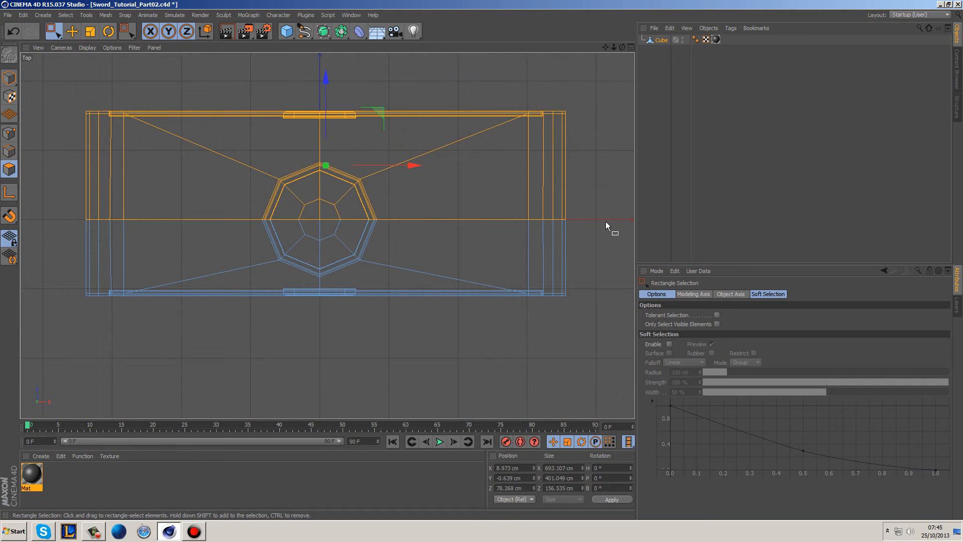
key("Delete")
Select all of the block's points and run Optimize to remove the leftover stray points.
left_click(5, 139)
key("ctrl+a")
right_click(207, 170)
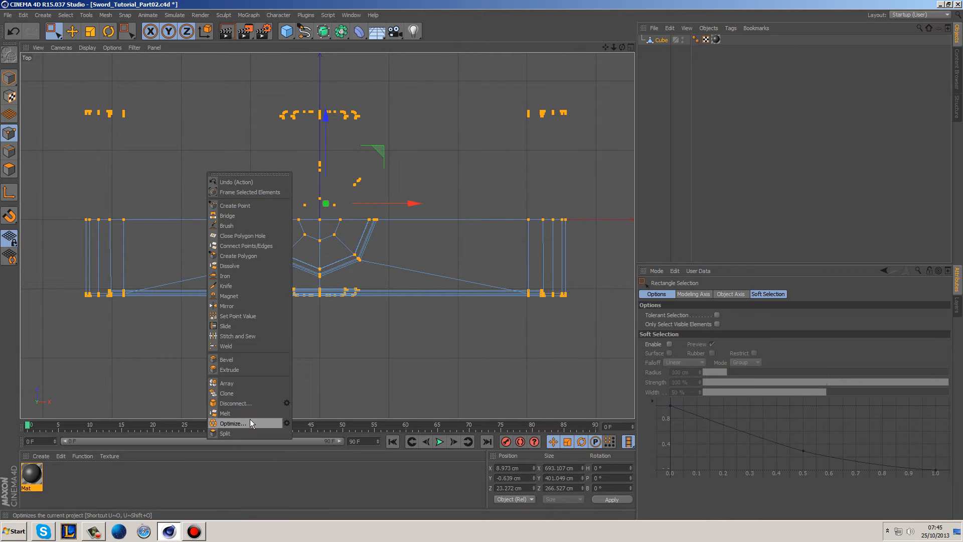
left_click(250, 419)
left_click(215, 180)
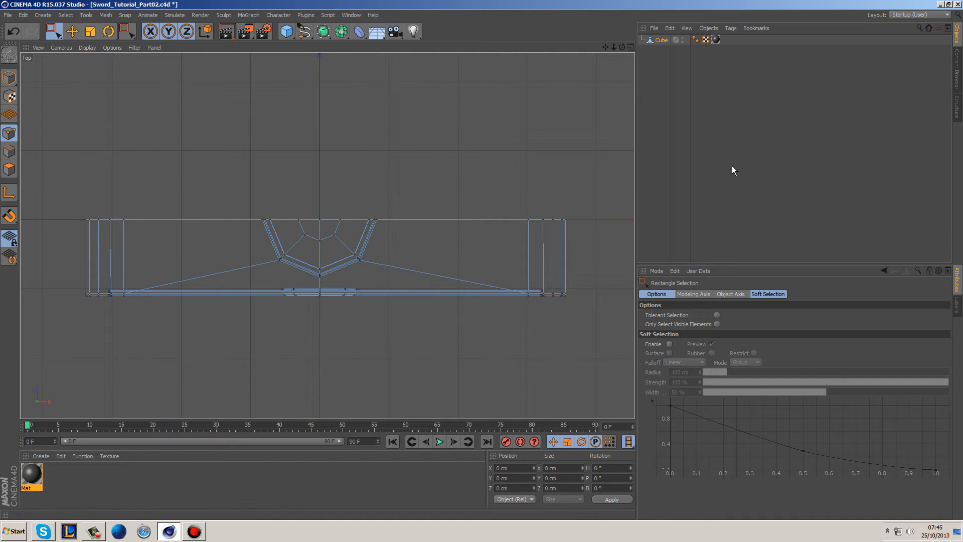
Place the half block under a new Symmetry object and set its mirror plane to XY.
left_click(654, 42)
left_click_drag(341, 33, 454, 83)
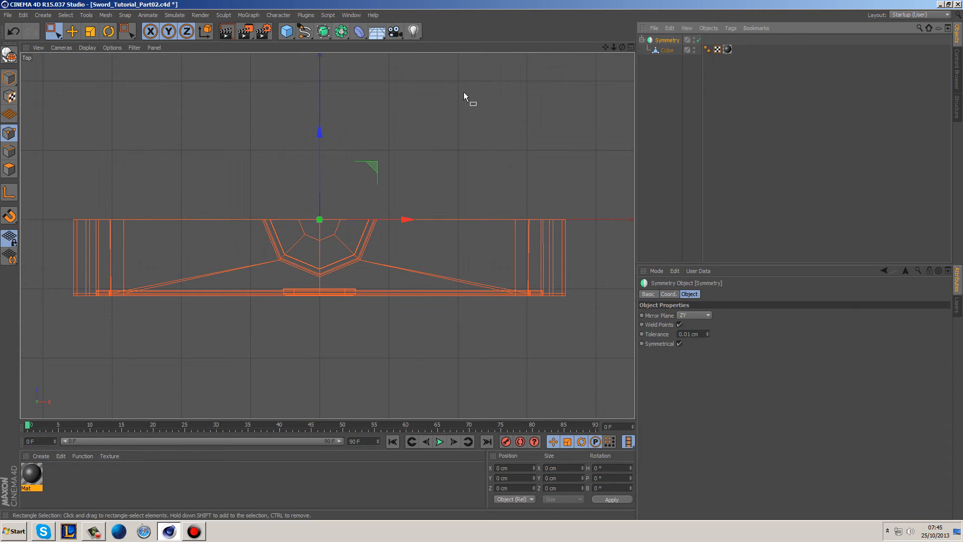
left_click(702, 315)
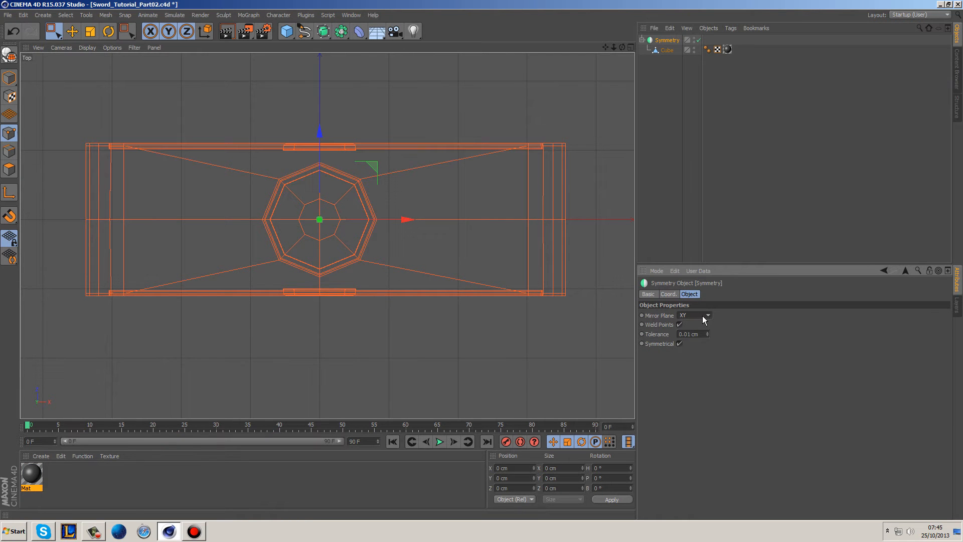
Display the perspective view with Gouraud Shading (Lines) and inspect the mirrored block.
middle_click(541, 167)
middle_click(288, 112)
mouse_move(442, 170)
left_mouse_down("alt")
mouse_move(535, 189)
mouse_move(528, 153)
mouse_move(495, 176)
mouse_move(477, 146)
mouse_move(543, 254)
mouse_move(515, 272)
mouse_move(497, 263)
left_mouse_up("alt")
left_click(87, 48)
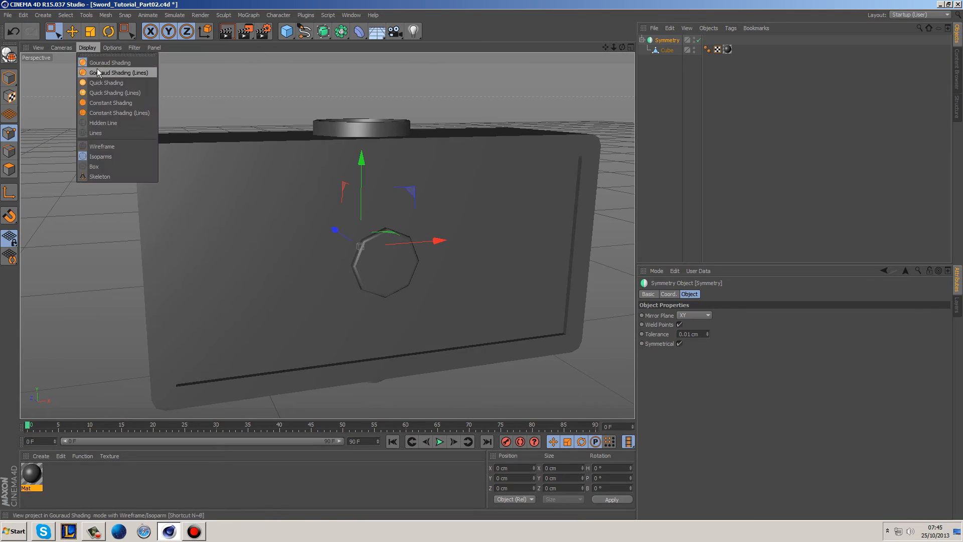
left_click(97, 73)
left_click_drag(367, 134, 594, 197, "alt")
left_click_drag(454, 206, 455, 176, "alt")
In the front view, move the cube's inner point columns on both sides inward to about one circle radius outside the central round detail.
middle_click(455, 175)
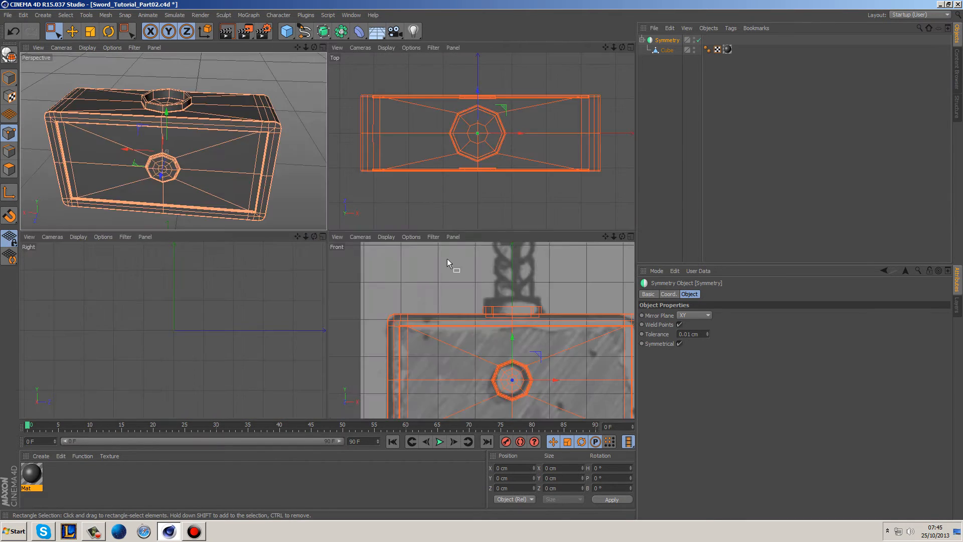
middle_click(482, 293)
scroll(540, 264, "up", 1)
left_click(667, 50)
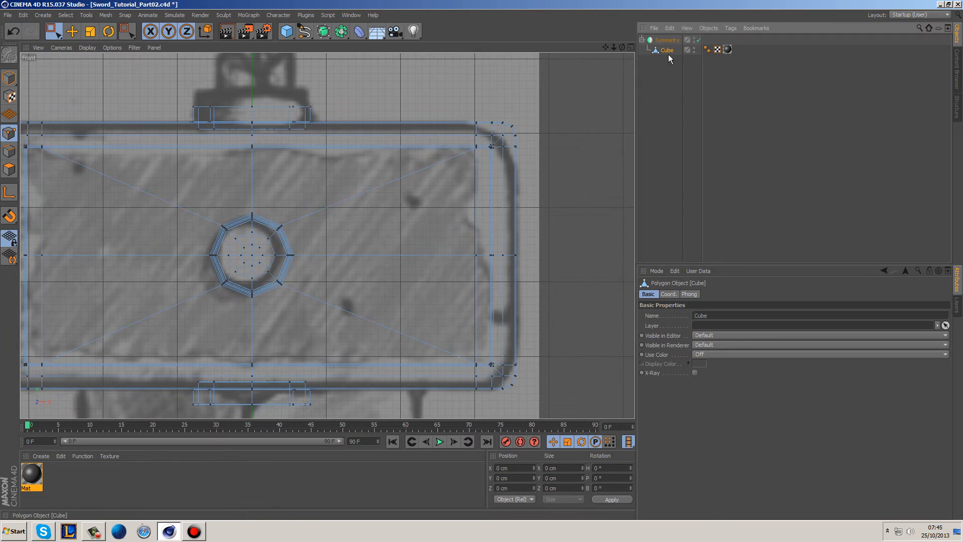
left_click_drag(430, 93, 494, 397)
left_click_drag(552, 255, 421, 255)
middle_click_drag(362, 260, 459, 238, "alt")
left_click_drag(136, 95, 190, 382)
left_click_drag(234, 234, 355, 234)
left_click(210, 92)
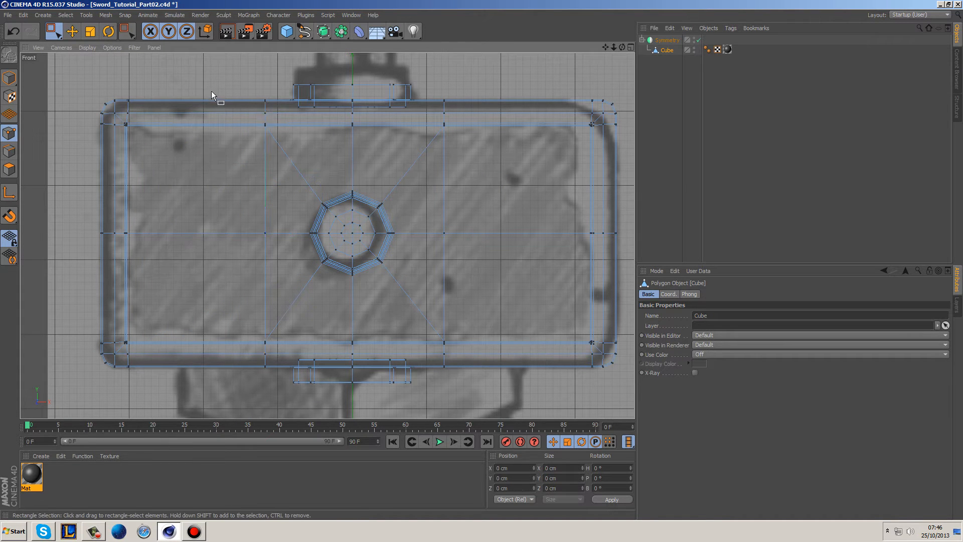
Select the horizontal edges on both sides of the central section and apply Connect Points/Edges twice, giving three new vertical loops per side.
right_click(186, 72)
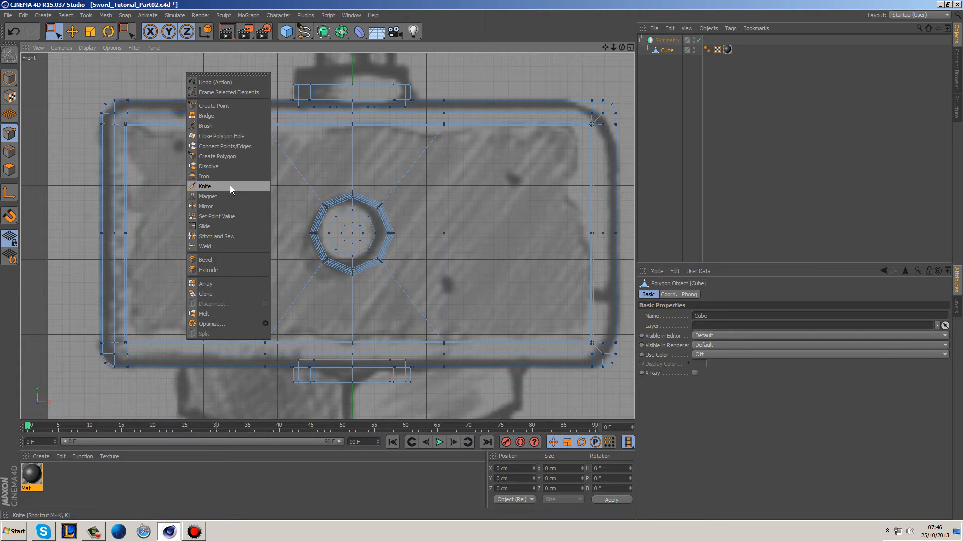
left_click(131, 85)
left_click(9, 151)
left_click_drag(53, 31, 71, 50)
left_click_drag(197, 90, 198, 404)
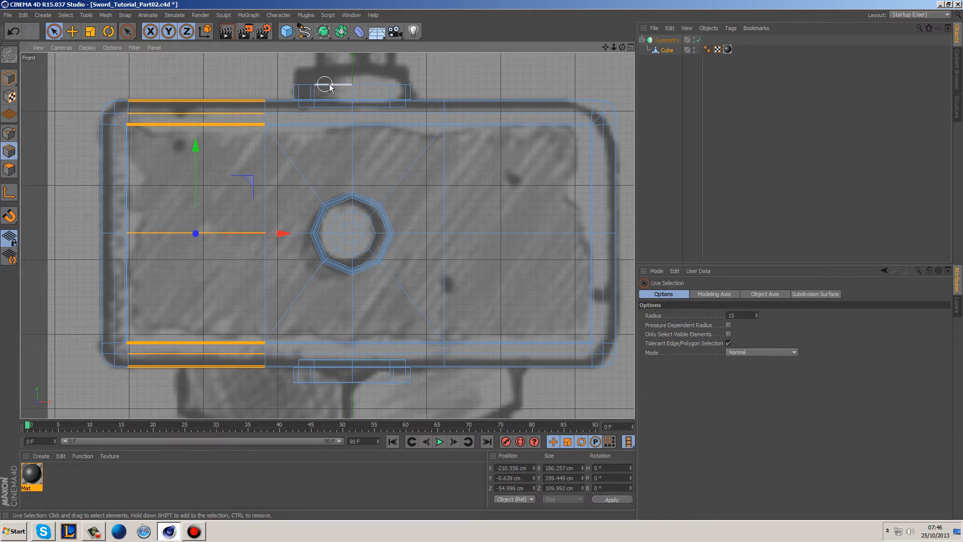
mouse_move(506, 76)
left_mouse_down("shift")
mouse_move(522, 386)
mouse_move(510, 326)
left_mouse_up("shift")
right_click(468, 76)
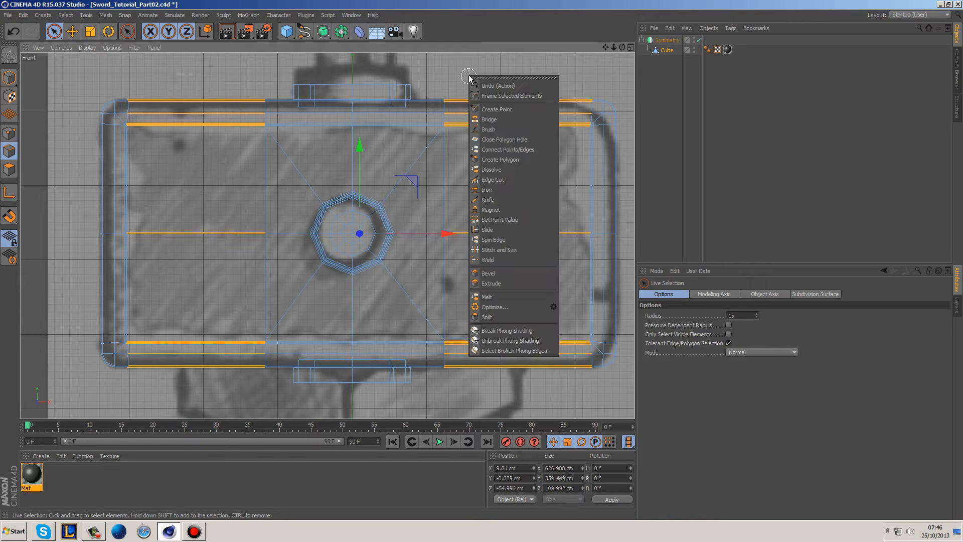
key("Escape")
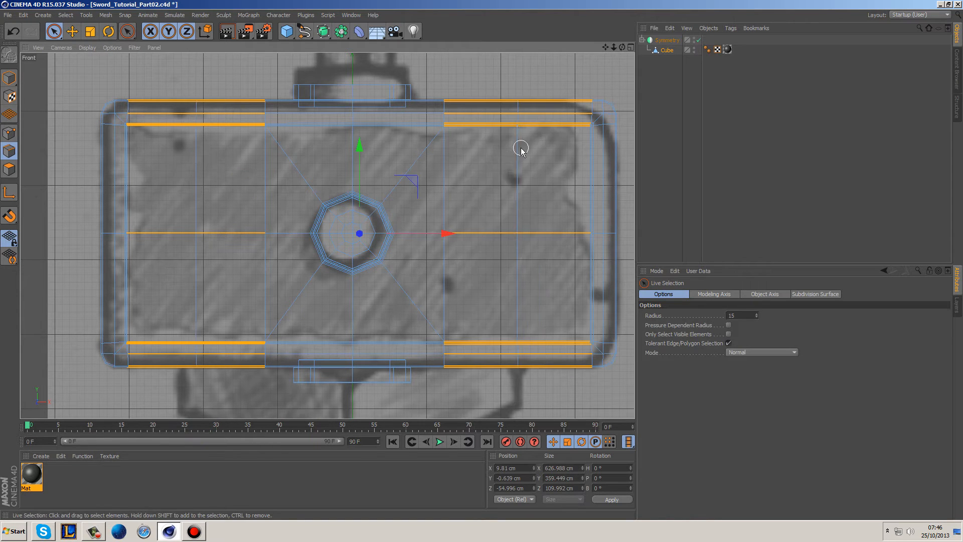
right_click(459, 75)
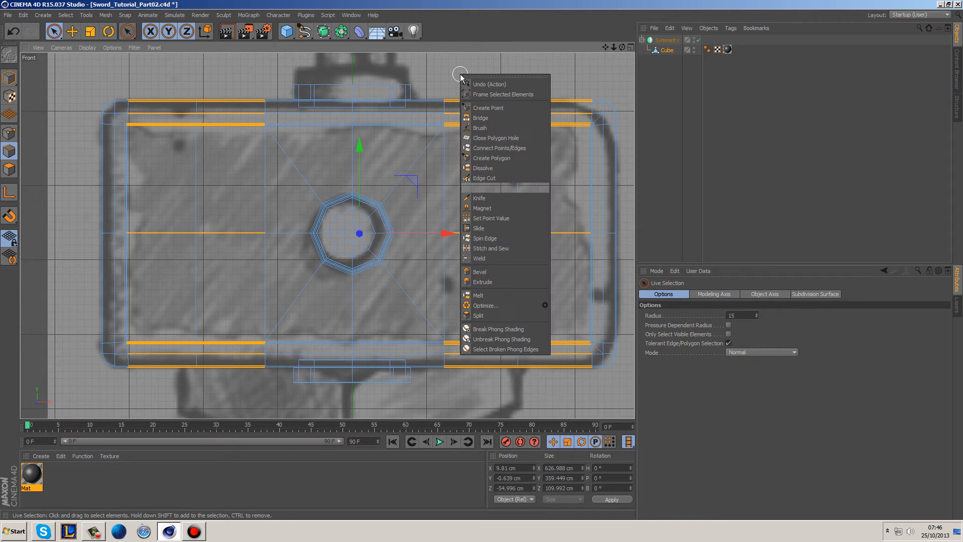
left_click(500, 149)
left_click(489, 84)
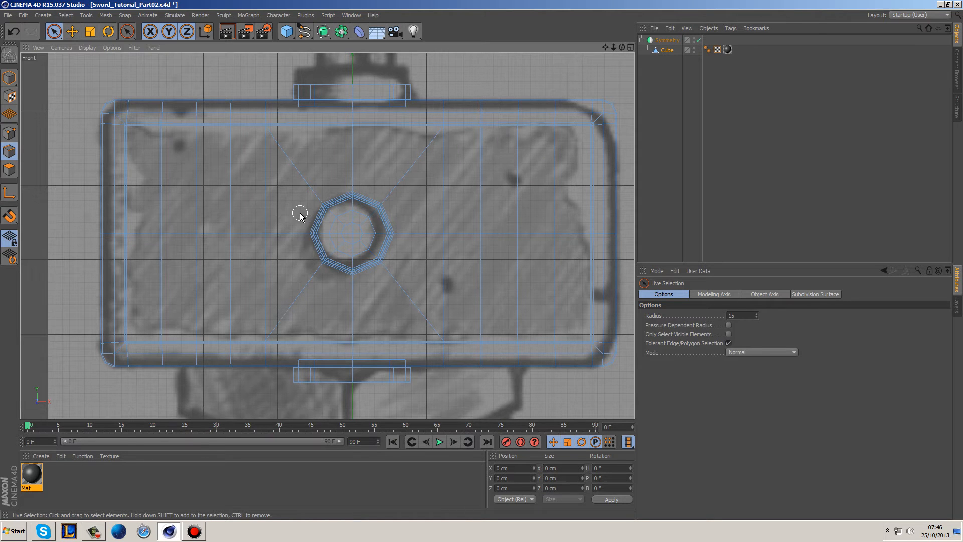
Select the front panel's mid-height points on the two columns nearest the circle on each side and scale them slightly outward along X.
left_click(9, 132)
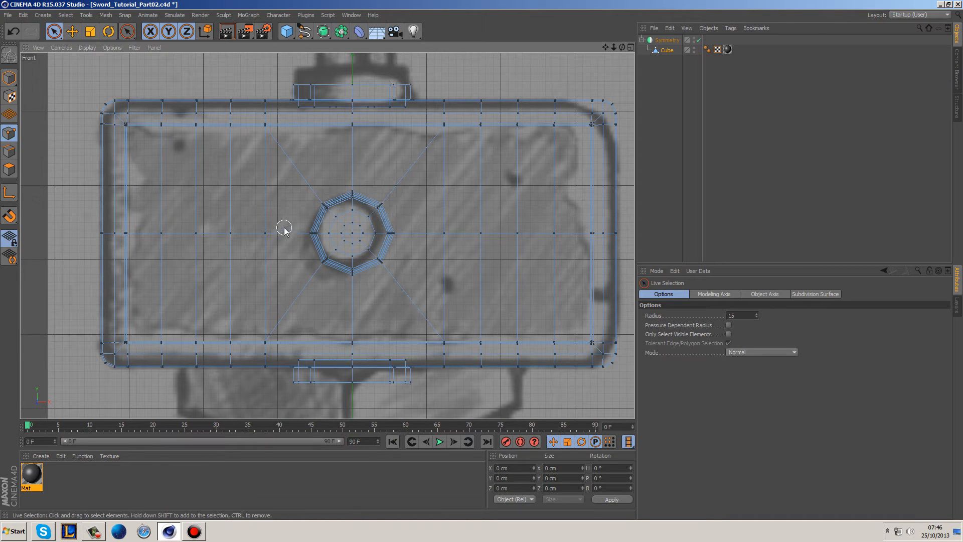
left_click(266, 233, "shift")
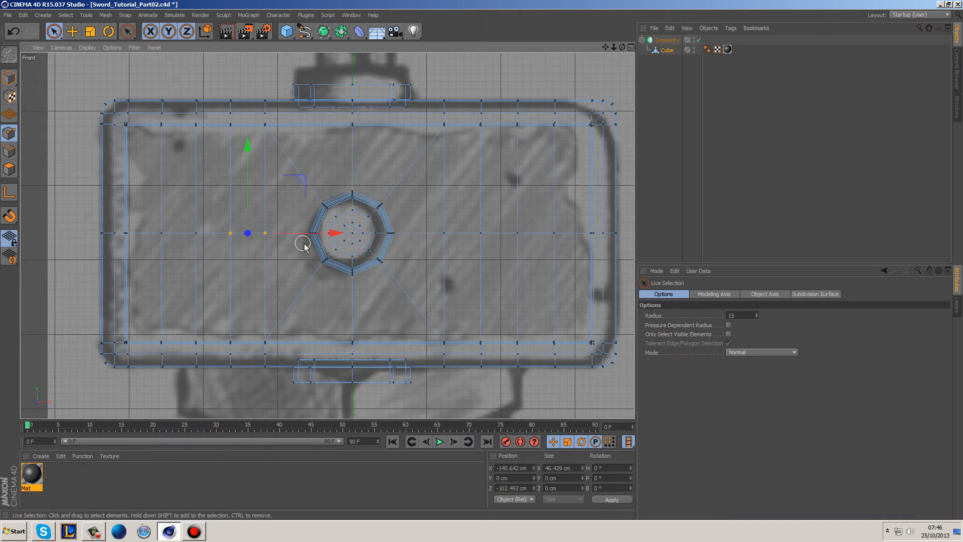
left_click(482, 233, "shift")
key("t")
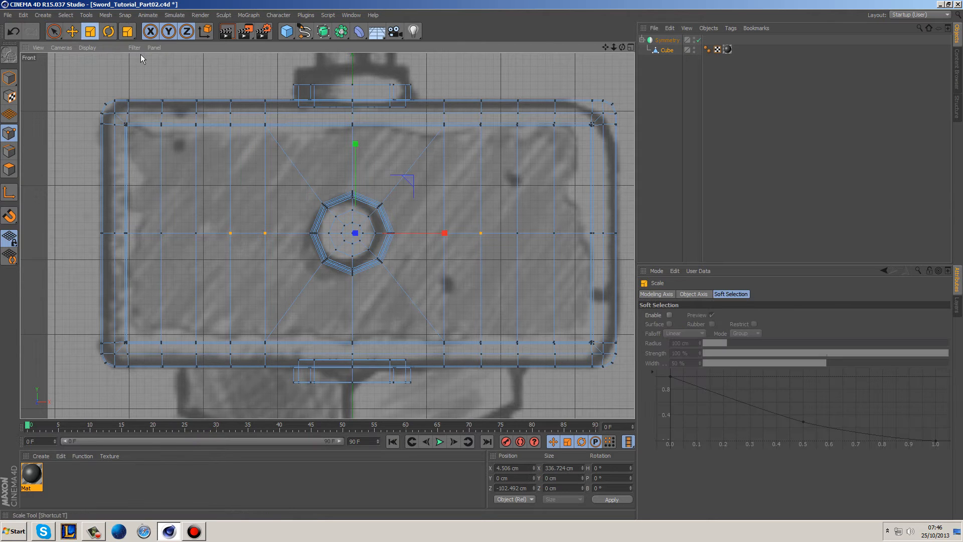
left_click_drag(448, 231, 454, 232)
Select only the innermost mid-height point on each side of the front circle and scale the pair further outward along X.
left_click(450, 233)
left_click(56, 32)
left_click(259, 233, "shift")
key("t")
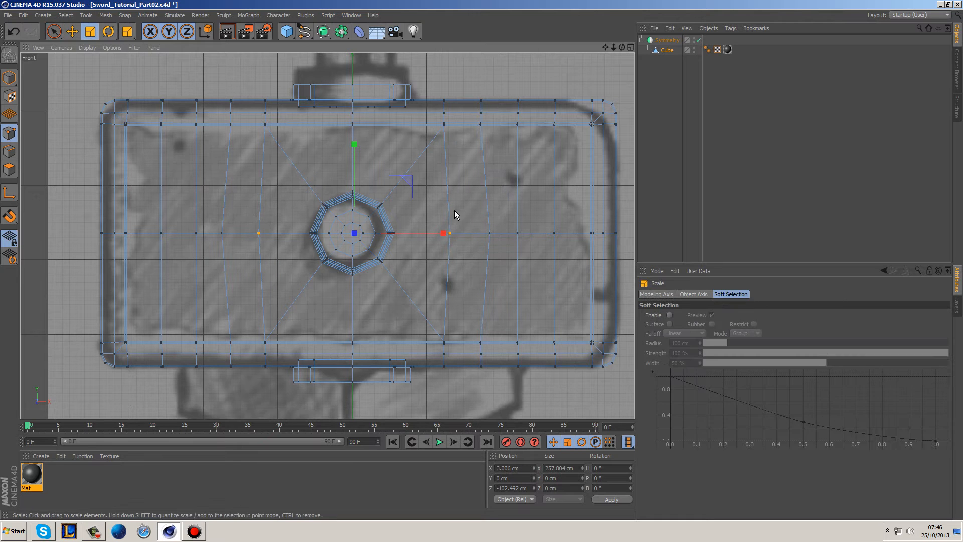
left_click_drag(447, 232, 485, 239)
In the top view, select the two centre-line points nearest the collar on each side and scale them along X to about 361 cm wide.
middle_click(460, 83)
middle_click(480, 142)
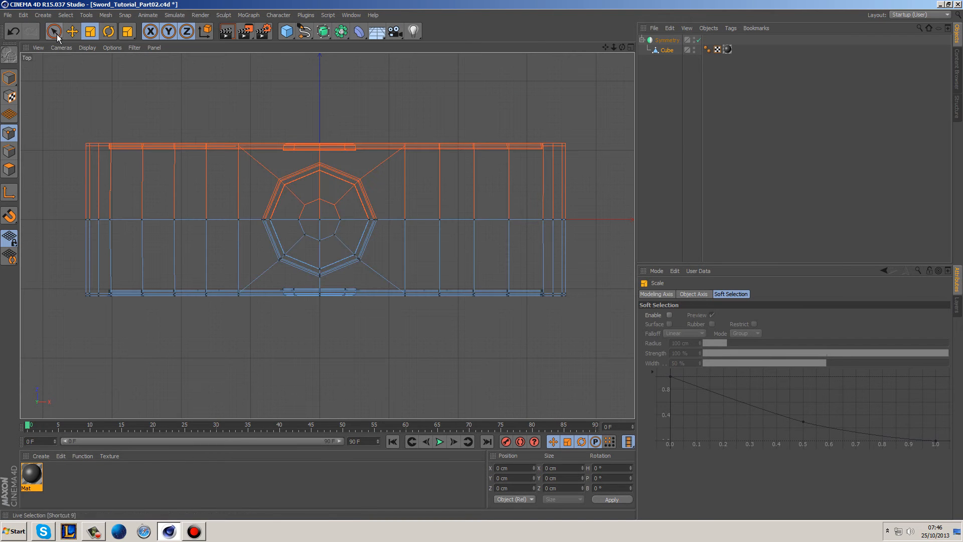
key("9")
left_click(207, 219, "shift")
left_click(407, 221, "shift")
right_click(415, 150)
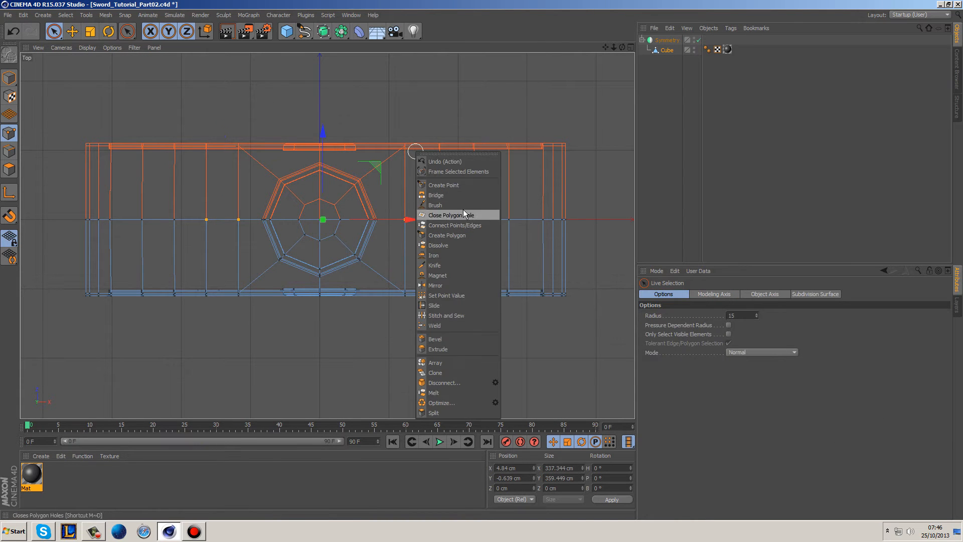
left_click(80, 31)
left_click(90, 32)
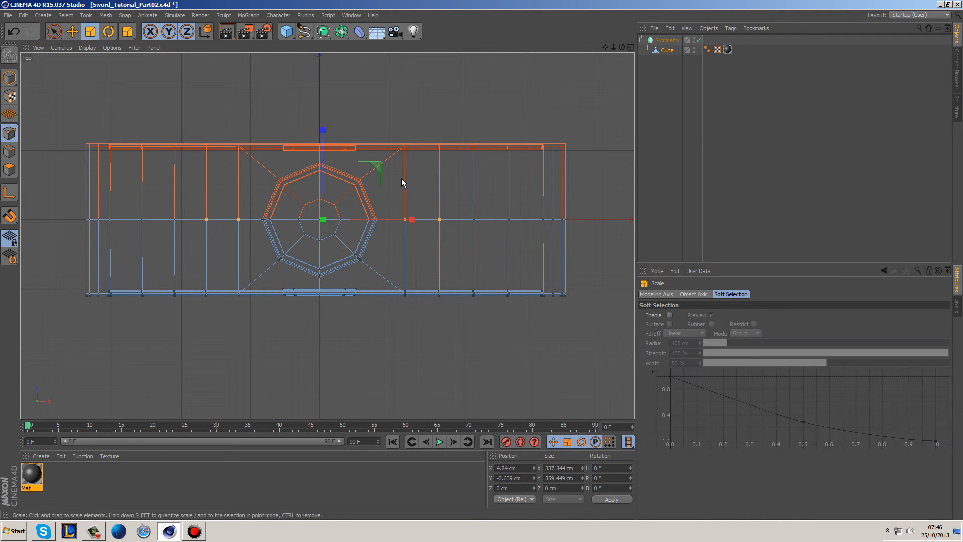
left_click_drag(413, 219, 419, 219)
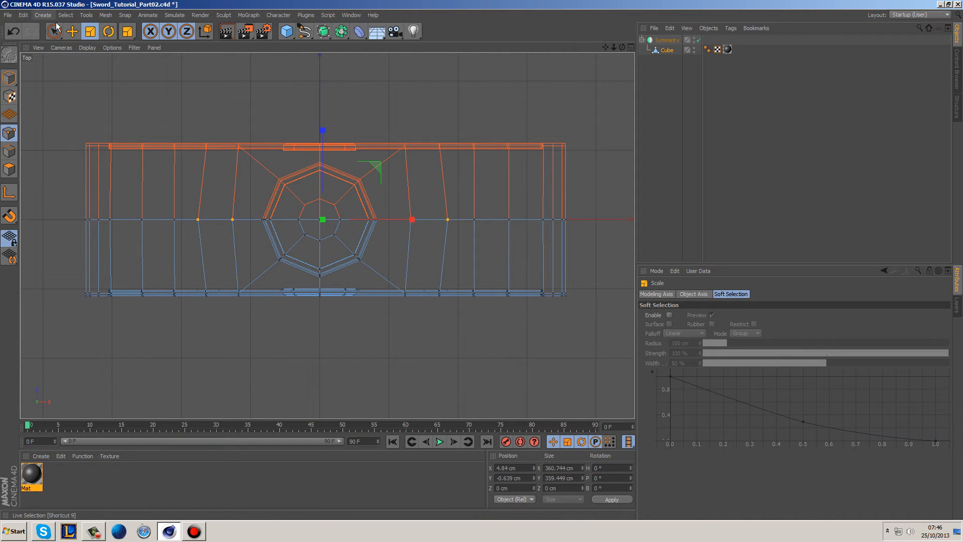
Select only the innermost centre-line point on each side of the collar and scale the pair along X to about 109%.
key("9")
left_click(233, 223)
left_click(411, 219, "shift")
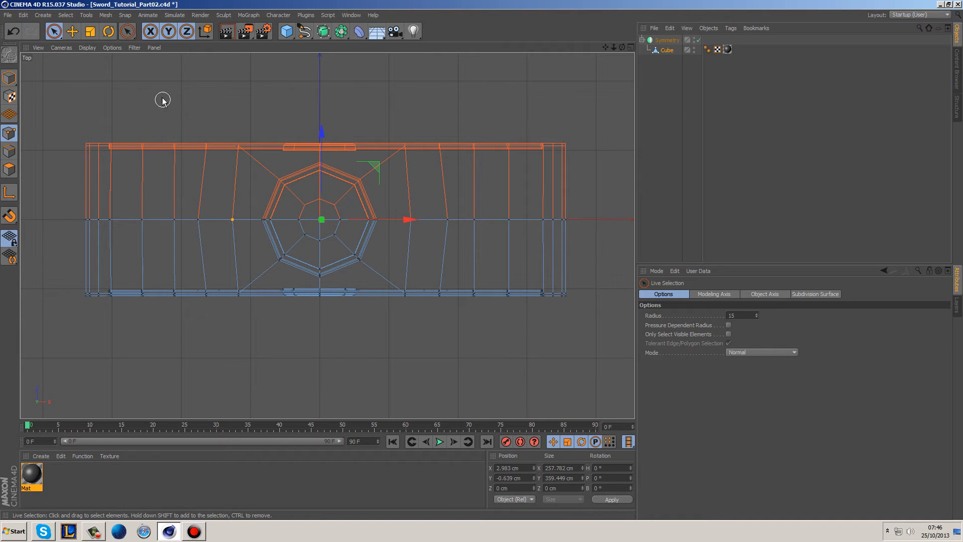
key("t")
left_click_drag(410, 219, 419, 222)
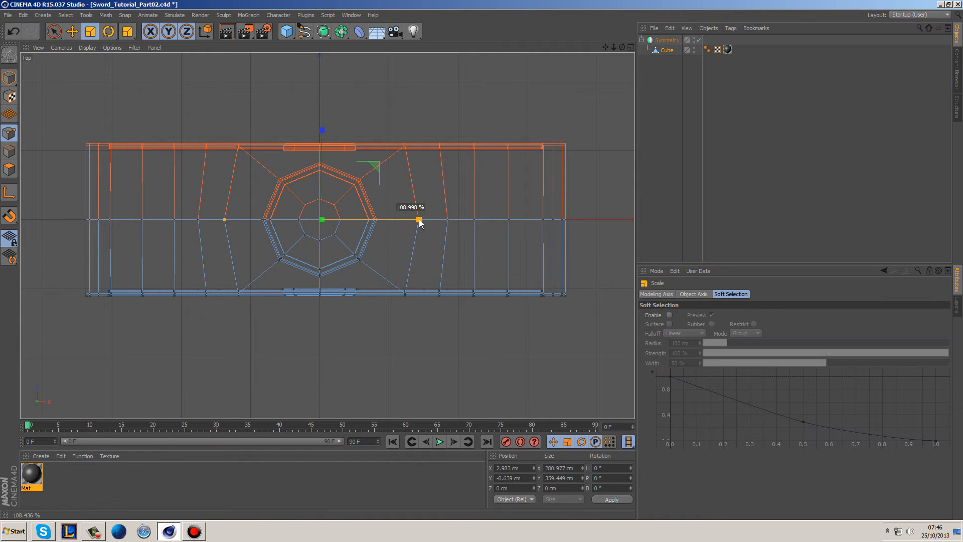
left_click(362, 106)
Place the Symmetry object under a new Subdivision Surface and inspect the smoothed block in perspective.
middle_click(360, 106)
middle_click(260, 100)
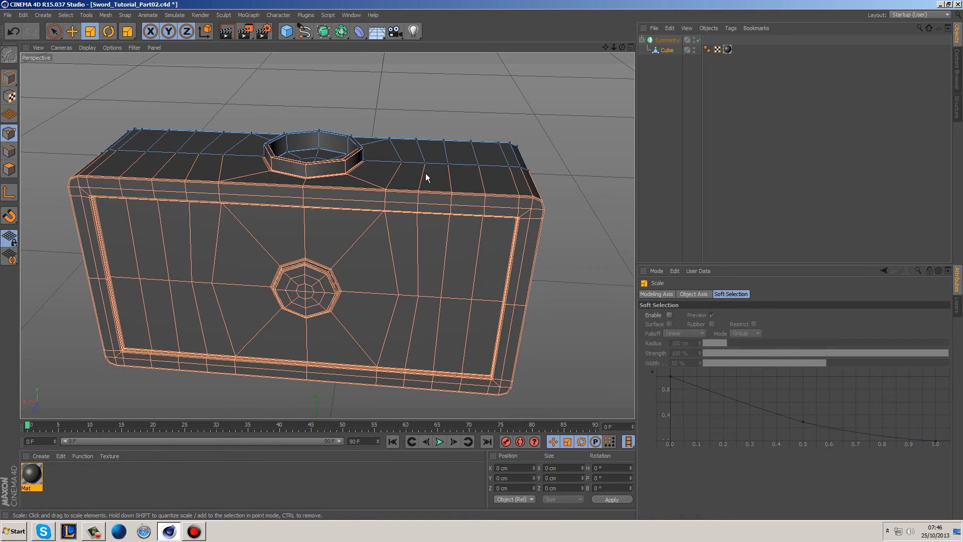
left_click_drag(429, 177, 482, 184, "alt")
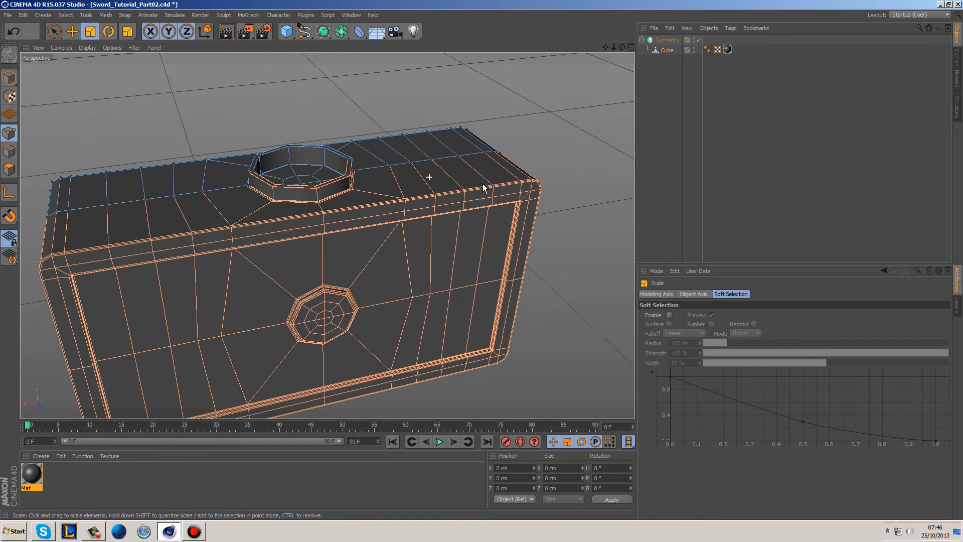
left_click(665, 44)
left_click_drag(323, 31, 345, 43, "alt")
left_click(664, 150)
left_click_drag(577, 160, 261, 105, "alt")
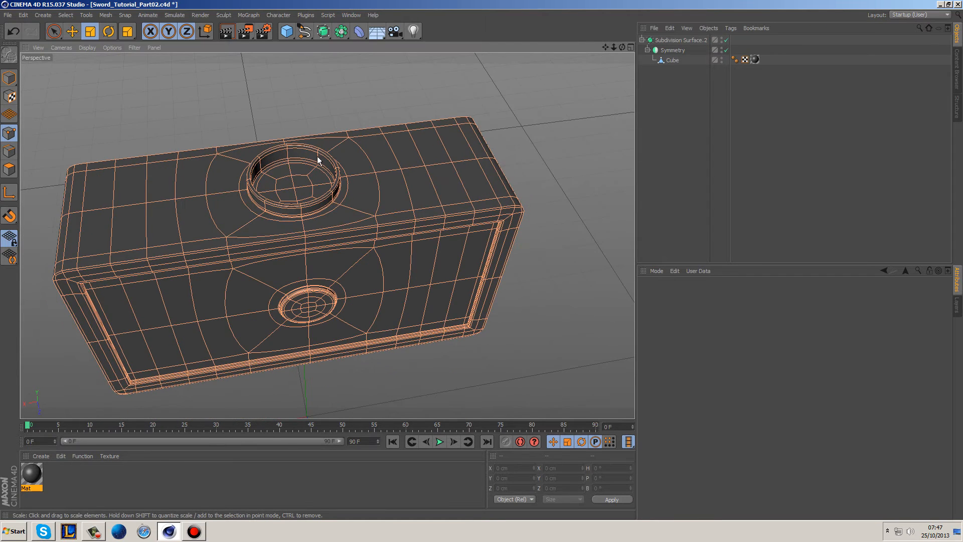
Convert the Symmetry object and its Cube to a real mesh with Current State to Object, and delete the original Symmetry.
left_click_drag(396, 306, 427, 118, "alt")
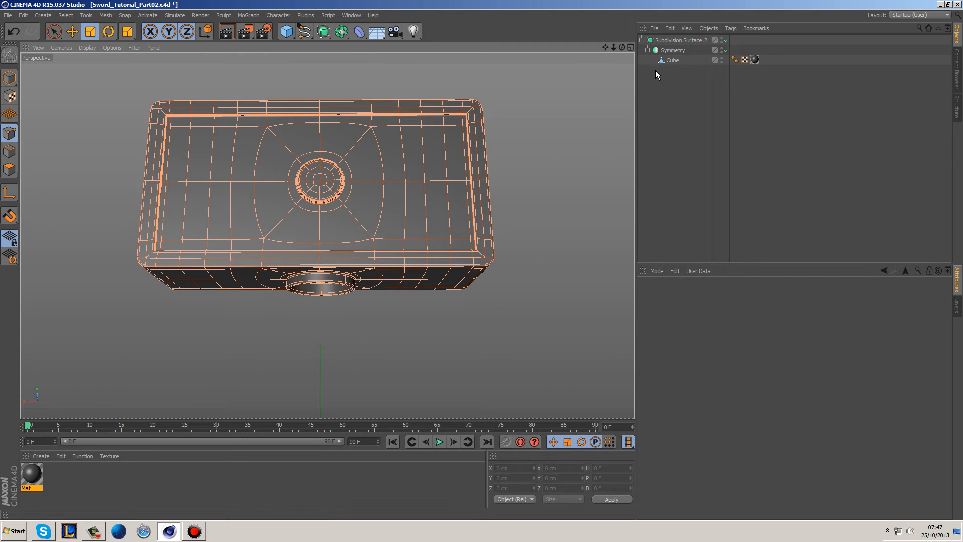
left_click(670, 50)
mouse_move(671, 51)
left_mouse_down()
mouse_move(669, 84)
mouse_move(665, 55)
left_mouse_up()
right_click(666, 56)
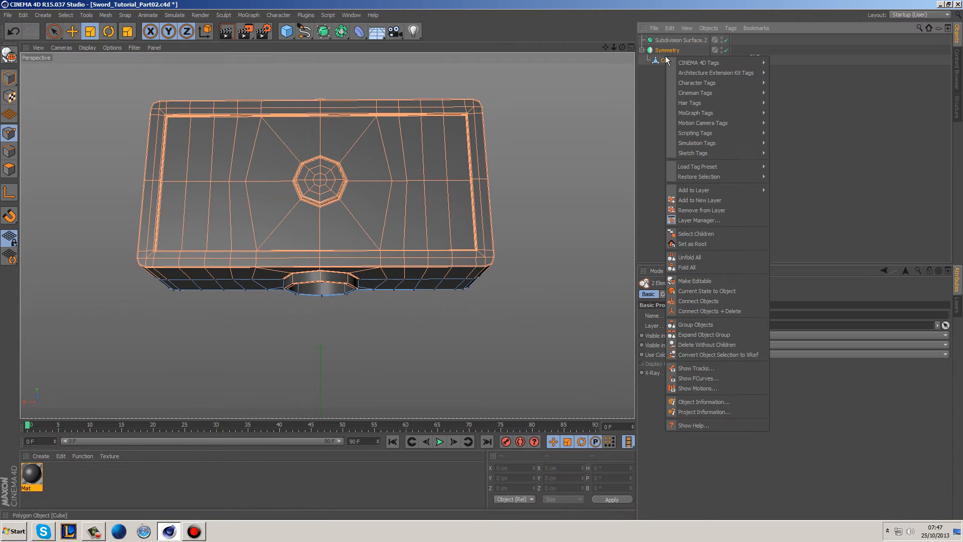
left_click(733, 290)
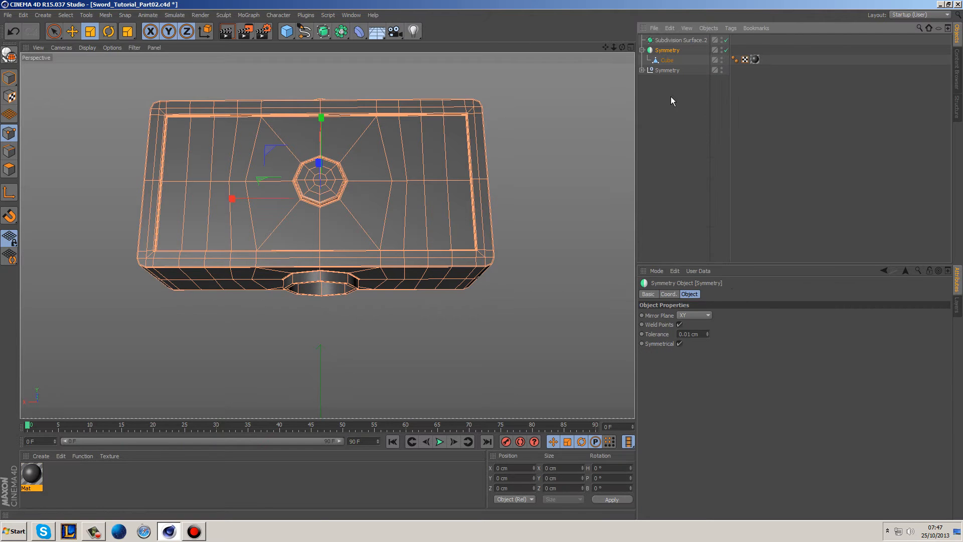
key("Delete")
Place the baked Cube under the Subdivision Surface and delete the leftover Symmetry null.
left_click(642, 50)
left_click_drag(663, 62, 667, 41)
left_click(665, 61)
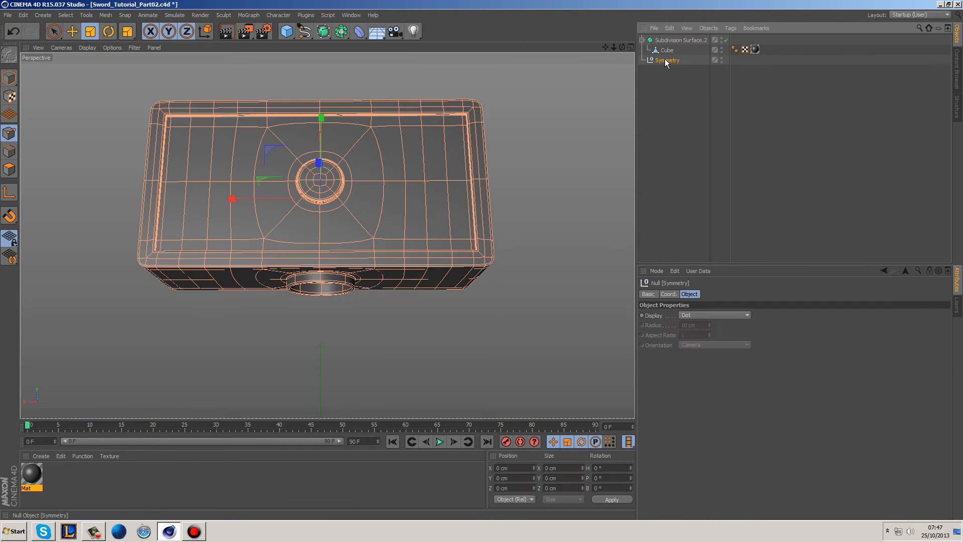
key("Delete")
Disable the Subdivision Surface and set up Live Selection in polygon mode on the Cube, restricted to visible elements.
left_click(725, 40)
left_click(667, 50)
middle_click(461, 218)
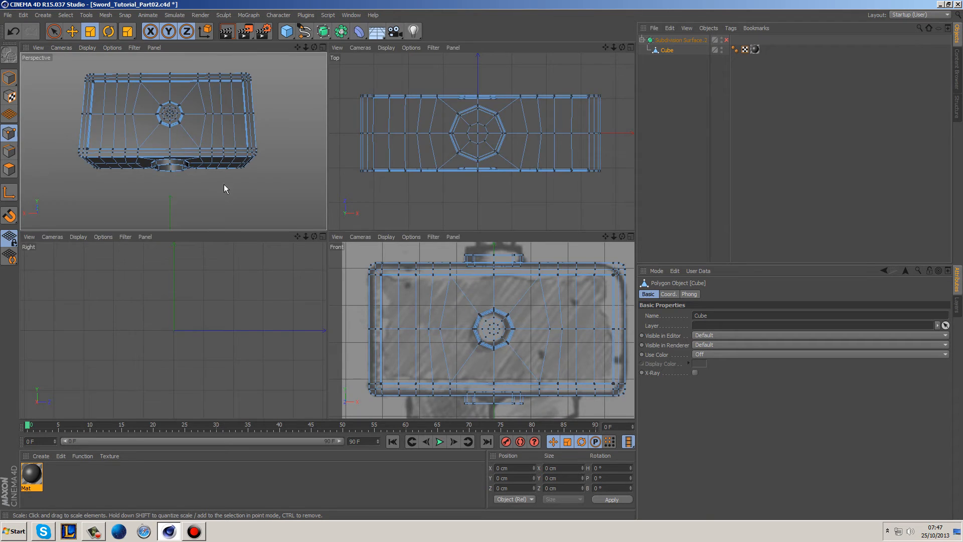
middle_click(248, 223)
scroll(331, 294, "up", 5)
left_click_drag(354, 309, 301, 166, "alt")
left_click(9, 169)
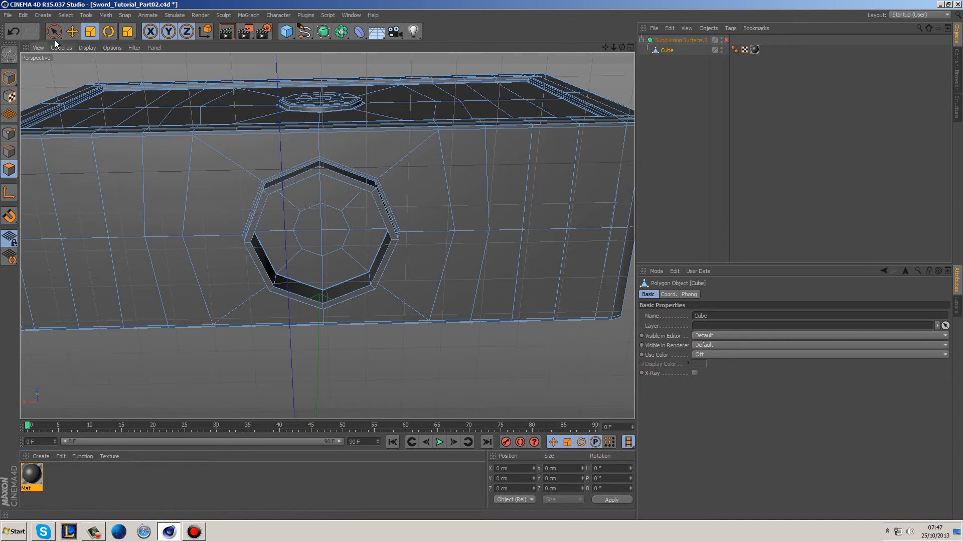
key("9")
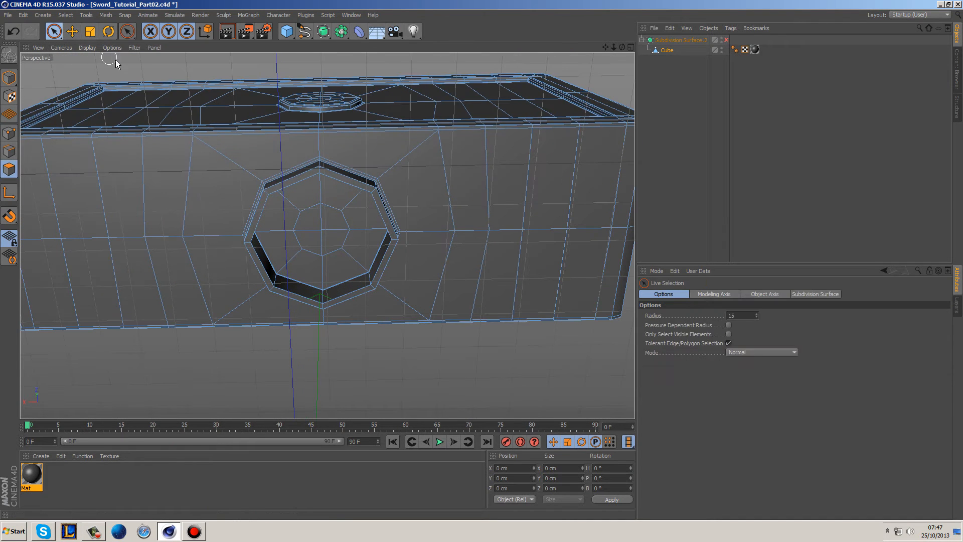
left_click(728, 333)
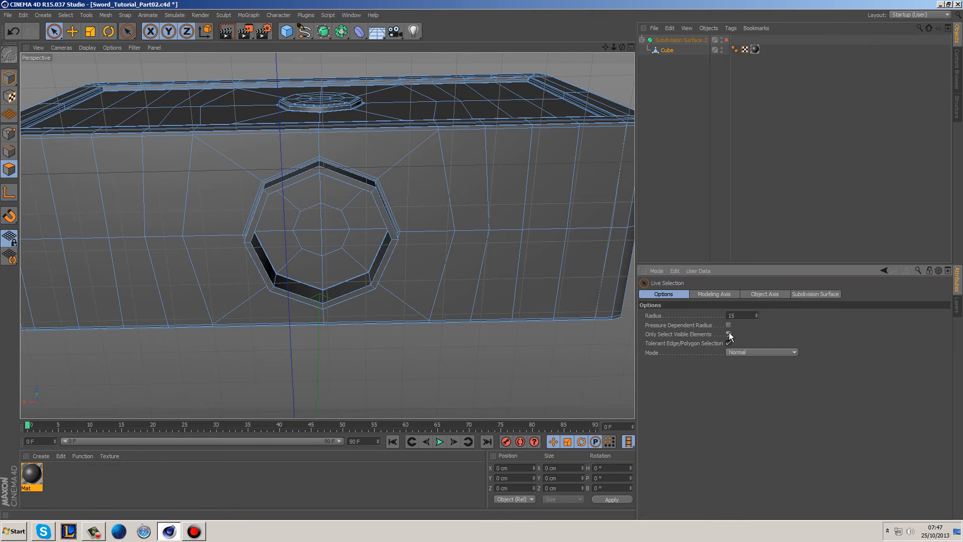
Select the inner polygons of the underside collar, grow the selection to its outermost rim and delete the entire collar.
left_click(309, 229)
left_click(336, 237, "shift")
key("u")
key("y")
key("u")
key("y")
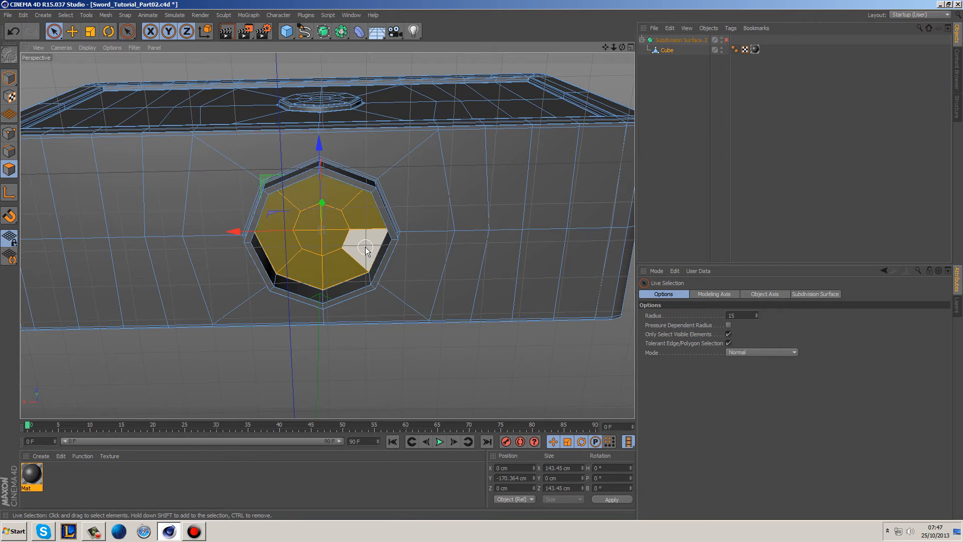
key("u")
key("y")
key("u")
key("y")
key("u")
key("y")
key("u")
key("y")
key("u")
key("y")
key("u")
key("y")
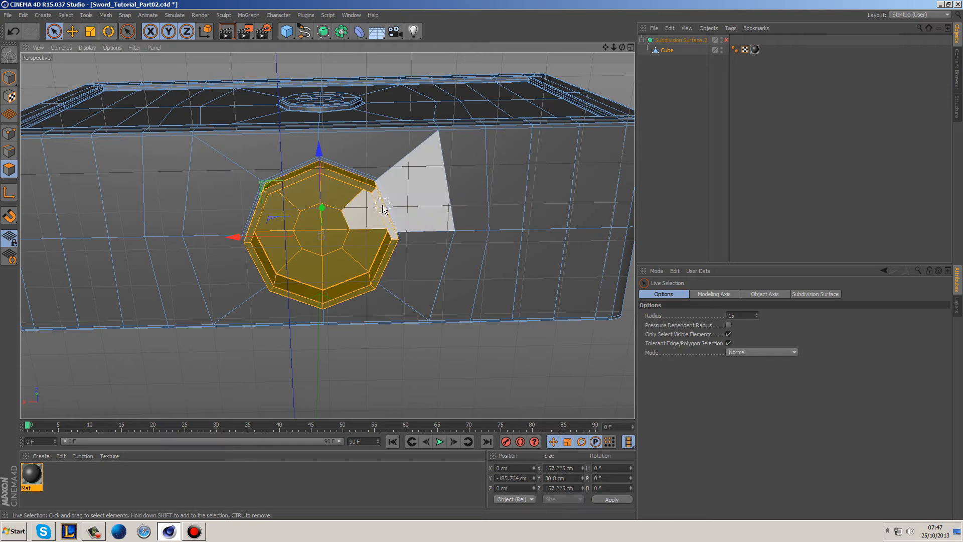
scroll(359, 157, "up", 8)
scroll(328, 166, "up", 5)
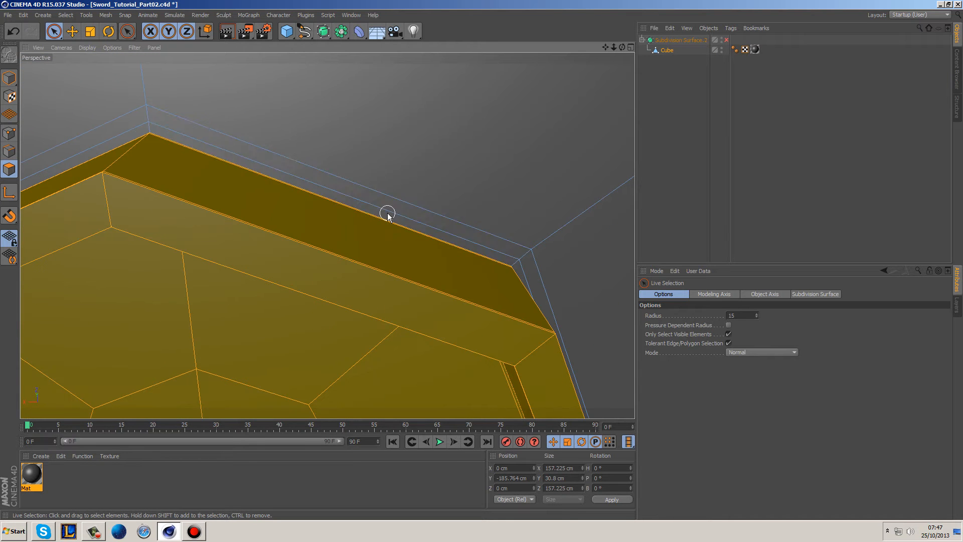
key("u")
key("y")
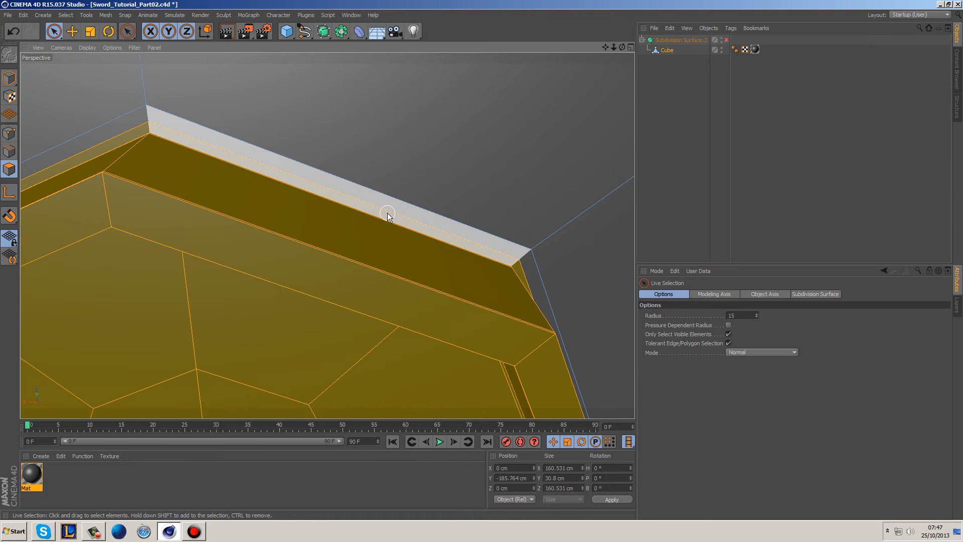
left_click(387, 214, "shift")
scroll(381, 203, "down", 8)
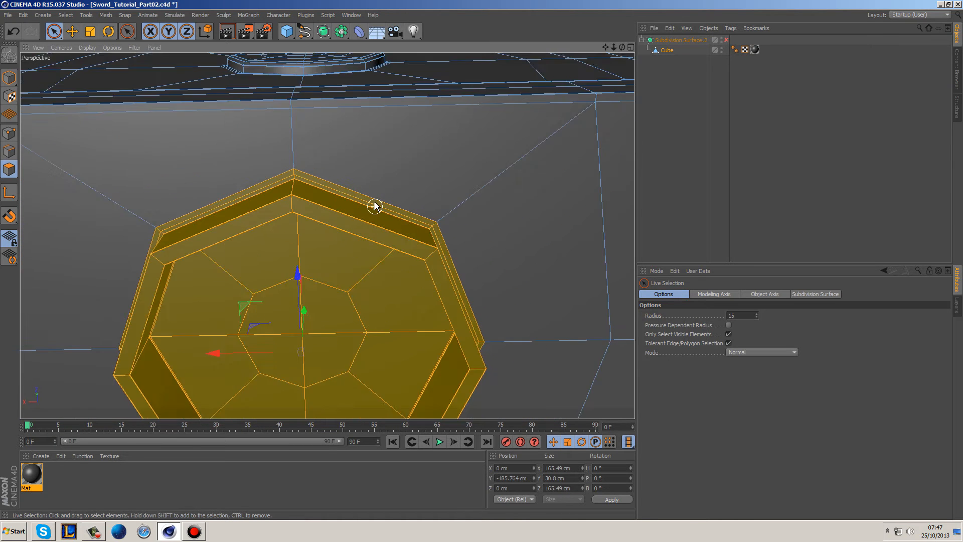
key("Delete")
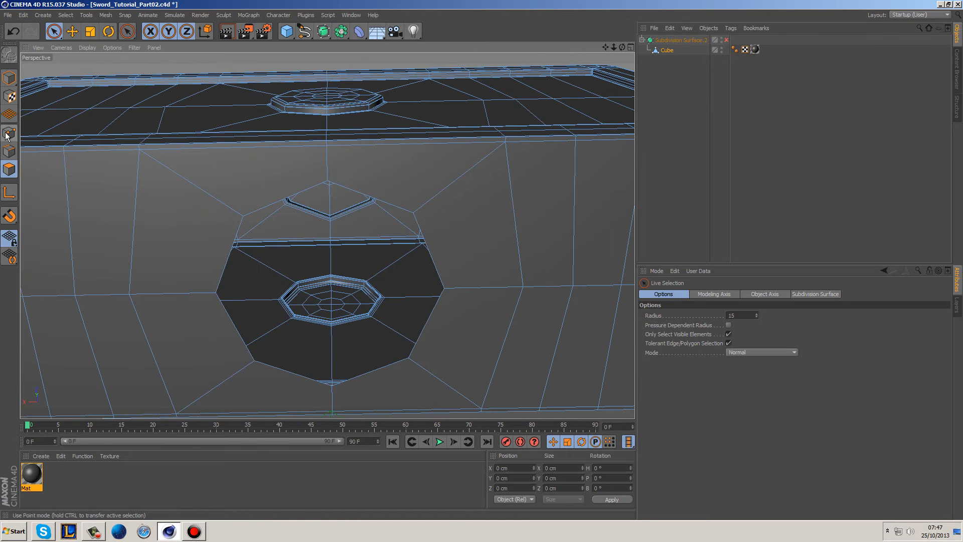
Select all of the Cube's points and optimize them to remove the stray points of the deleted collar.
key("ctrl+a")
right_click(345, 237)
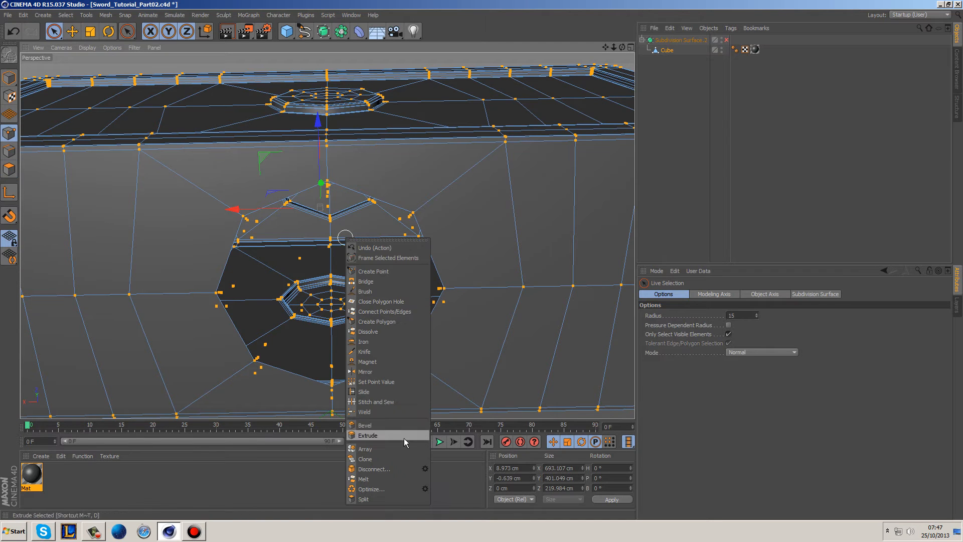
left_click(392, 486)
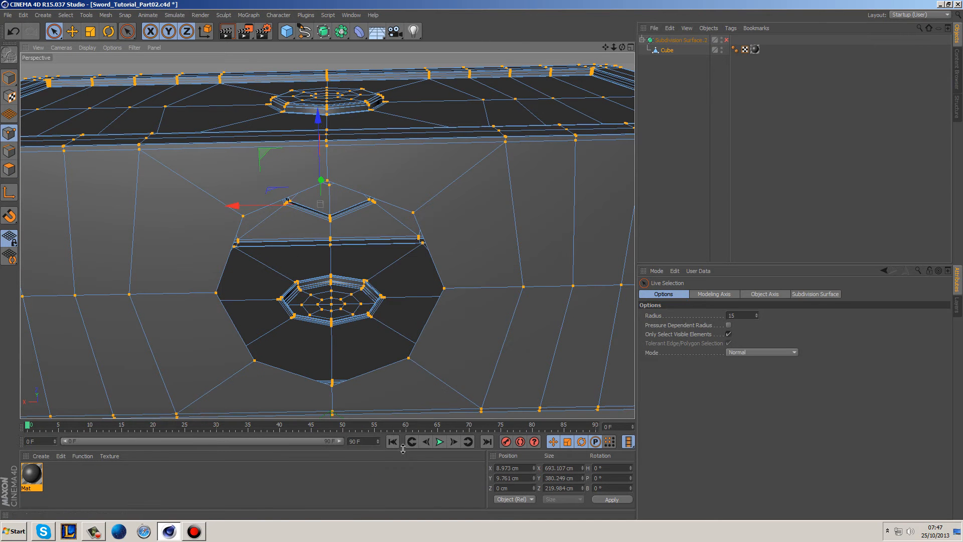
Fill the octagonal opening on the underside of the Cube with Close Polygon Hole.
left_click(668, 85)
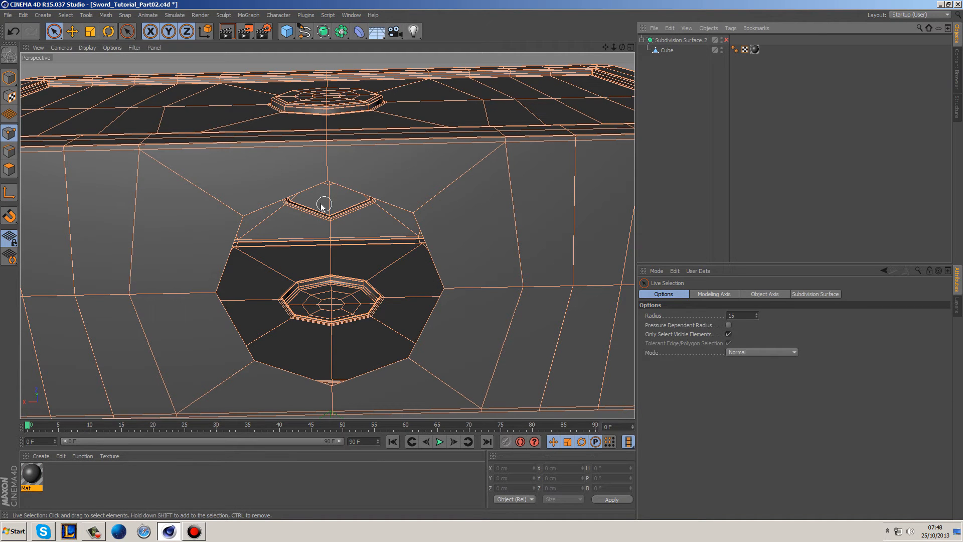
scroll(279, 274, "down", 3)
mouse_move(316, 290)
left_mouse_down("alt")
mouse_move(327, 297)
mouse_move(331, 277)
left_mouse_up("alt")
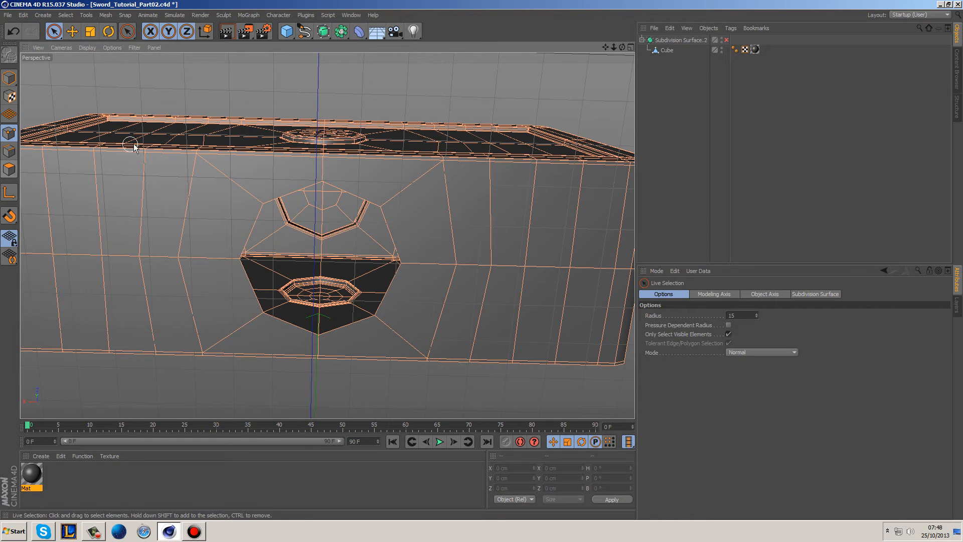
right_click(336, 92)
left_click(9, 150)
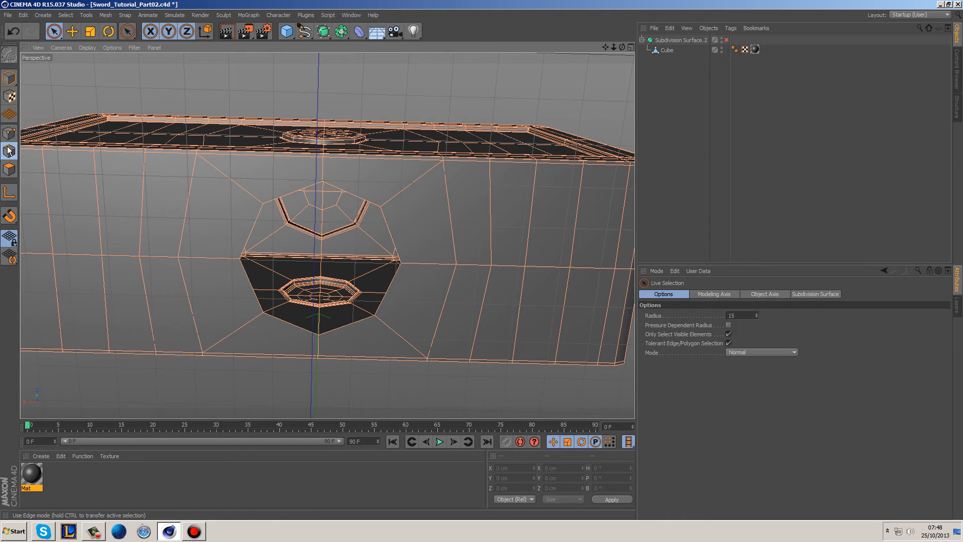
right_click(289, 96)
left_click(671, 51)
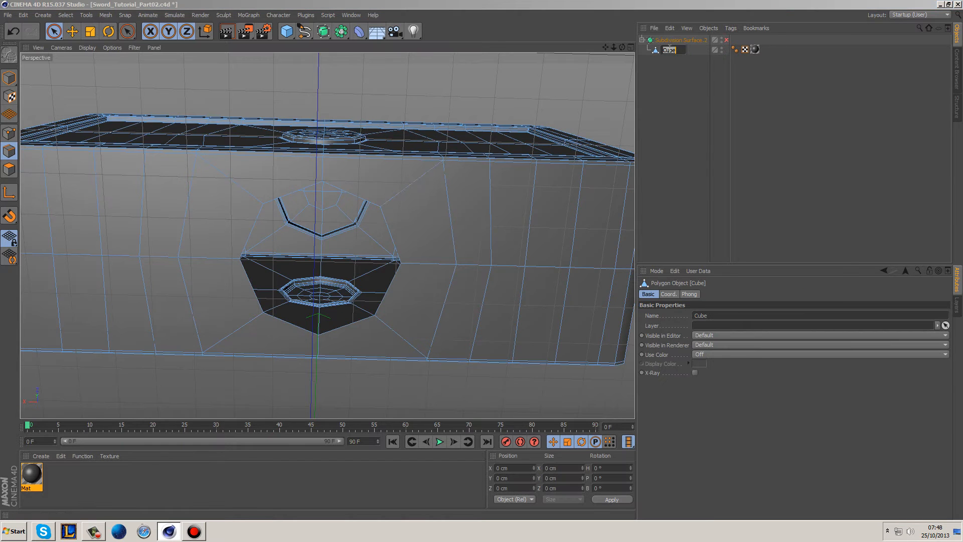
right_click(419, 114)
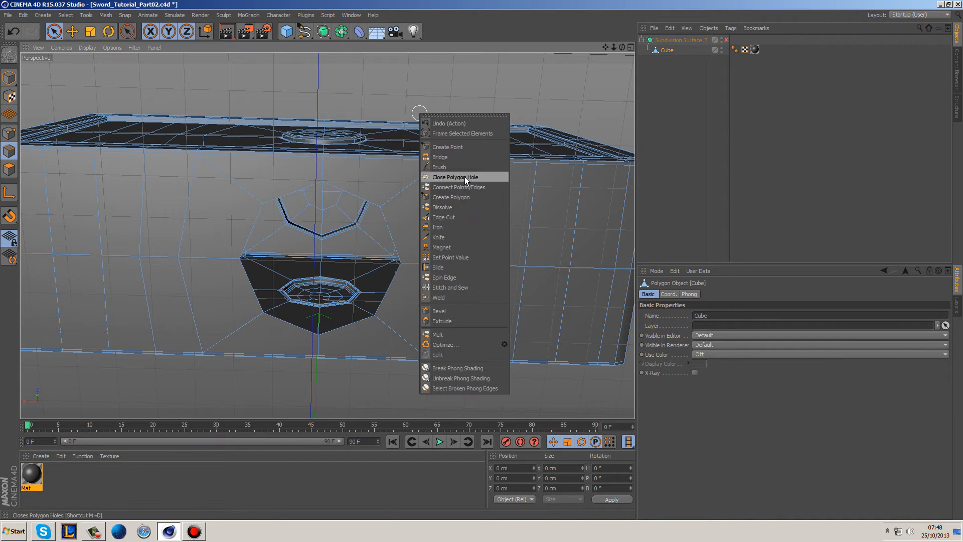
left_click(468, 170)
left_click(394, 225)
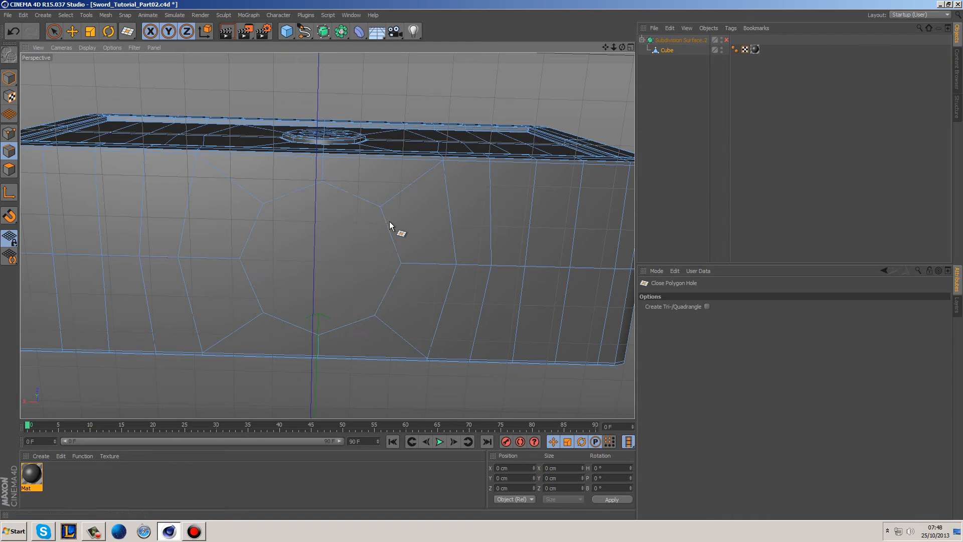
Cut the filled octagon with the Knife in Line mode, once front to back and once side to side through opposite corners.
left_click(9, 133)
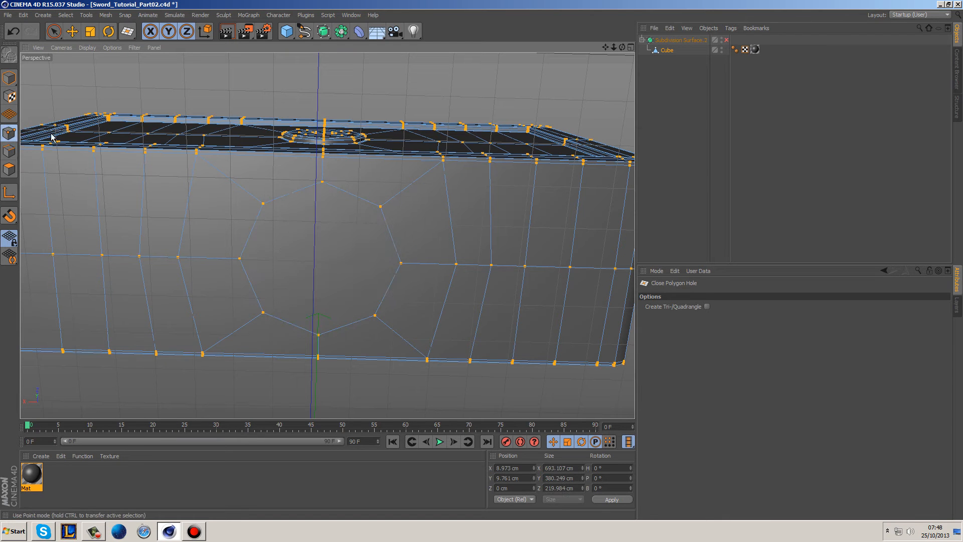
right_click(255, 86)
left_click(299, 200)
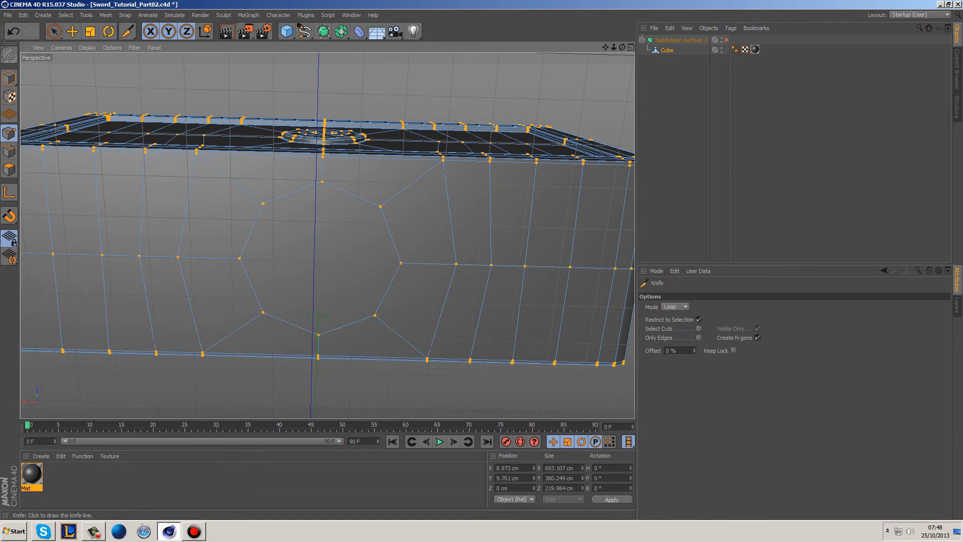
left_click(53, 31)
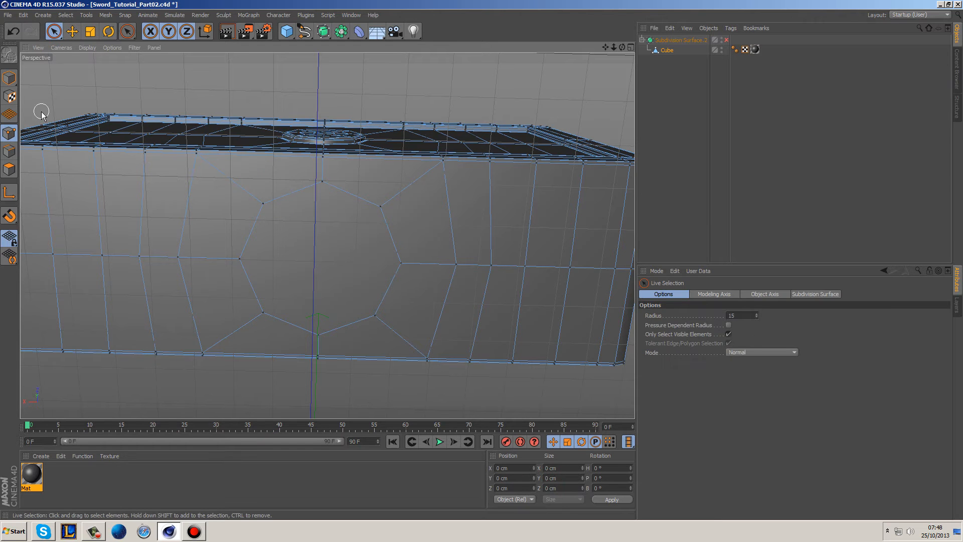
right_click(213, 83)
left_click(280, 200)
left_click(675, 308)
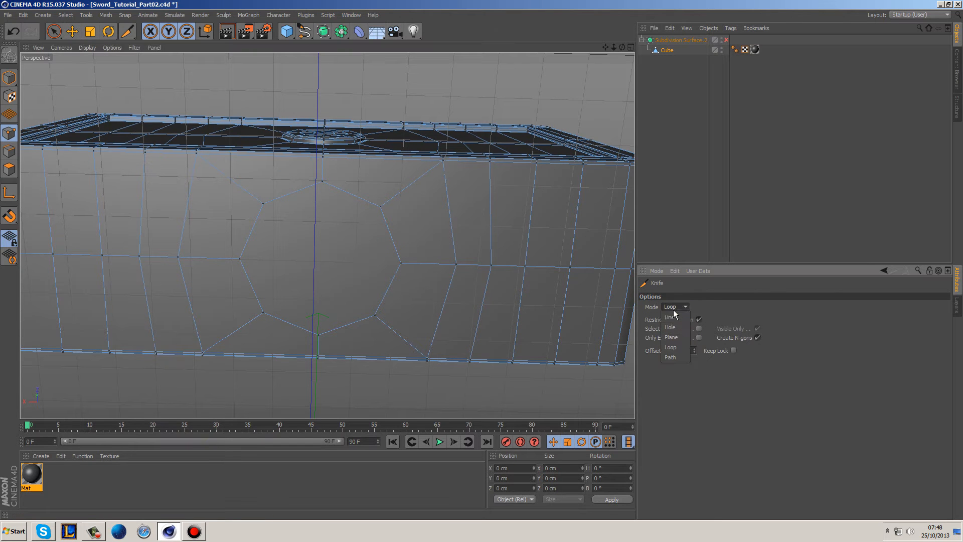
left_click(678, 320)
left_click_drag(322, 182, 317, 333)
left_click_drag(375, 314, 240, 259)
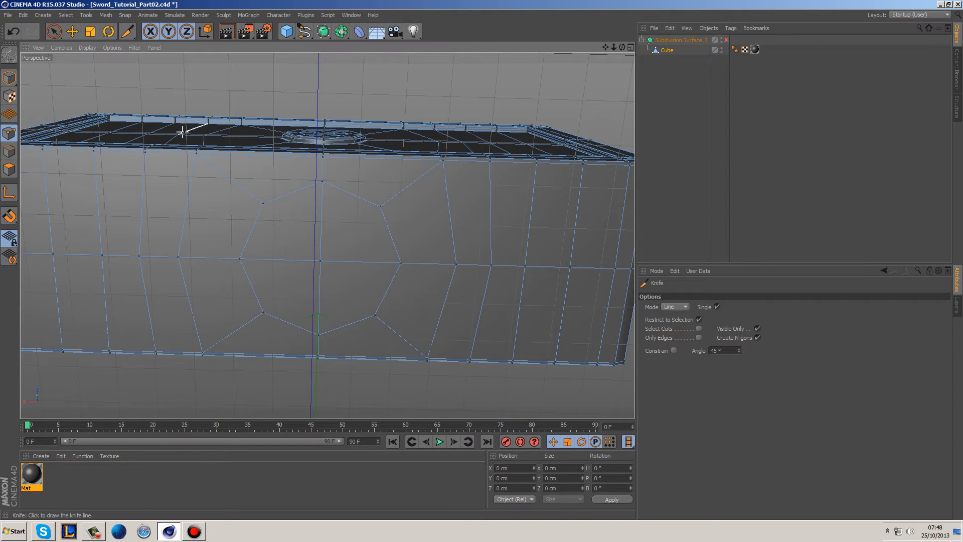
Loop-select the octagon's outline edges on the underside and dissolve them.
left_click(9, 151)
left_click(54, 32)
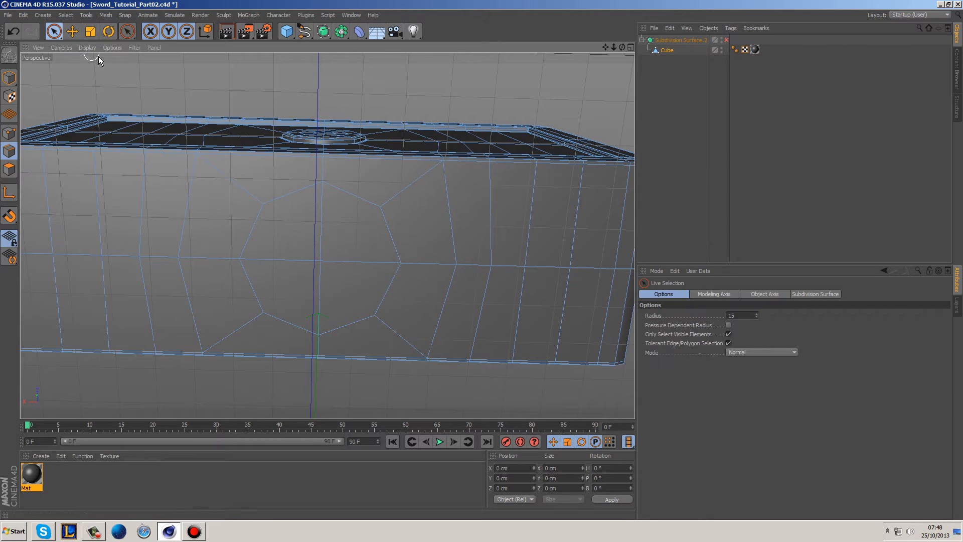
key("u")
key("l")
left_click(372, 211)
right_click(413, 229)
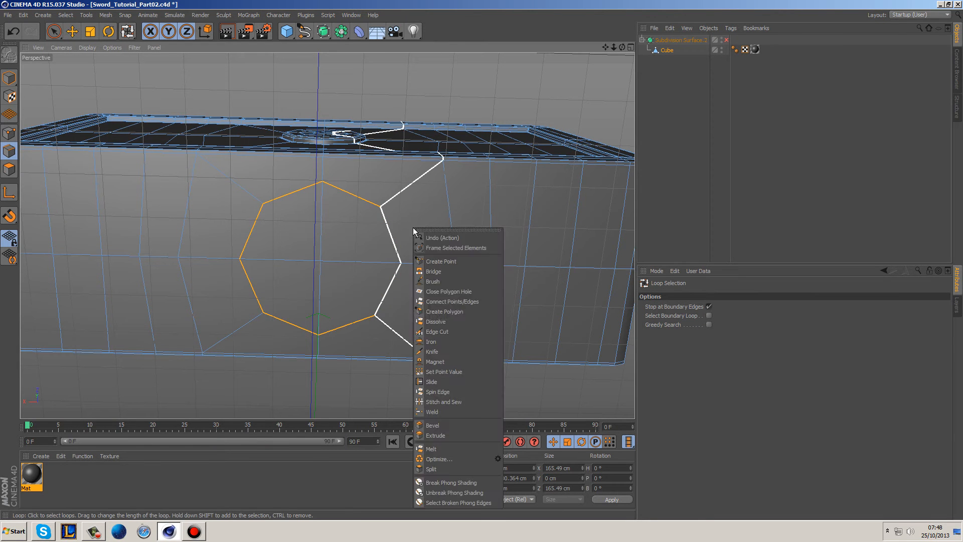
left_click(463, 322)
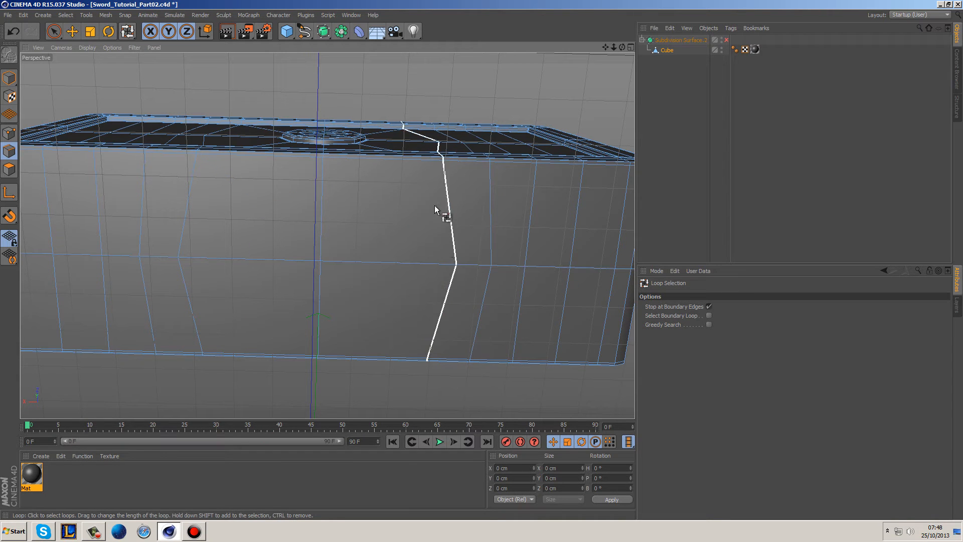
Re-enable the Subdivision Surface, switch to Model mode and inspect the smoothed block in perspective and the four-view layout.
key("q")
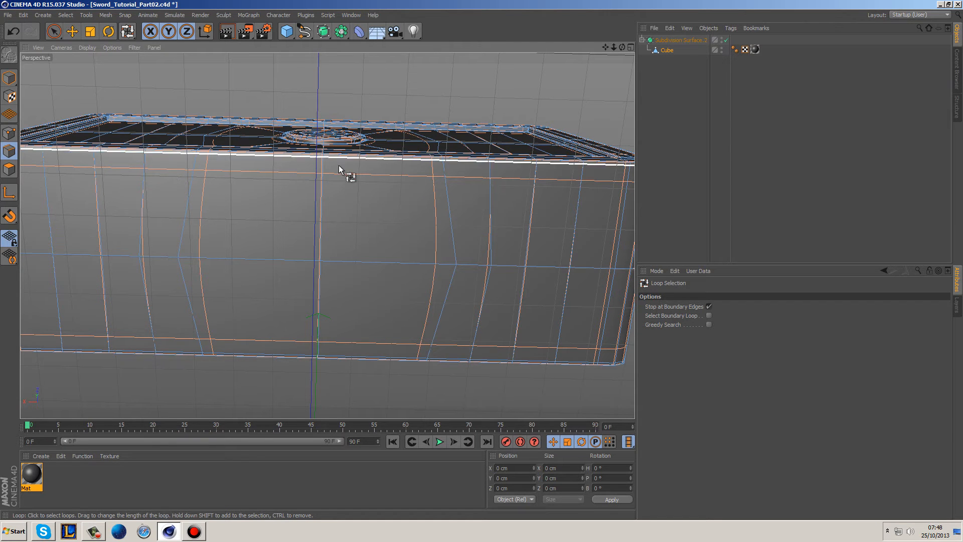
left_click(54, 31)
left_click_drag(369, 90, 371, 156, "alt")
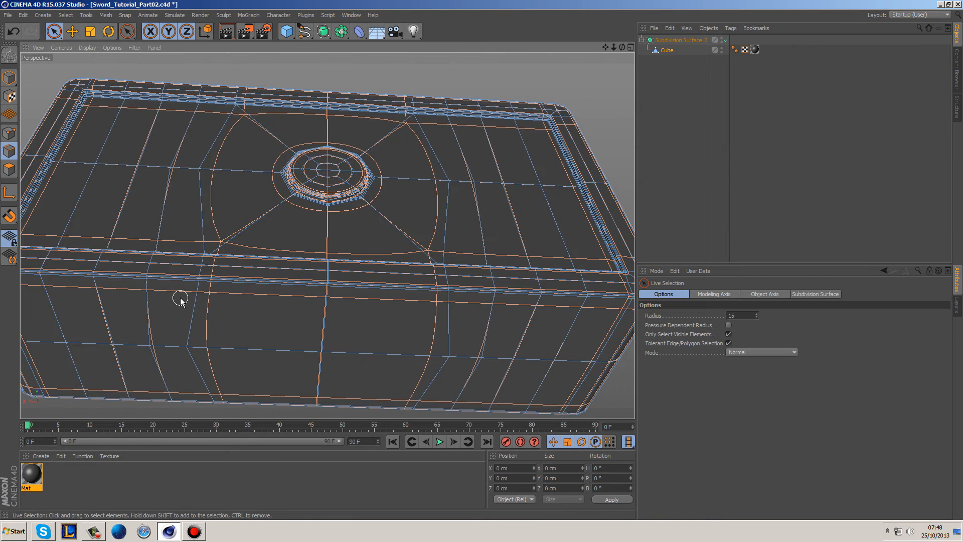
left_click(655, 76)
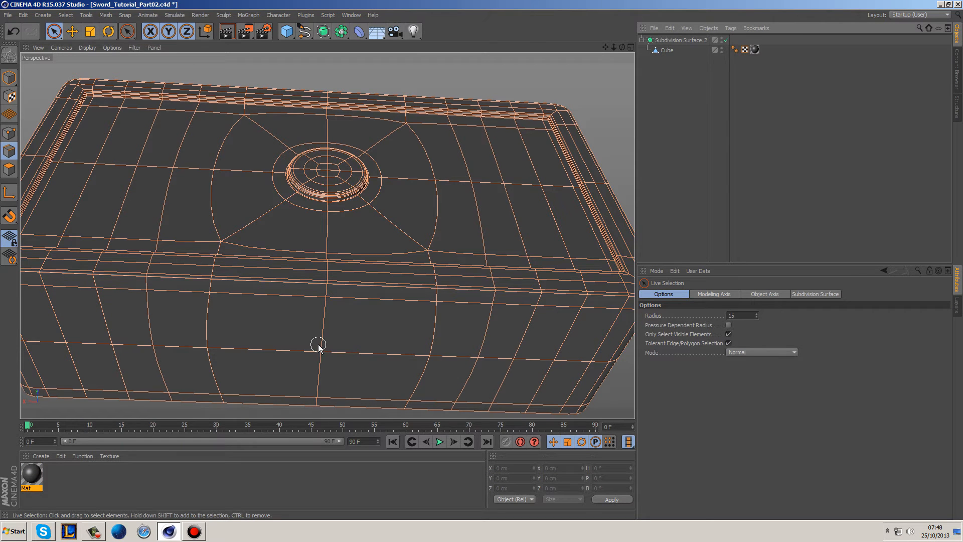
left_click(9, 77)
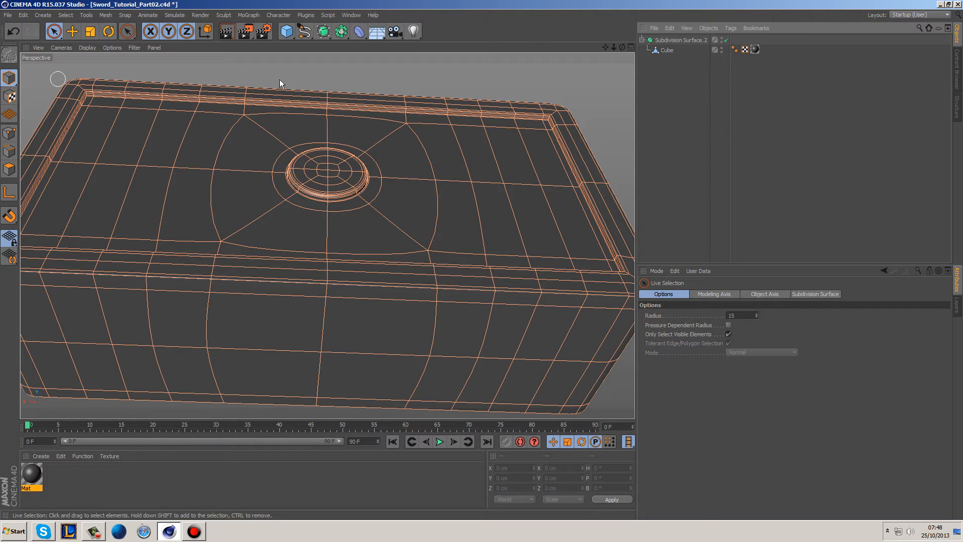
left_click(554, 149)
left_click_drag(380, 122, 426, 228, "alt")
left_click_drag(326, 234, 423, 256, "alt")
scroll(454, 236, "down", 4)
left_click_drag(505, 282, 417, 275, "alt")
middle_click(416, 276)
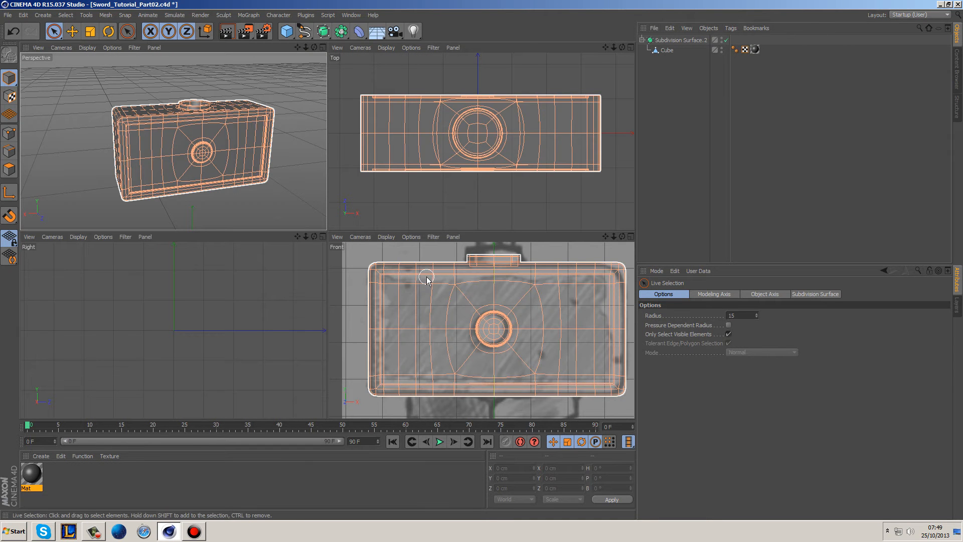
Rename the Cube under the Subdivision Surface as Sword_attach.
left_click(268, 152)
left_click(302, 157)
middle_click(304, 158)
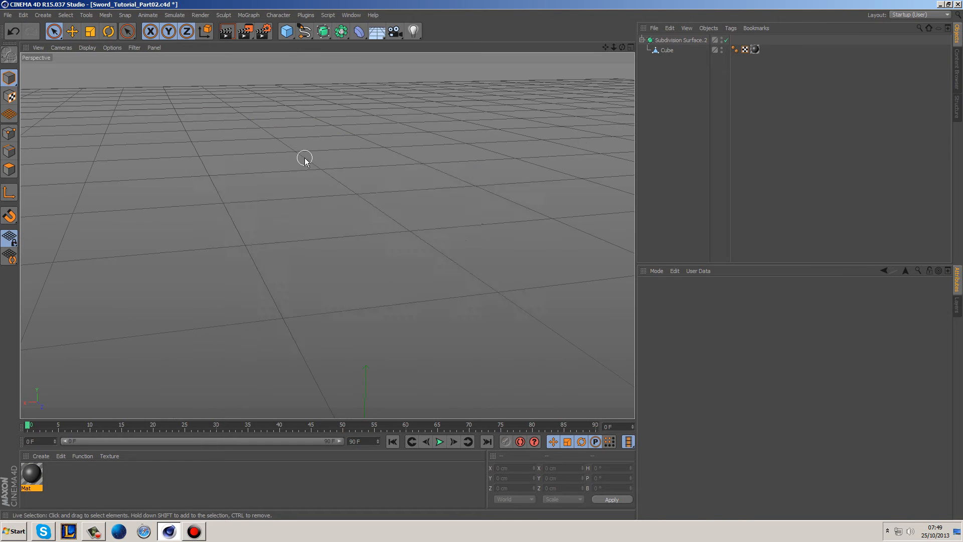
double_click(670, 50)
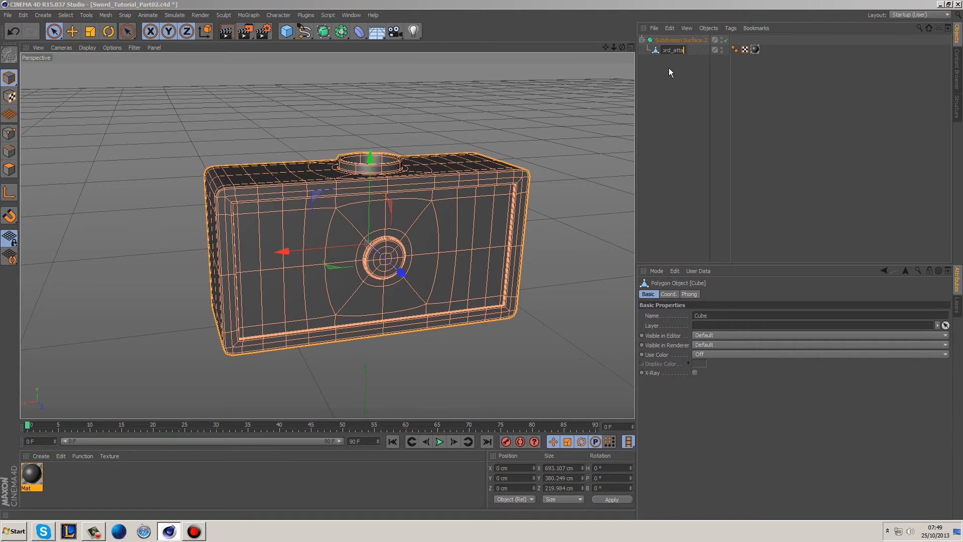
type("h")
key("Return")
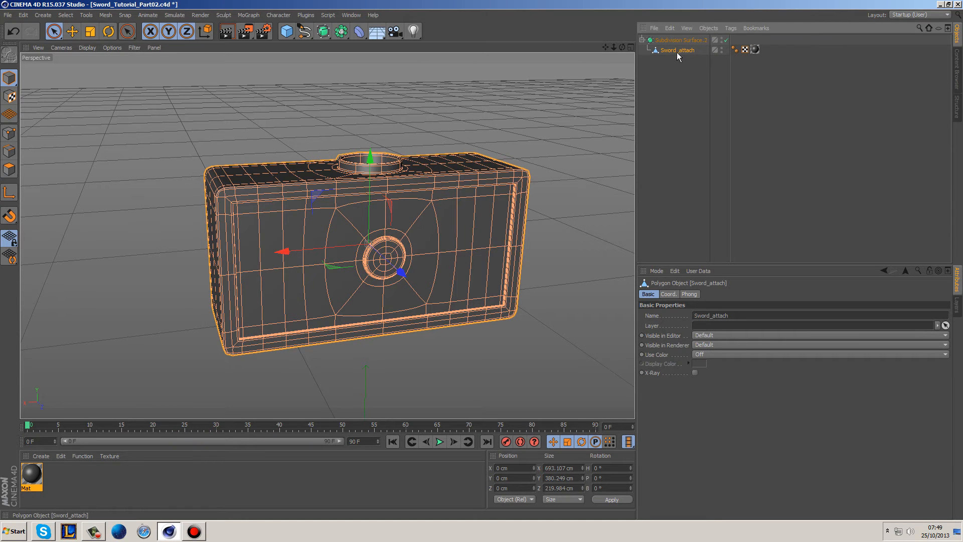
Assign the Subdivision Surface and Sword_attach to the hidden Finished layer and save the scene.
left_click(956, 304)
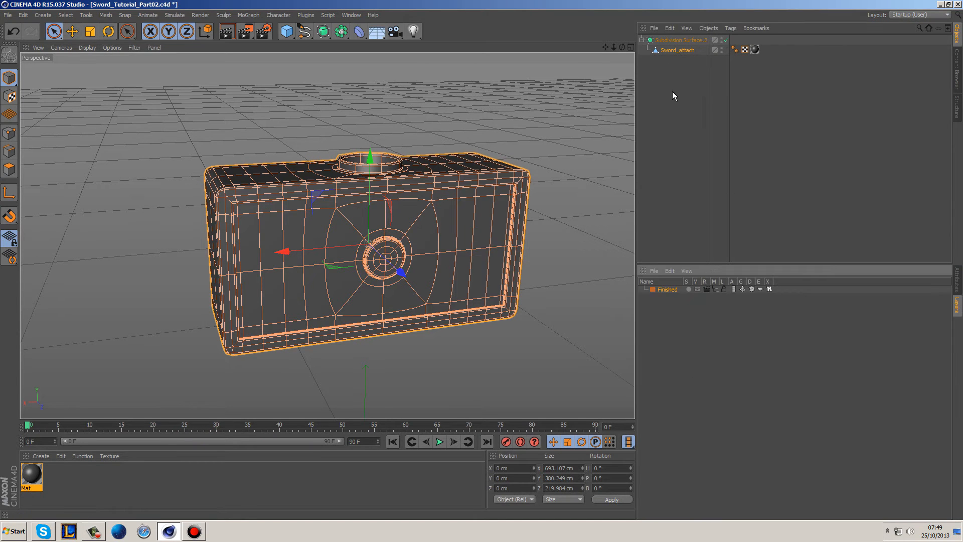
left_click_drag(687, 67, 660, 41)
left_click_drag(686, 178, 670, 290)
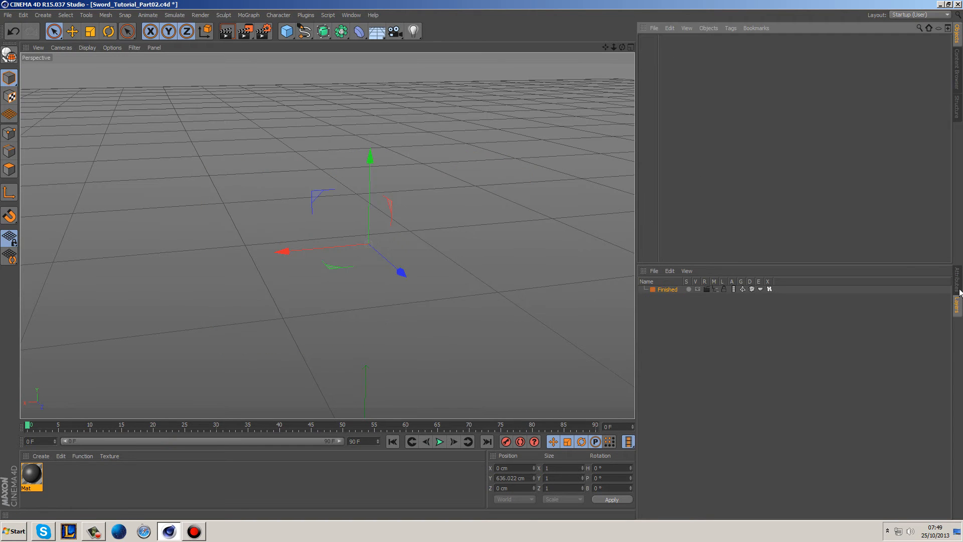
left_click(958, 287)
left_click(524, 184)
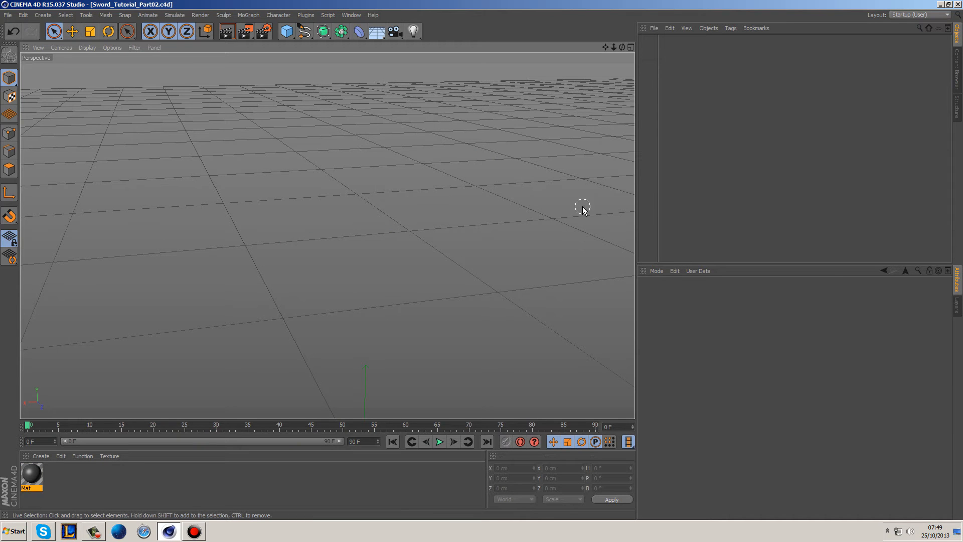
Add a Cube and raise it to about Y 398 cm, over the pointed collar below the block in the front-view sketch.
middle_click(509, 163)
middle_click(537, 311)
middle_click_drag(541, 223, 567, 155, "alt")
scroll(476, 193, "down", 2)
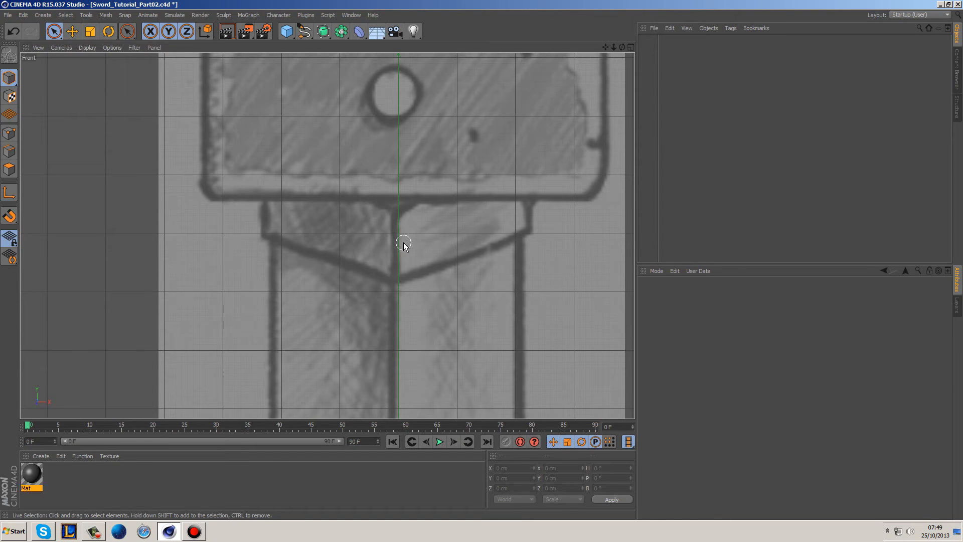
left_click(285, 32)
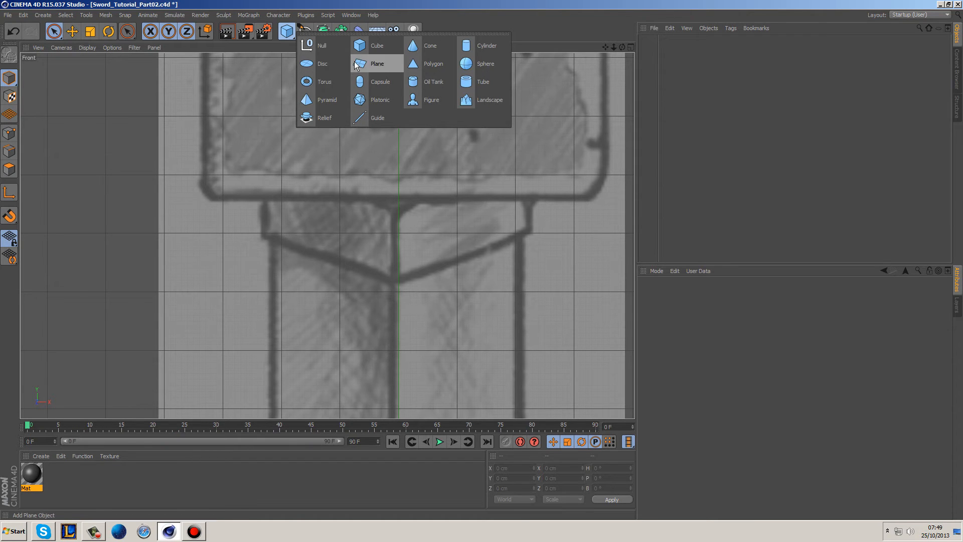
left_click(374, 46)
scroll(386, 90, "down", 10)
left_click_drag(429, 245, 434, 196)
scroll(419, 230, "up", 10)
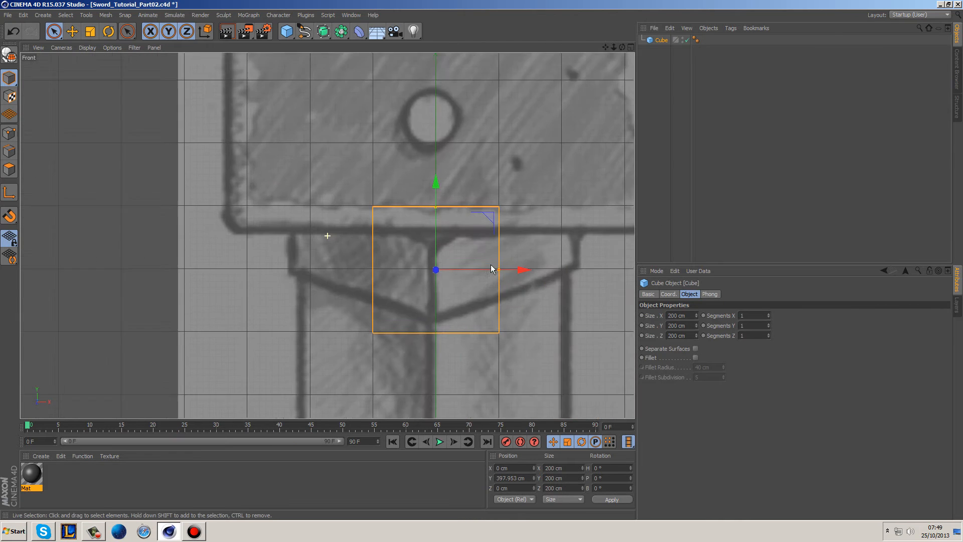
Give the new Cube 2 segments in X, Y and Z and display the front view as Wireframe.
left_click(769, 313)
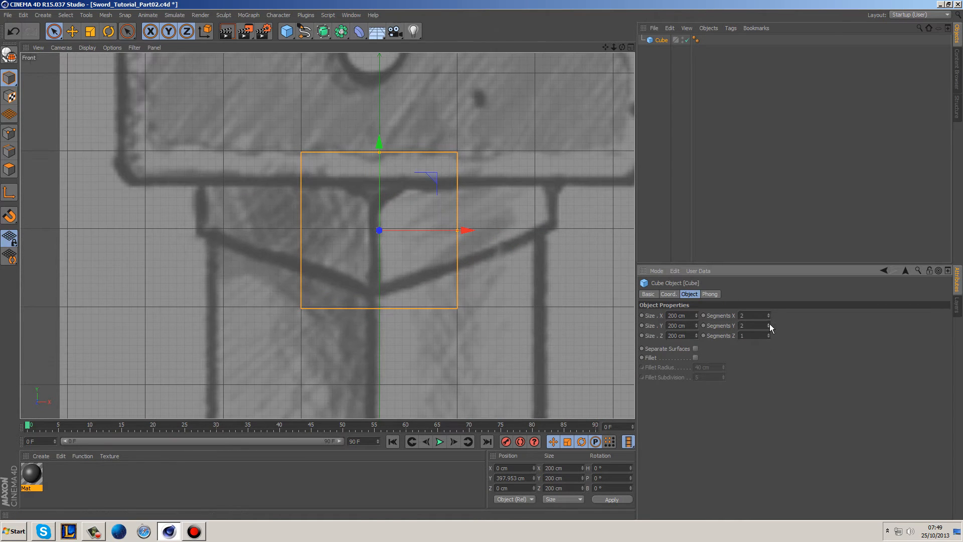
left_click(87, 47)
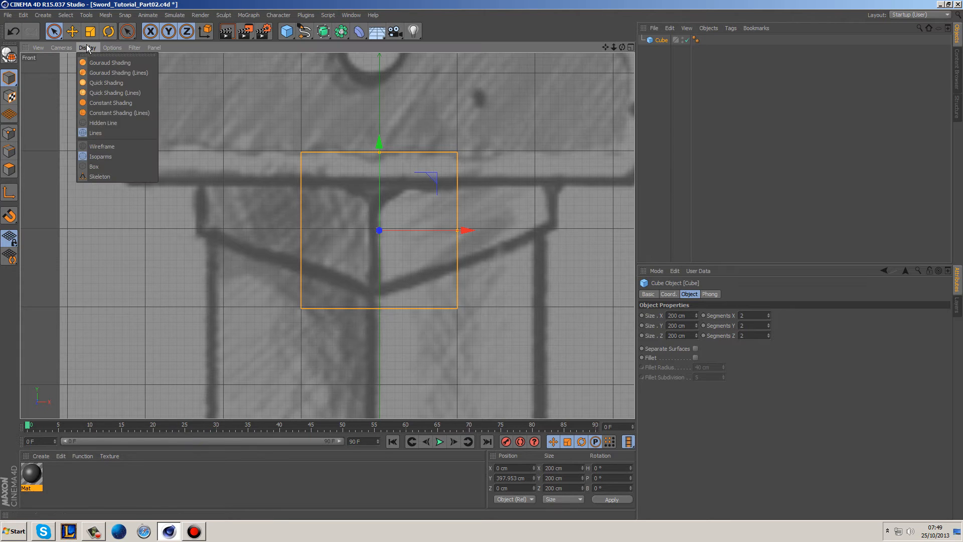
left_click(116, 146)
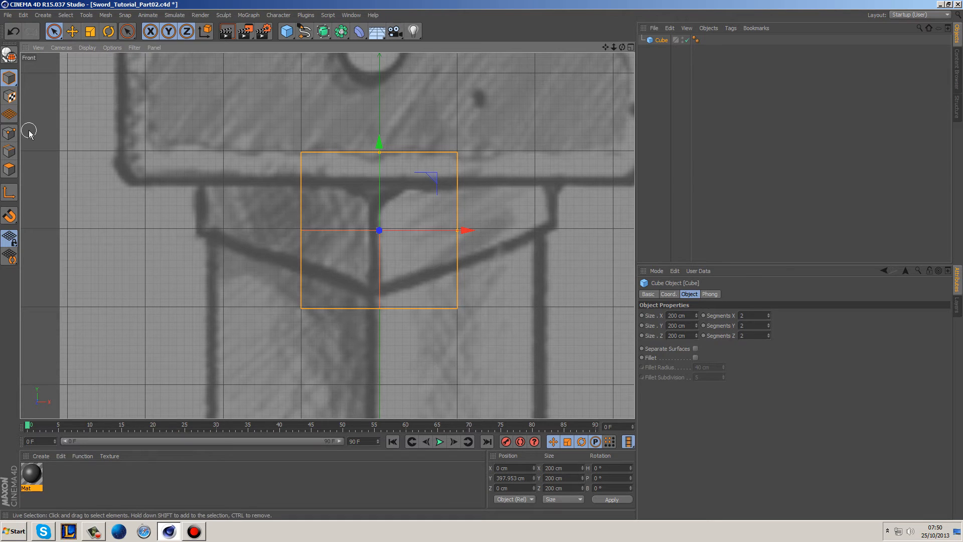
Make the Cube editable and move its upper and lower point rows onto the sketched collar's top edge and bottom tip.
key("c")
left_click(9, 133)
left_click_drag(59, 34, 108, 65)
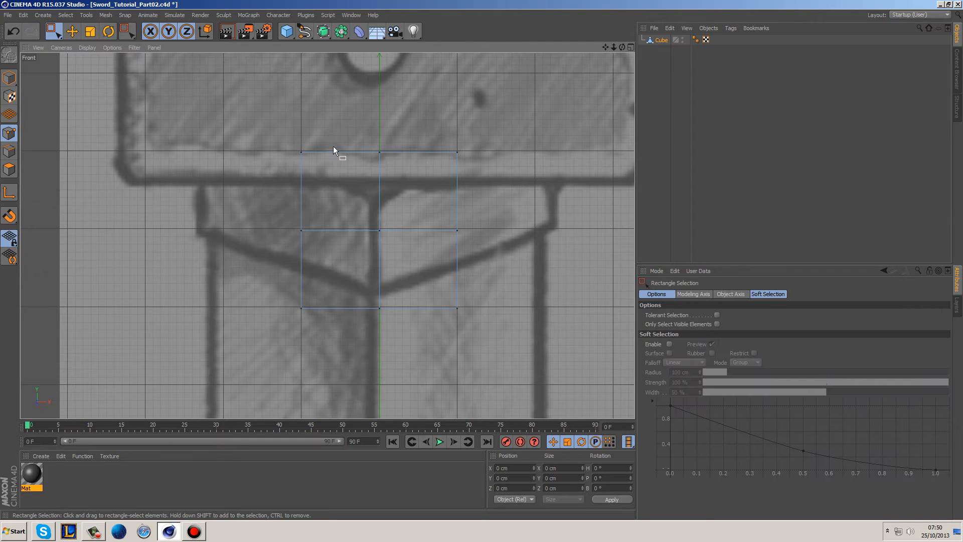
left_click_drag(249, 105, 555, 197)
left_click_drag(377, 82, 379, 207)
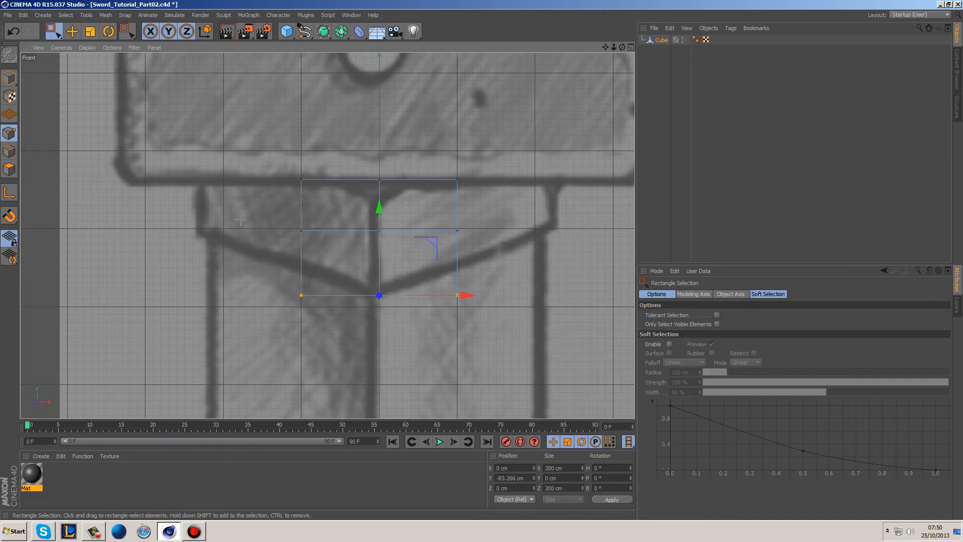
Move the Cube's outer point columns out to the two side edges of the sketched collar.
left_click_drag(256, 152, 341, 346)
left_click_drag(373, 236, 266, 231)
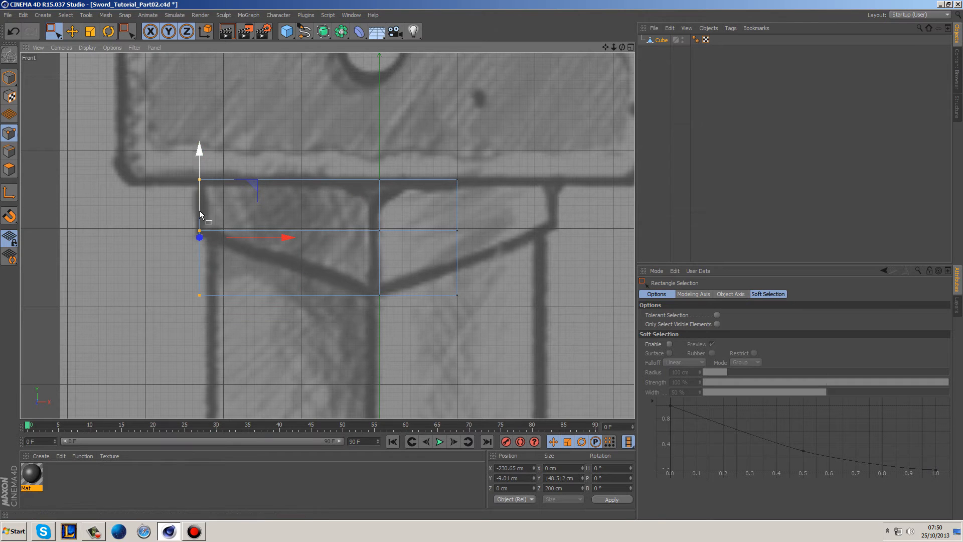
left_click_drag(431, 153, 476, 321)
left_click_drag(526, 234, 634, 238)
left_click_drag(172, 266, 216, 301)
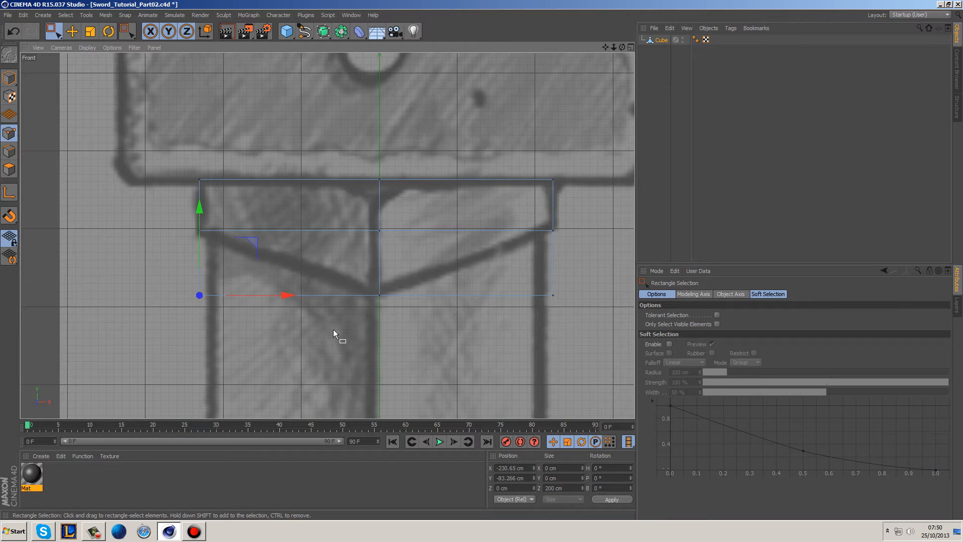
left_click_drag(158, 202, 210, 258)
left_click_drag(200, 203, 214, 175)
left_click_drag(138, 255, 238, 303)
left_click_drag(200, 189, 224, 149)
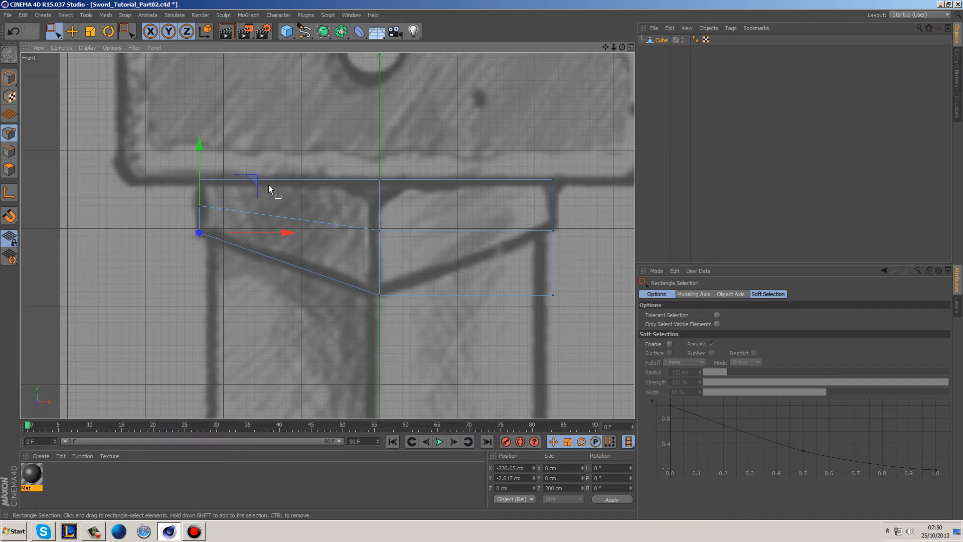
key("ctrl+z")
key("ctrl+z")
key("ctrl+z")
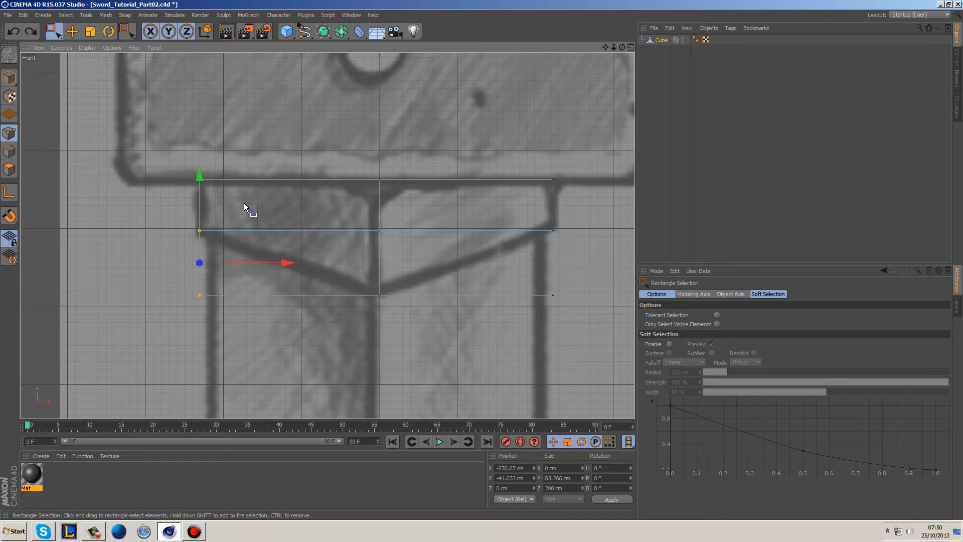
Raise the outer middle and lower points on both sides together so the underside follows the sketch's V-shaped edge.
left_click_drag(524, 210, 586, 267, "shift")
left_click_drag(377, 175, 396, 145)
left_click_drag(207, 254, 306, 318)
left_click_drag(594, 300, 526, 246, "shift")
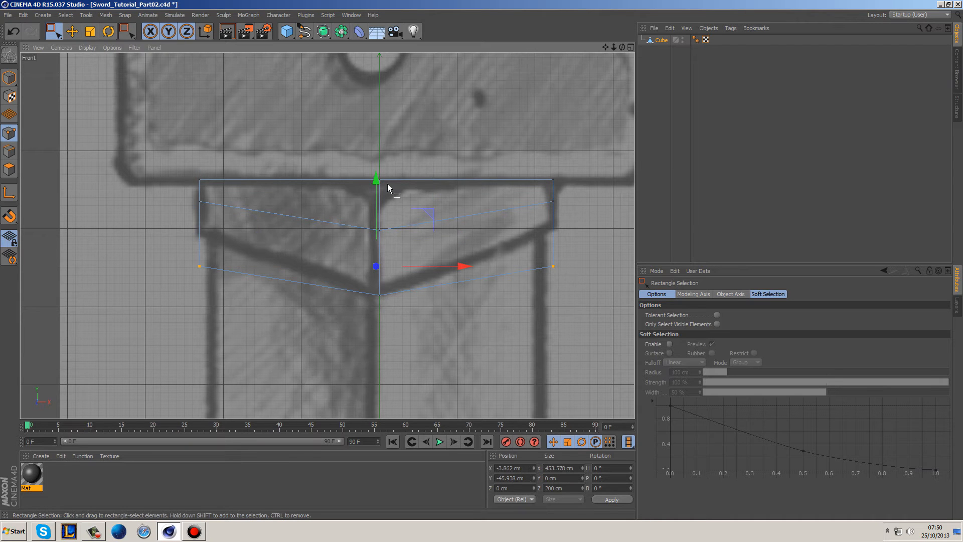
left_click_drag(377, 182, 394, 146)
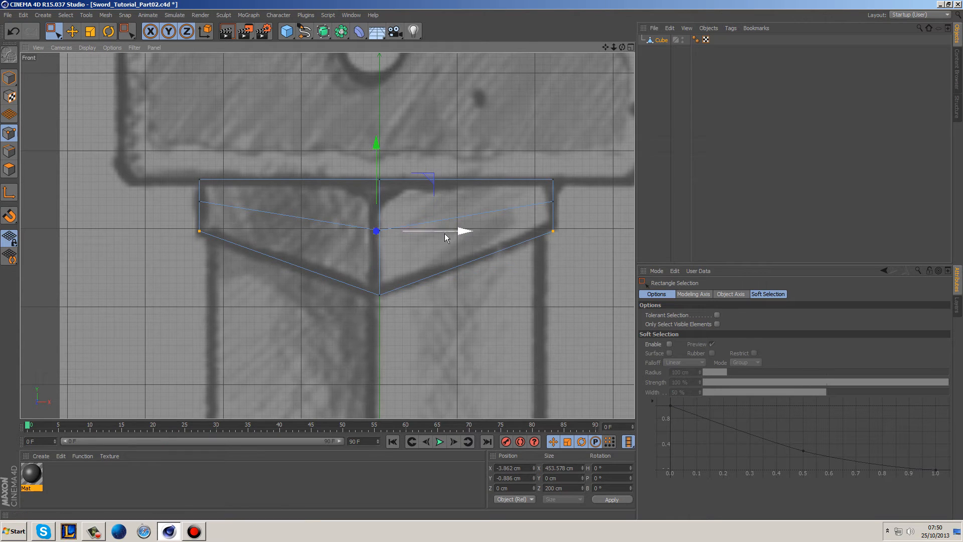
left_click(469, 281)
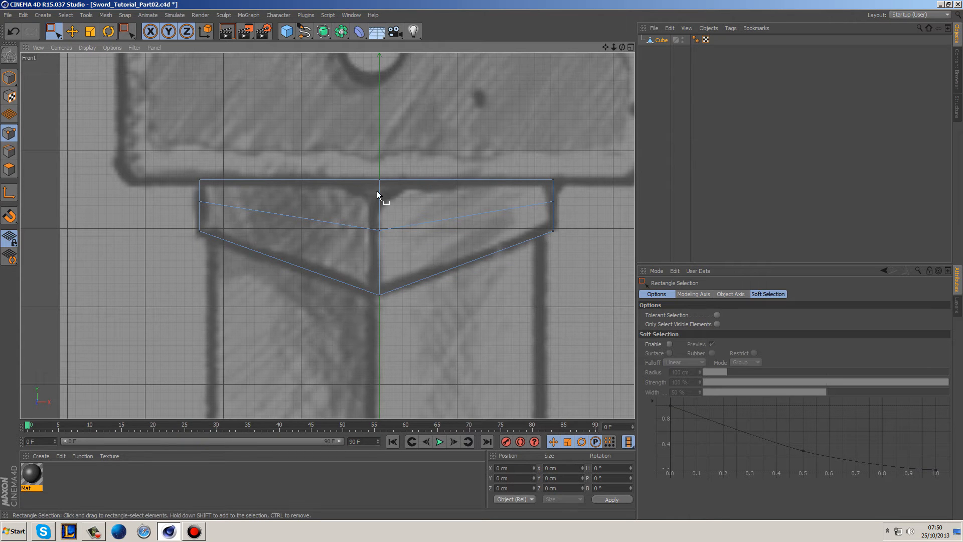
Scale the whole collar block along Z in the perspective view to about 52 cm deep.
middle_click(386, 287)
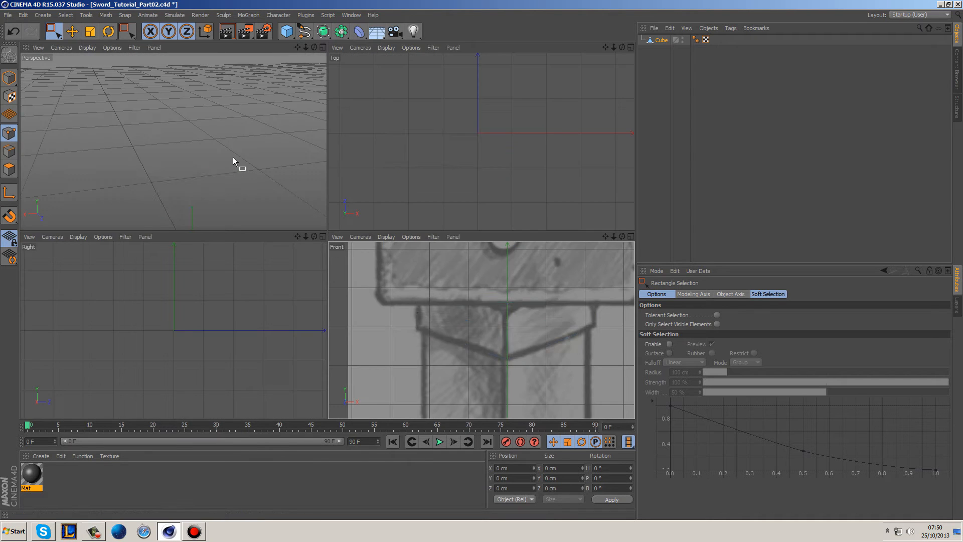
middle_click(234, 157)
left_click_drag(305, 188, 240, 176, "alt")
left_click(90, 31)
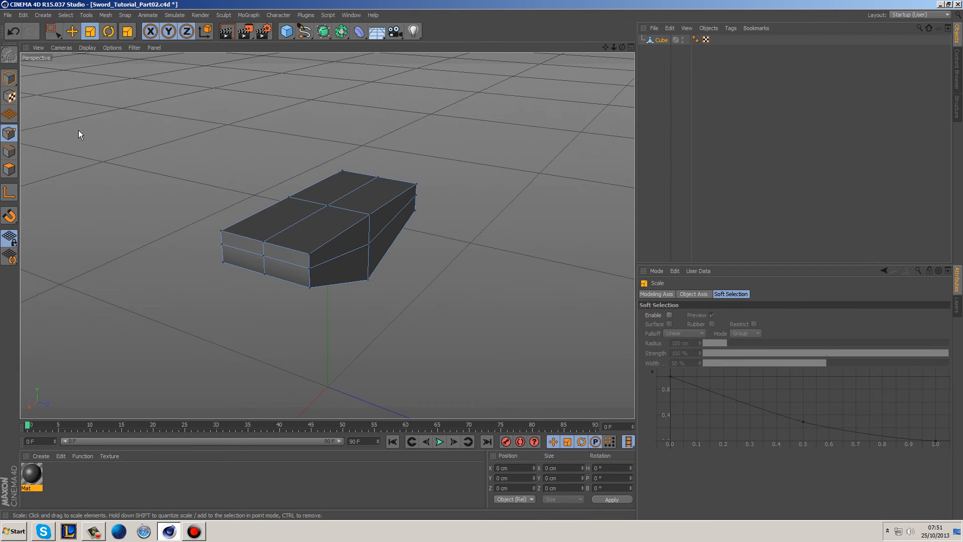
left_click(9, 78)
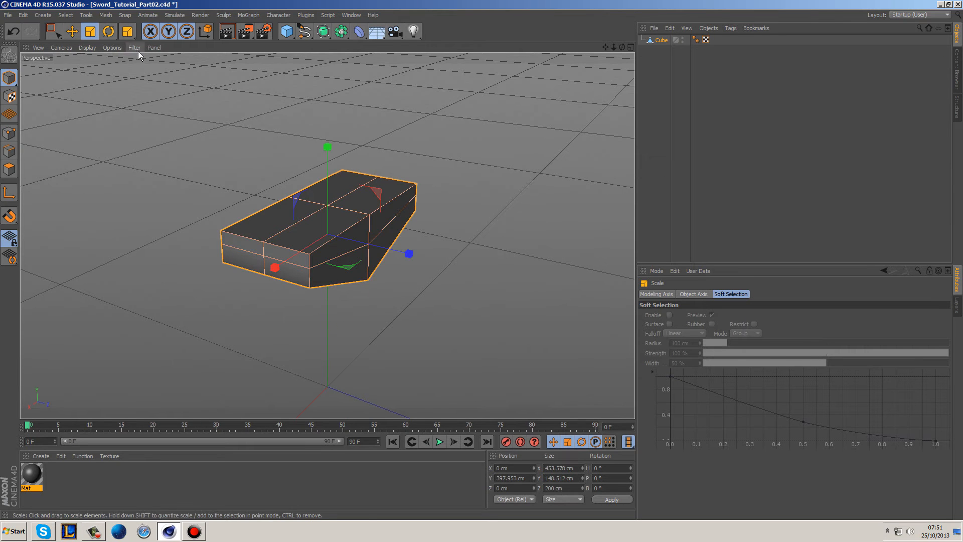
left_click_drag(409, 253, 347, 238)
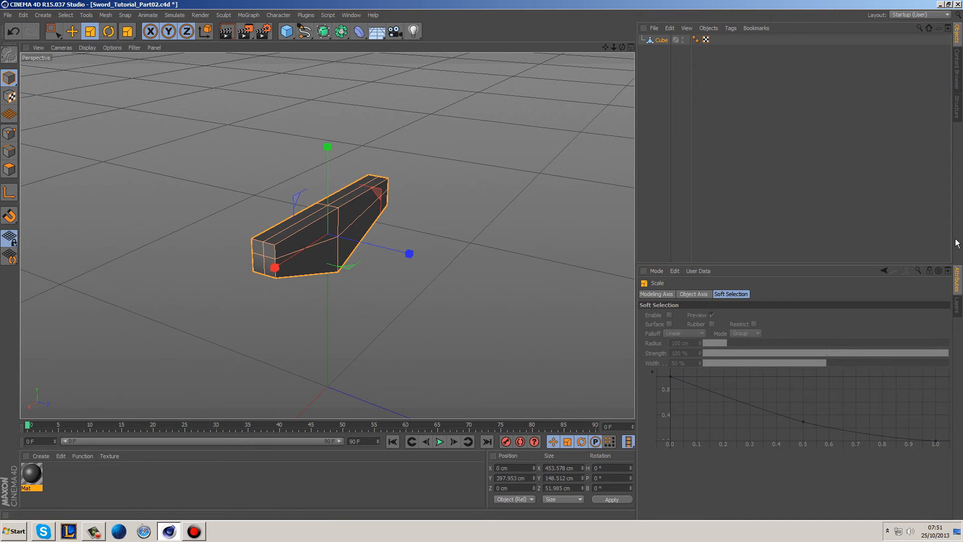
Show the Finished layer temporarily as a reference and scale the collar along Z to about 119 cm to suit the block's underside.
left_click(956, 304)
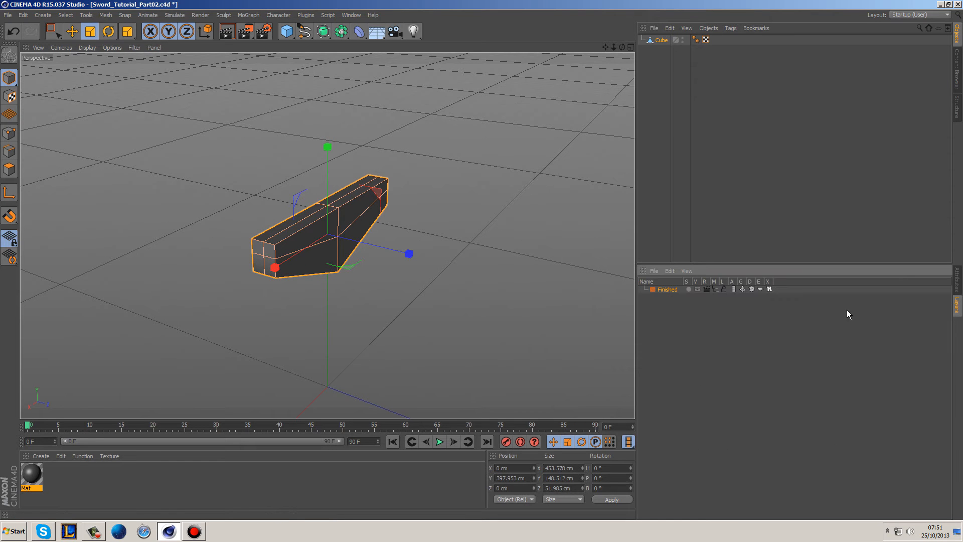
left_click(697, 290)
left_click_drag(436, 200, 375, 268, "alt")
left_click_drag(349, 324, 450, 350)
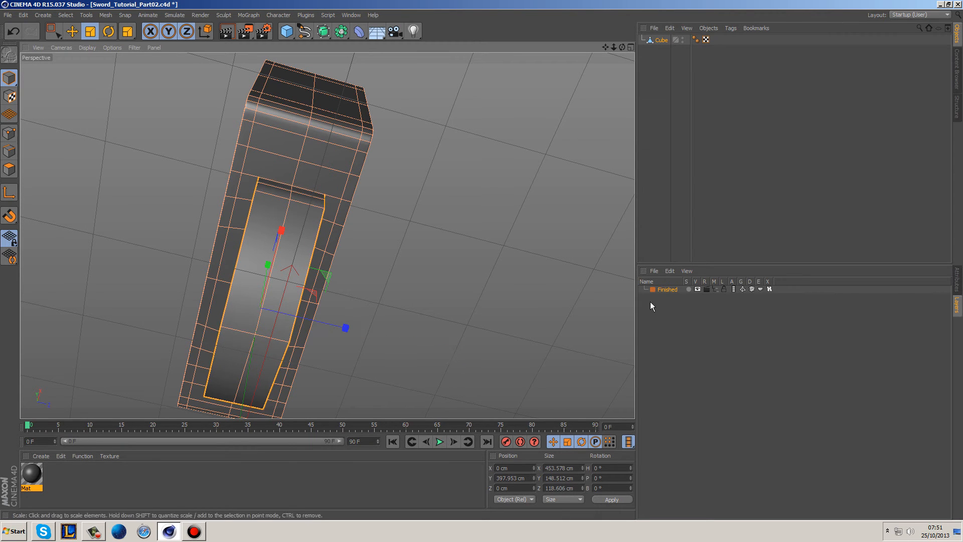
left_click(697, 289)
Select the four underside polygons of the collar with Live Selection and inset them 16 cm with Extrude Inner.
left_click_drag(577, 276, 255, 413, "alt")
middle_click_drag(512, 328, 481, 347, "alt")
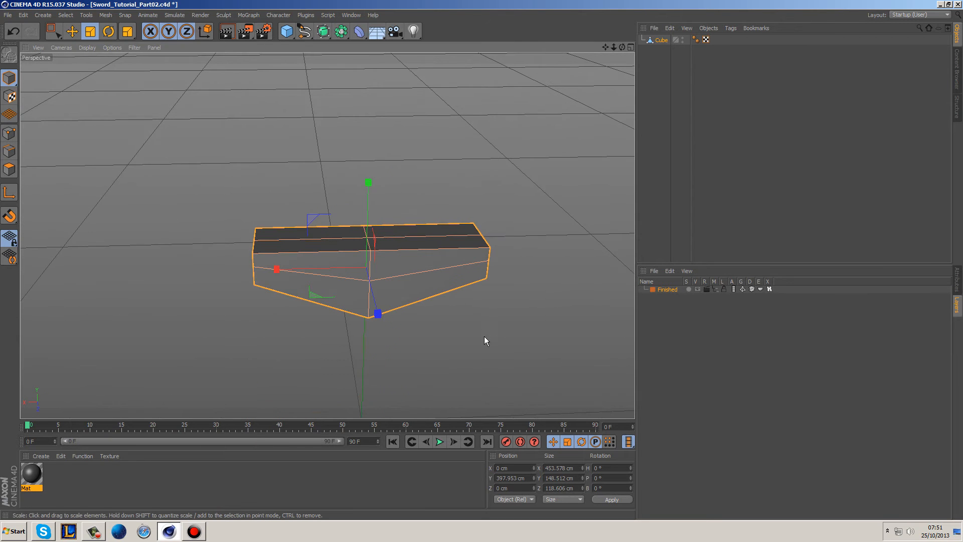
left_click_drag(503, 315, 381, 85, "alt")
left_click(5, 170)
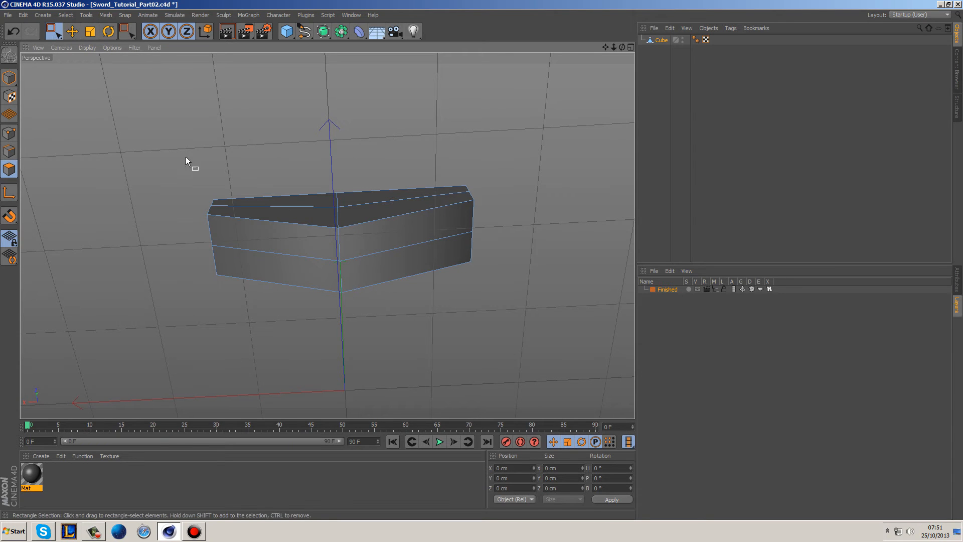
left_click_drag(53, 31, 69, 45)
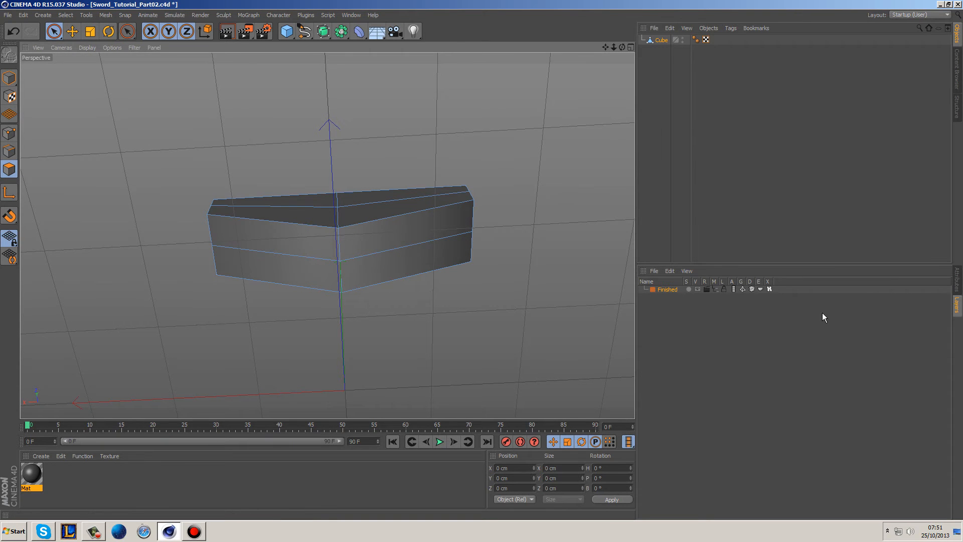
left_click(959, 283)
mouse_move(400, 251)
left_mouse_down()
mouse_move(333, 254)
mouse_move(321, 266)
left_mouse_up()
left_click(431, 274, "shift")
right_click(547, 218)
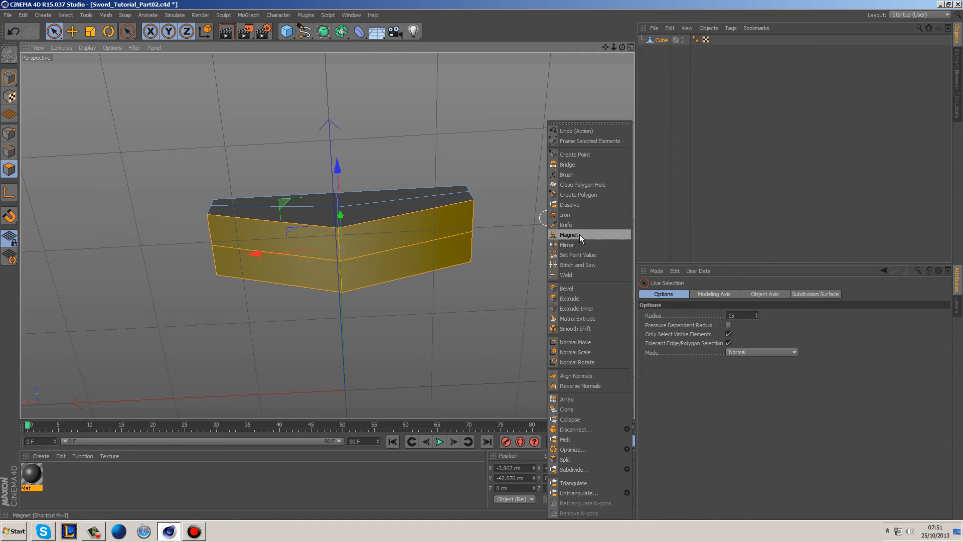
left_click(592, 306)
scroll(432, 241, "up", 2)
left_click_drag(478, 247, 513, 247)
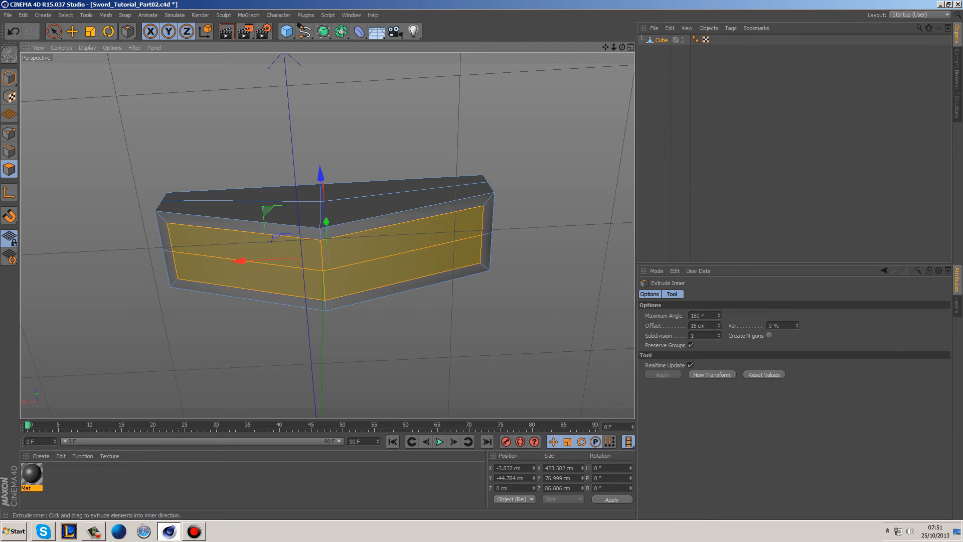
Extrude the inset underside polygons into the collar with an offset of about -62.8 cm.
right_click(535, 246)
left_click(564, 297)
mouse_move(541, 296)
left_mouse_down()
mouse_move(443, 296)
mouse_move(540, 295)
left_mouse_up()
left_click(882, 500)
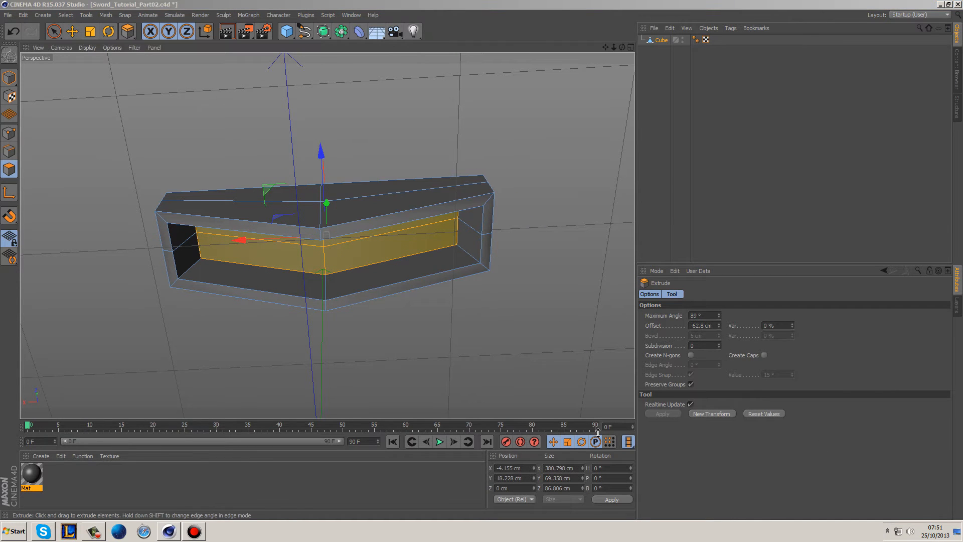
Flatten the recess floor polygons by setting their Y size to 0 and check them in the four-view layout.
left_click(558, 479)
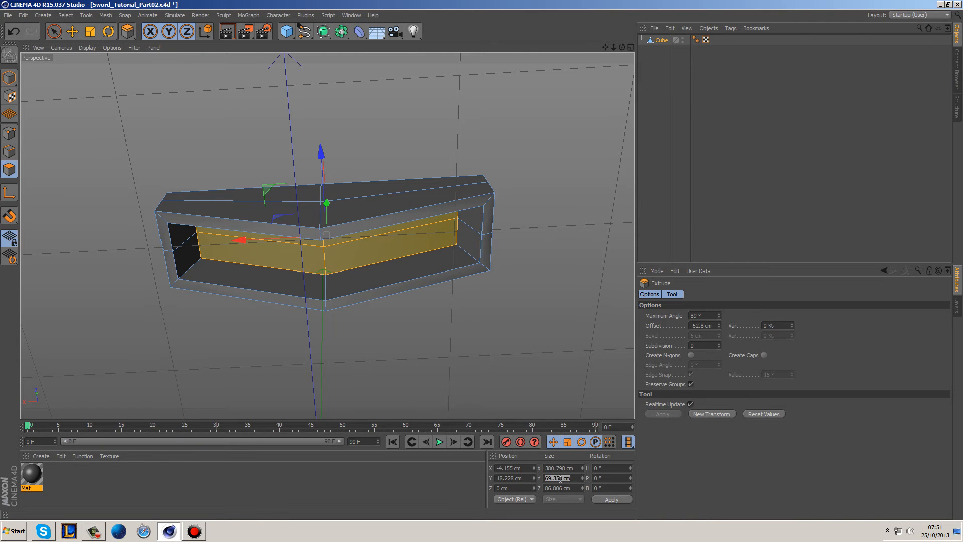
type("0")
key("Return")
left_click_drag(525, 199, 531, 224, "alt")
middle_click(516, 245)
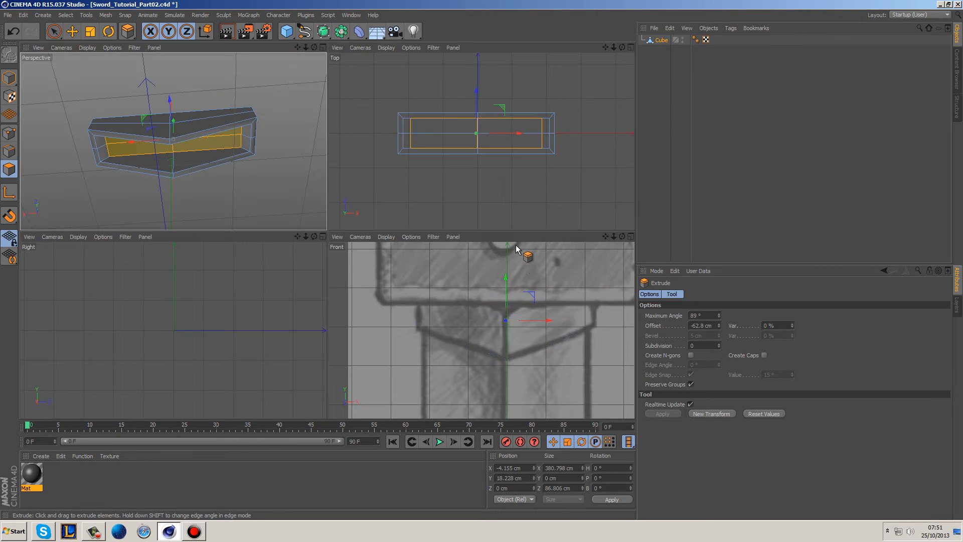
Select the recess floor points, including hidden ones, and raise them to about 51 cm in Y in the Front view.
middle_click(490, 321)
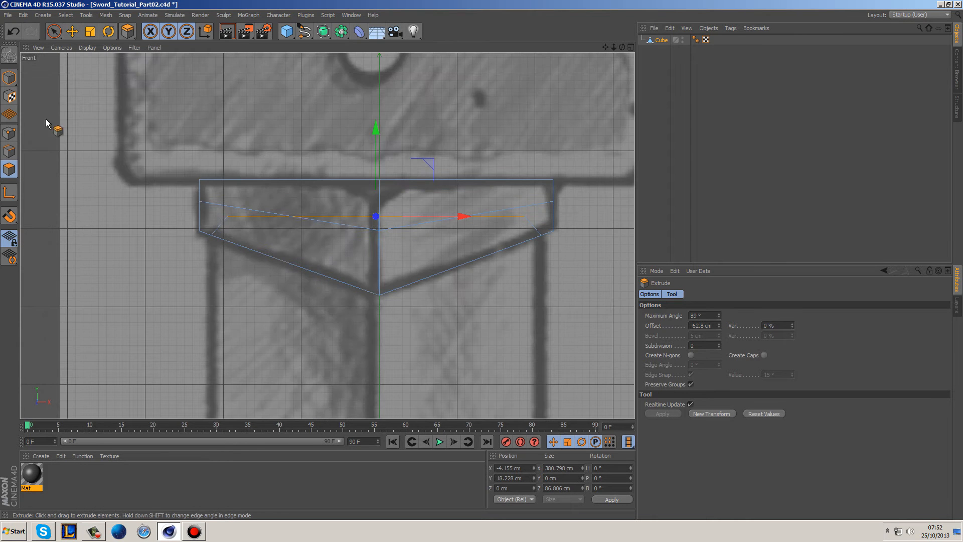
left_click(10, 133)
left_click(53, 31)
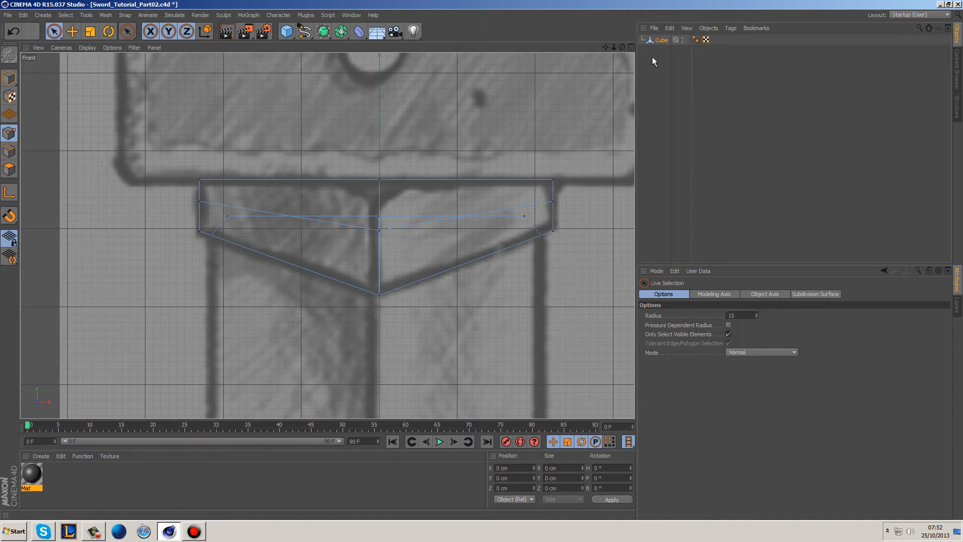
left_click(661, 40)
left_click(53, 32)
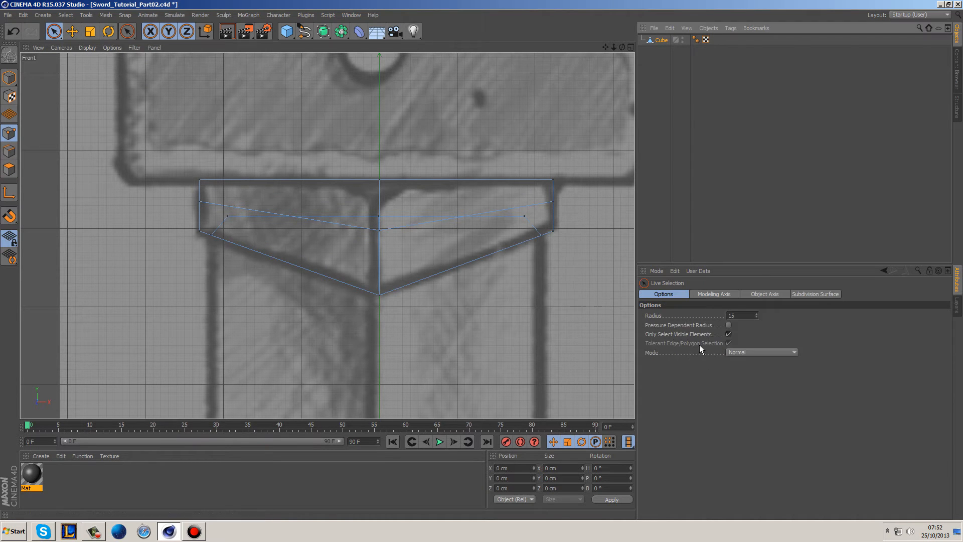
left_click(728, 333)
left_click(524, 216)
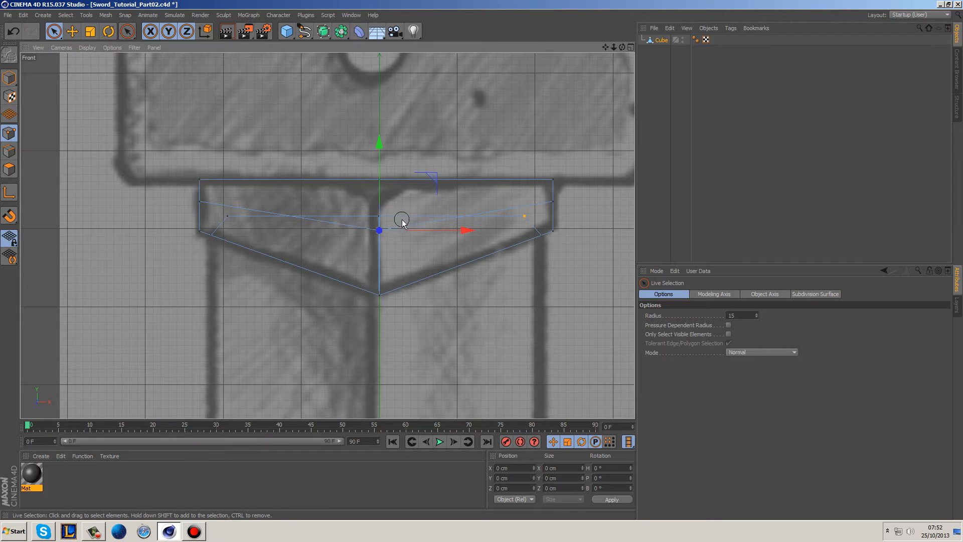
left_click_drag(379, 151, 384, 125)
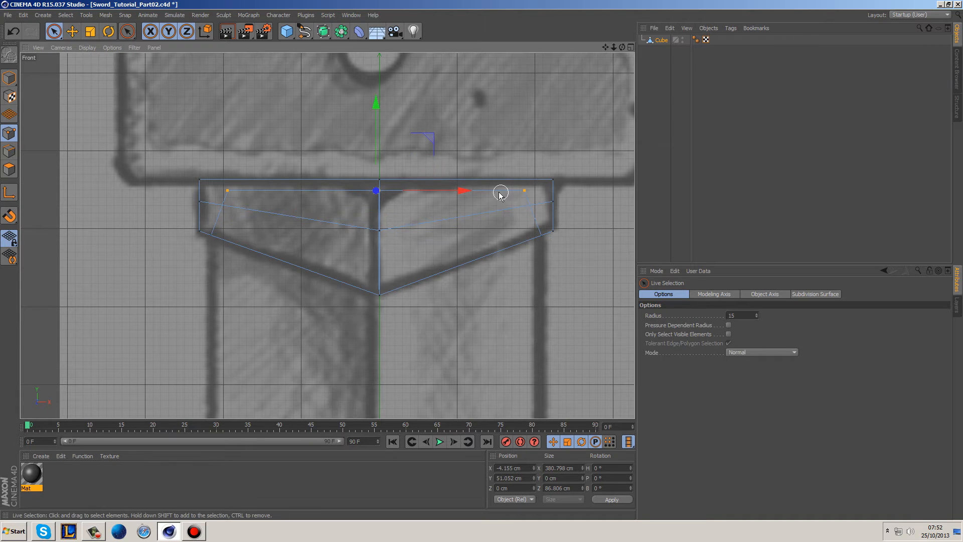
Scale the recess floor points along X to about 111% so the recess walls stand upright, then clear the selection.
key("t")
left_click_drag(465, 191, 469, 193)
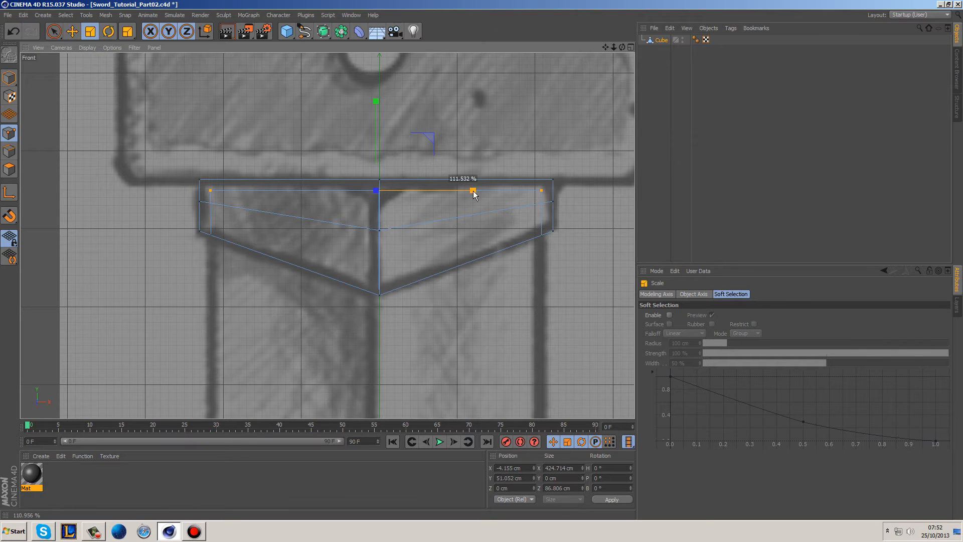
left_click_drag(472, 191, 473, 191)
left_click(321, 122)
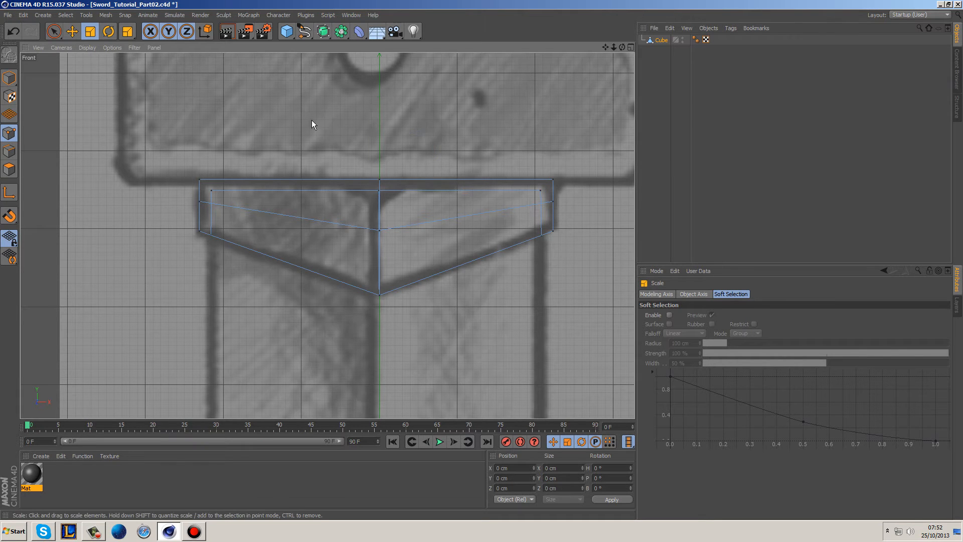
left_click(54, 31)
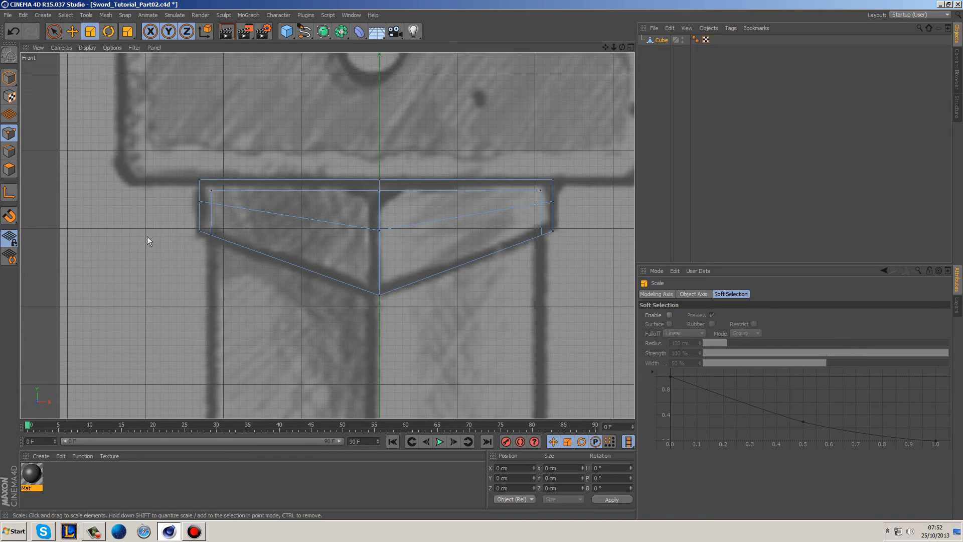
Place the collar under a Subdivision Surface and inspect the smoothed shape in the Perspective view.
middle_click(146, 237)
middle_click(222, 188)
left_click_drag(450, 192, 446, 234, "alt")
left_click(662, 39)
left_click_drag(327, 31, 377, 45, "alt")
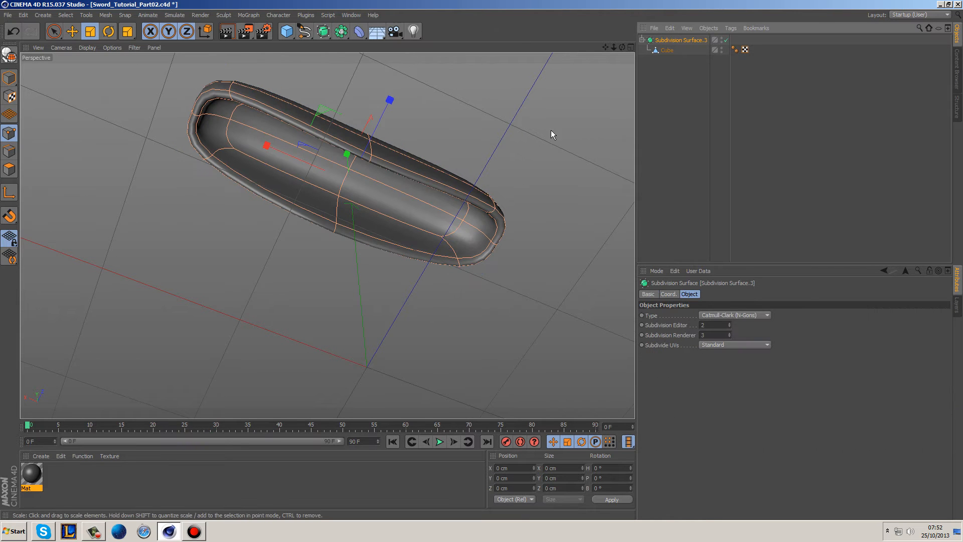
left_click_drag(613, 198, 500, 261, "alt")
left_click_drag(426, 190, 442, 236, "alt")
Cut a supporting edge loop close to the collar's lower outer edge using the Knife in Loop mode.
left_click(664, 51)
scroll(265, 132, "up", 3)
right_click(300, 131)
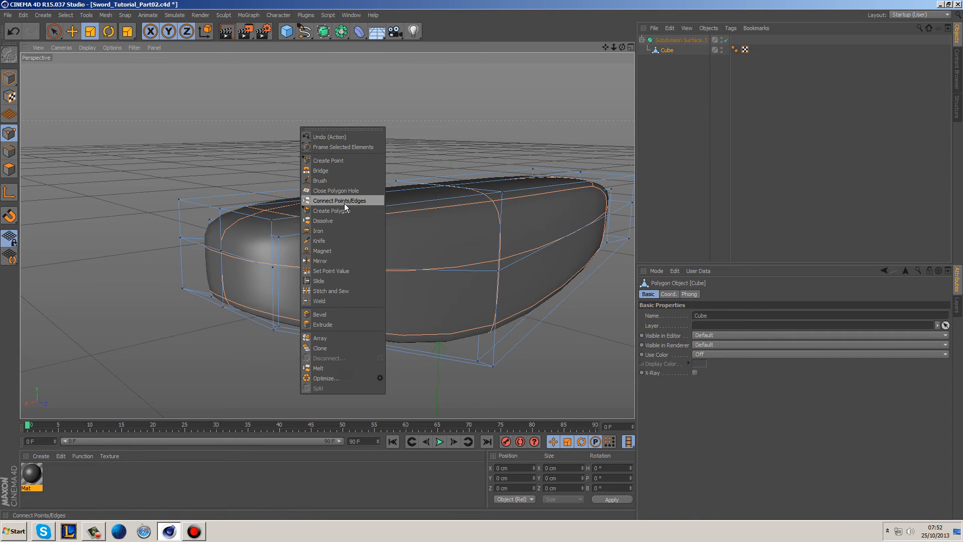
left_click(335, 239)
left_click(674, 307)
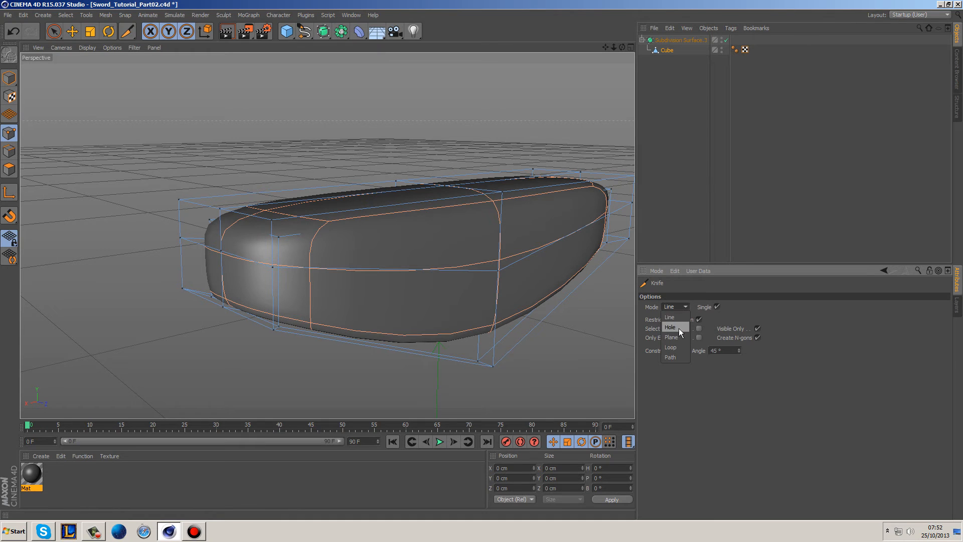
left_click(674, 346)
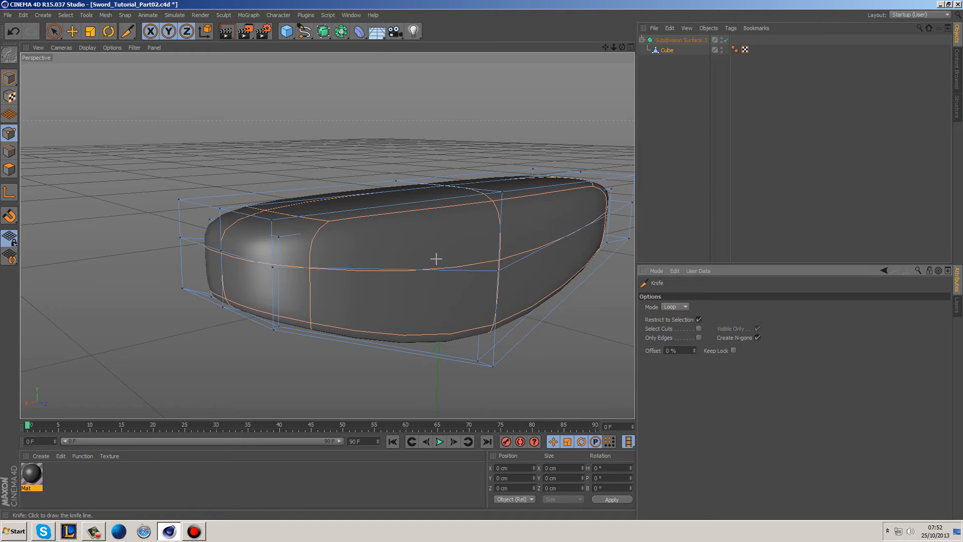
scroll(303, 315, "up", 5)
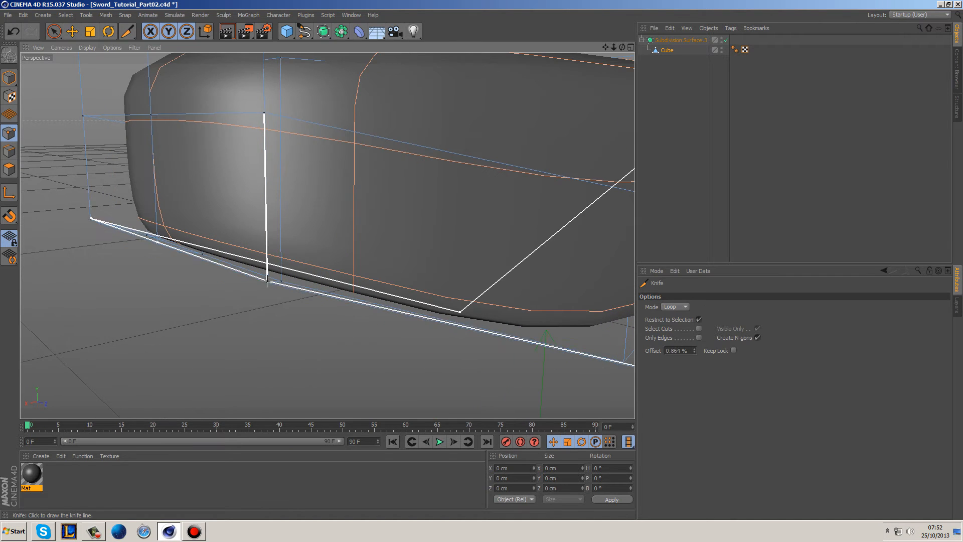
left_click(267, 277)
Add Knife loop cuts close to the collar's top edge and its vertical outer corners to sharpen them.
left_click_drag(327, 235, 327, 266, "alt")
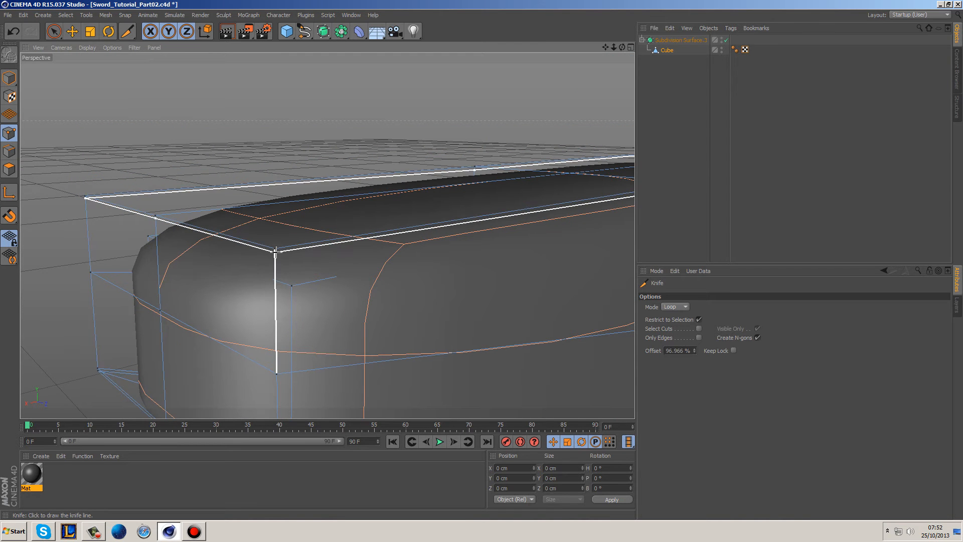
left_click(275, 253)
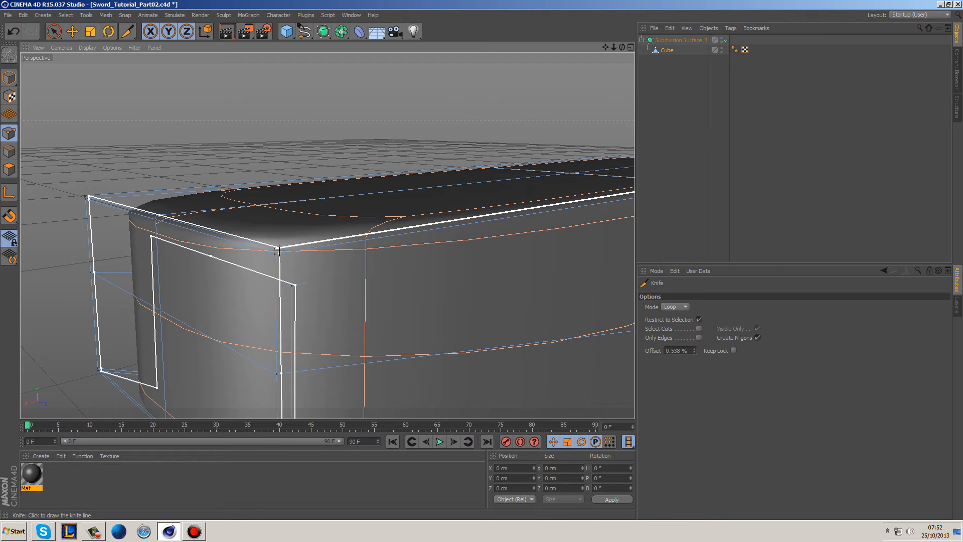
left_click(279, 251)
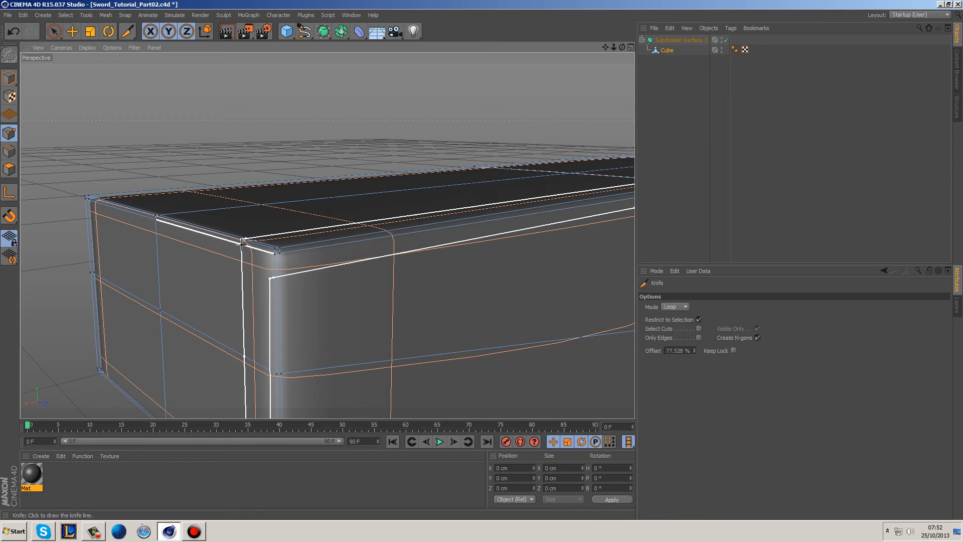
left_click_drag(227, 262, 369, 310, "alt")
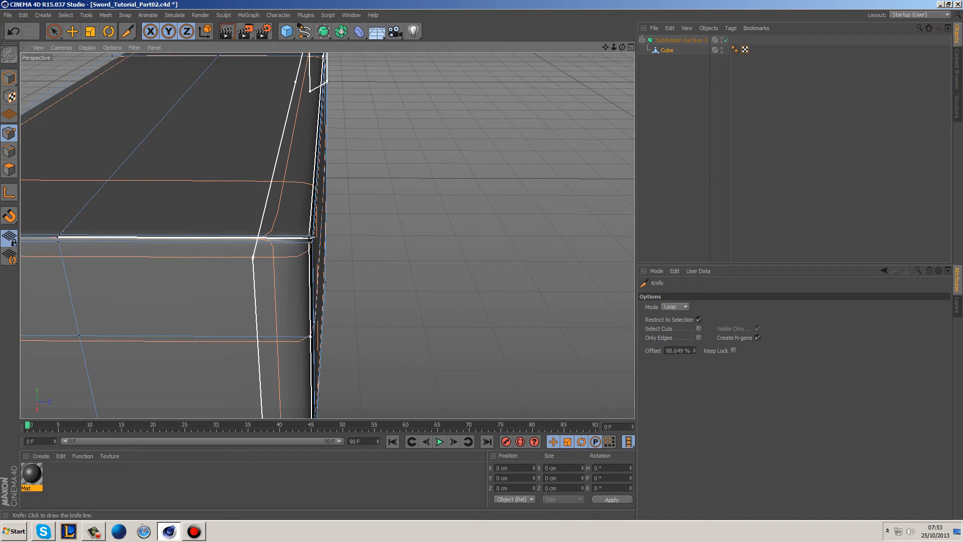
left_click(309, 238)
middle_click_drag(170, 256, 423, 251, "alt")
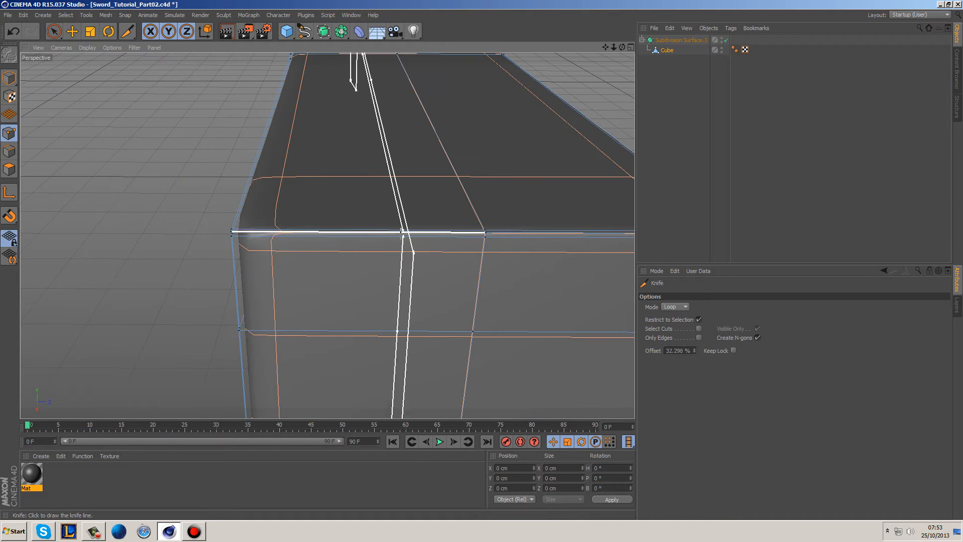
left_click_drag(234, 232, 302, 255, "alt")
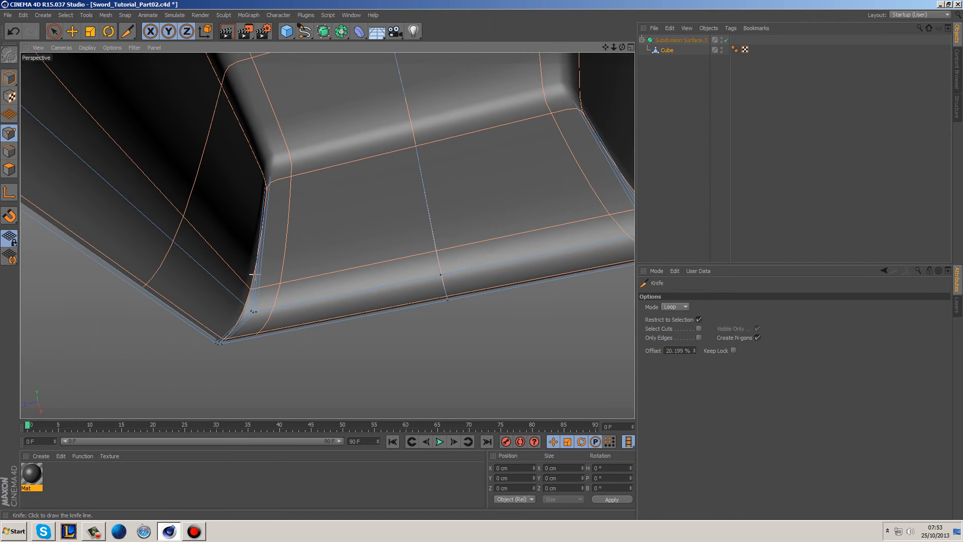
Add a Knife loop cut just inside the recess rim and check the recess with subdivision smoothing on and off.
left_click(256, 306)
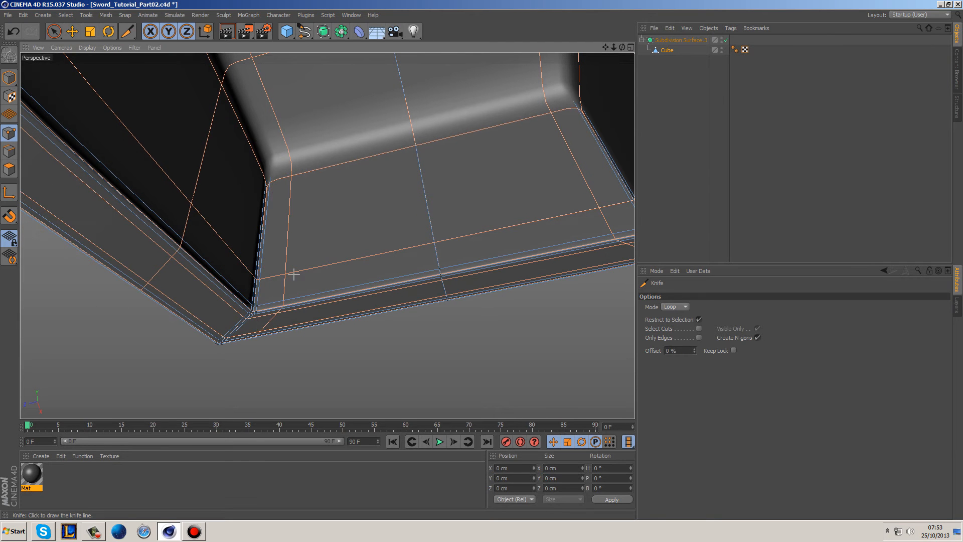
key("q")
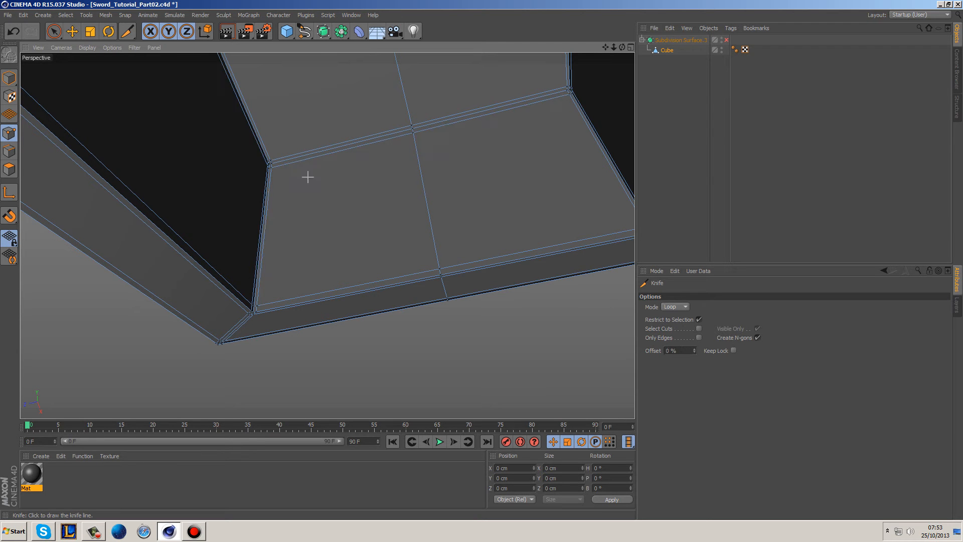
key("q")
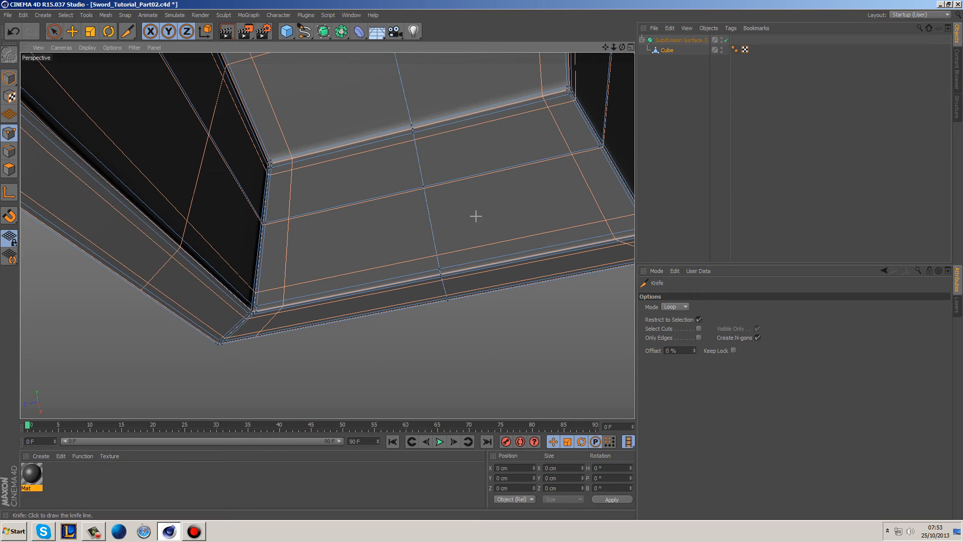
key("q")
middle_click_drag(400, 176, 406, 287, "alt")
left_click_drag(443, 279, 631, 241, "alt")
left_click_drag(401, 236, 635, 271, "alt")
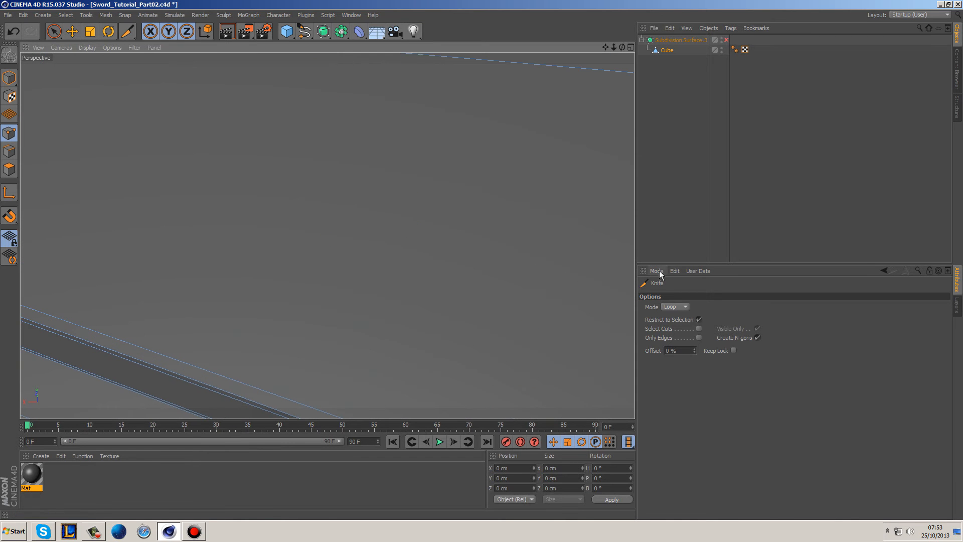
scroll(391, 202, "up", 1)
scroll(390, 202, "down", 8)
left_click_drag(533, 220, 602, 150, "alt")
Inspect the Phong tag settings, change the Perspective view's shading mode and compare the smoothed collar with the sketch in the Front view.
left_click(734, 48)
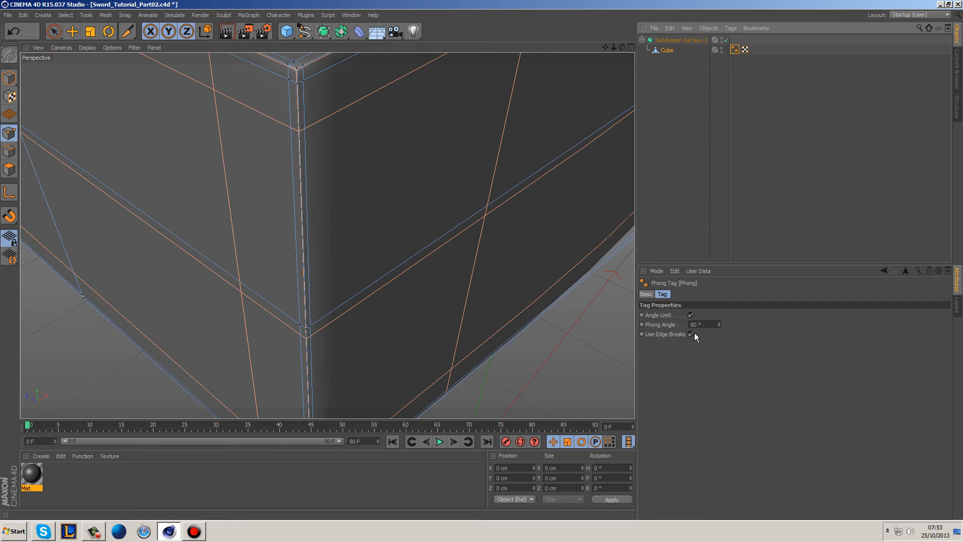
left_click(672, 204)
mouse_move(514, 250)
left_mouse_down("alt")
mouse_move(525, 241)
mouse_move(445, 223)
mouse_move(498, 185)
mouse_move(501, 160)
mouse_move(445, 138)
mouse_move(462, 185)
mouse_move(350, 202)
mouse_move(490, 215)
mouse_move(468, 176)
mouse_move(423, 200)
mouse_move(451, 256)
mouse_move(441, 248)
left_mouse_up("alt")
left_click(88, 47)
left_click(100, 57)
mouse_move(427, 180)
left_mouse_down("alt")
mouse_move(443, 167)
mouse_move(375, 229)
mouse_move(447, 127)
mouse_move(491, 97)
mouse_move(587, 153)
mouse_move(624, 202)
mouse_move(610, 262)
mouse_move(454, 269)
mouse_move(517, 245)
mouse_move(516, 200)
mouse_move(490, 150)
mouse_move(441, 134)
mouse_move(431, 146)
mouse_move(434, 209)
left_mouse_up("alt")
middle_click(436, 226)
middle_click(456, 286)
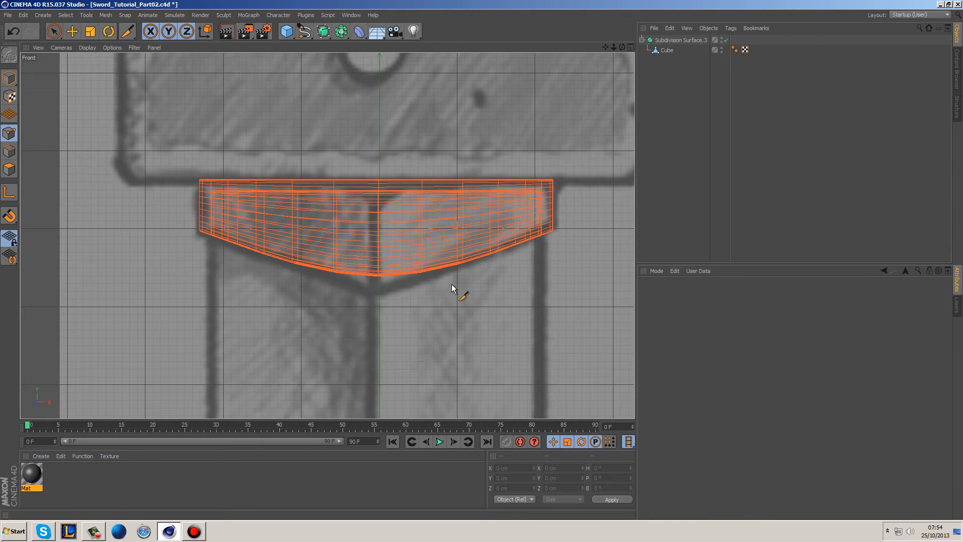
Turn off smoothing, select all points on the collar's vertical centre line and set their X size to 0 cm.
left_click(665, 50)
key("k")
key("q")
scroll(386, 277, "up", 3)
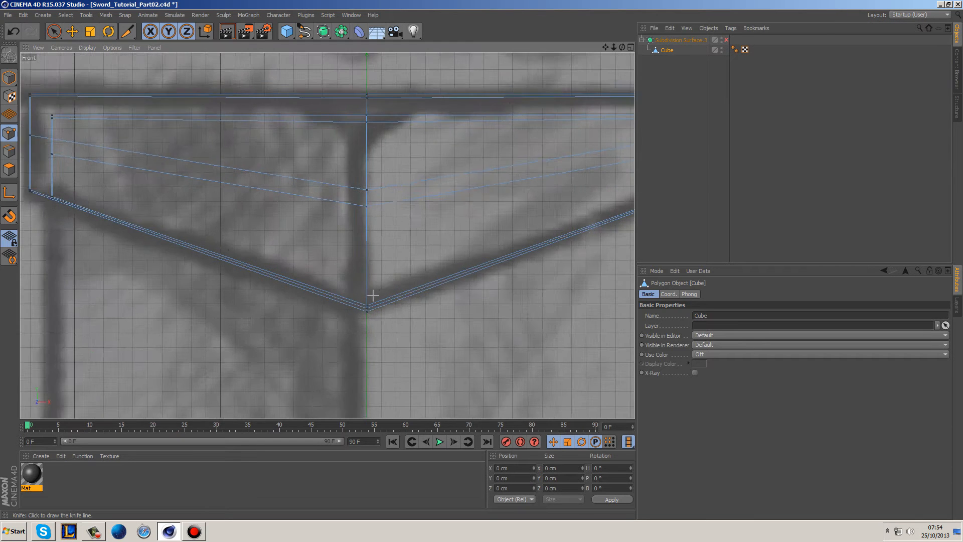
scroll(377, 293, "up", 3)
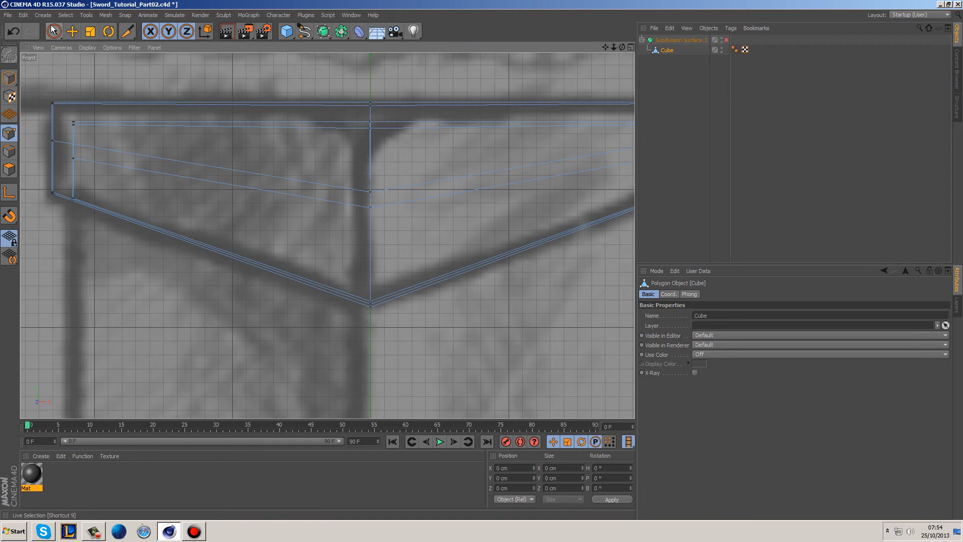
left_click(53, 31)
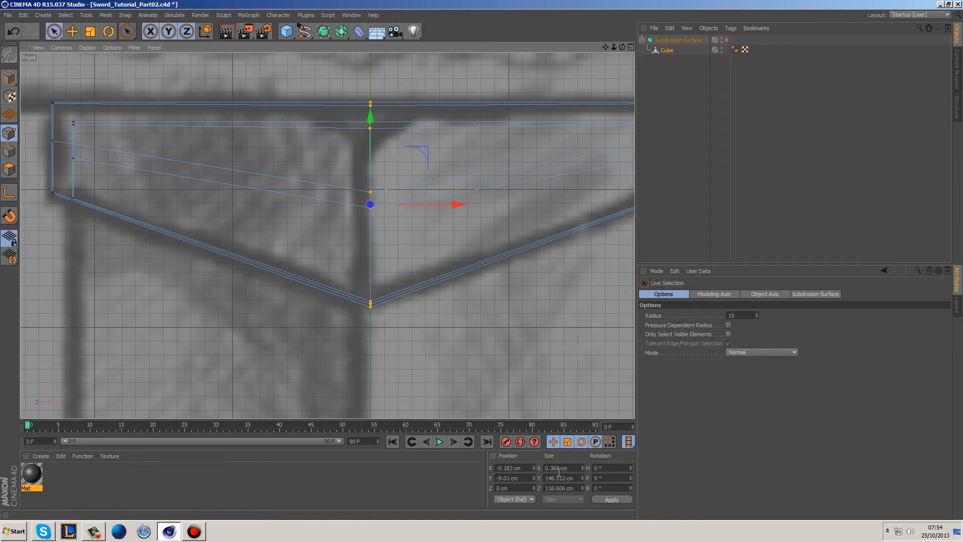
left_click(561, 468)
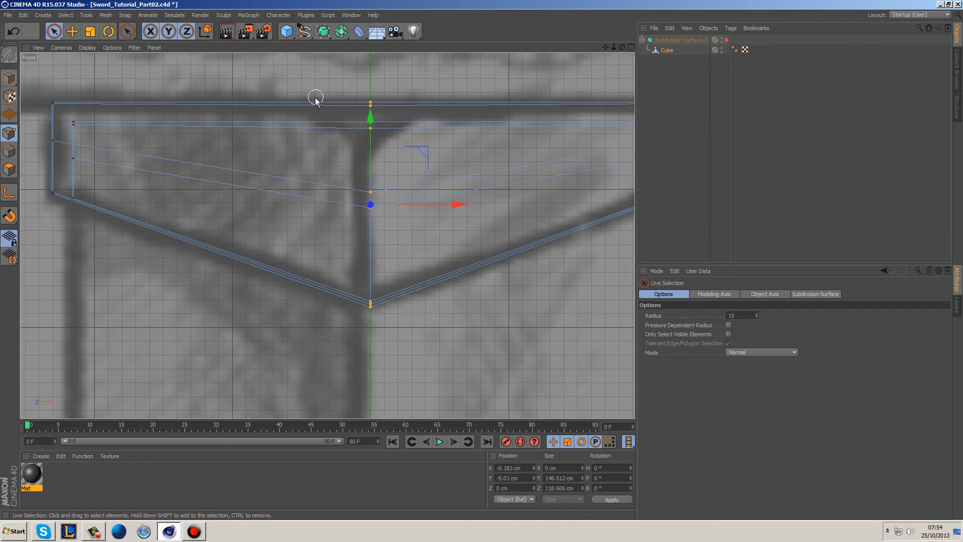
left_click(427, 90)
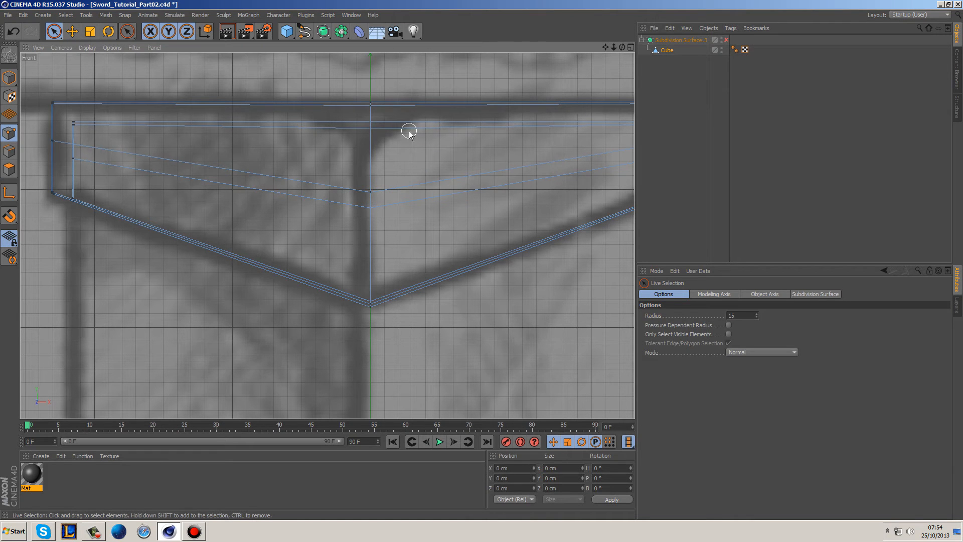
Select the collar's vertical centre edge loop and bevel it with a 0.34 cm offset and 1 subdivision.
left_click(11, 150)
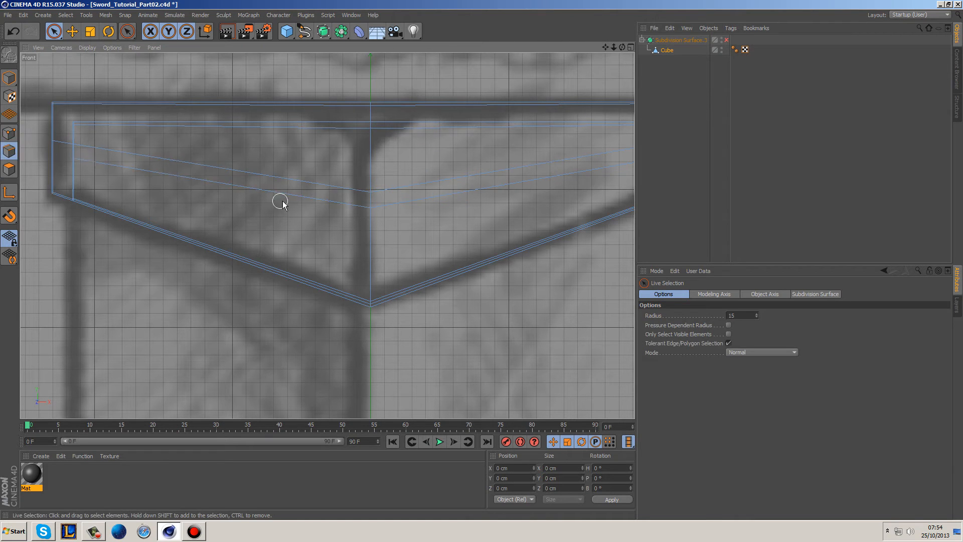
key("u")
key("l")
left_click(375, 160)
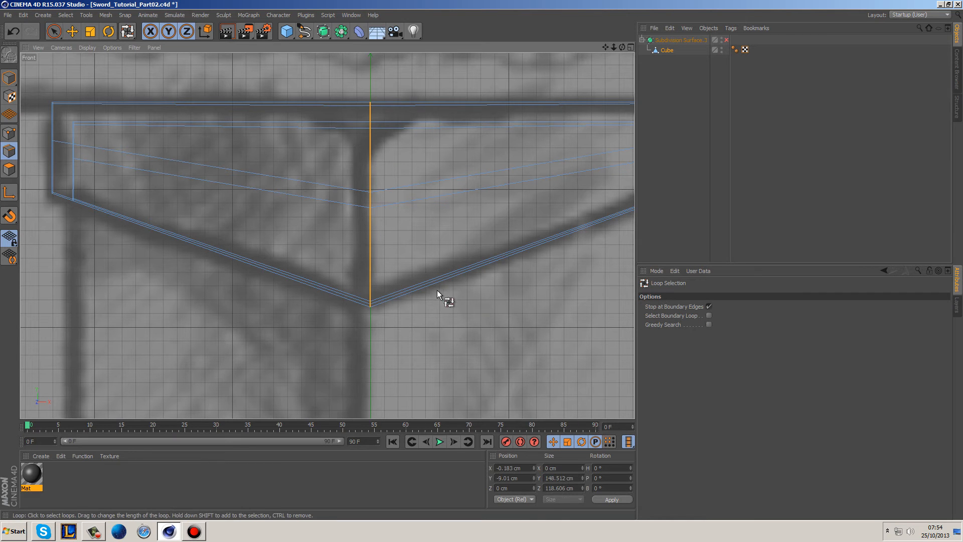
right_click(460, 310)
left_click(501, 436)
scroll(371, 311, "up", 6)
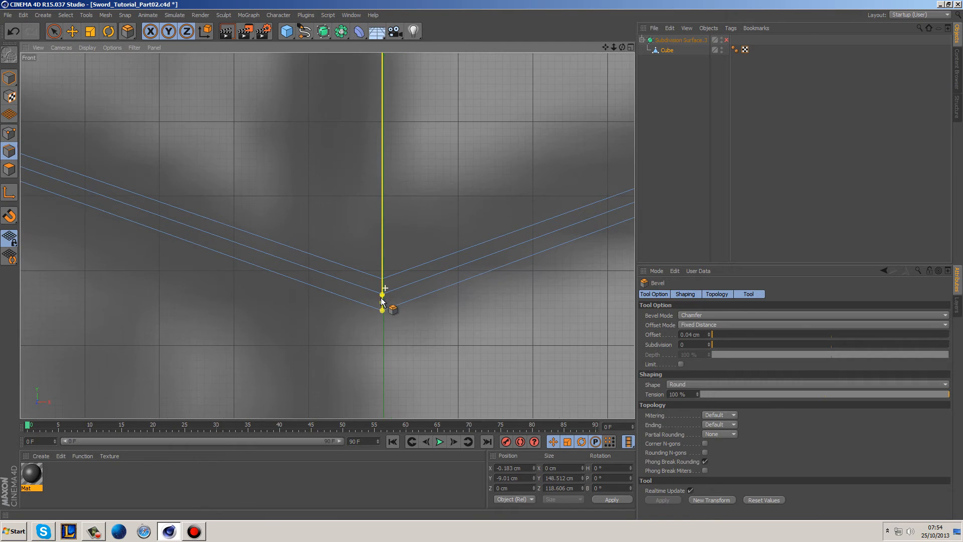
left_click_drag(382, 312, 393, 312)
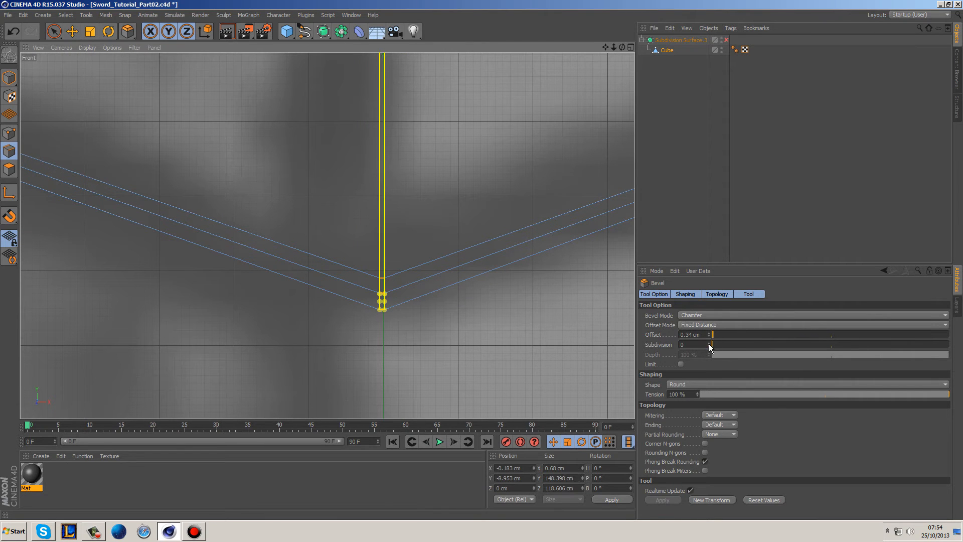
left_click_drag(712, 344, 724, 344)
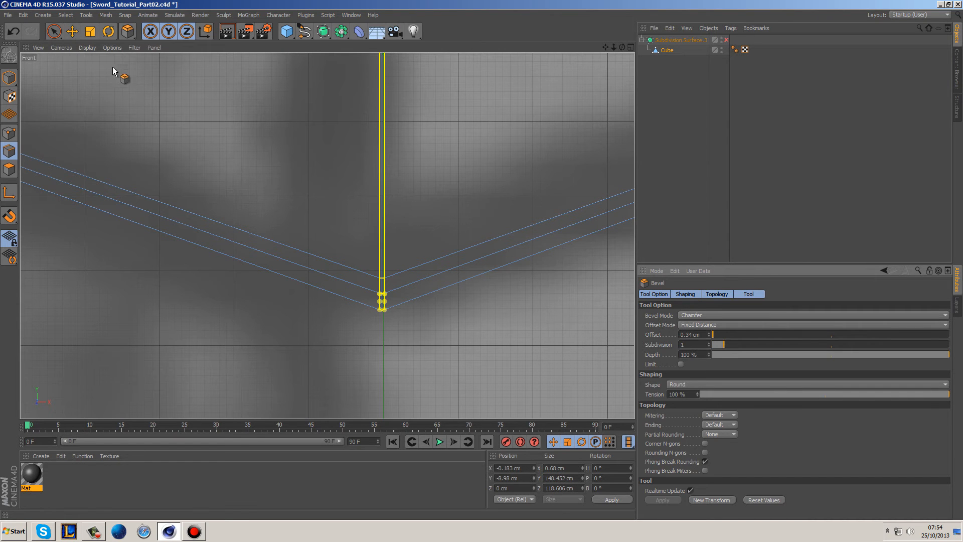
Turn the collar's subdivision smoothing back on, clear the object selection and view the collar in Perspective.
left_click(56, 33)
left_click(175, 272)
middle_click(301, 184)
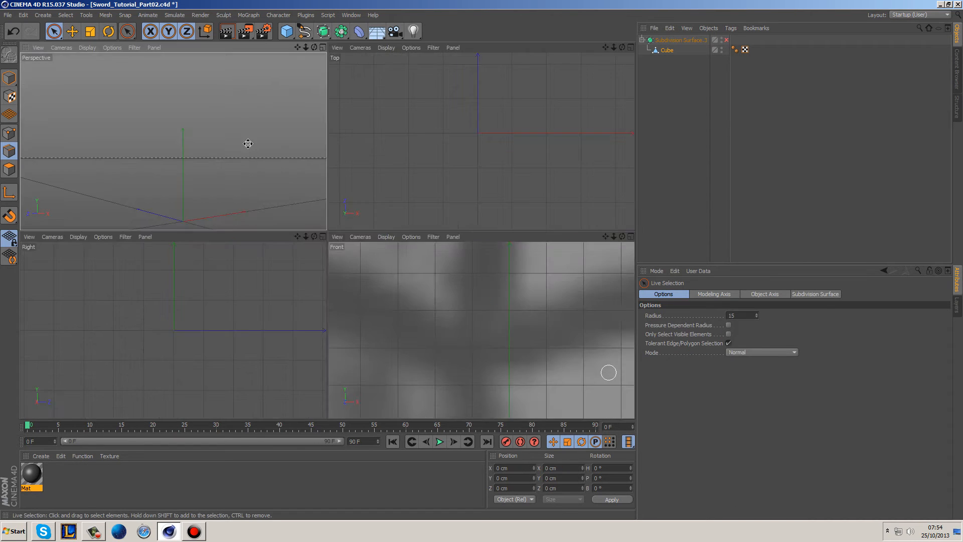
middle_click(250, 147)
left_click(671, 51)
left_click(664, 132)
left_click_drag(532, 167, 466, 138, "alt")
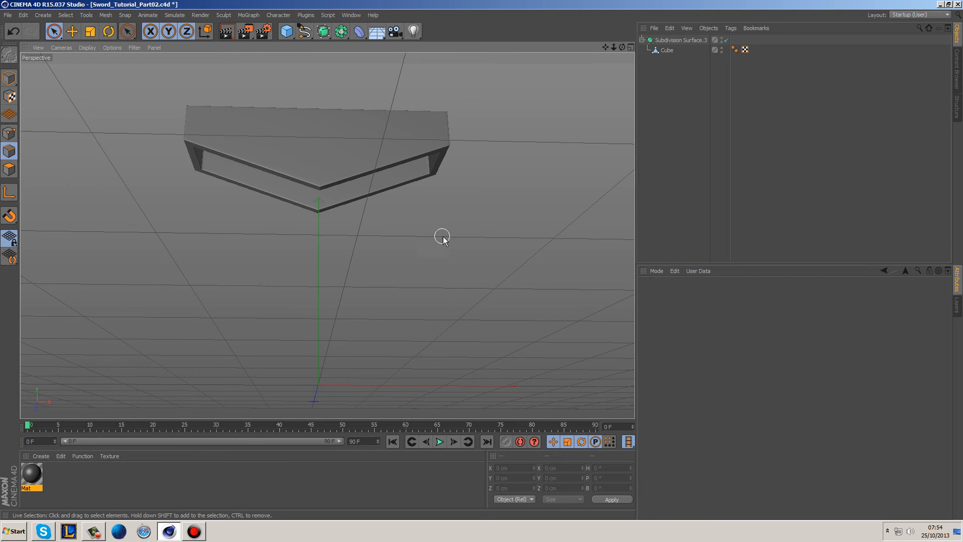
Compare the smoothed collar with the sketch in the Front view and examine it from several angles in Perspective.
middle_click(403, 189)
middle_click(533, 347)
scroll(525, 259, "down", 5)
middle_click_drag(491, 249, 368, 258, "alt")
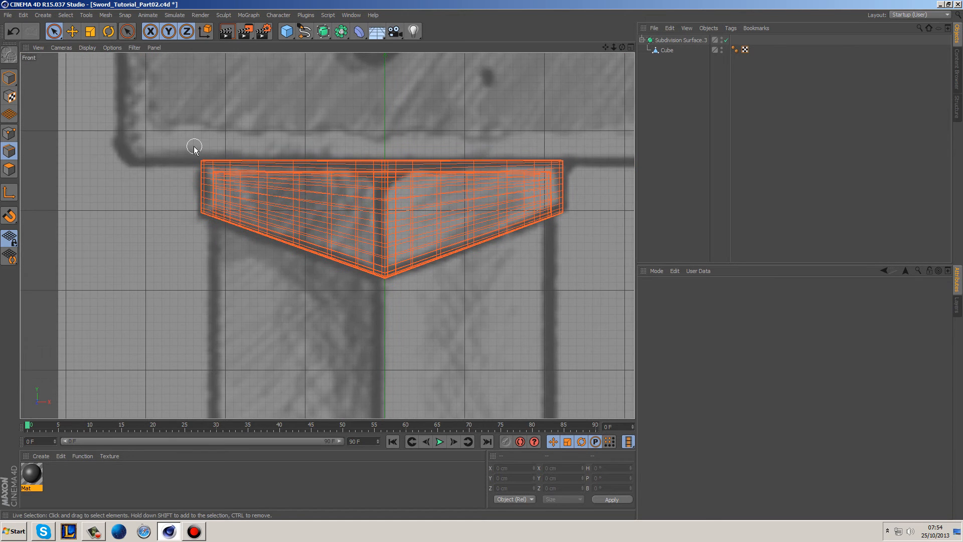
middle_click(399, 187)
middle_click(254, 161)
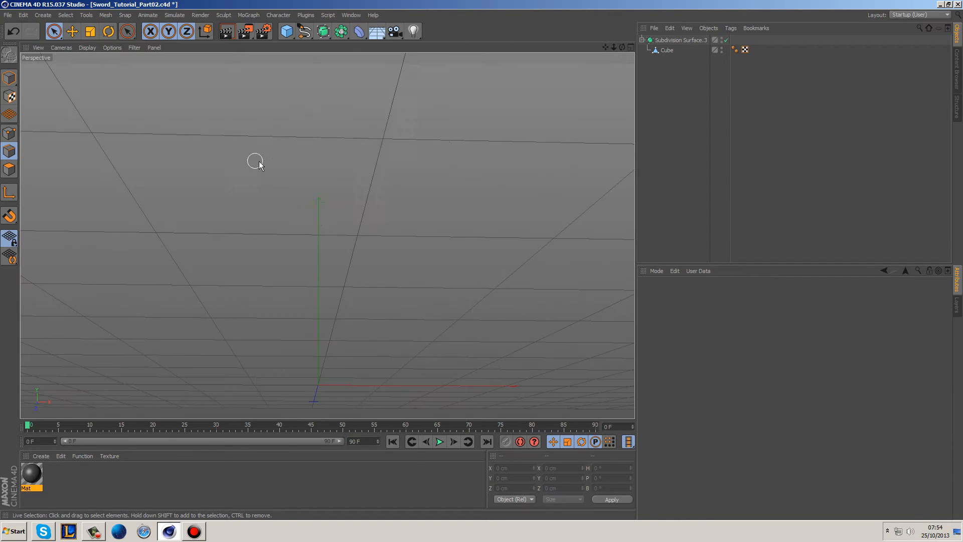
left_click_drag(467, 219, 470, 193, "alt")
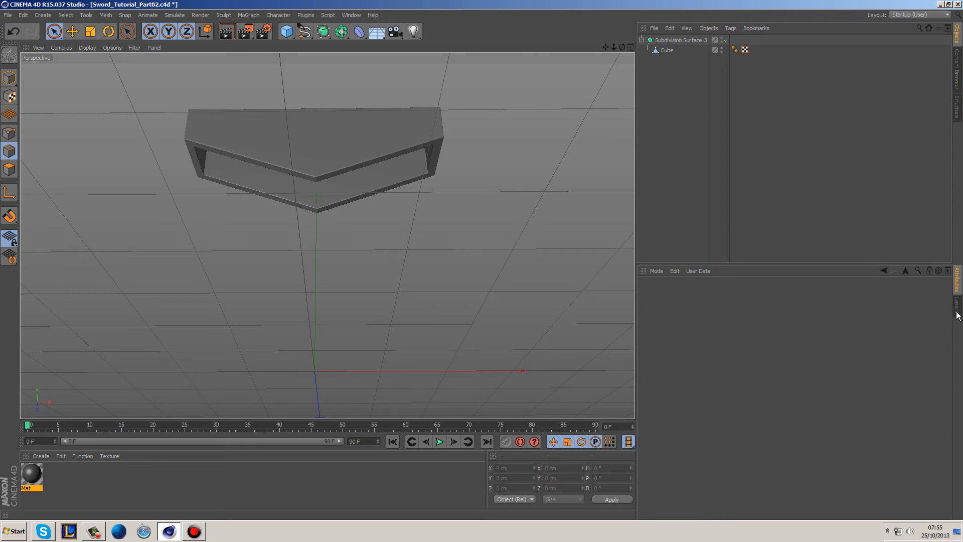
mouse_move(473, 246)
left_mouse_down("alt")
mouse_move(455, 215)
mouse_move(453, 167)
mouse_move(433, 158)
mouse_move(339, 166)
mouse_move(344, 182)
mouse_move(317, 201)
mouse_move(316, 215)
mouse_move(346, 236)
mouse_move(456, 271)
mouse_move(672, 280)
left_mouse_up("alt")
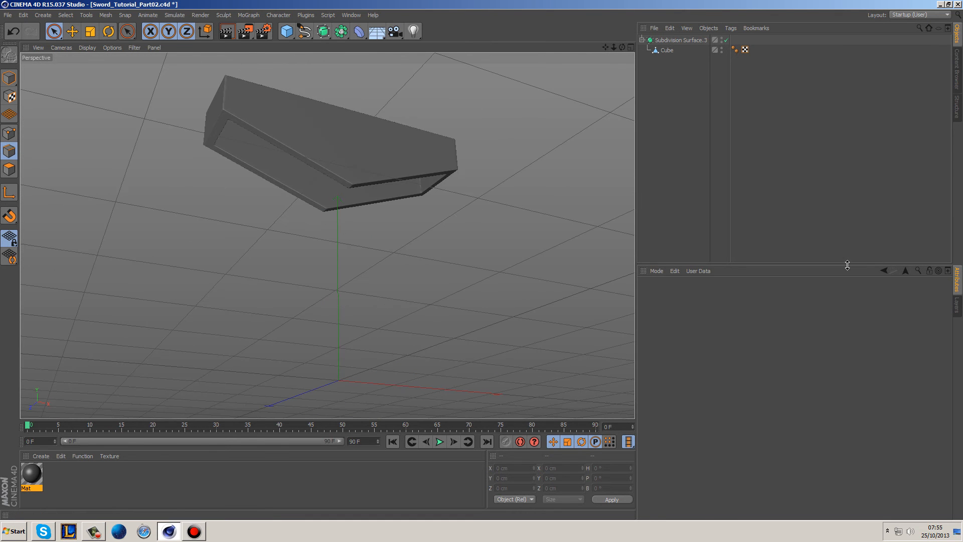
Assign the collar's Subdivision Surface.3 and its Cube to the Finished layer and show that layer in the viewport.
left_click(956, 305)
left_click(667, 40)
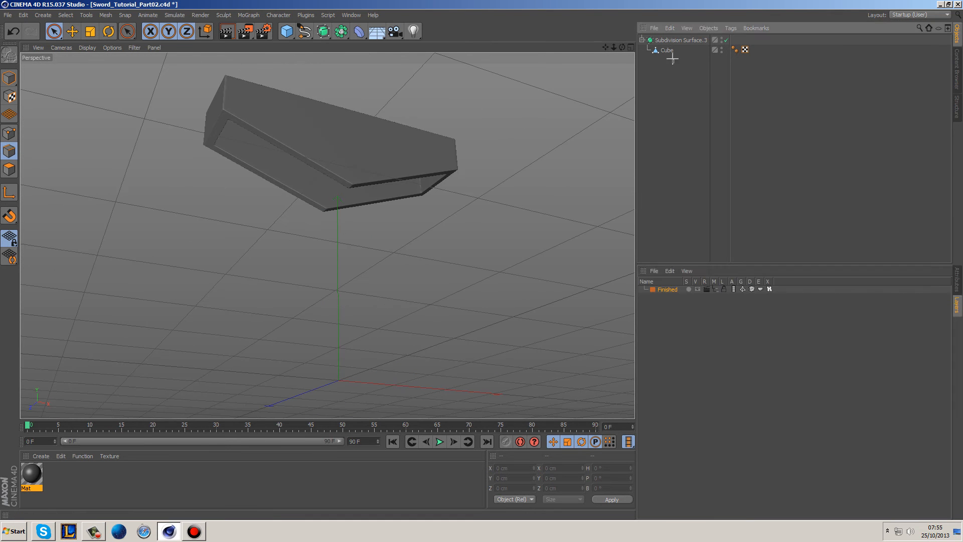
left_click_drag(667, 40, 654, 145)
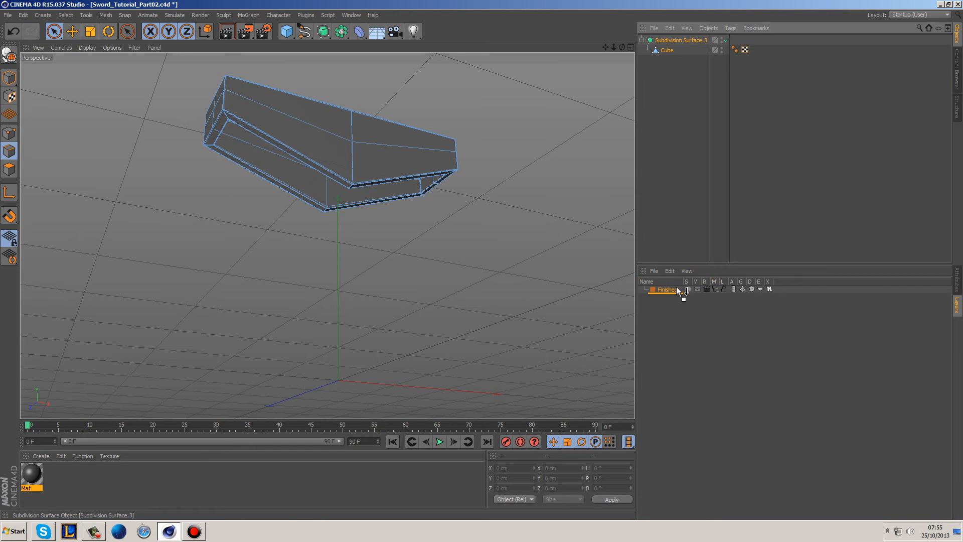
left_click_drag(676, 287, 675, 287)
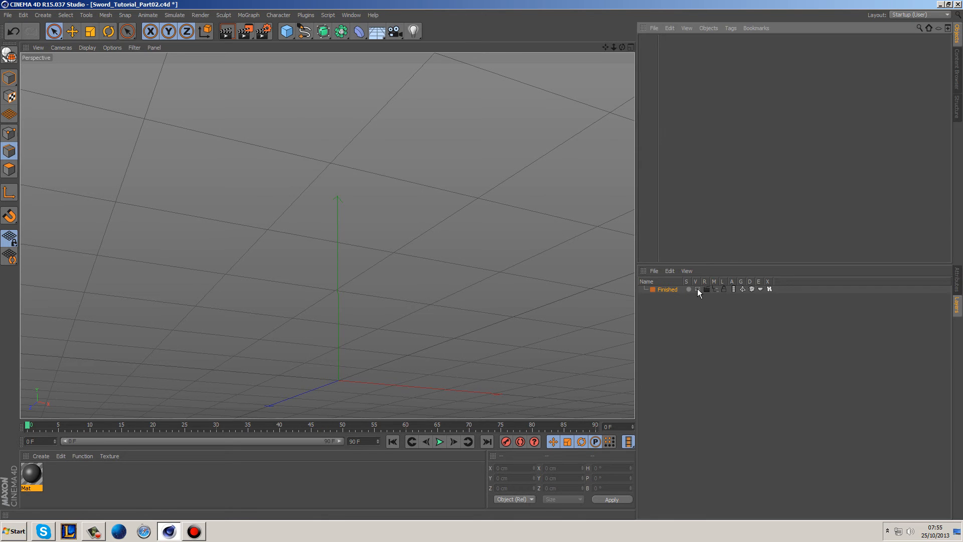
left_click(697, 289)
Select the Sword_attach crossguard around the handle's base, switch to point mode and show it in the Top view.
middle_click_drag(535, 175, 537, 232, "alt")
scroll(538, 206, "down", 5)
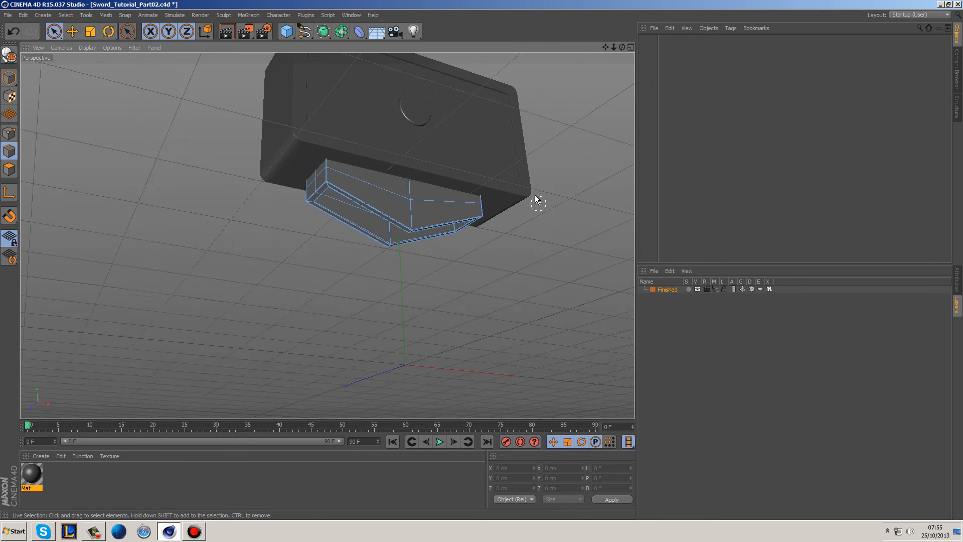
middle_click_drag(538, 115, 502, 201, "alt")
left_click_drag(501, 200, 465, 209, "alt")
scroll(382, 250, "up", 10)
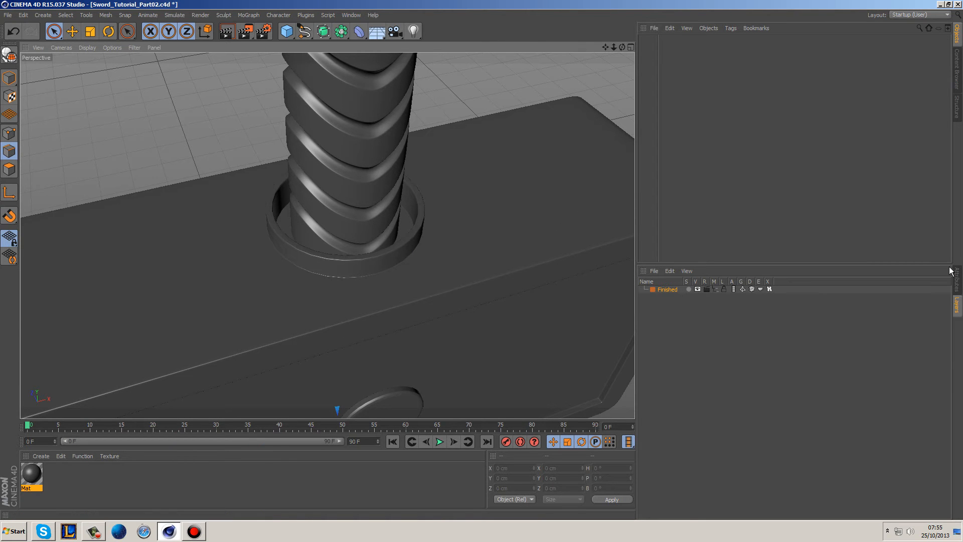
left_click(956, 279)
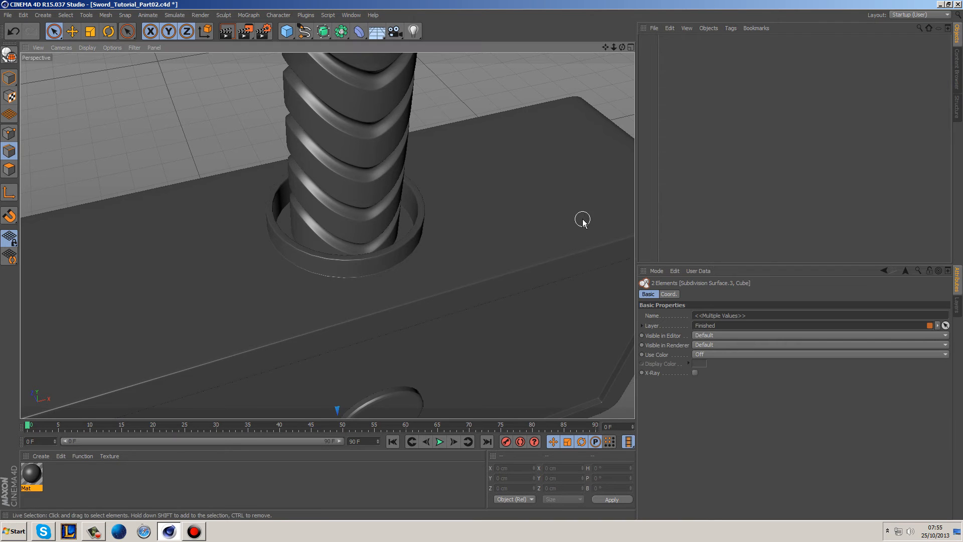
left_click(9, 78)
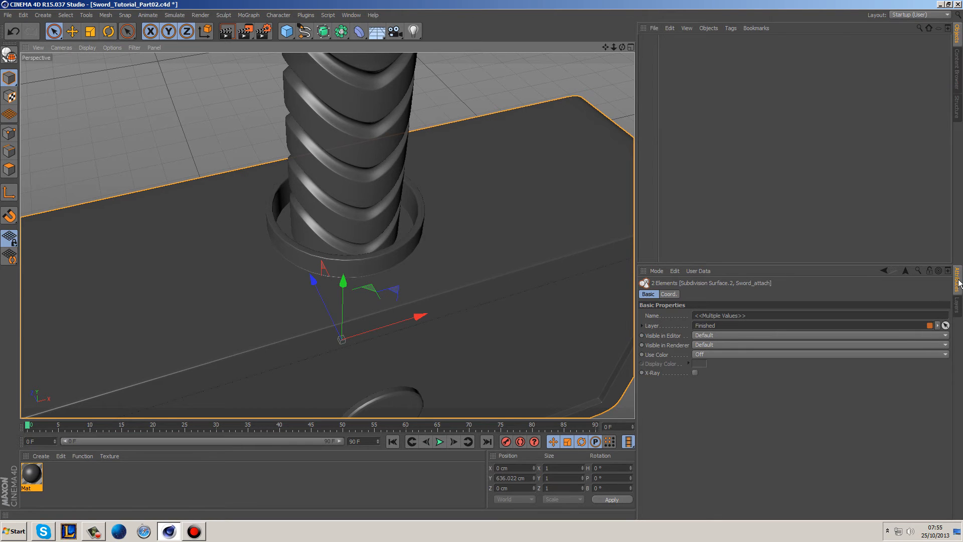
left_click(54, 31)
left_click(9, 133)
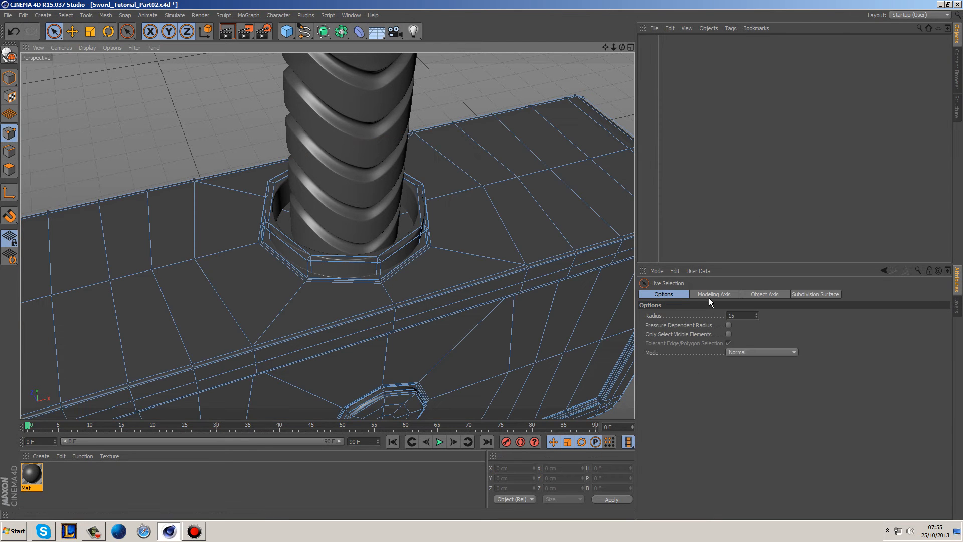
middle_click_drag(469, 251, 440, 221, "alt")
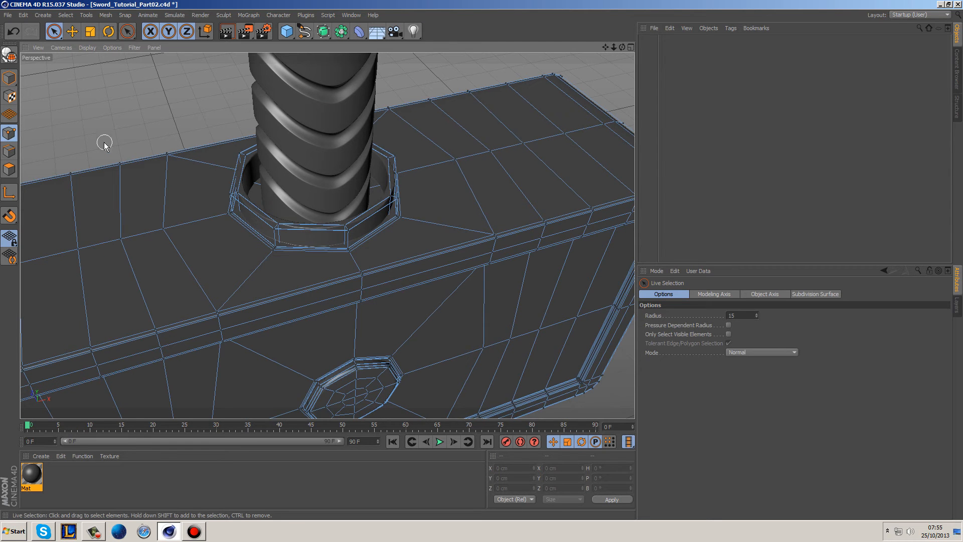
middle_click(296, 201)
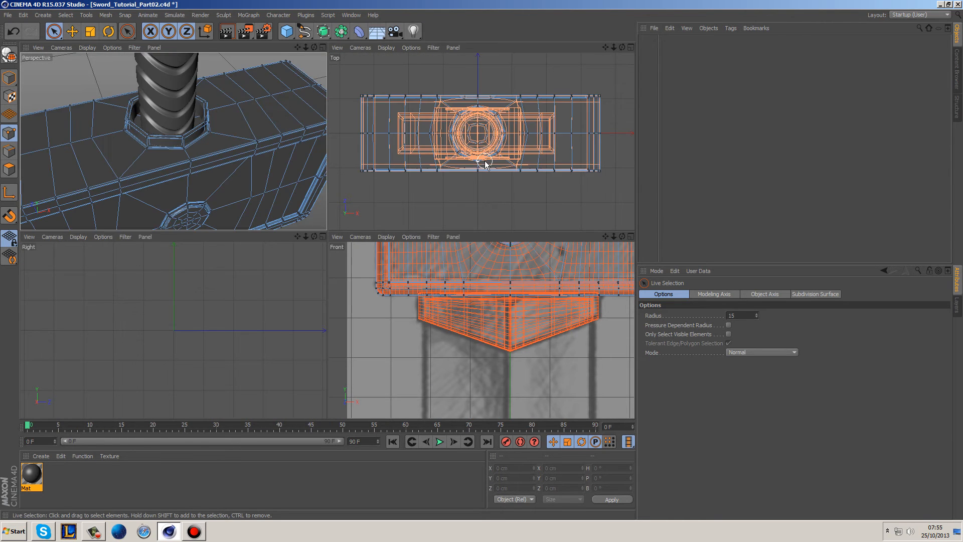
middle_click(481, 160)
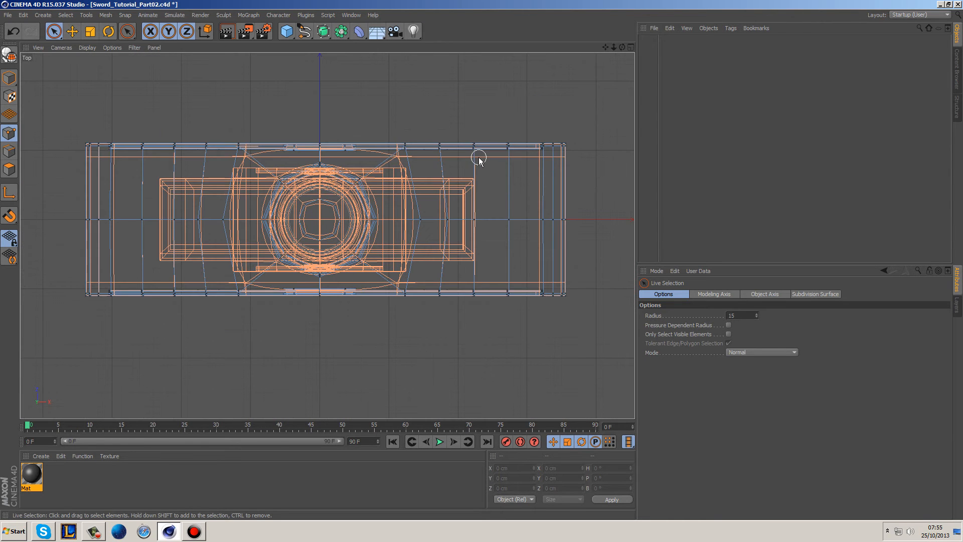
List the Finished layer's objects in the Object Manager again.
left_click(957, 304)
left_click(716, 289)
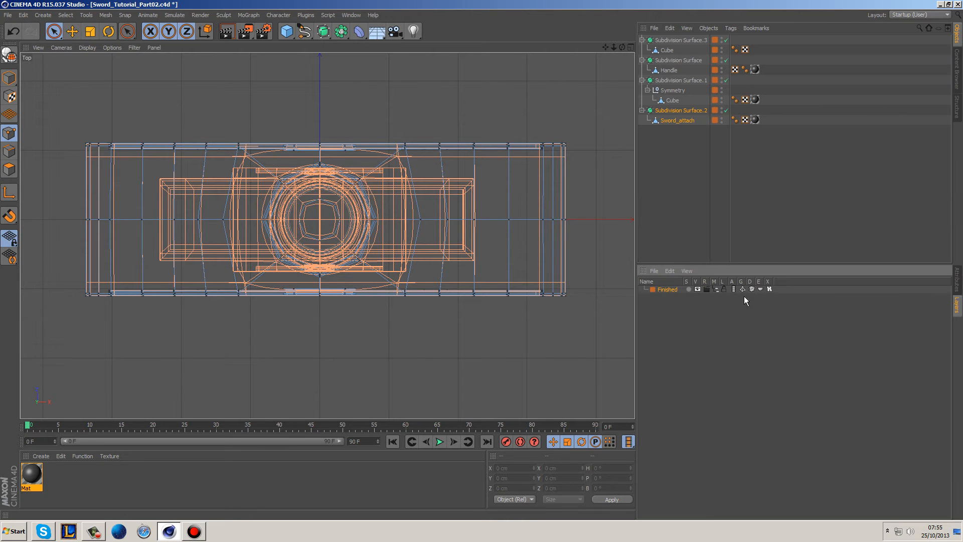
left_click(957, 288)
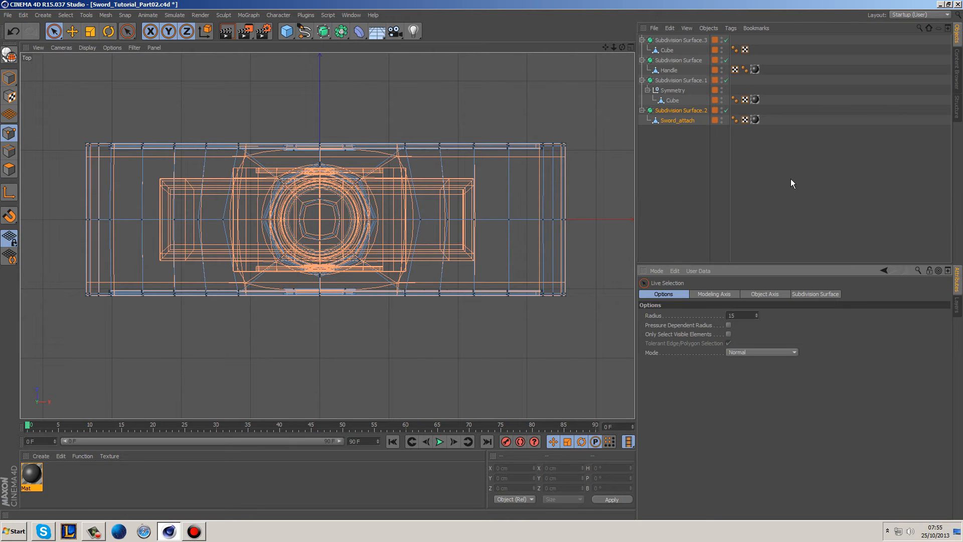
Hide the collar, the handle and the Subdivision Surface.1 symmetry group, leaving only the crossguard in the viewport.
left_click(721, 41, "alt")
left_click(721, 41, "alt")
left_click(721, 51, "alt")
left_click(721, 51, "alt")
left_click(722, 61, "alt")
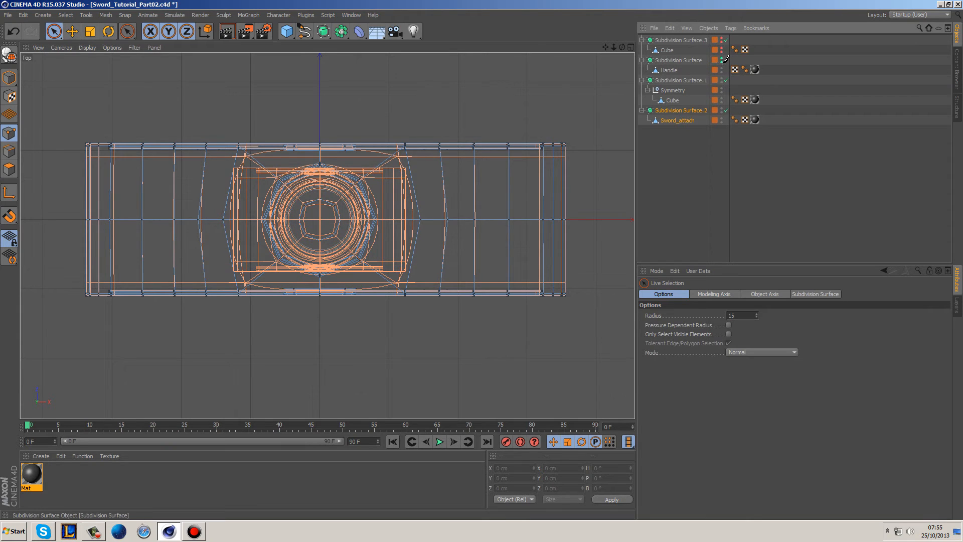
left_click_drag(722, 70, 722, 61, "alt")
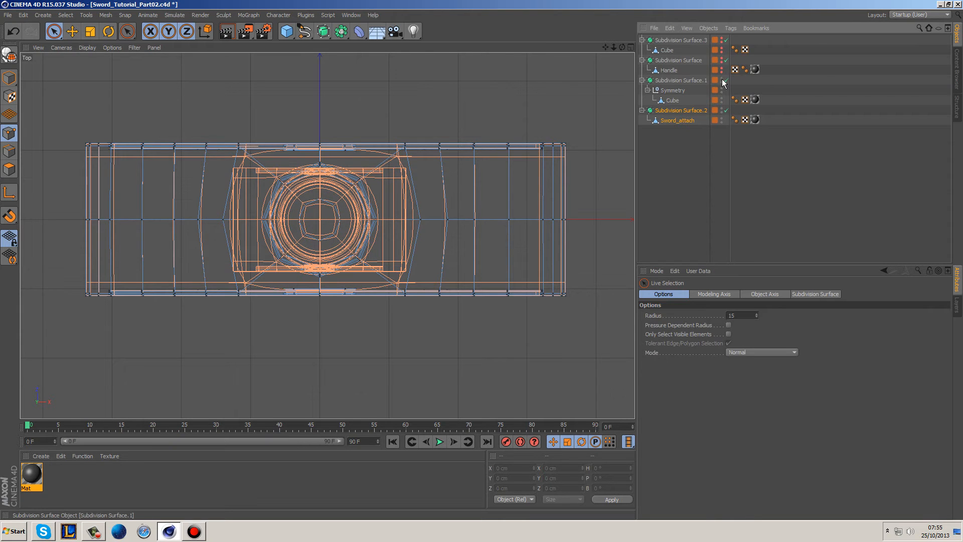
left_click(722, 81, "alt")
left_click(722, 81, "alt")
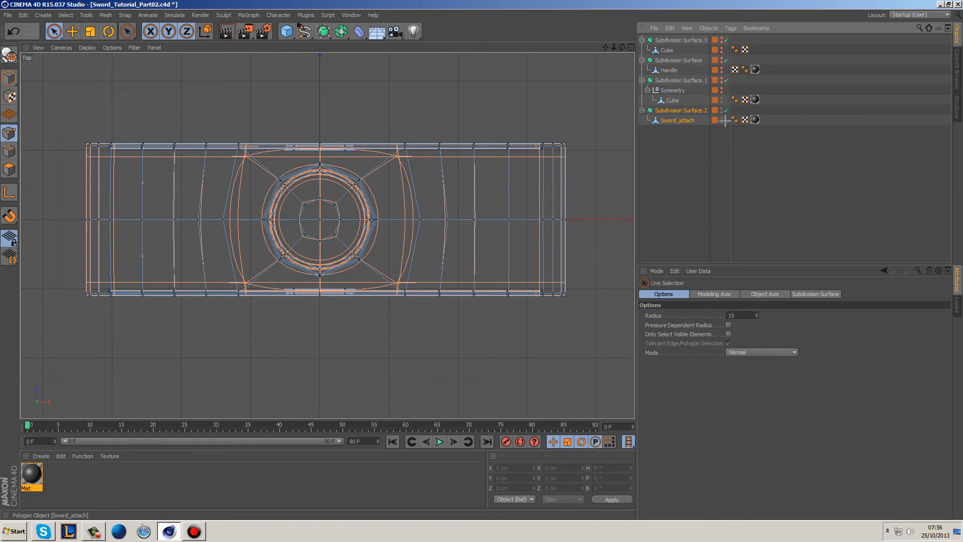
Select only Sword_attach, turn off its subdivision smoothing and make the handle visible again.
left_click(687, 121)
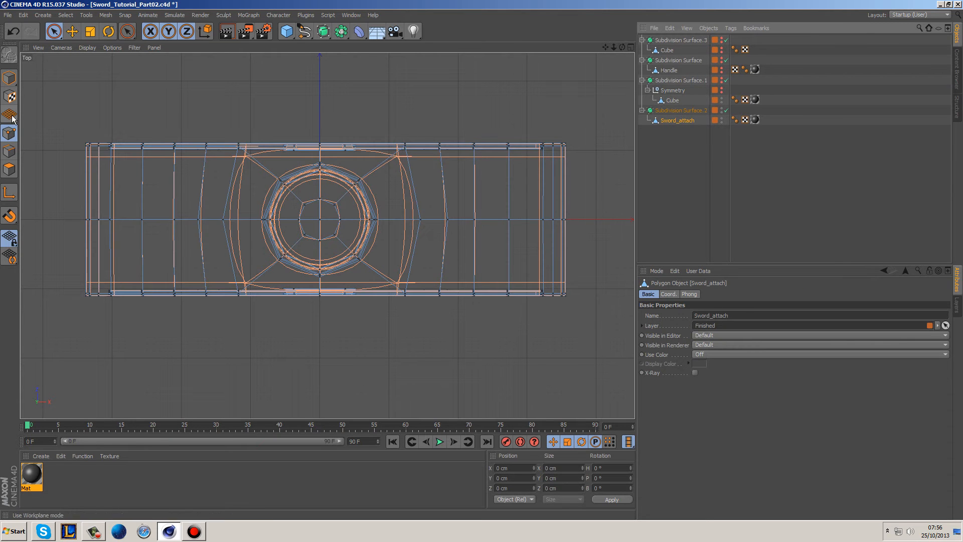
left_click(726, 110)
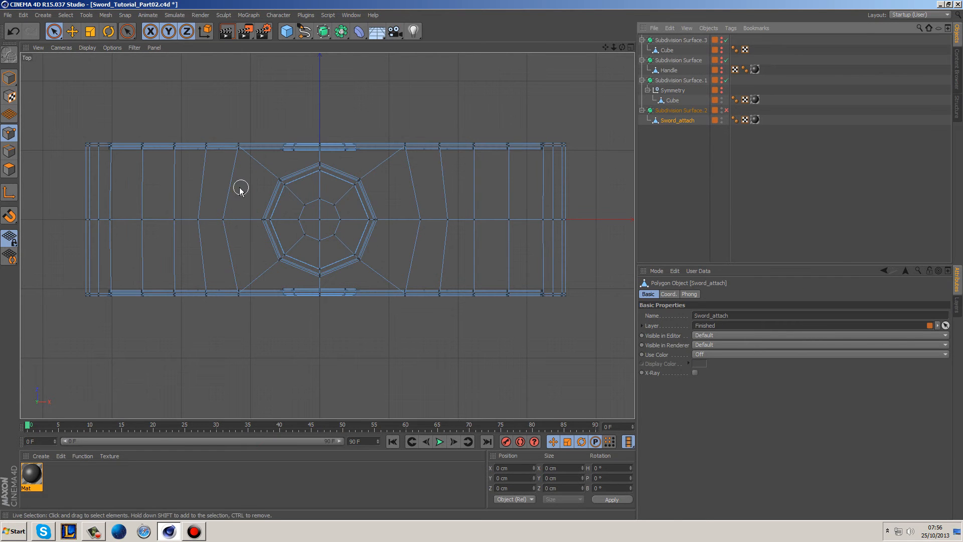
left_click(721, 59)
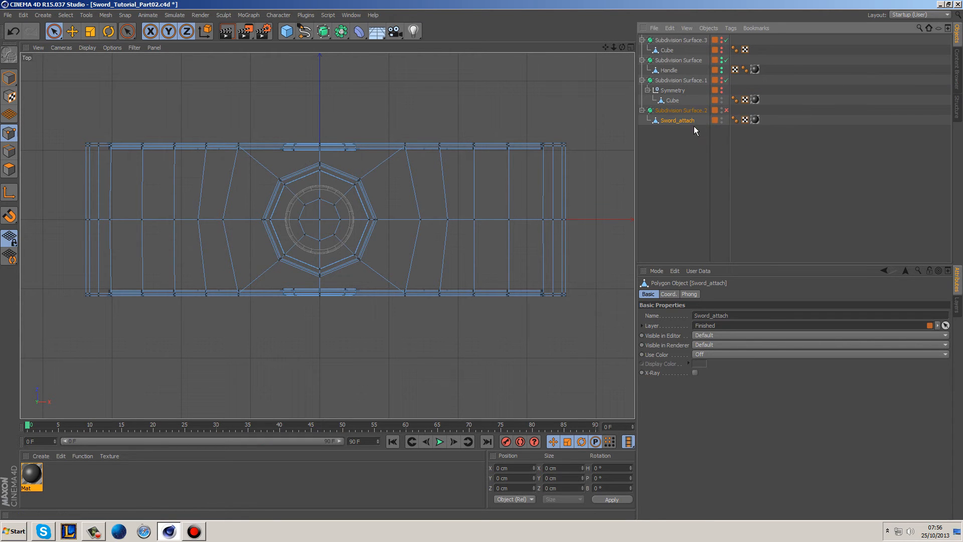
Select all points of the crossguard's round handle socket with Rectangle Selection and turn its smoothing back on.
left_click(54, 31)
left_click(97, 57)
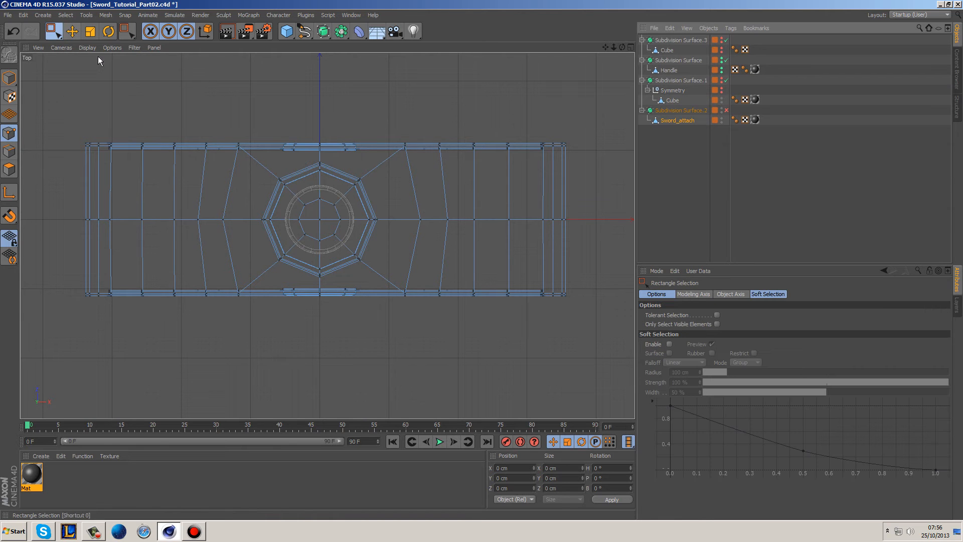
left_click_drag(250, 154, 400, 292)
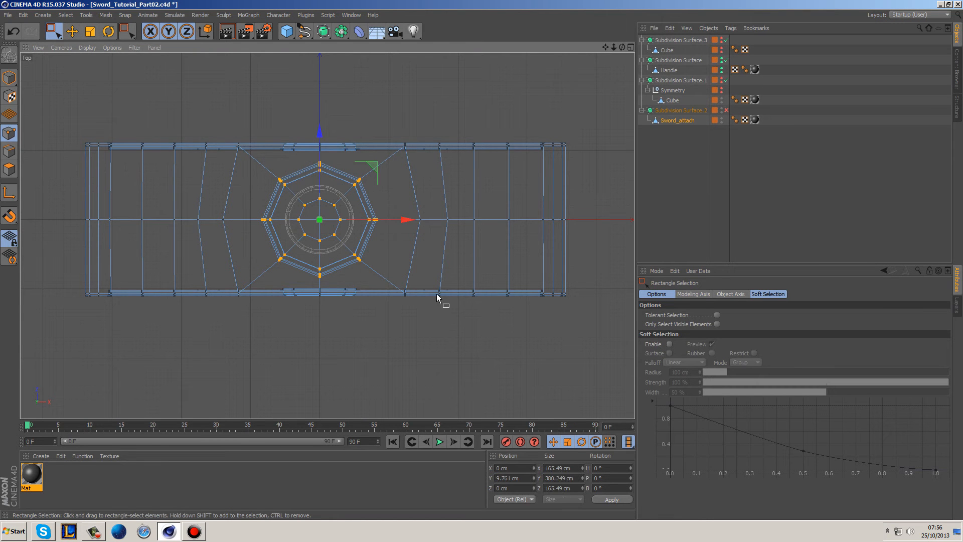
left_click(725, 110)
left_click(725, 110)
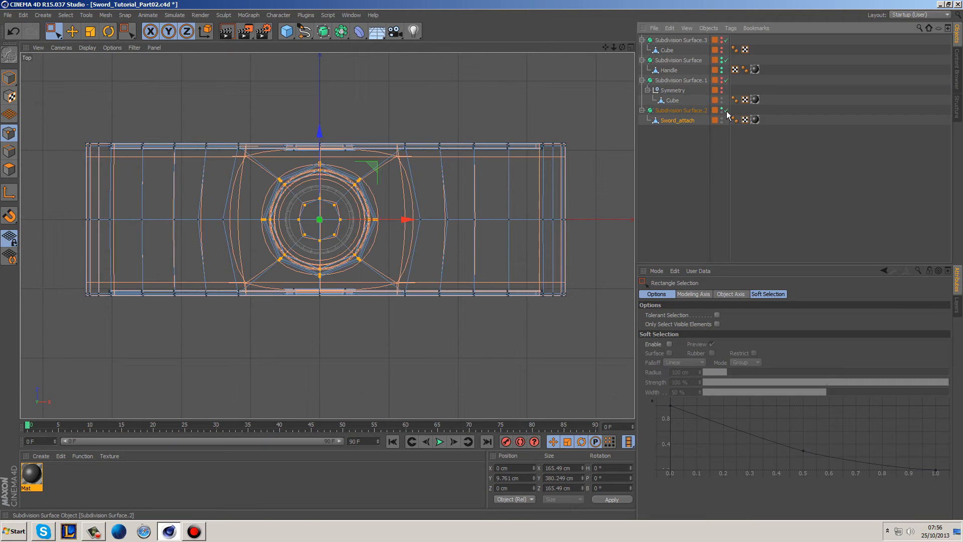
Scale the handle socket's points inward around the handle to about 128.4 cm in X and Z.
scroll(273, 213, "up", 5)
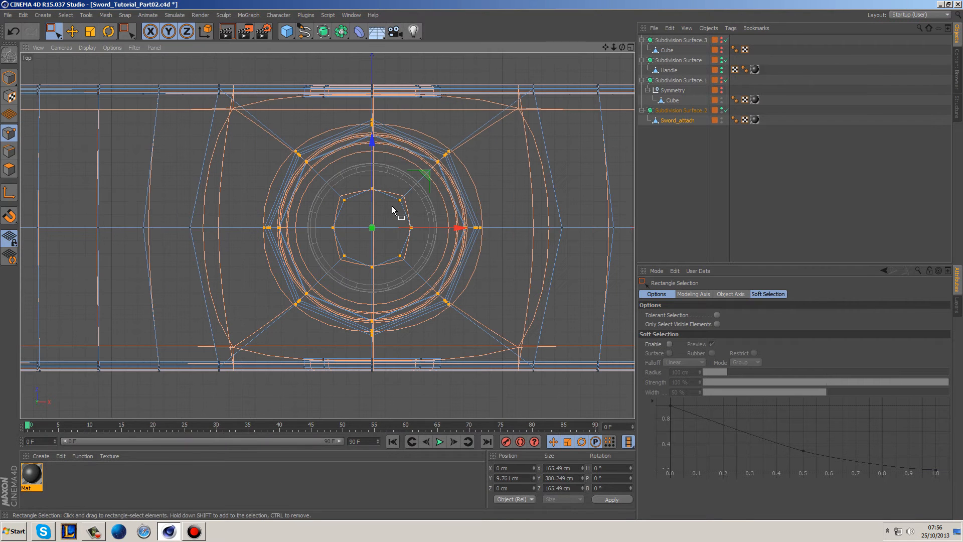
left_click(95, 32)
left_click_drag(425, 176, 317, 269)
middle_click(316, 269)
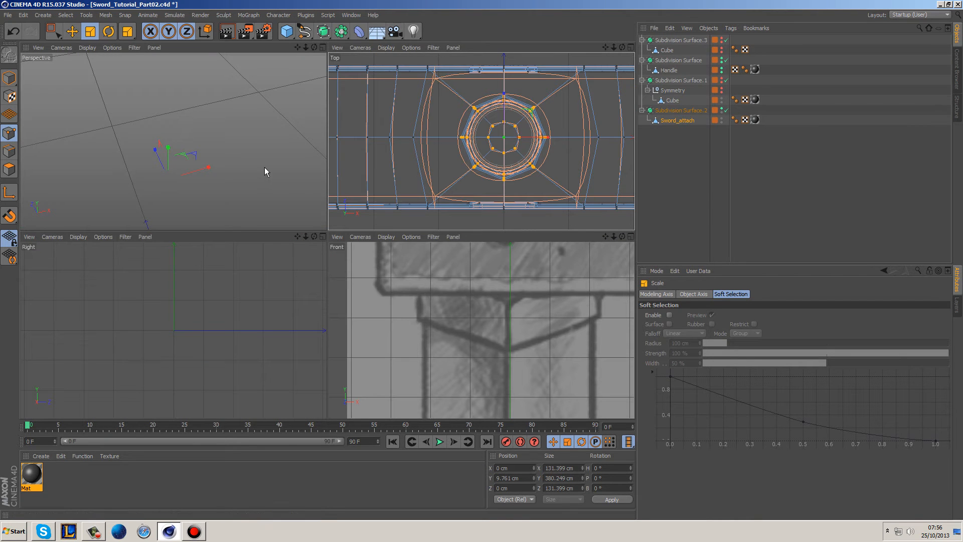
scroll(206, 111, "up", 5)
left_click_drag(223, 141, 248, 141, "alt")
left_click_drag(531, 118, 523, 134)
scroll(259, 100, "down", 8)
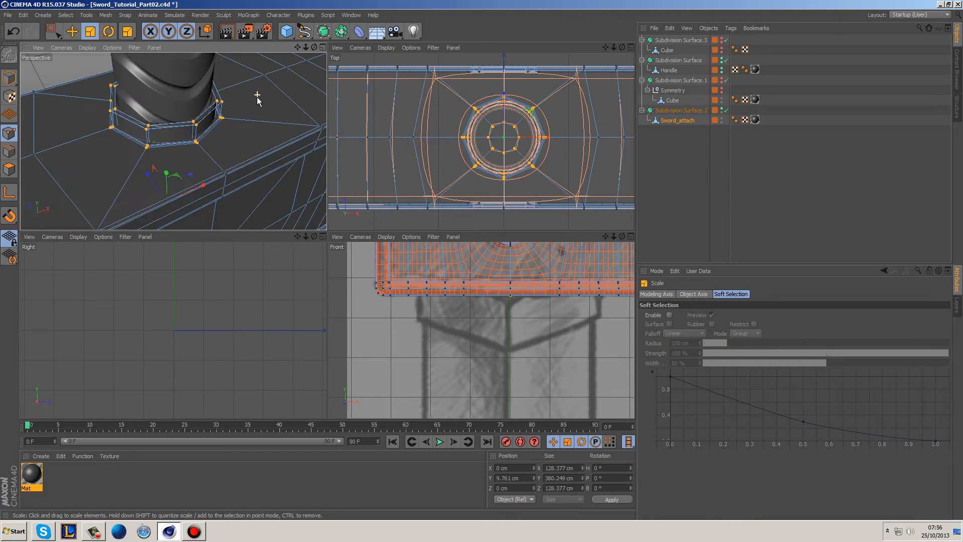
Select the points along the crossguard's front and back sides and scale them in Z to about 123.2 cm.
middle_click(482, 132)
scroll(508, 144, "down", 4)
scroll(461, 163, "down", 2)
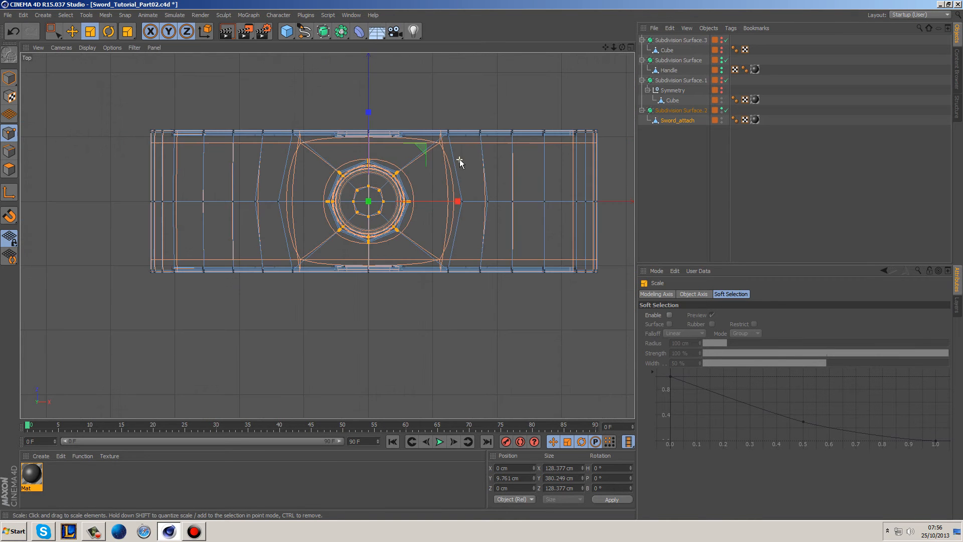
left_click(53, 32)
left_click_drag(117, 97, 630, 148)
left_click_drag(622, 307, 52, 246, "shift")
key("t")
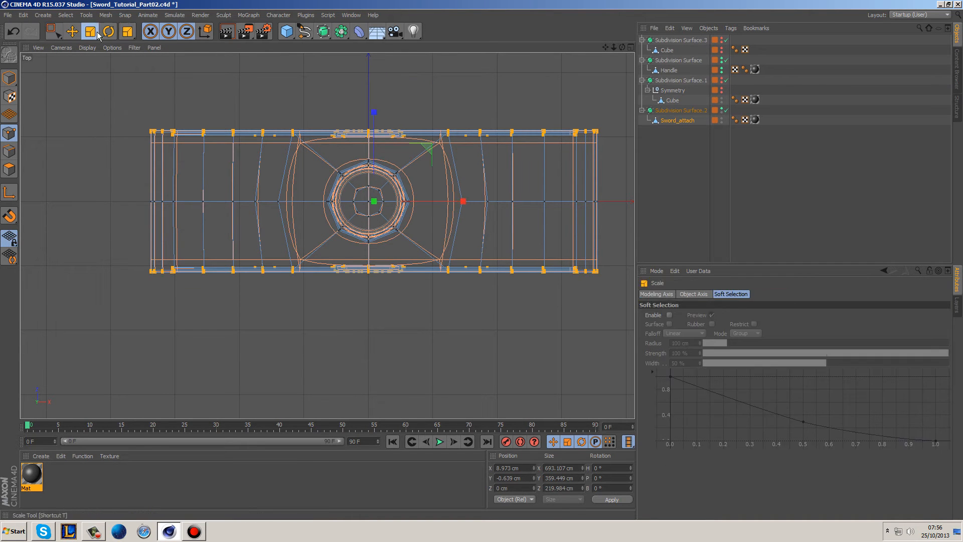
middle_click(317, 129)
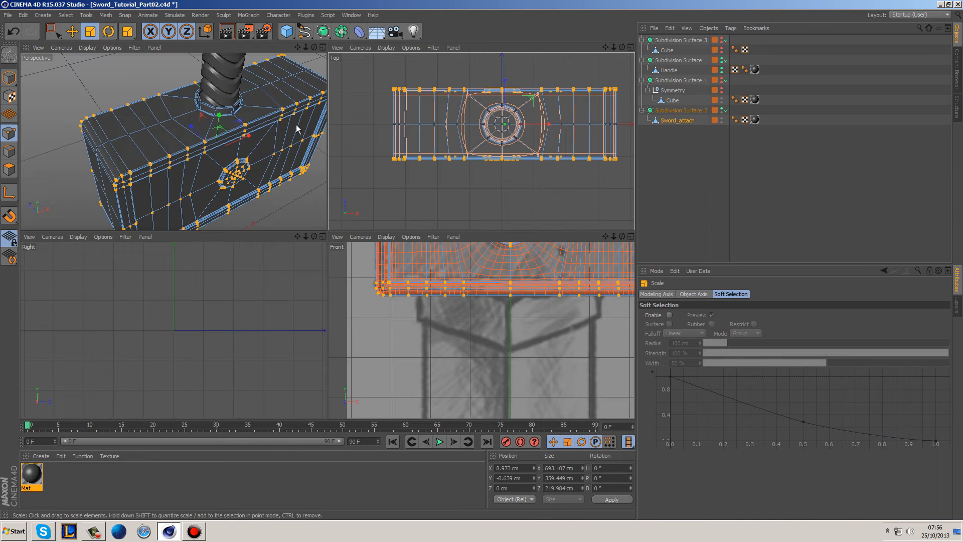
left_click_drag(195, 130, 217, 167)
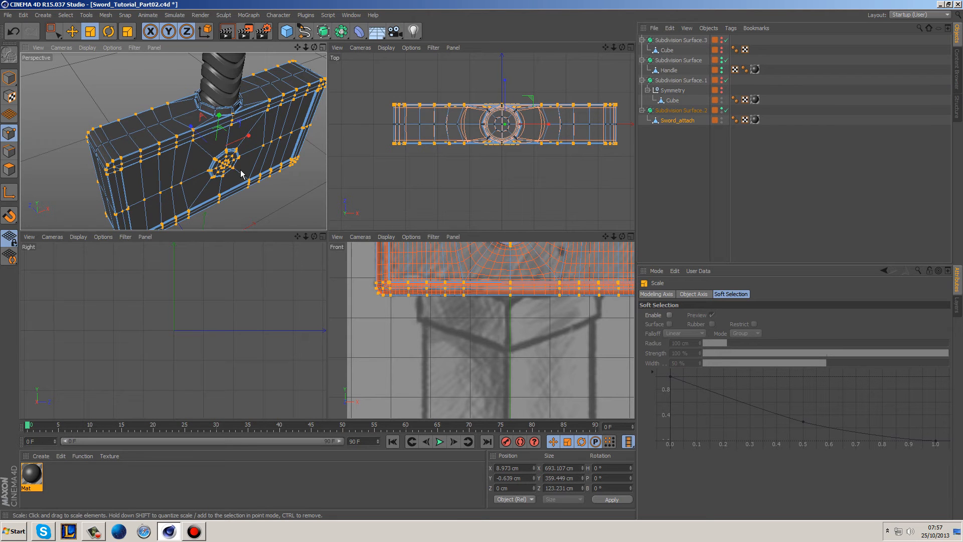
Undo the last Z scaling of the crossguard's front and back points and clear the point selection.
key("ctrl+z")
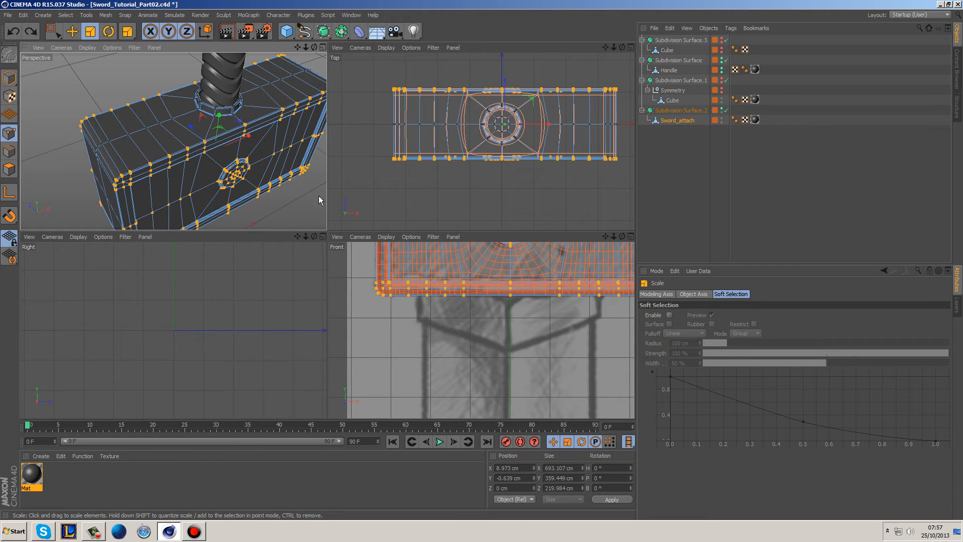
left_click(71, 31)
left_click(377, 70)
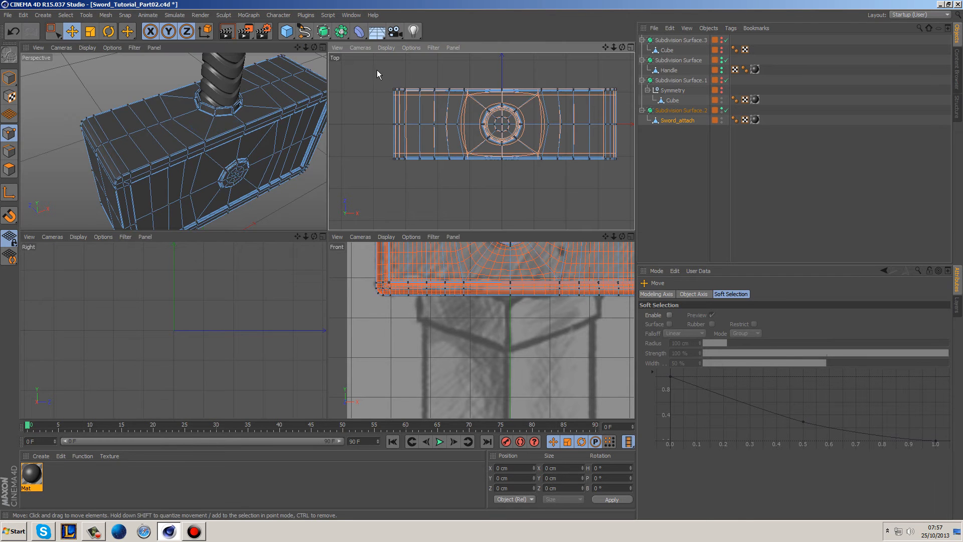
Select all points along the crossguard's back side in the top view and set their Z position to 90.042 cm.
middle_click(503, 91)
key("0")
left_click_drag(127, 89, 611, 156)
key("e")
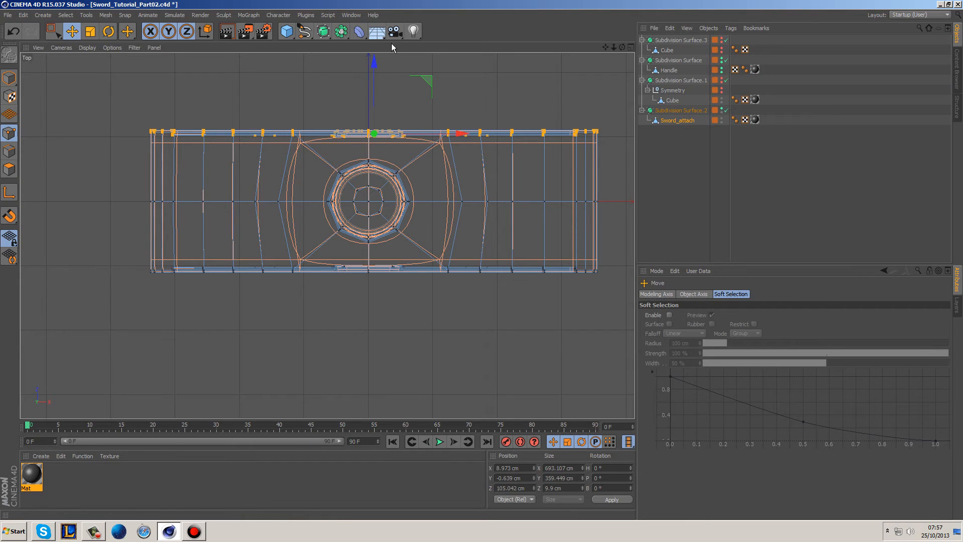
left_click_drag(374, 62, 374, 63)
key("ctrl+z")
key("Return")
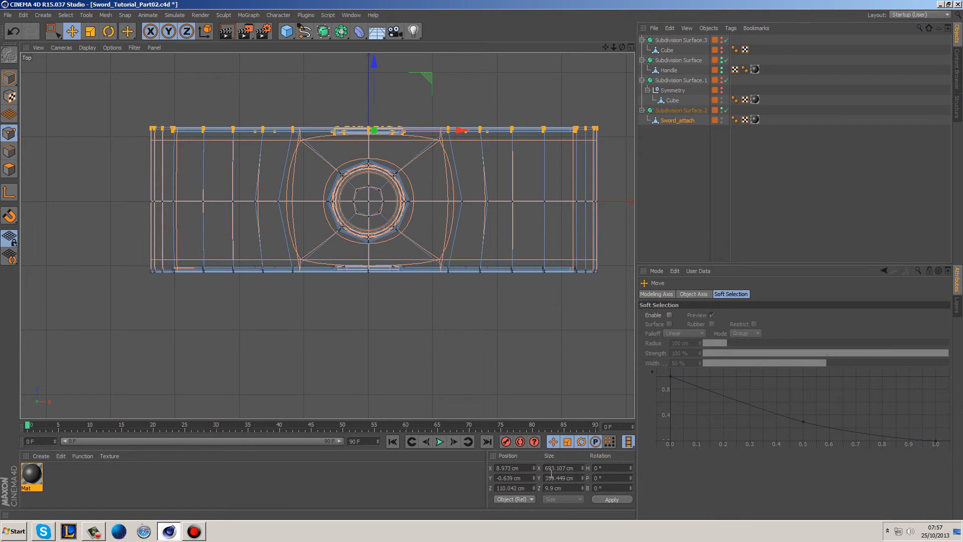
key("ctrl+z")
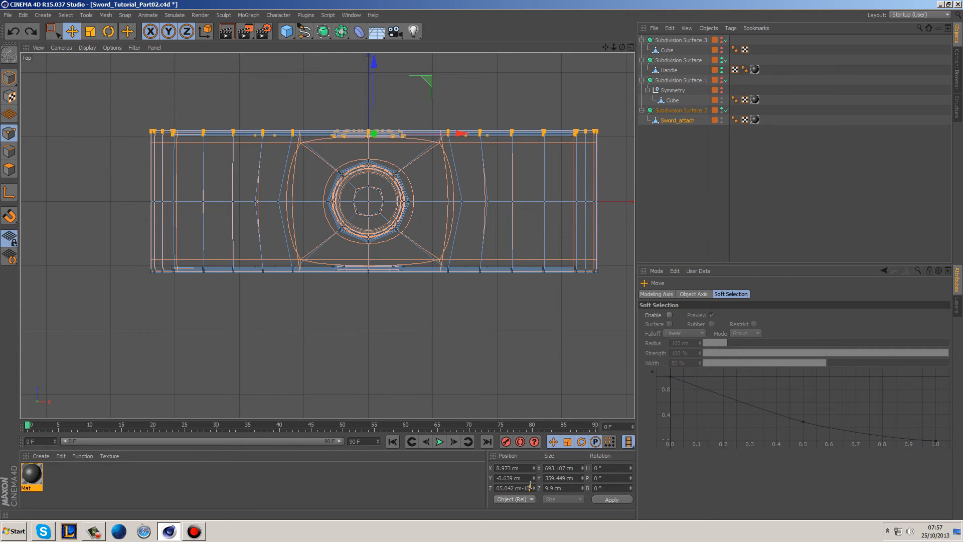
key("Return")
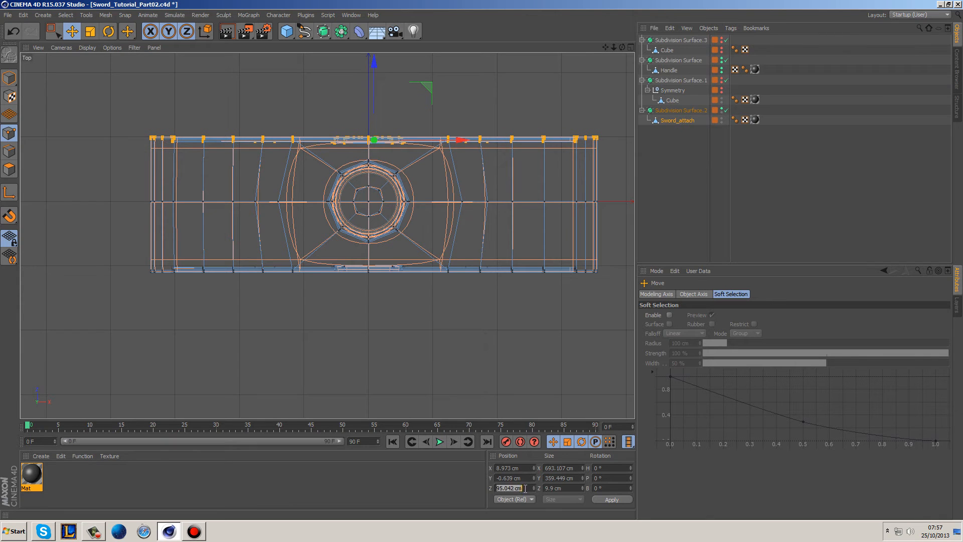
key("Return")
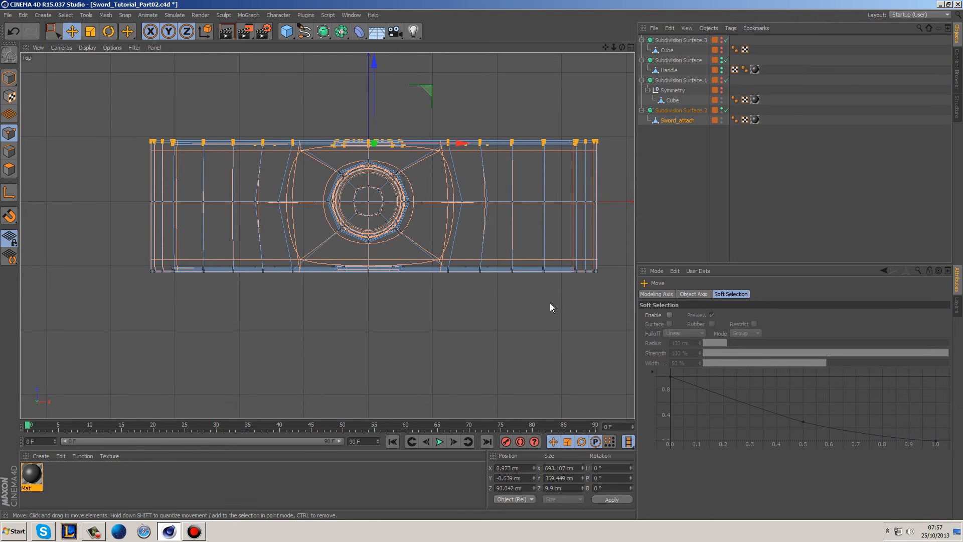
Select all points along the crossguard's front side with Rectangle Selection and offset their Z position by +15 to -90.042 cm.
left_click_drag(615, 294, 313, 259)
key("ctrl+z")
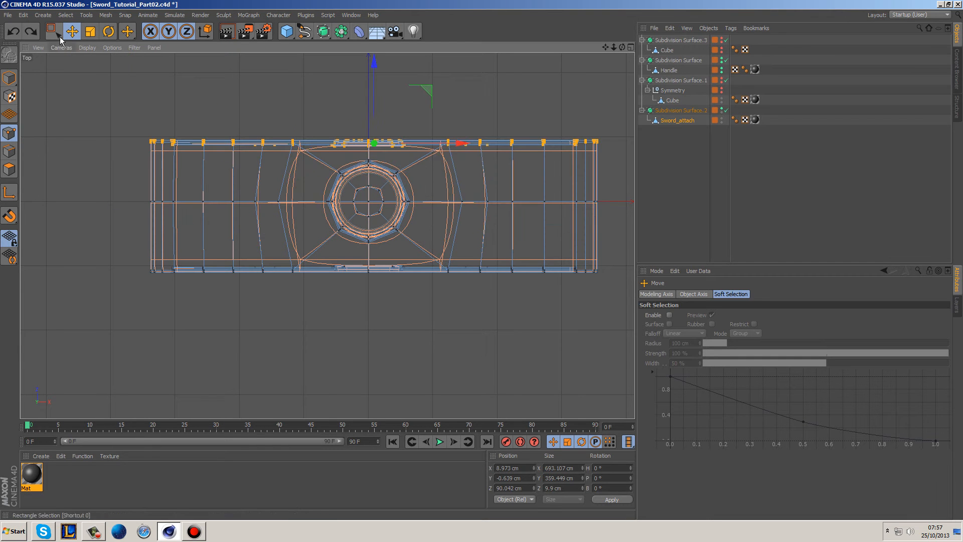
left_click_drag(112, 296, 625, 270)
key("ctrl+z")
left_click(52, 31)
left_click_drag(148, 327, 612, 254)
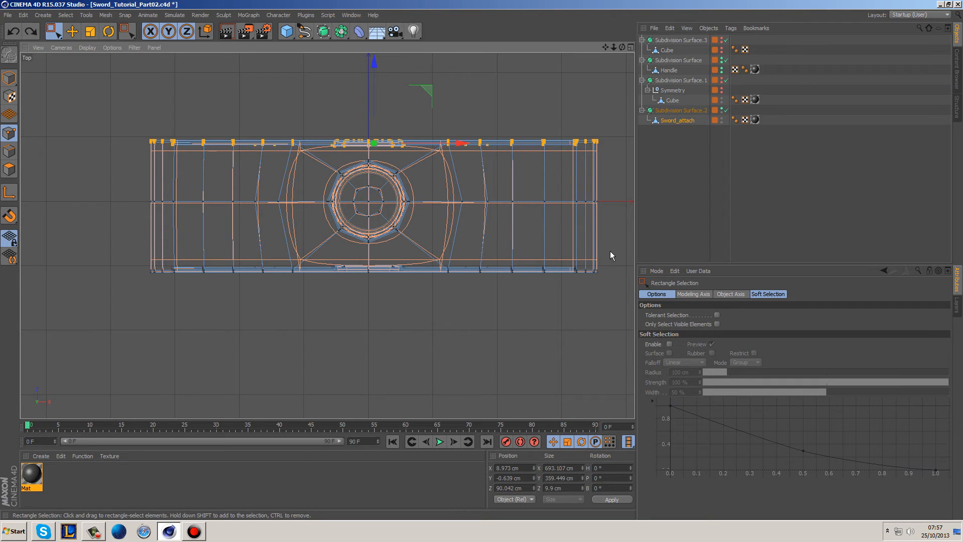
left_click(531, 488)
type("+15")
key("Return")
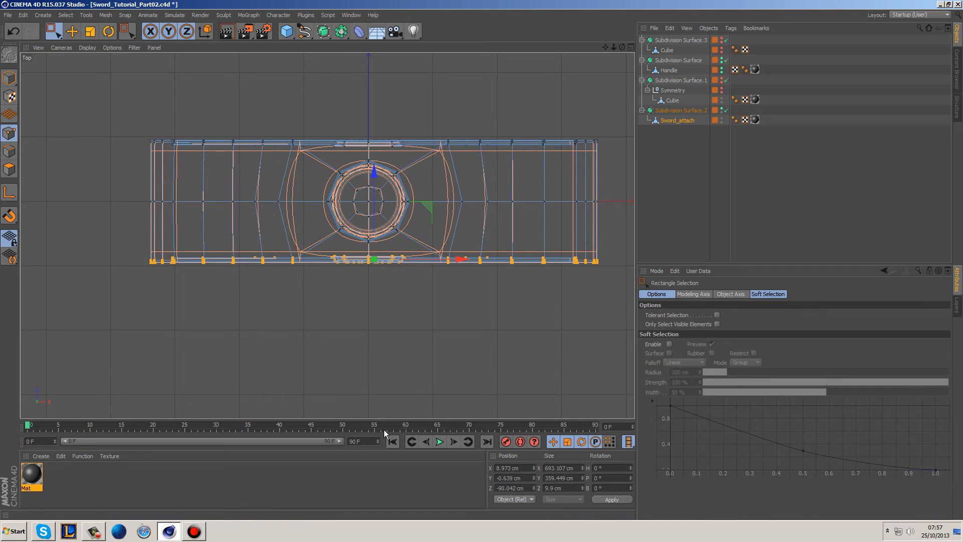
Deselect the slimmed crossguard, make the blade collar beneath it visible again and select the collar's Cube.
middle_click(280, 113)
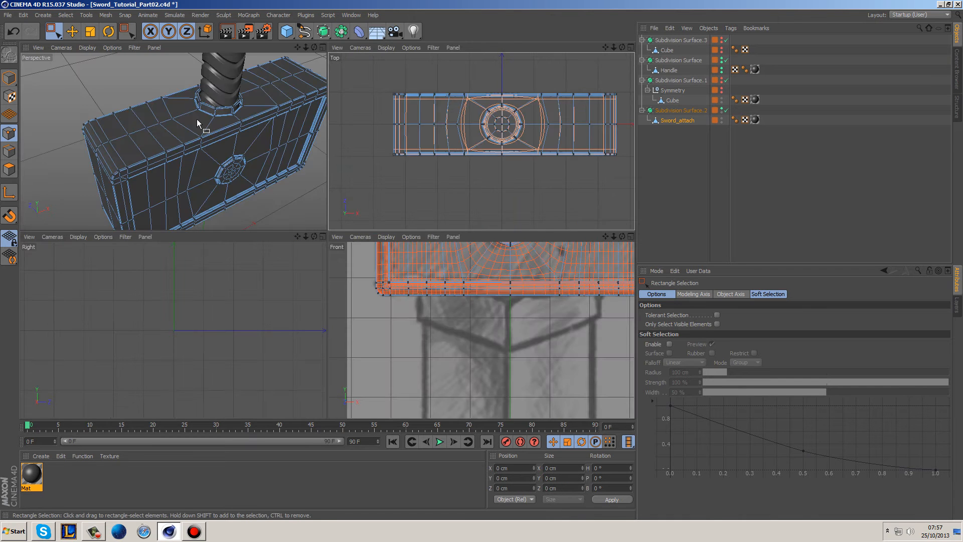
middle_click(242, 143)
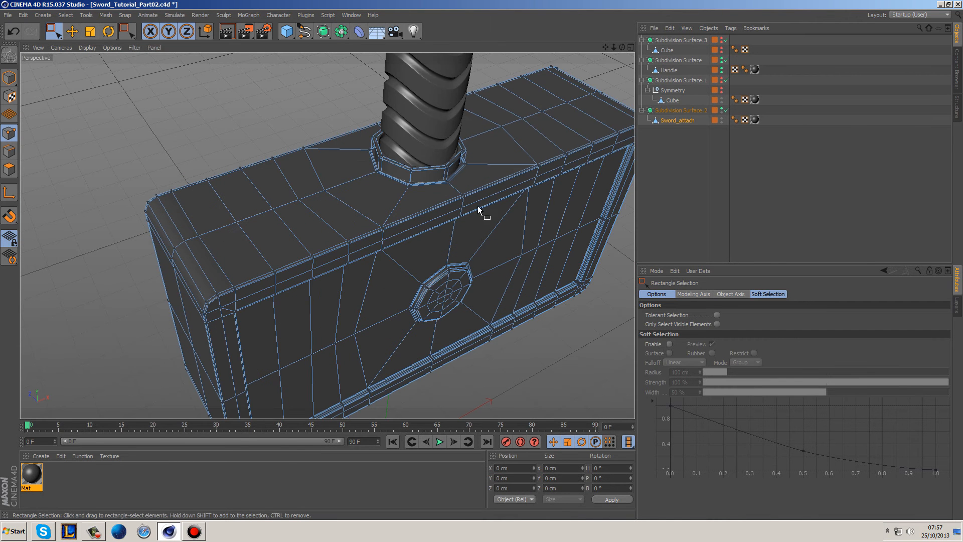
scroll(443, 133, "up", 5)
left_click(656, 187)
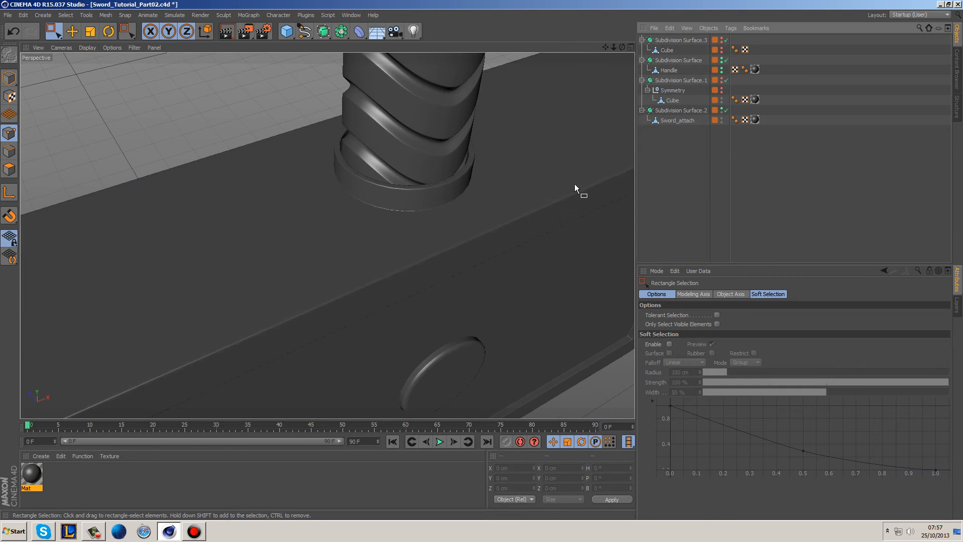
scroll(557, 185, "down", 6)
middle_click_drag(556, 180, 455, 180, "alt")
left_click_drag(484, 245, 541, 116, "alt")
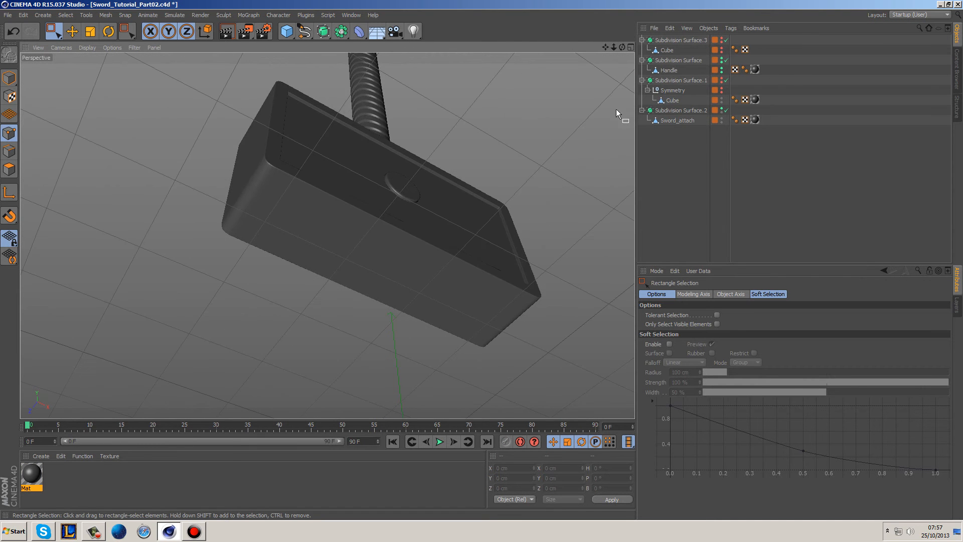
left_click(721, 83)
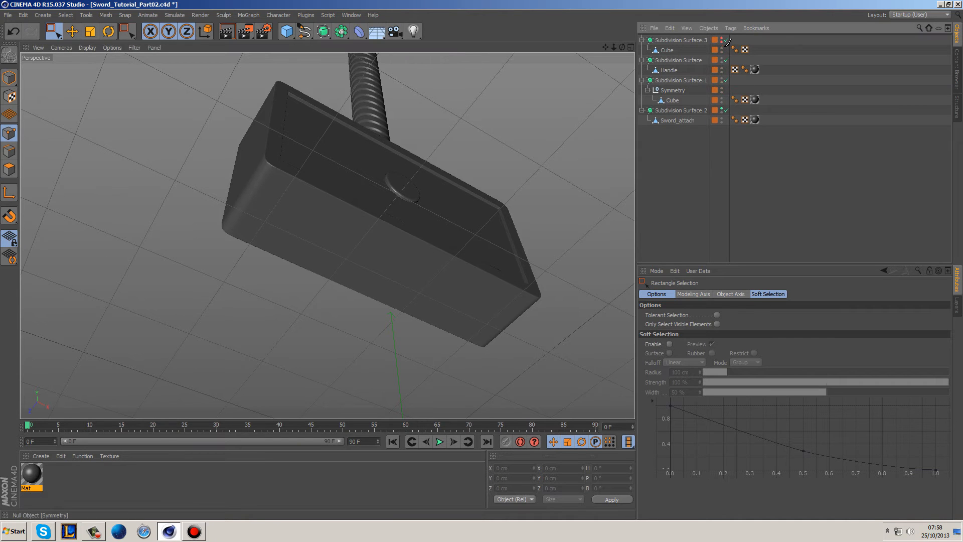
left_click(721, 39)
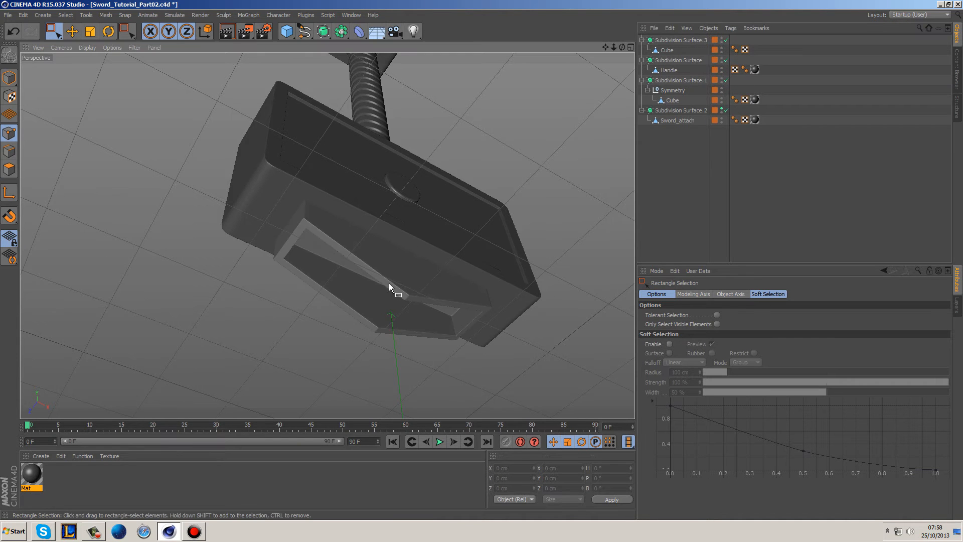
left_click(666, 49)
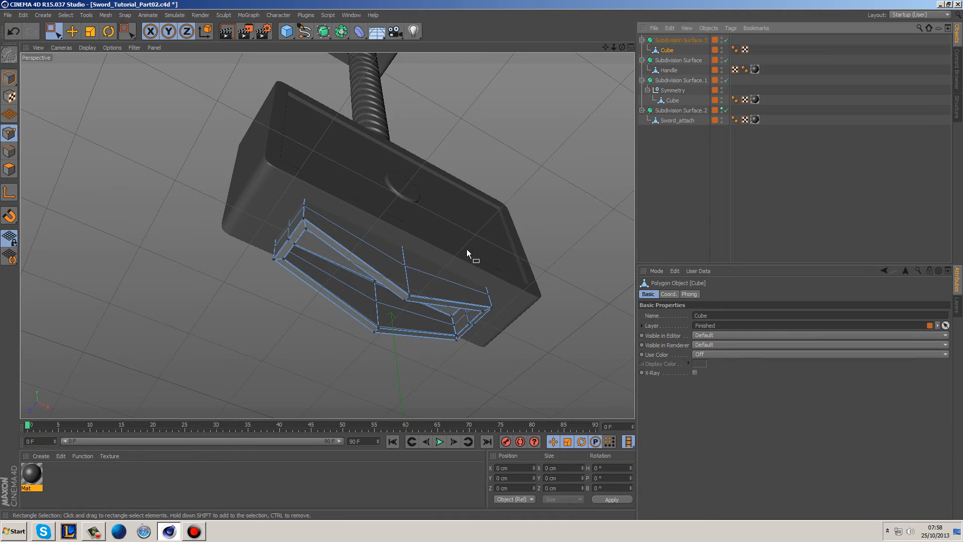
Try to scale the whole blade collar along Z, to about 63 cm and about 139 cm.
left_click(90, 31)
left_click_drag(179, 228, 278, 205, "alt")
scroll(278, 205, "up", 4)
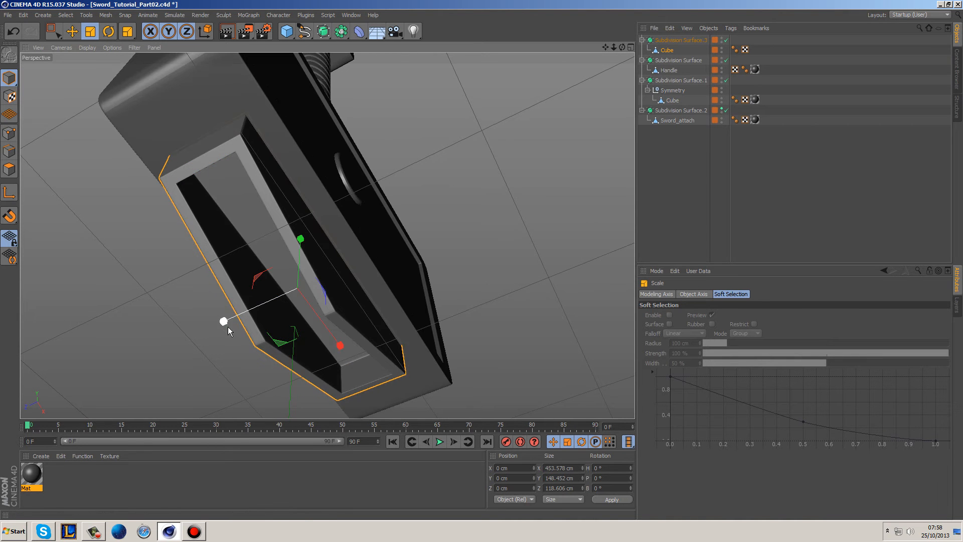
left_click_drag(223, 321, 253, 319)
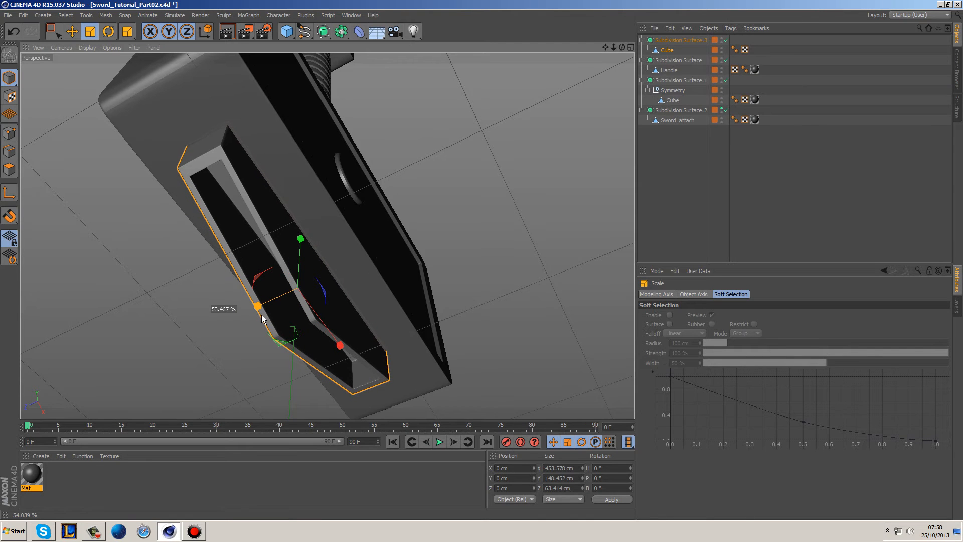
left_click_drag(263, 318, 223, 312)
key("ctrl+z")
key("ctrl+z")
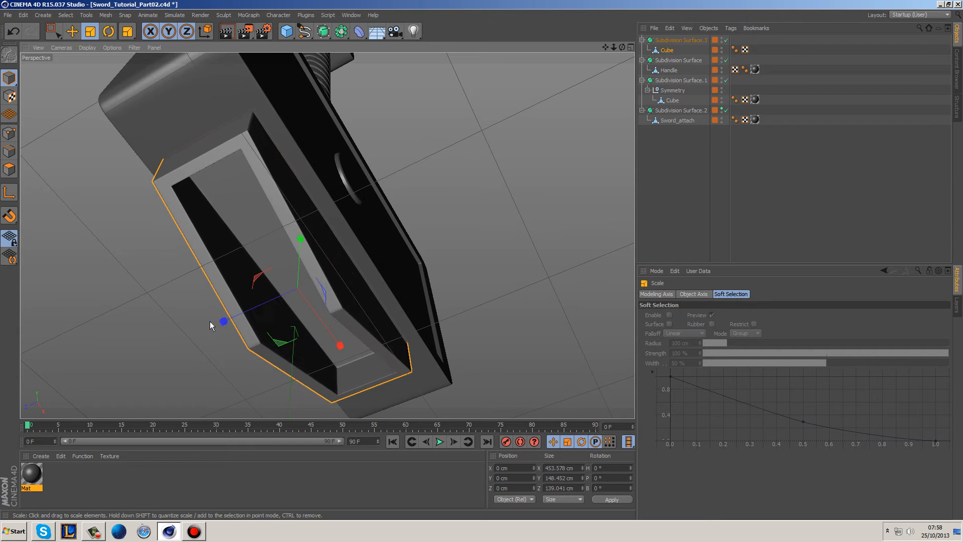
Select the blade collar's back points with Rectangle Selection in the top view and set their Z position to 40.975 cm.
left_click_drag(273, 273, 471, 245, "alt")
middle_click(470, 240)
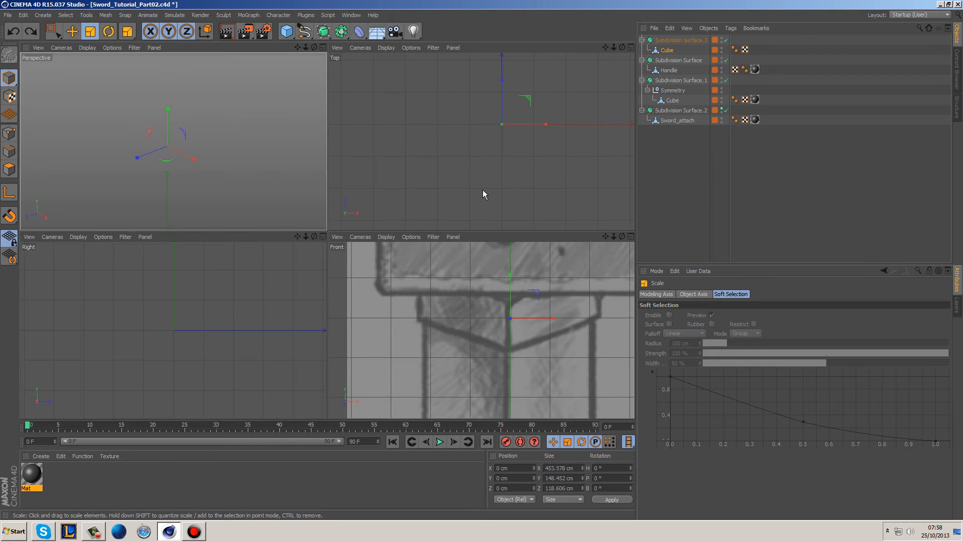
middle_click(477, 177)
left_click(9, 132)
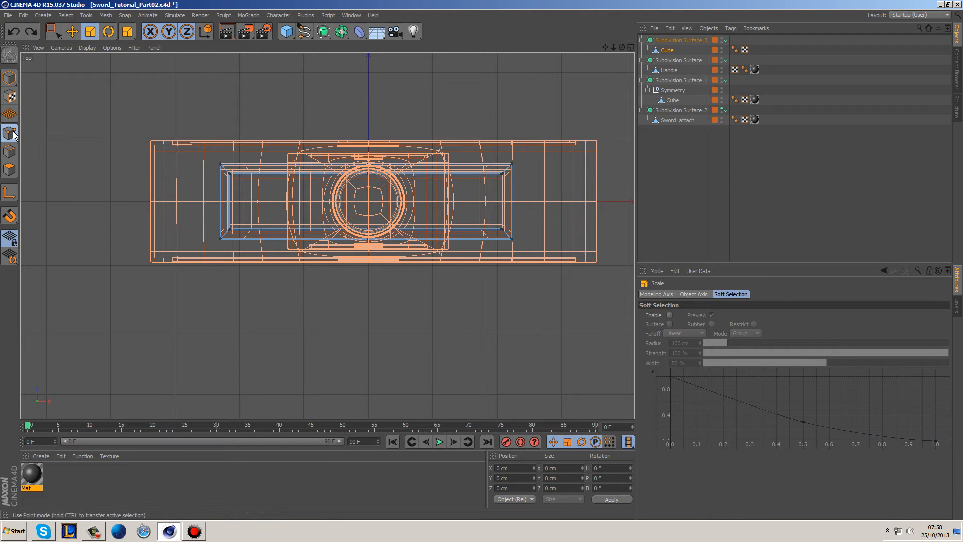
left_click(54, 31)
left_click_drag(174, 108, 580, 209)
left_click_drag(367, 83, 367, 90)
key("ctrl+z")
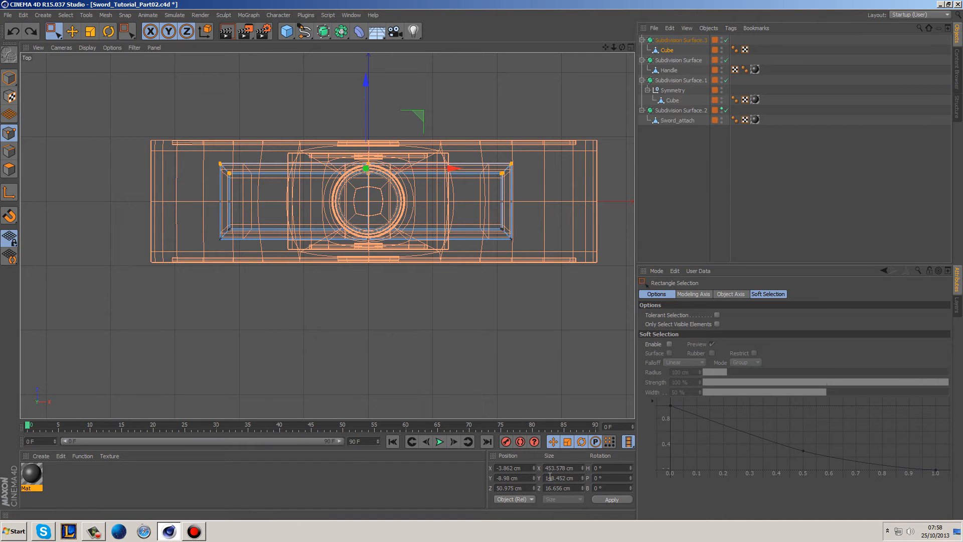
key("Return")
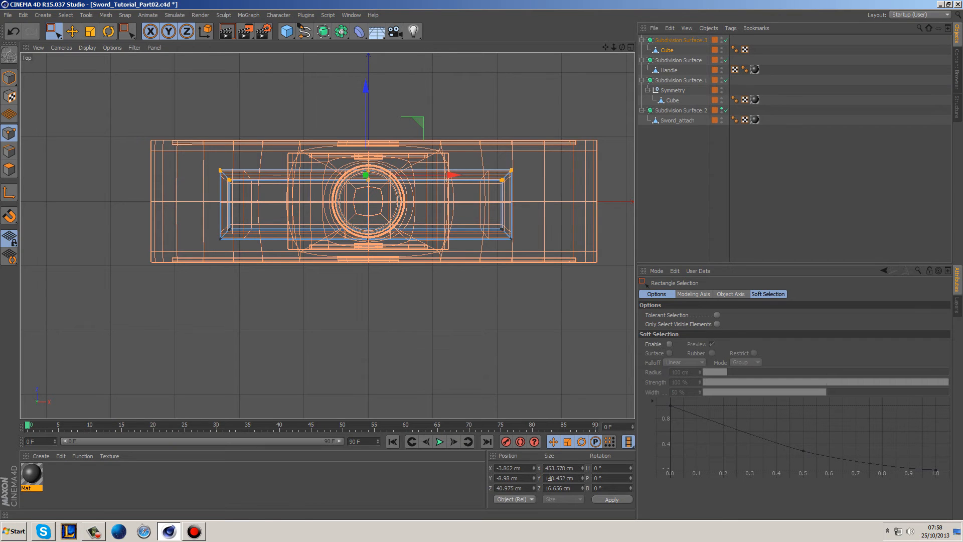
Select the blade collar's front points, set their Z position to -41.028 cm and clear the point selection.
left_click_drag(542, 297, 210, 217)
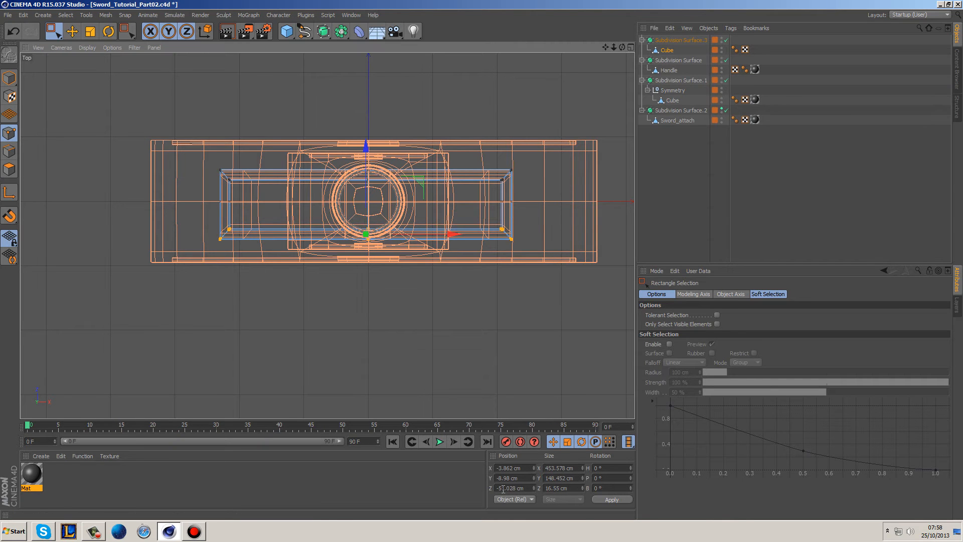
left_click(524, 487)
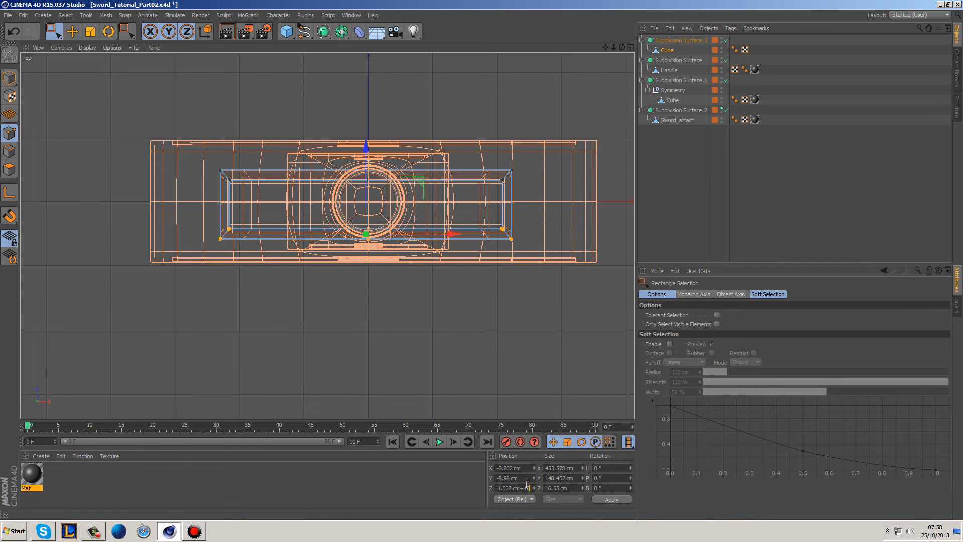
key("Return")
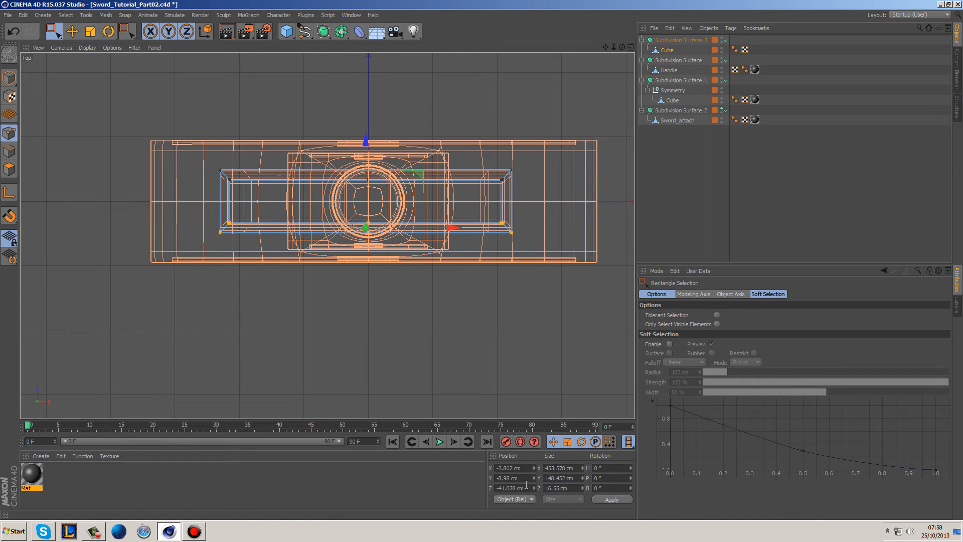
middle_click(356, 255)
middle_click(221, 155)
left_click_drag(397, 206, 516, 252, "alt")
left_click(533, 200)
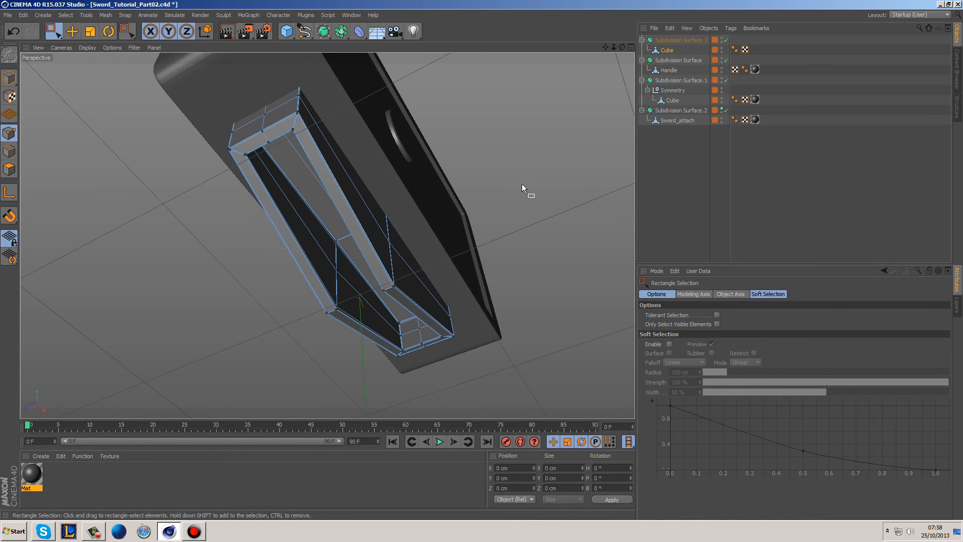
Hide the Finished layer's objects both in the viewport and in the object list.
left_click_drag(530, 169, 486, 163, "alt")
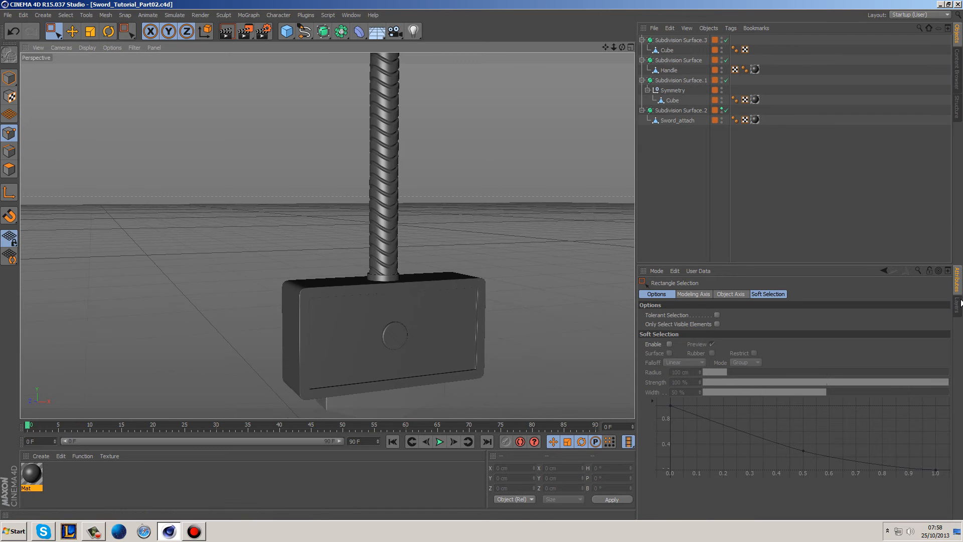
left_click(958, 302)
left_click(696, 290)
left_click(714, 289)
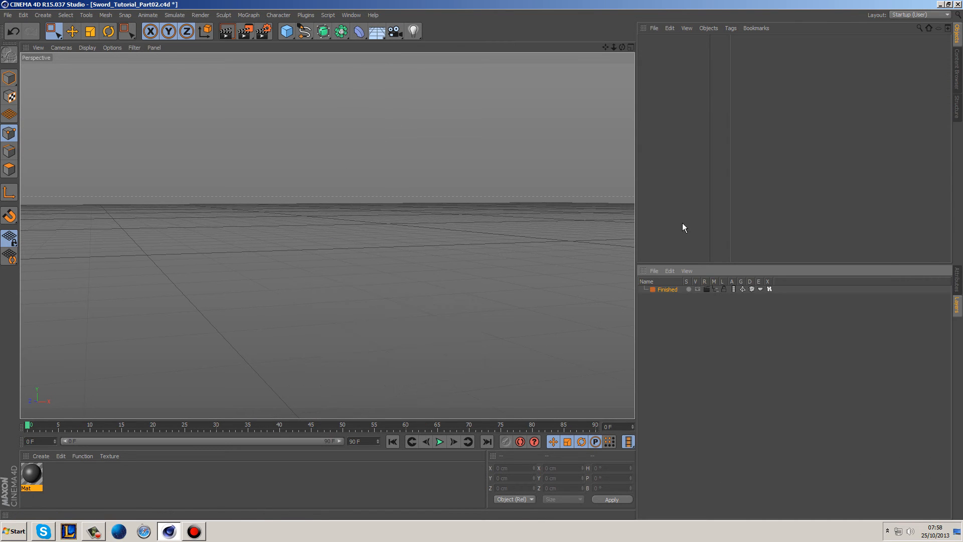
Show the sketch's blade tip in the front view and switch the interface layout to Modeling.
middle_click(537, 200)
middle_click(516, 317)
scroll(534, 338, "down", 6)
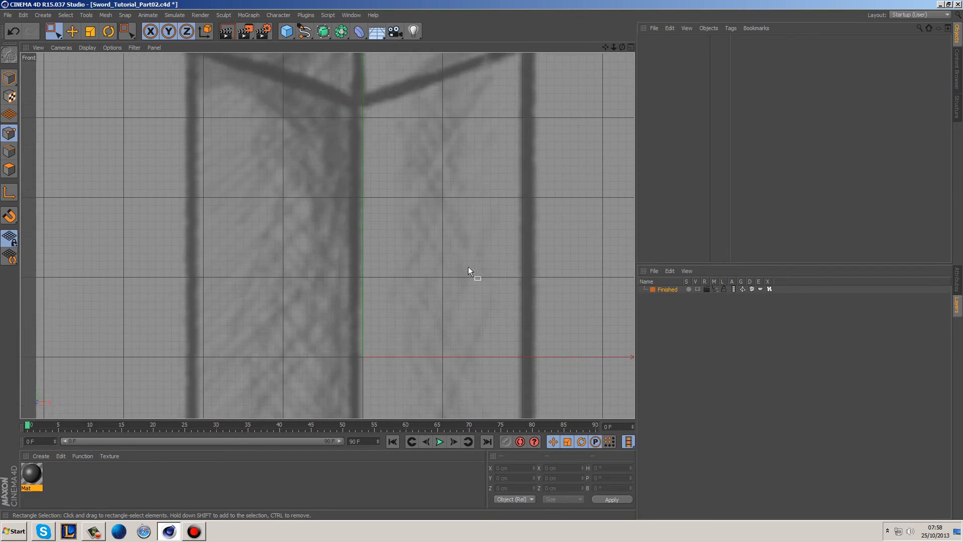
middle_click_drag(469, 181, 437, 56, "alt")
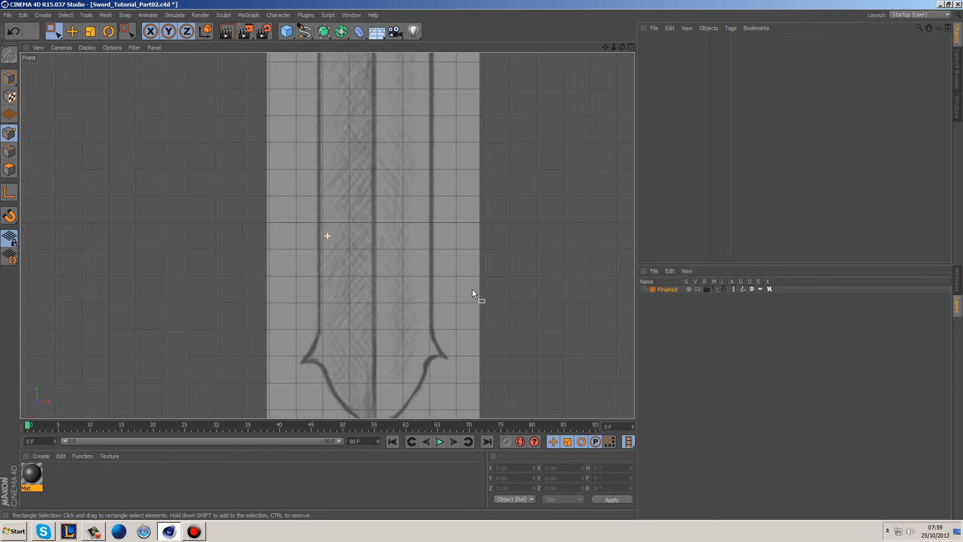
middle_click_drag(471, 293, 470, 206, "alt")
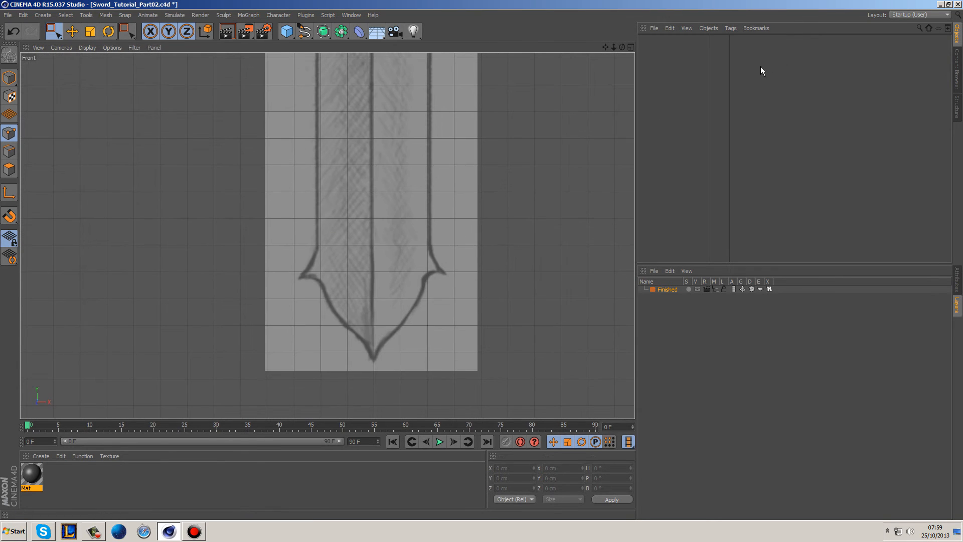
left_click(906, 14)
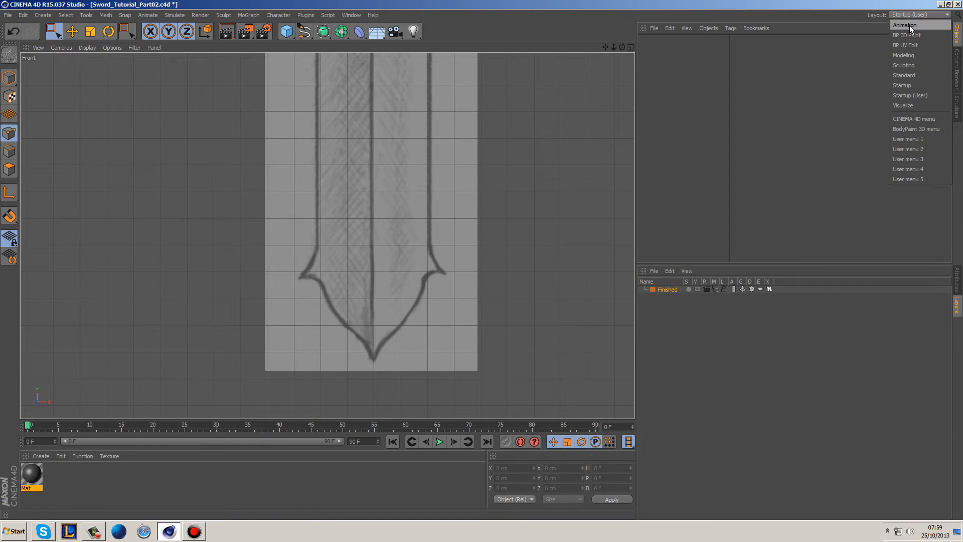
left_click(914, 56)
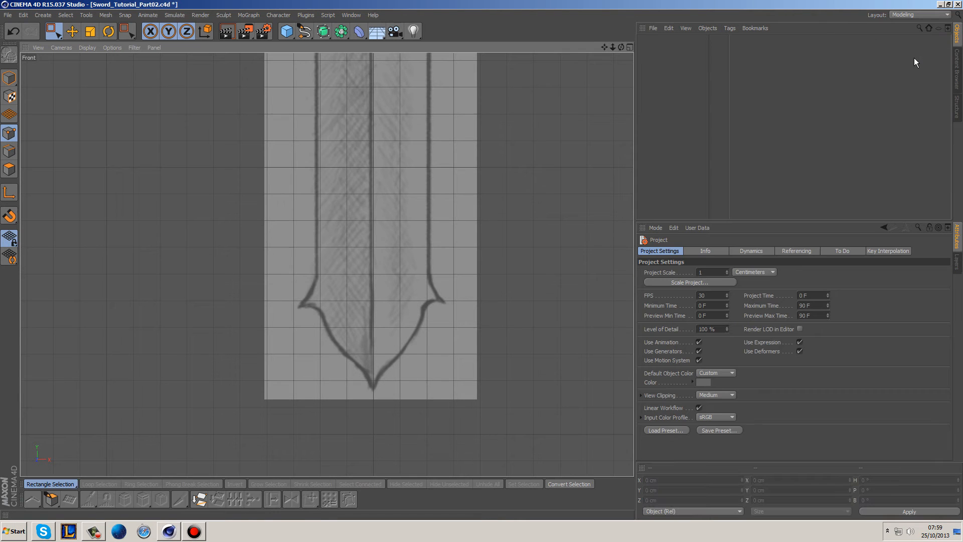
Create a four-point polygon at the left barb of the sketched blade tip with the Create Polygon tool.
left_click(50, 498)
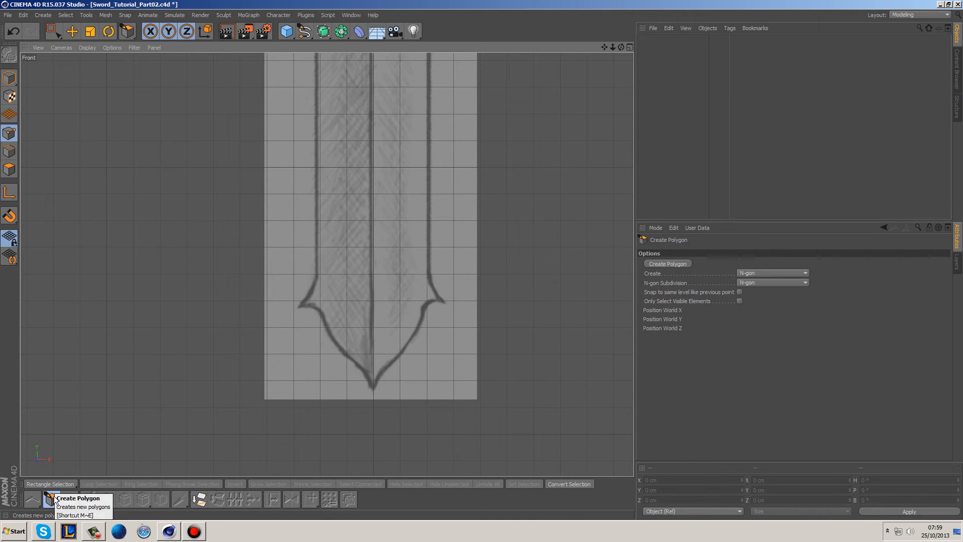
scroll(305, 310, "up", 2)
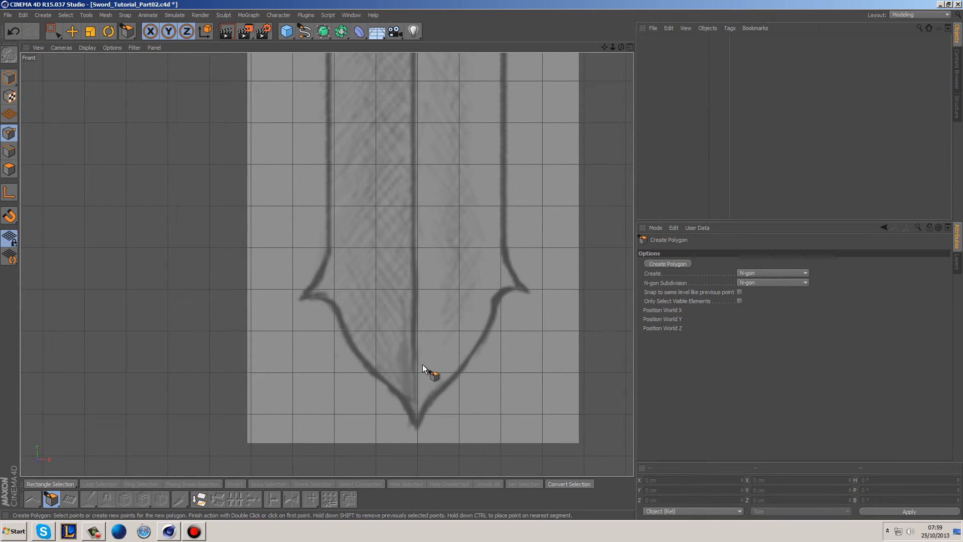
left_click(301, 294)
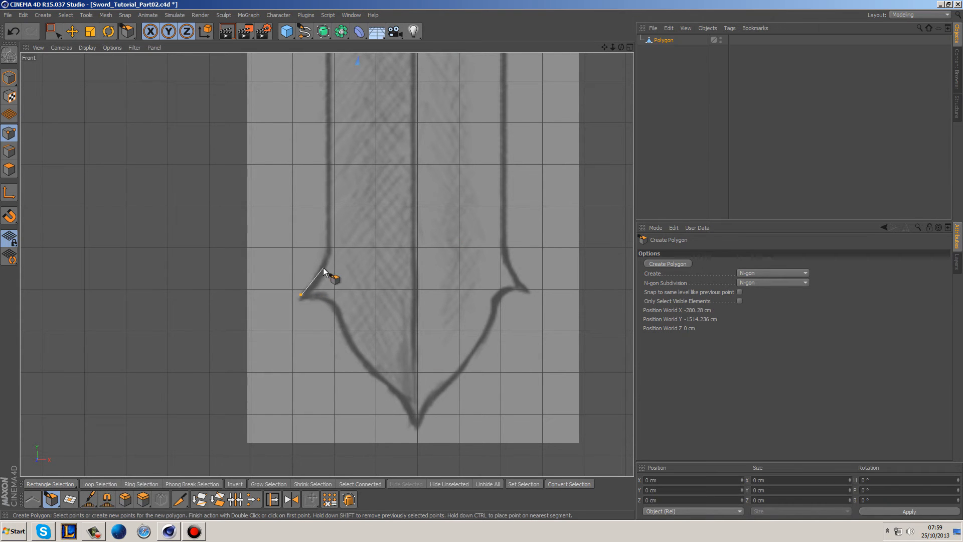
left_click(321, 268)
left_click(342, 280)
double_click(322, 298)
scroll(331, 311, "up", 3)
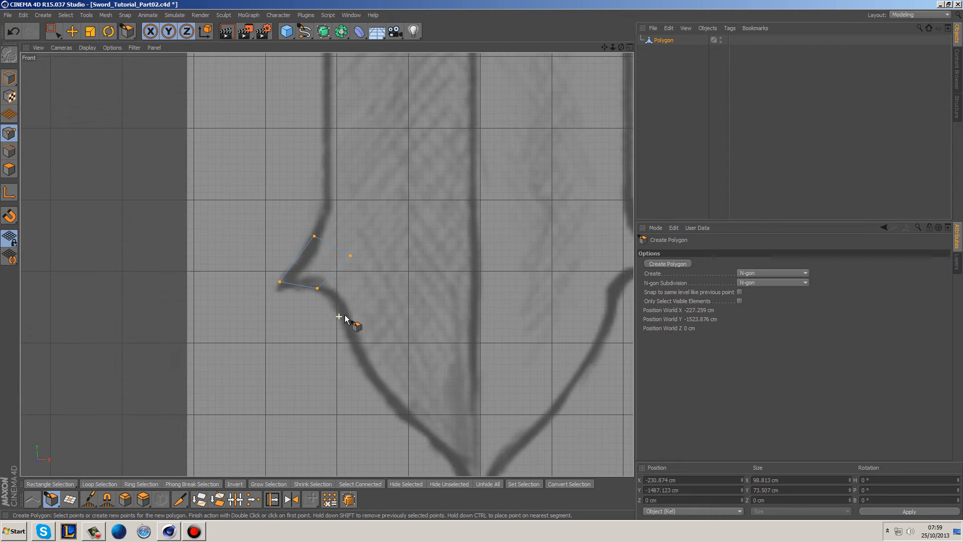
Add a four-point polygon above the barb polygon, following the blade's outline and sharing the barb's upper edge.
left_click(314, 236)
left_click(326, 201)
left_click(367, 206)
left_click(350, 255)
left_click(314, 236)
Add one polygon below the barb along the outline and another on the inner side joining it to the upper polygon.
left_click(375, 278)
left_click(339, 310)
left_click(318, 288)
left_click(350, 257)
left_click(376, 277)
left_click(395, 209)
left_click(368, 207)
left_click(350, 255)
left_click(374, 276)
Extend the polygon strip toward the blade's centre with a quad built on the inner edge of the last polygon.
middle_click_drag(414, 306, 385, 205, "alt")
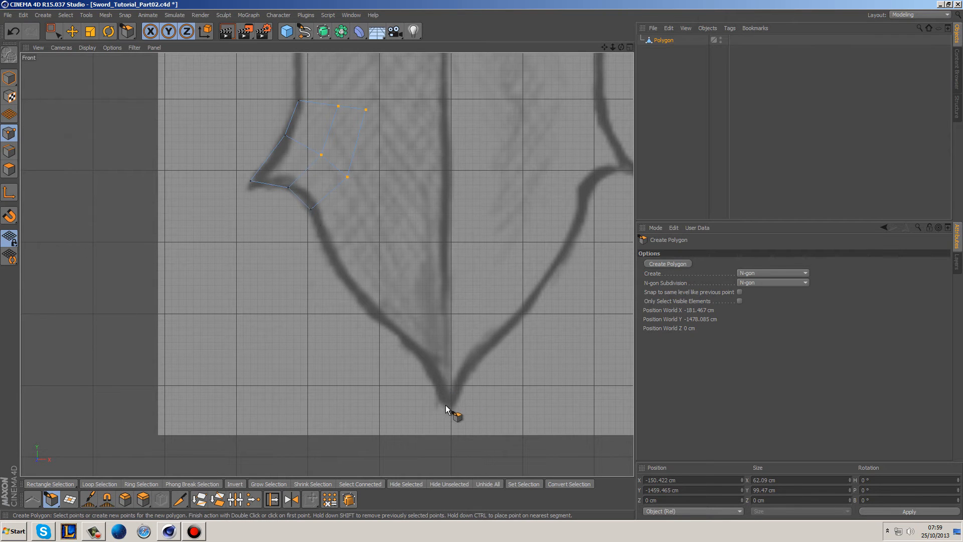
left_click(347, 177)
left_click(394, 181)
left_click(393, 106)
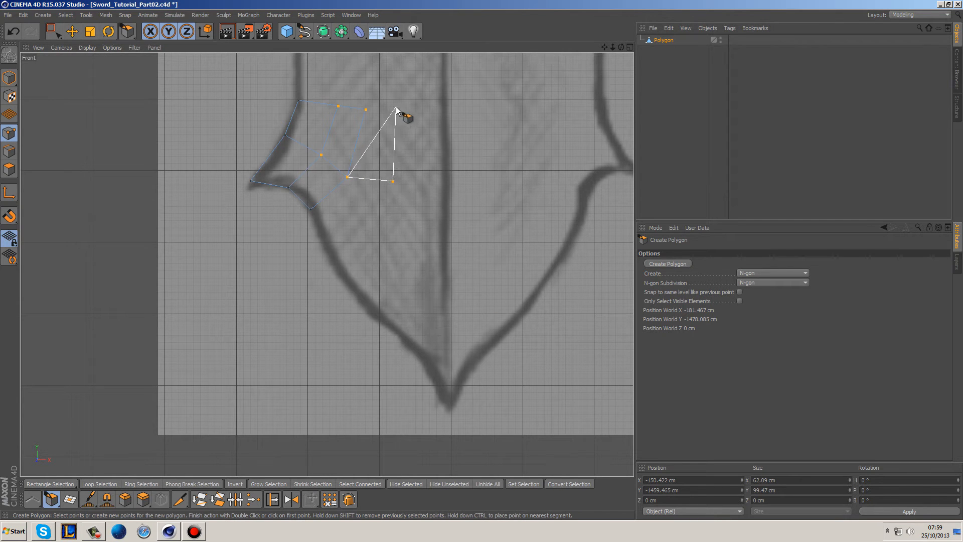
left_click(366, 108)
left_click(347, 176)
Add a second, narrower quad to the strip on the side facing the blade's centre line.
left_click(393, 181)
left_click(426, 181)
left_click(426, 100)
left_click(394, 107)
left_click(393, 181)
Close the strip with a final quad that reaches the blade's centre line.
left_click(426, 181)
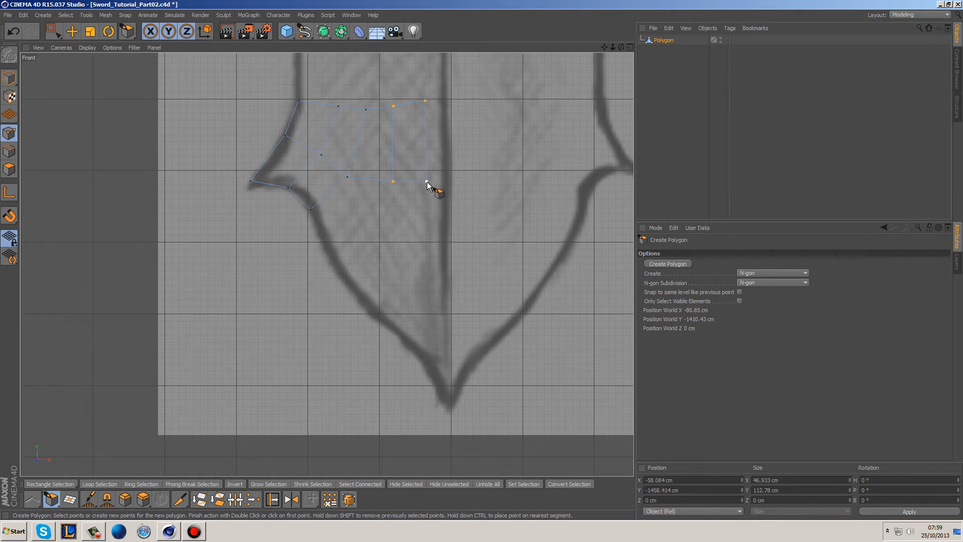
left_click(451, 182)
left_click(450, 96)
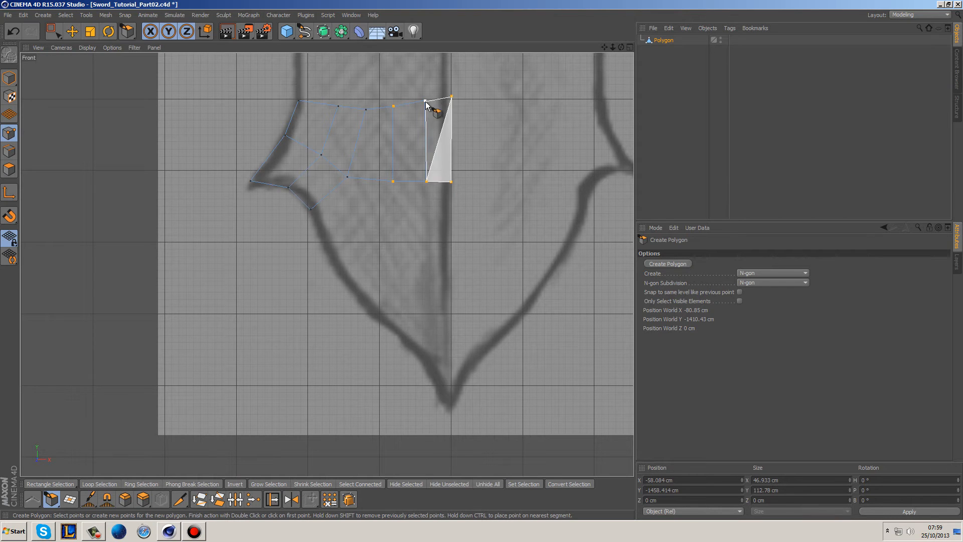
left_click(425, 101)
left_click(426, 181)
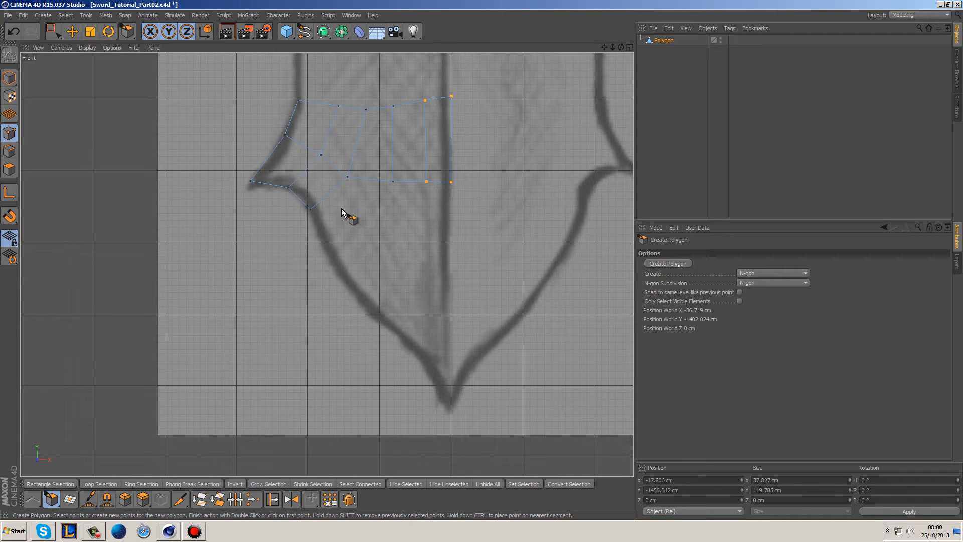
Create a triangular polygon at the very point of the blade, with its upper edge running to the centre line.
left_click(447, 404)
left_click(422, 355)
left_click(452, 352)
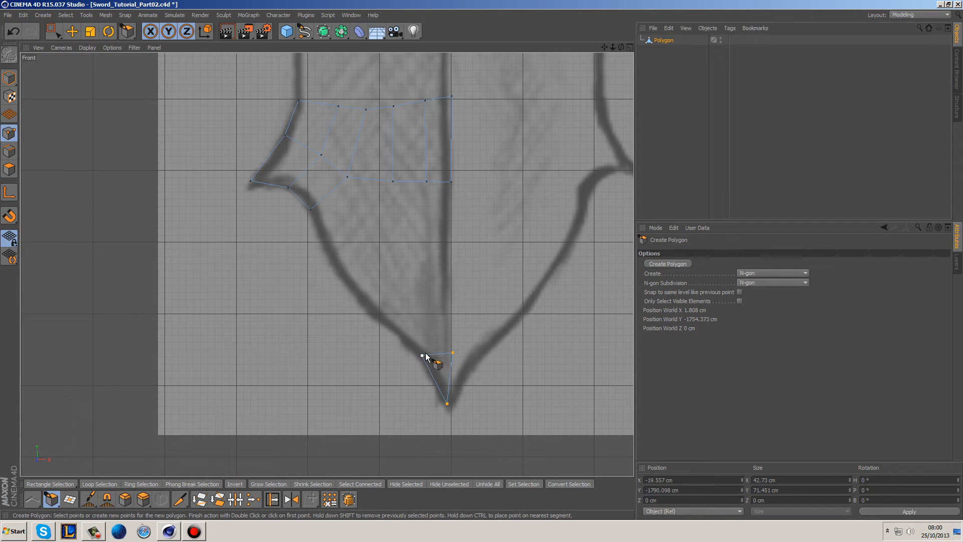
Fill the area between the tip triangle and the strip with one large polygon following the sketched outline and the centre line.
left_click(393, 328)
left_click(364, 298)
left_click(340, 270)
left_click(323, 232)
left_click(311, 209)
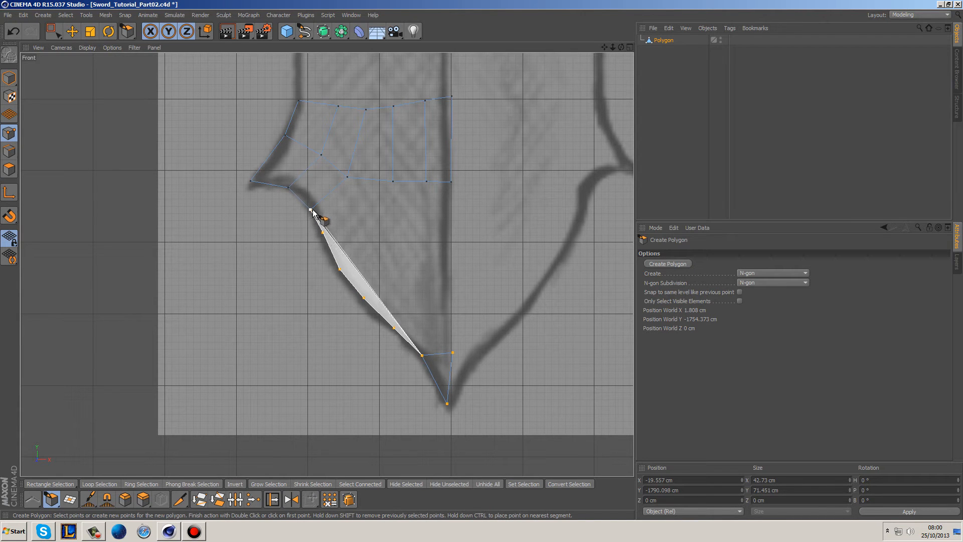
left_click(347, 177)
left_click(392, 181)
left_click(426, 181)
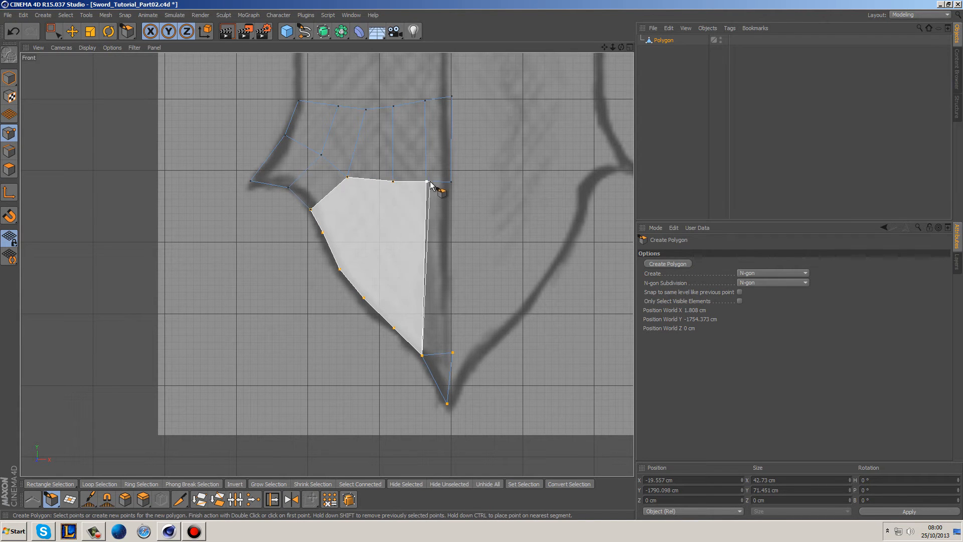
left_click(451, 181)
left_click(452, 352)
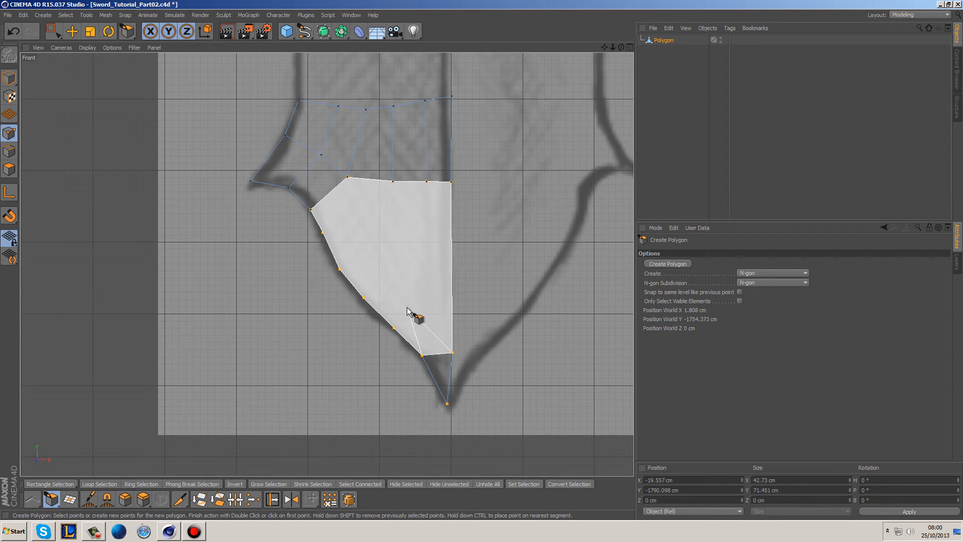
left_click(420, 354)
Select the points along the centre line with Live Selection, set their X size to 0 and clear the selection.
left_click(53, 31)
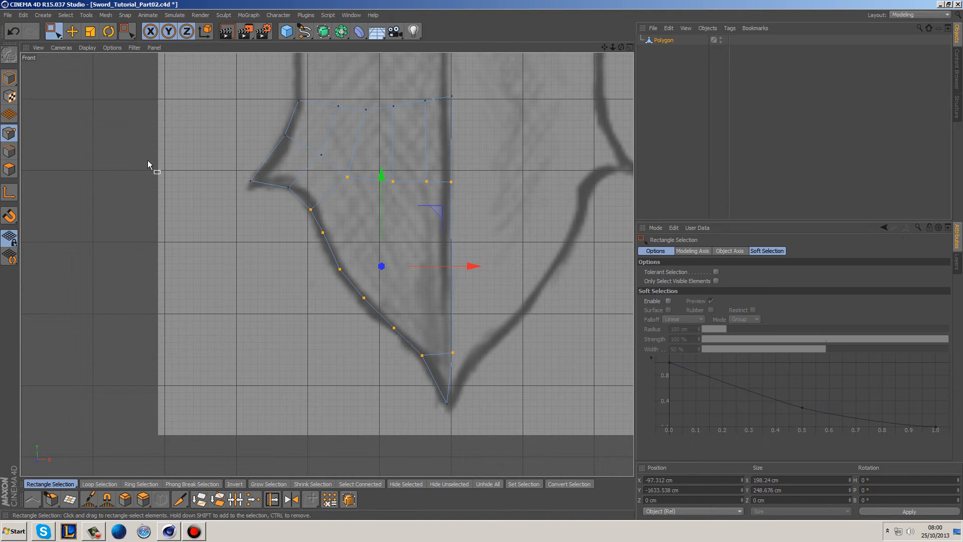
left_click_drag(53, 31, 75, 47)
left_click(74, 45)
left_click(527, 282)
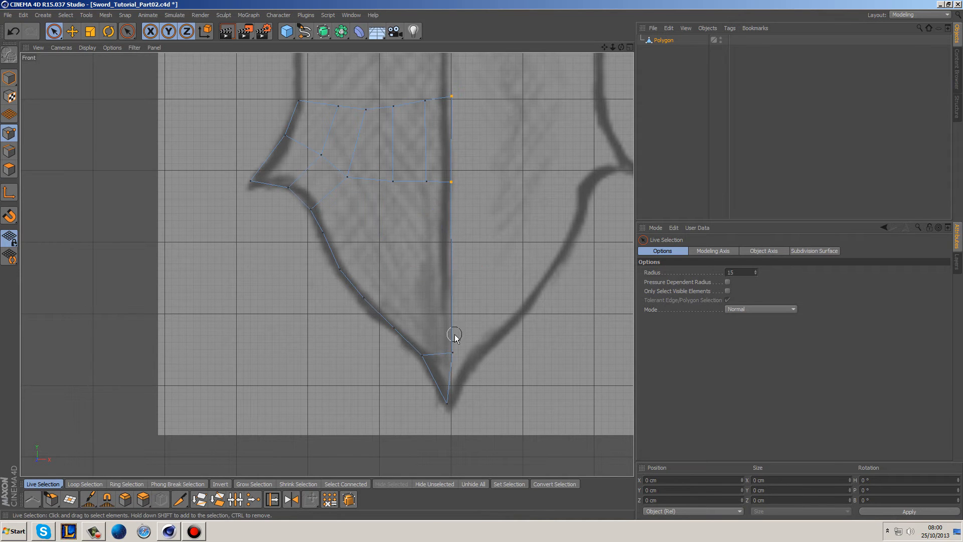
left_click(447, 401, "shift")
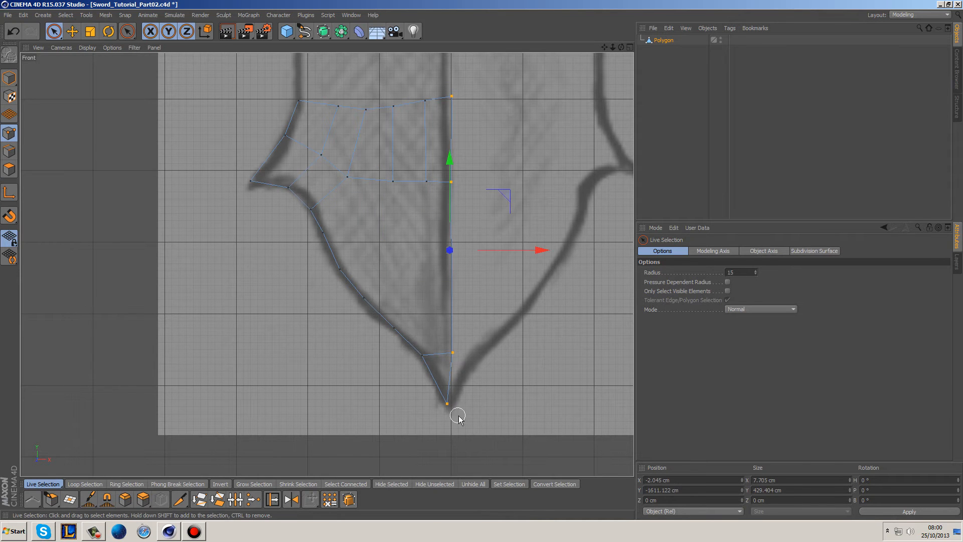
left_click(767, 480)
type("0")
key("Return")
left_click_drag(510, 248, 510, 248)
left_click(534, 327)
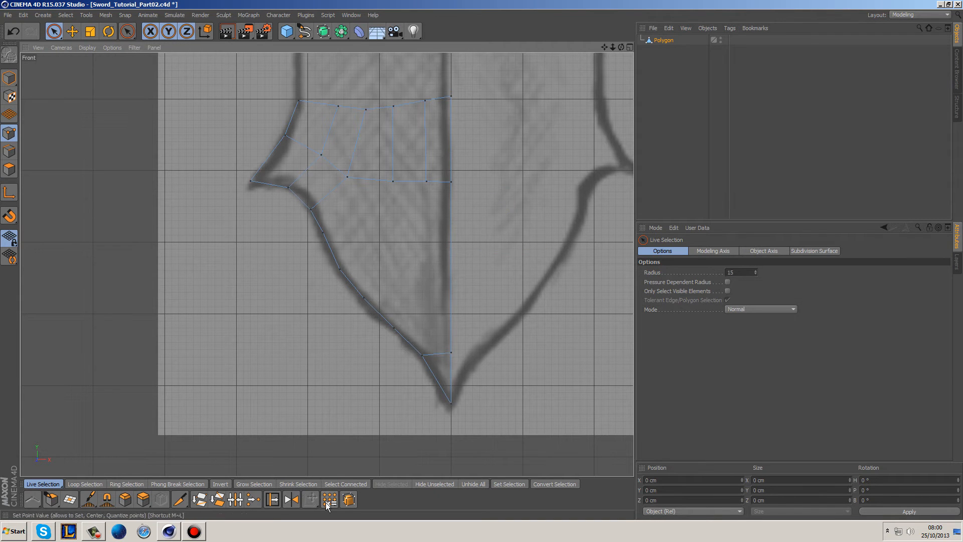
Set the Knife to Line mode and cut across the middle of the tip triangle.
left_click(179, 499)
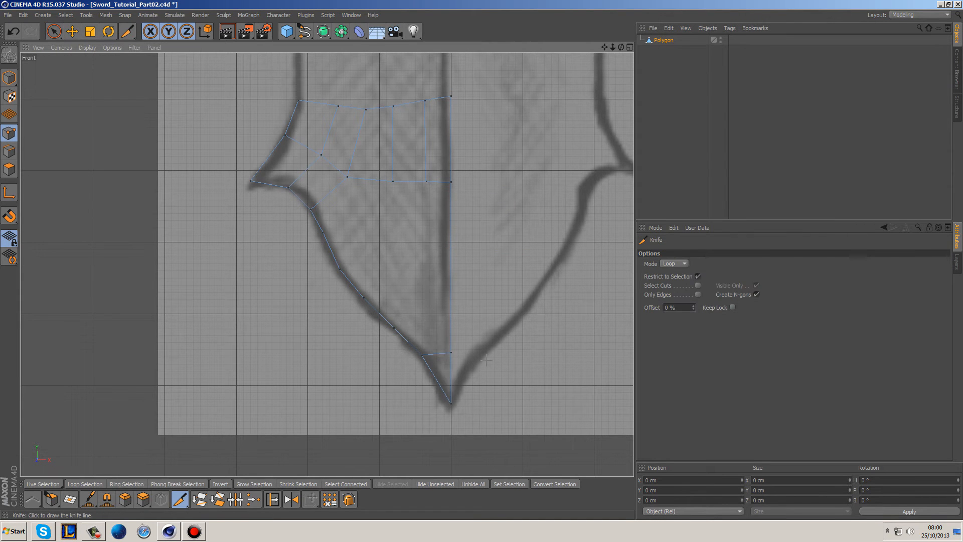
left_click(674, 263)
left_click(675, 269)
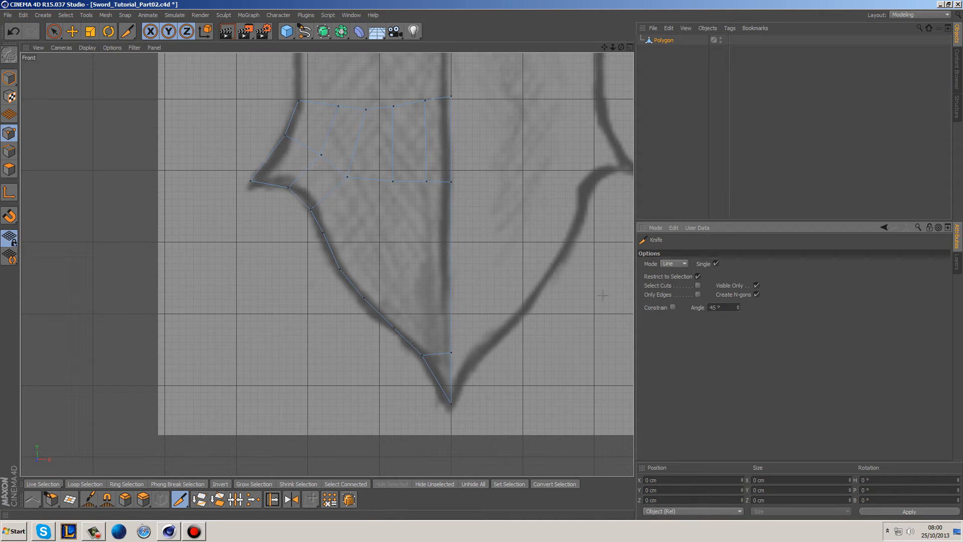
left_click_drag(395, 383, 495, 370)
Adjust the two outer points just above the blade's tip to fit the sketched outline, and clear the selection.
left_click(53, 31)
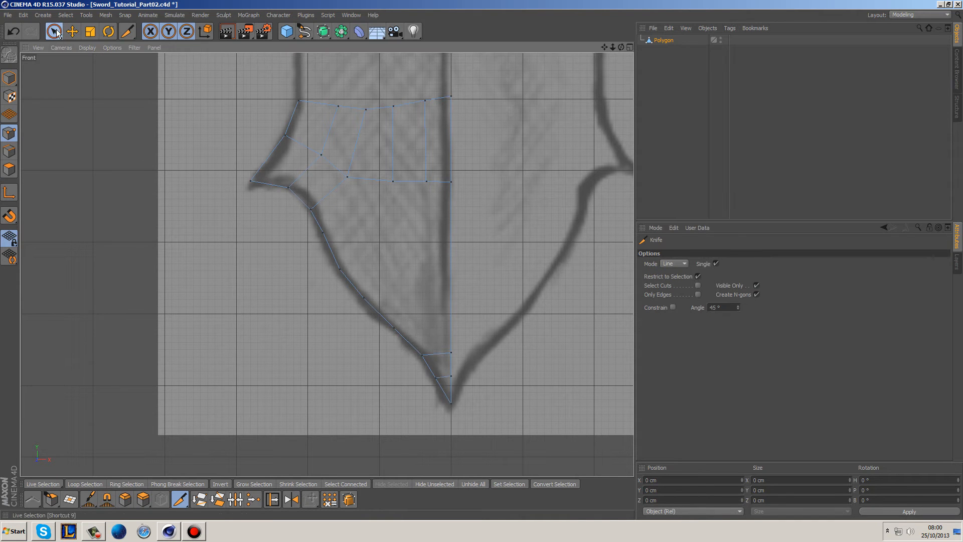
left_click(435, 377)
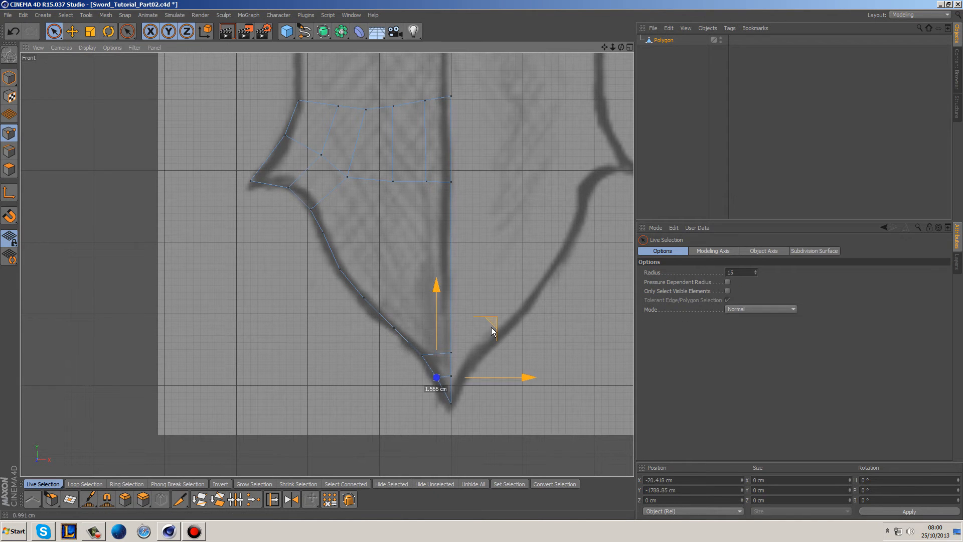
left_click(422, 355)
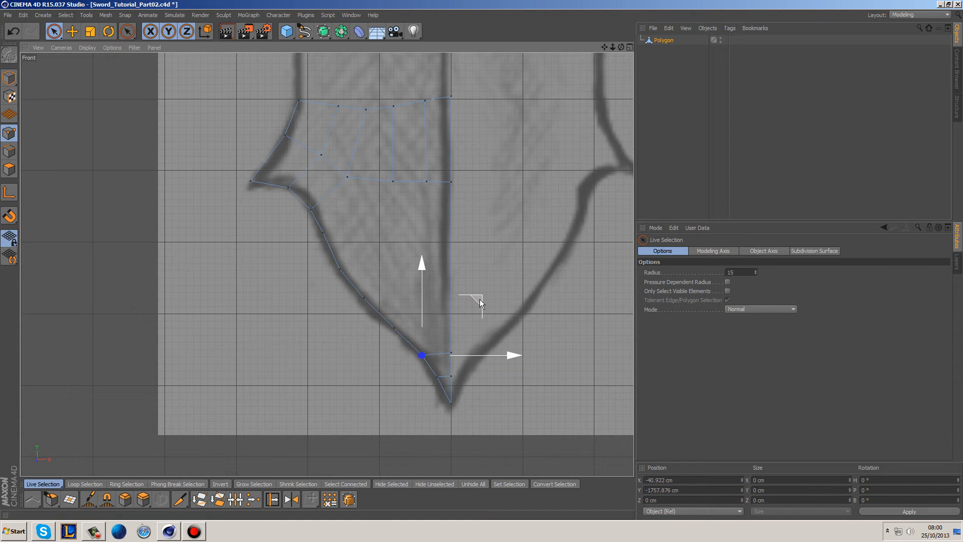
left_click(526, 284)
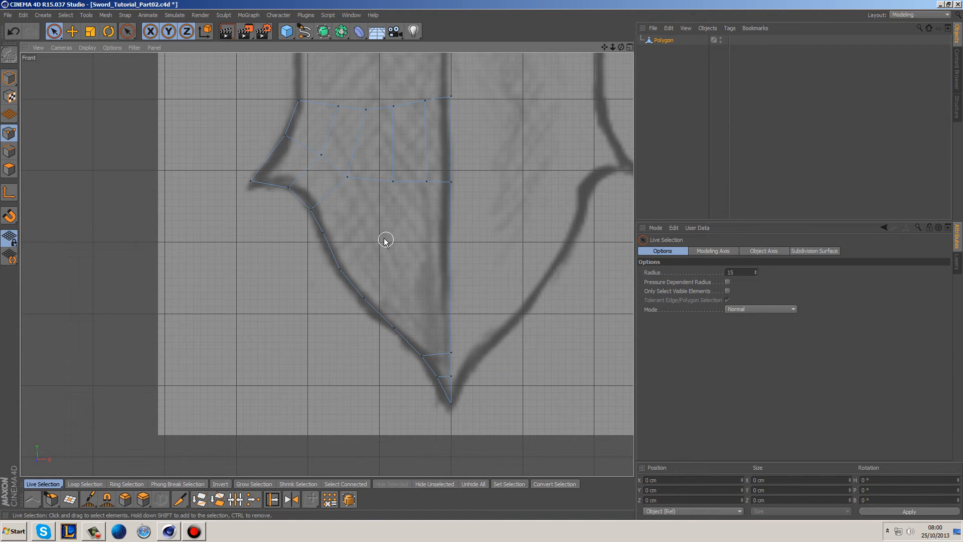
Knife four crosswise cuts through the large polygon, from its outline points to the centre line.
left_click(179, 499)
mouse_move(322, 232)
left_mouse_down()
mouse_move(344, 268)
mouse_move(394, 231)
mouse_move(479, 227)
left_mouse_up()
left_click_drag(333, 273, 492, 253)
left_click_drag(457, 293, 474, 286)
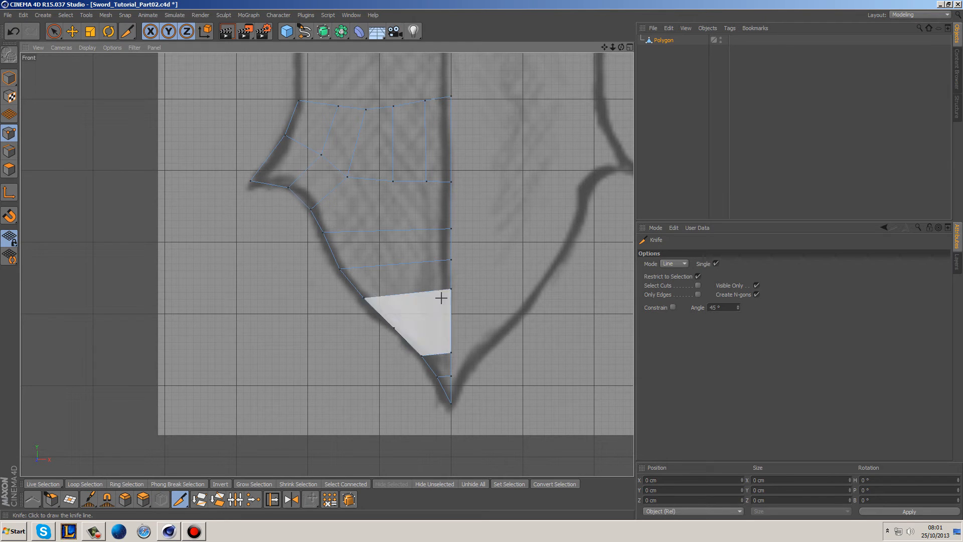
left_click_drag(393, 327, 460, 318)
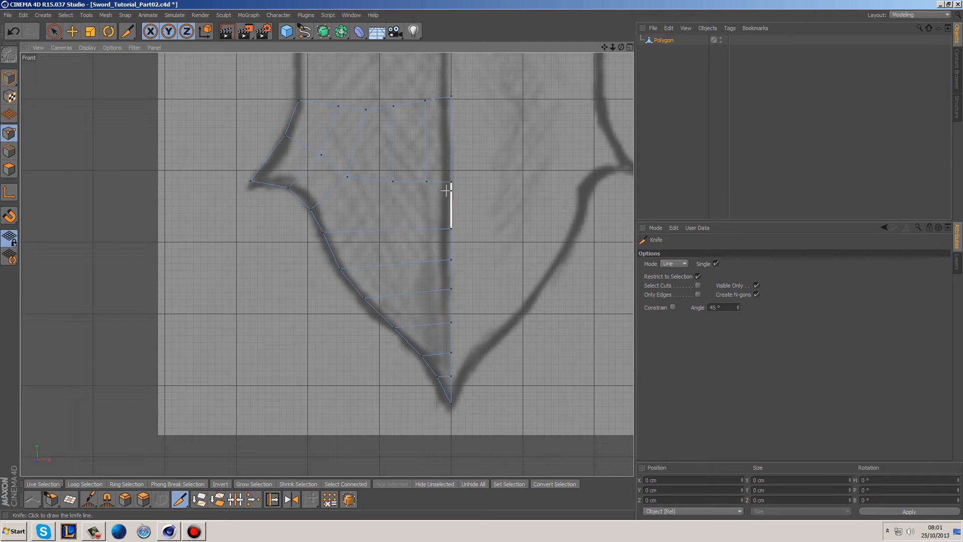
Knife two lengthwise cuts from the strip's two lower points nearest the centre line down to the crosswise cut above the tip.
left_click_drag(426, 181, 443, 375)
left_click_drag(393, 181, 416, 325)
scroll(437, 376, "up", 3)
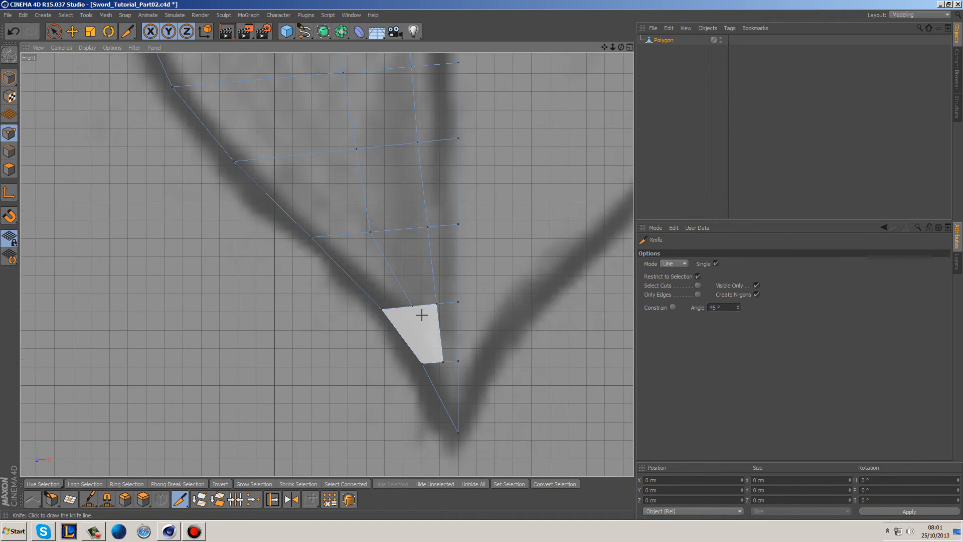
scroll(423, 316, "up", 2)
left_click_drag(409, 302, 437, 377)
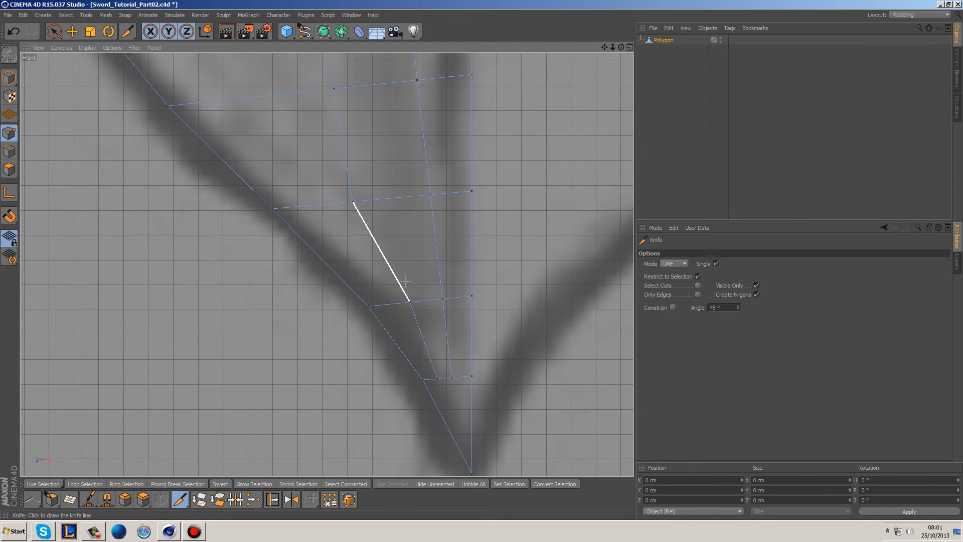
Knife a third lengthwise cut, nearer the outline, from the strip's remaining lower point down to the lowest crosswise cut.
scroll(417, 254, "down", 4)
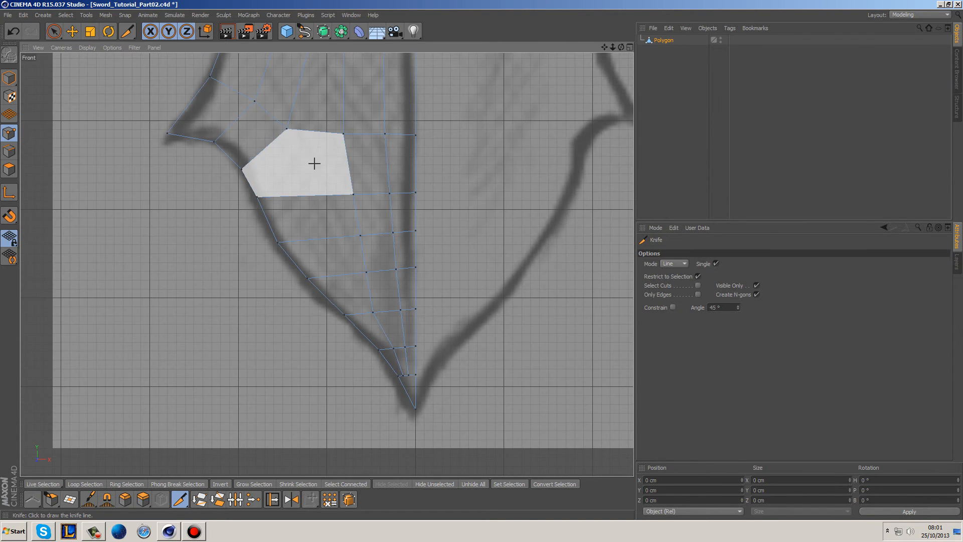
left_click_drag(287, 130, 338, 275)
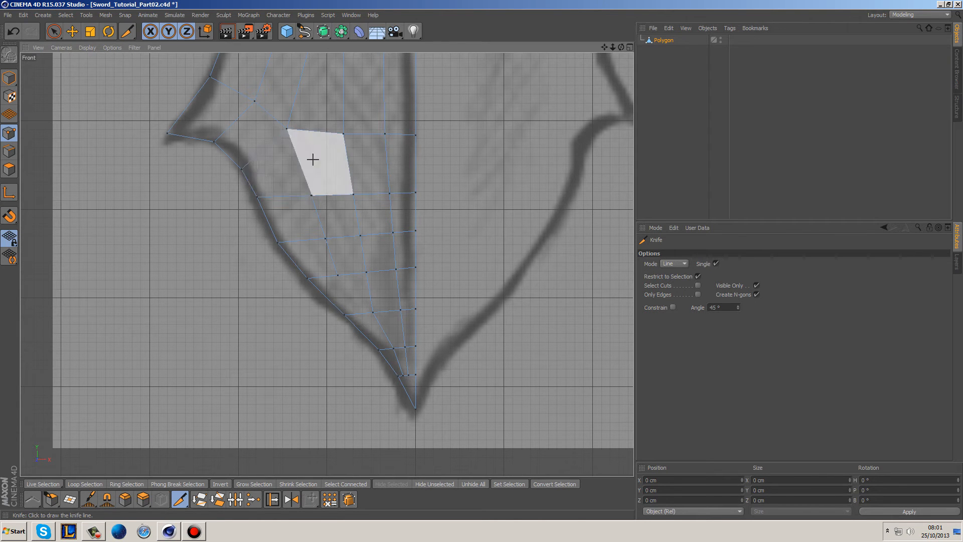
left_click_drag(312, 195, 325, 237)
left_click_drag(337, 275, 393, 348)
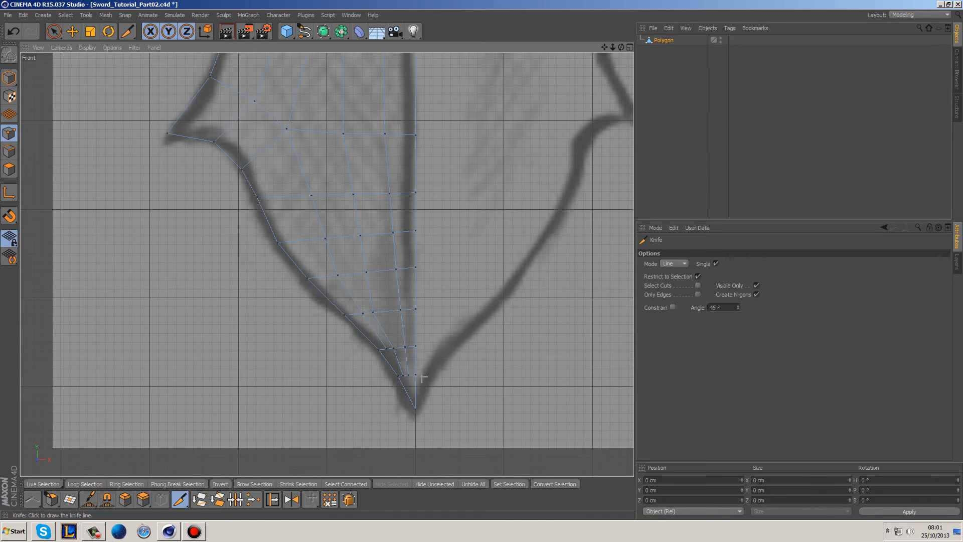
scroll(433, 384, "up", 4)
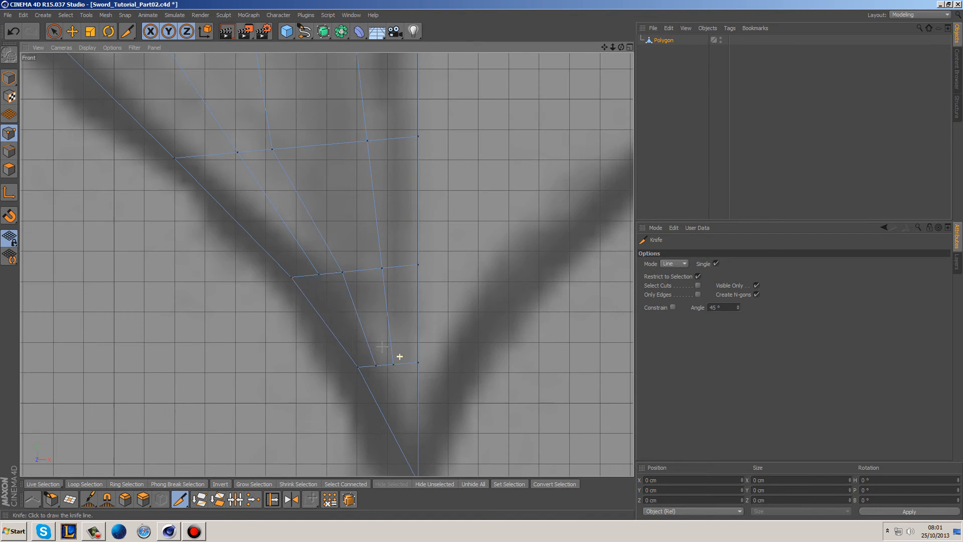
left_click(365, 366)
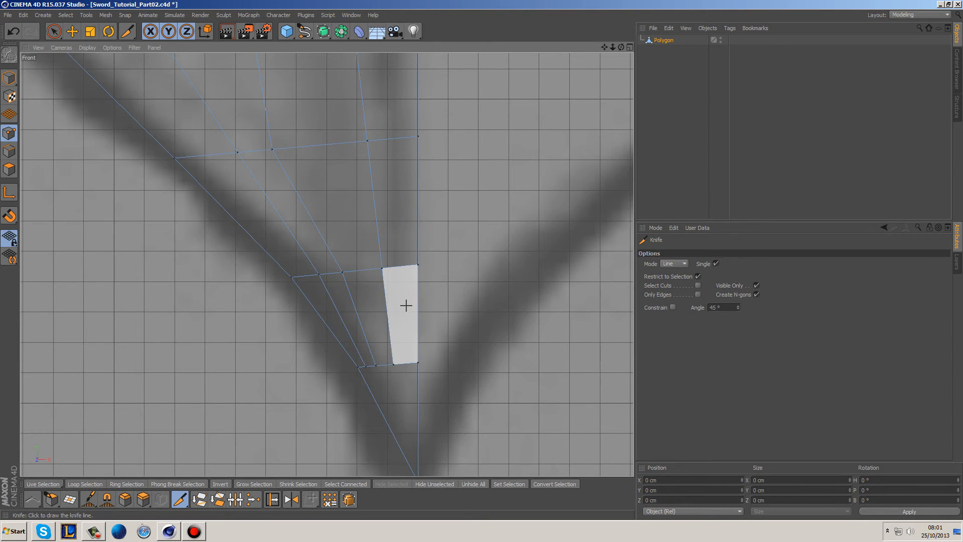
Flatten the mesh's top row of points to a Y size of 0, raise the row slightly, and clear the selection.
scroll(441, 281, "down", 3)
scroll(327, 265, "up", 2)
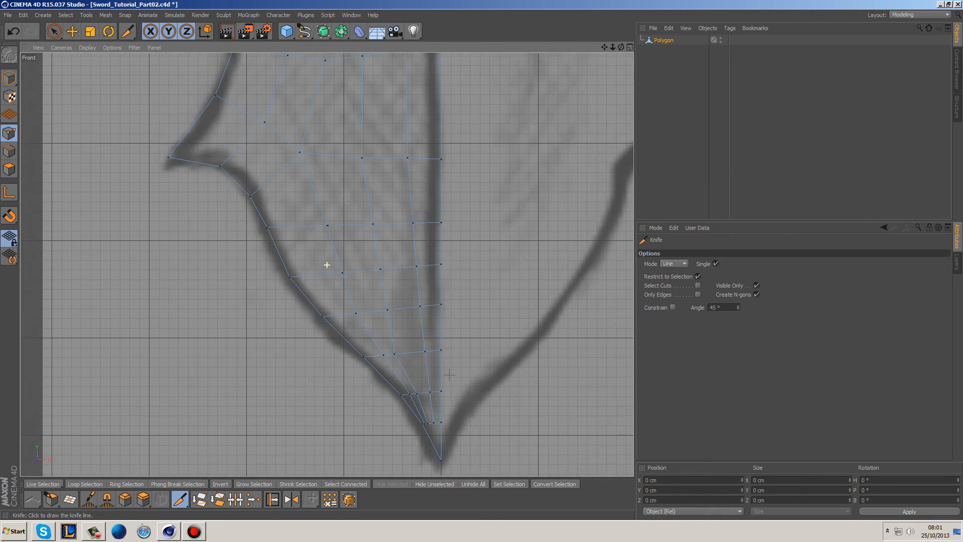
middle_click_drag(327, 265, 327, 296, "alt")
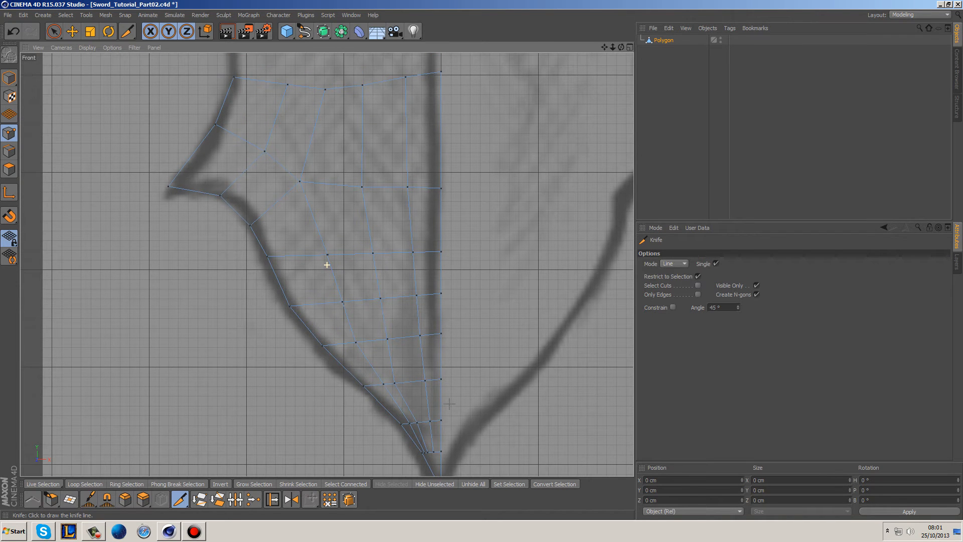
middle_click_drag(449, 403, 450, 407, "alt")
left_click(56, 35)
middle_click_drag(303, 190, 340, 297, "alt")
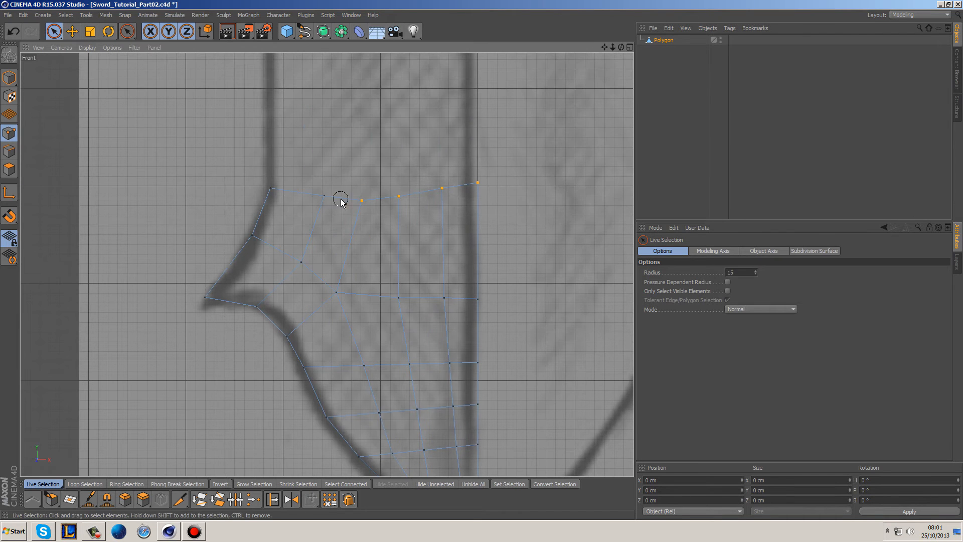
left_click(266, 186, "shift")
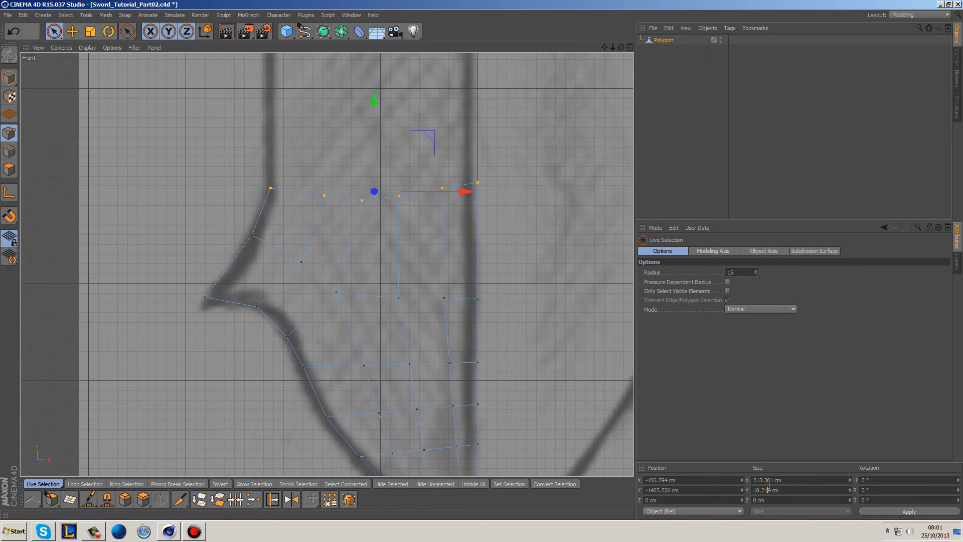
type("0")
key("Return")
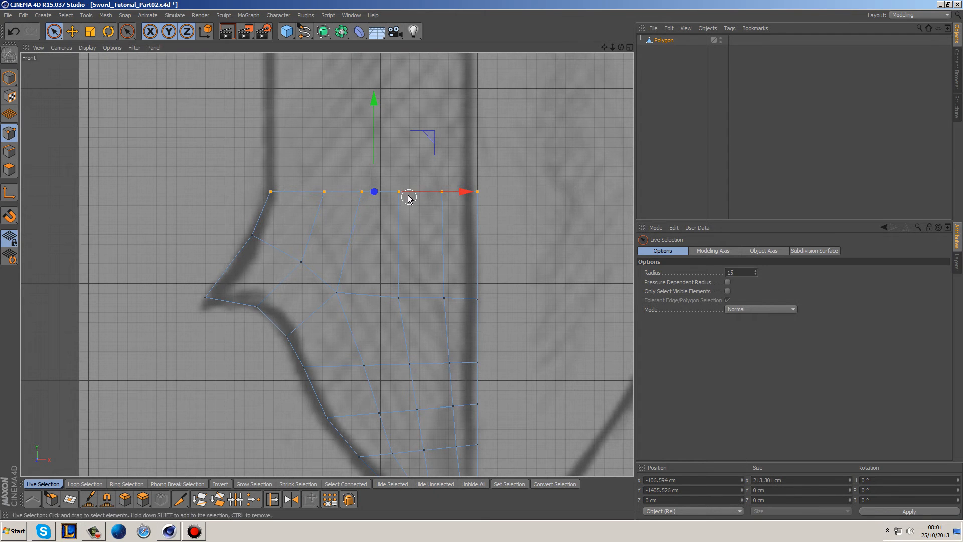
left_click_drag(371, 99, 371, 98)
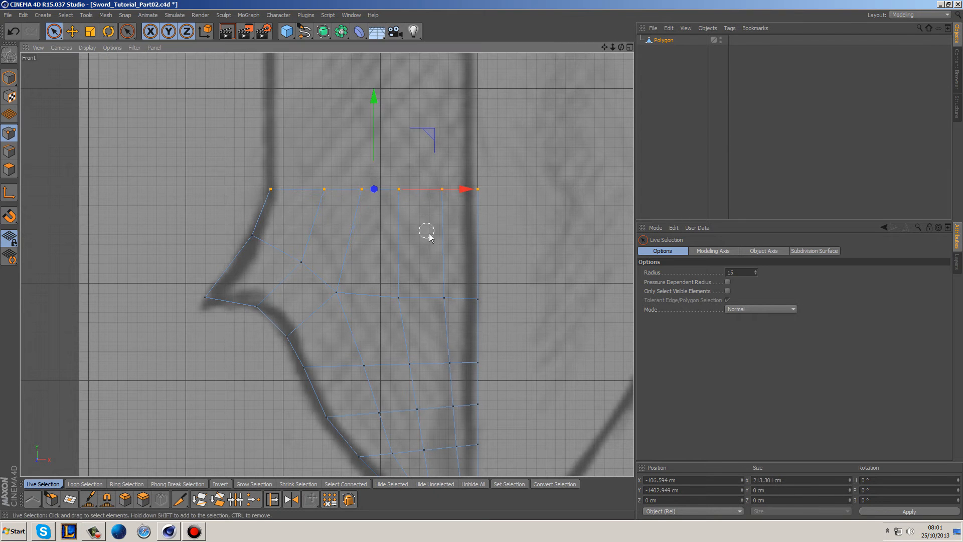
middle_click_drag(492, 279, 469, 210, "alt")
left_click(525, 292)
Knife two slanted crosswise cuts below the mesh's top row, from the outline above the barb to the centre line.
middle_click_drag(535, 325, 497, 288, "alt")
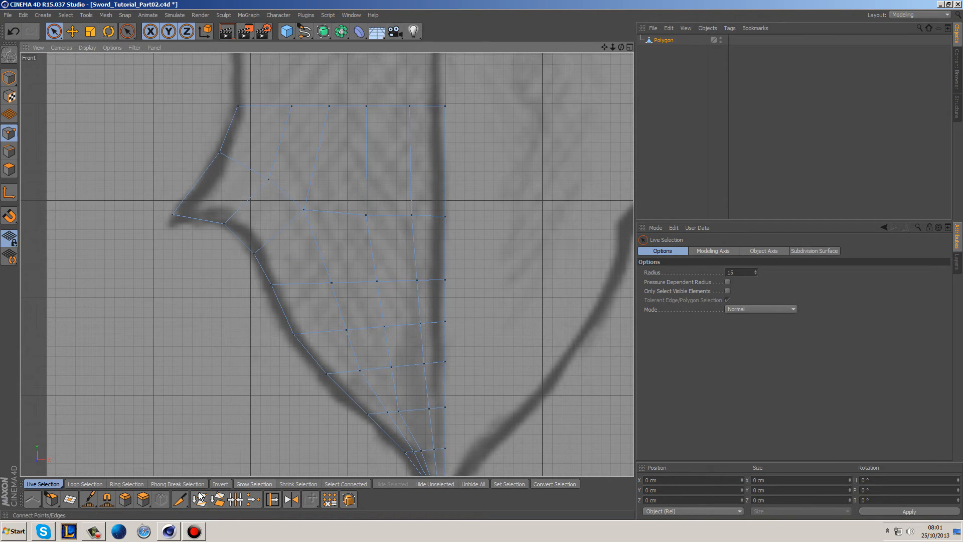
left_click(179, 498)
left_click(189, 116)
left_click(466, 181)
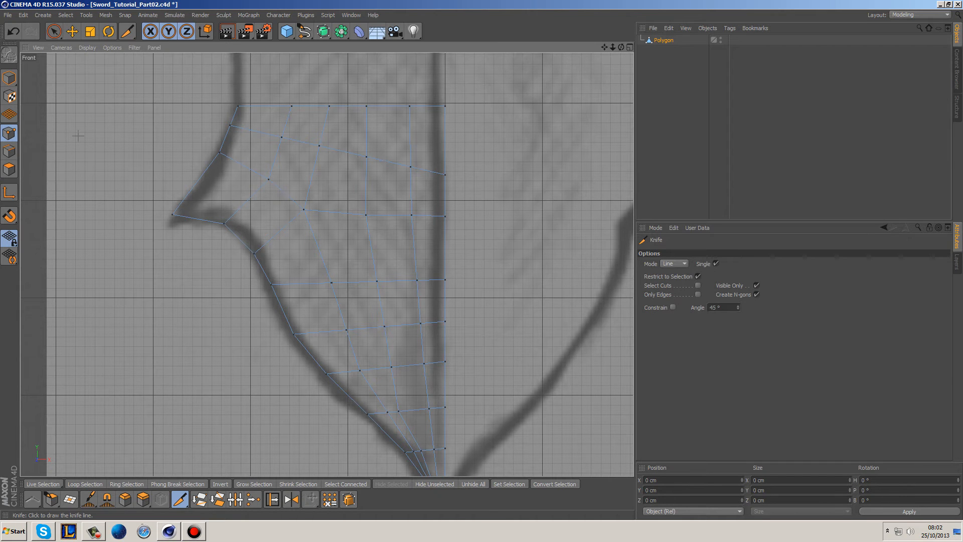
left_click(198, 132)
left_click(472, 204)
left_click(54, 31)
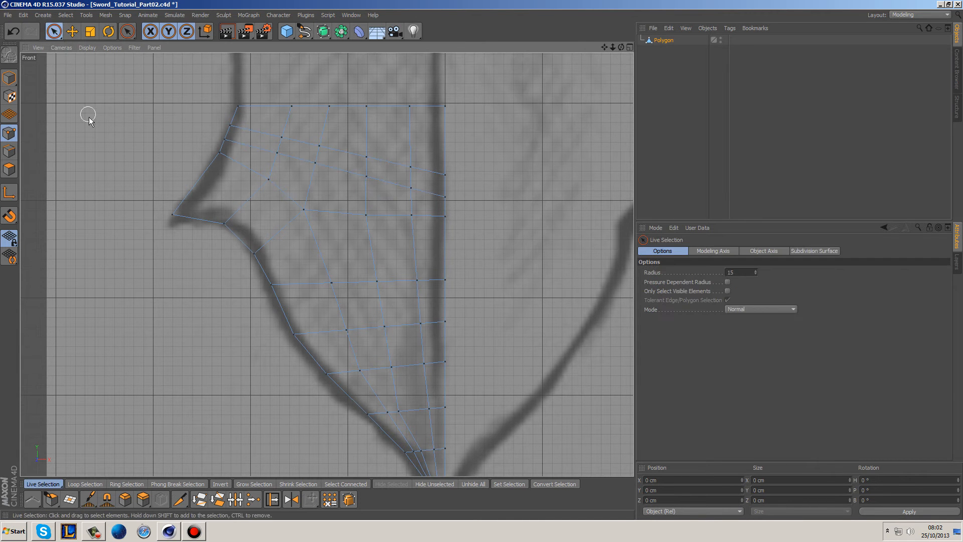
Set the Magnet to a radius of about 10.8 cm and 100 % strength, and fit the outline points above the barb to the sketch.
left_click(107, 498)
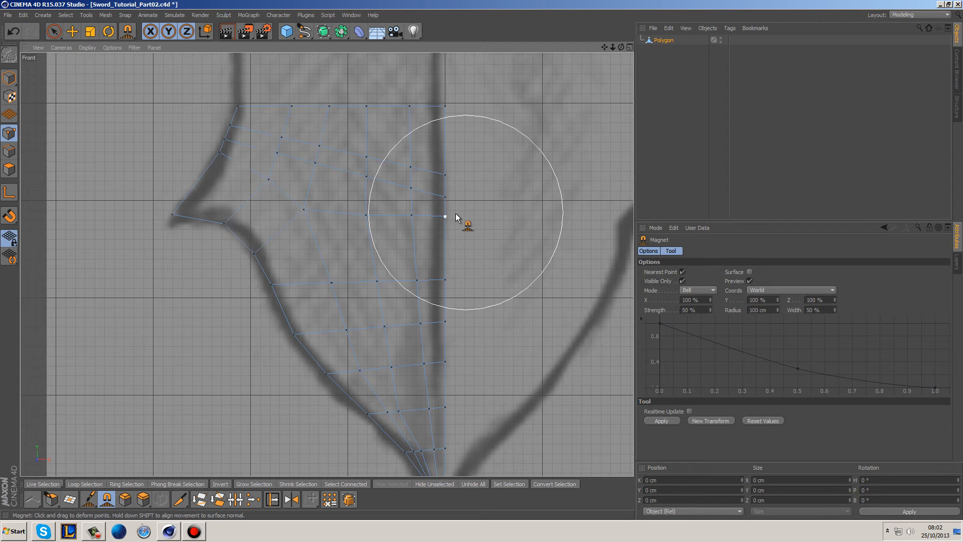
middle_click_drag(327, 217, 239, 262)
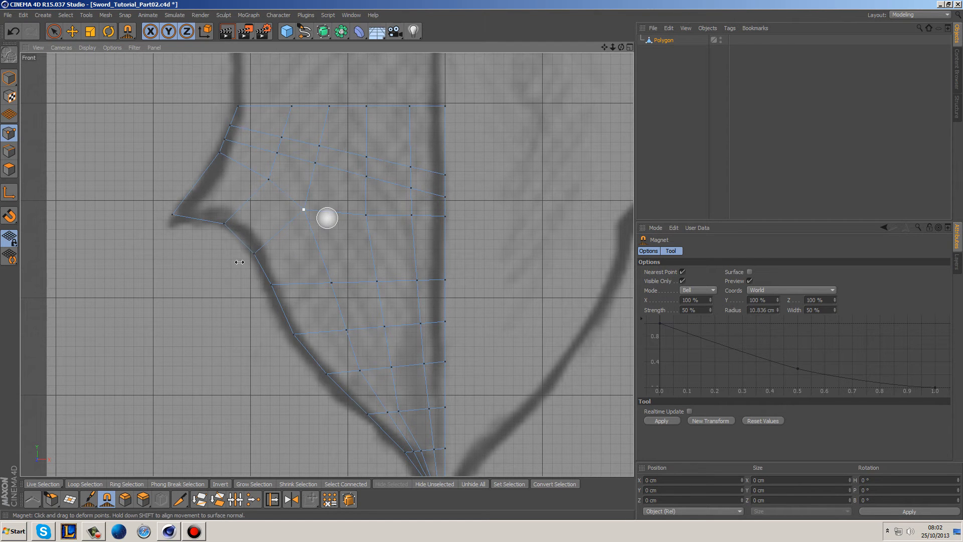
left_click_drag(218, 160, 203, 194)
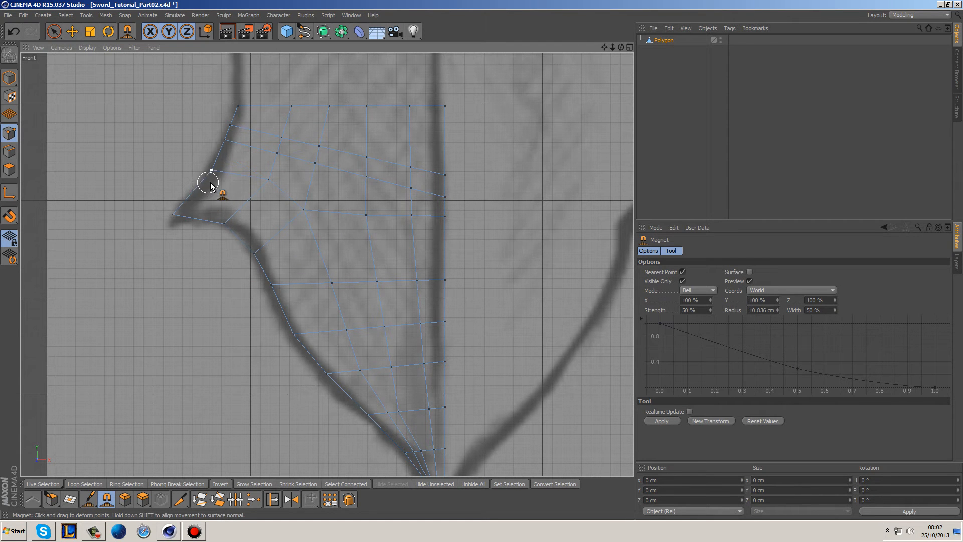
left_click(707, 309)
key("Return")
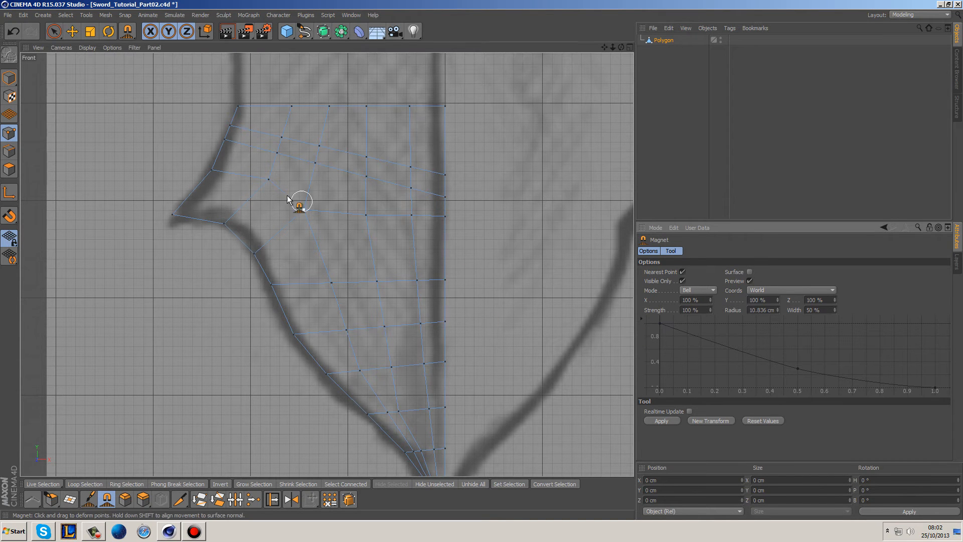
left_click_drag(209, 172, 200, 185)
mouse_move(225, 142)
left_mouse_down()
mouse_move(220, 155)
mouse_move(236, 130)
left_mouse_up()
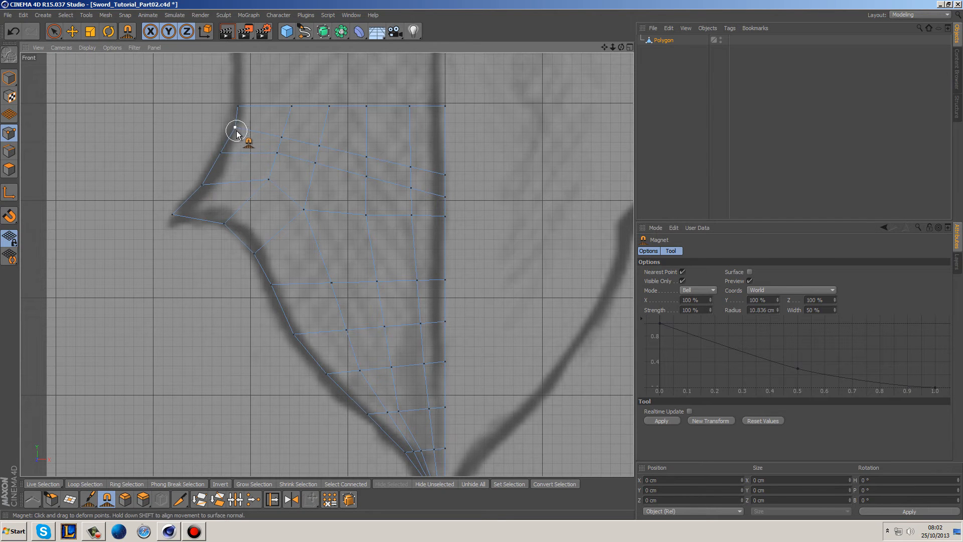
Reposition the inner points of the outer and middle lengthwise columns with the Magnet to space them evenly between outline and centre line.
left_click_drag(270, 181, 281, 231)
left_click_drag(335, 281, 303, 278)
left_click_drag(339, 332, 326, 333)
left_click_drag(276, 155, 335, 228)
left_click_drag(369, 181, 343, 206)
left_click_drag(370, 289, 351, 290)
left_click_drag(385, 333, 372, 329)
left_click_drag(391, 369, 388, 368)
left_click_drag(405, 407, 407, 407)
left_click_drag(364, 282, 366, 282)
left_click_drag(338, 228, 347, 232)
Shift the column of points nearest the centre line slightly outward, from barb level down towards the tip.
left_click_drag(413, 214, 398, 220)
left_click_drag(420, 280, 409, 282)
left_click_drag(422, 322, 415, 322)
left_click_drag(426, 361, 420, 362)
left_click_drag(431, 405, 429, 403)
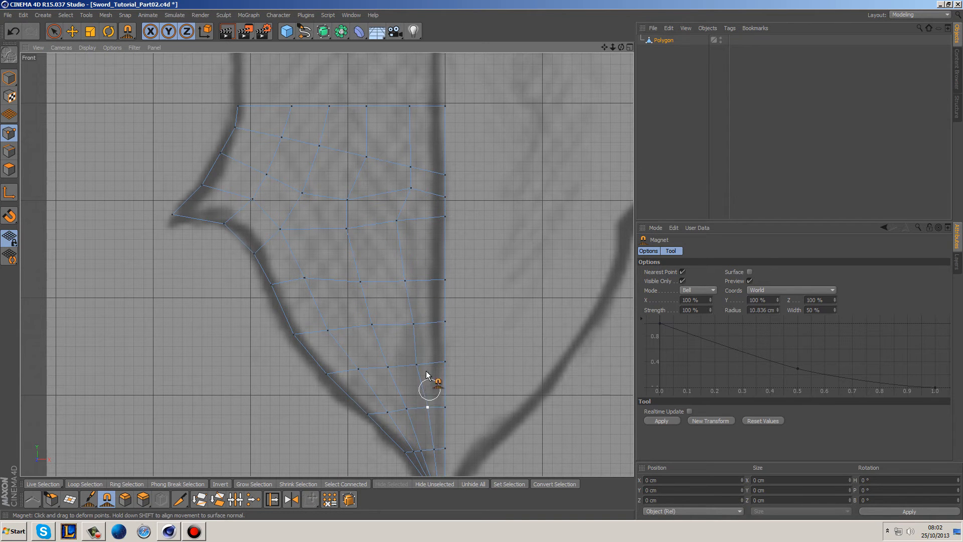
Even out the upper crosswise rows around barb level by moving their inner and centre-line points with the Magnet.
left_click_drag(396, 221, 346, 236)
left_click_drag(301, 191, 302, 186)
left_click_drag(317, 144, 409, 141)
left_click_drag(440, 172, 444, 149)
left_click_drag(440, 198, 439, 236)
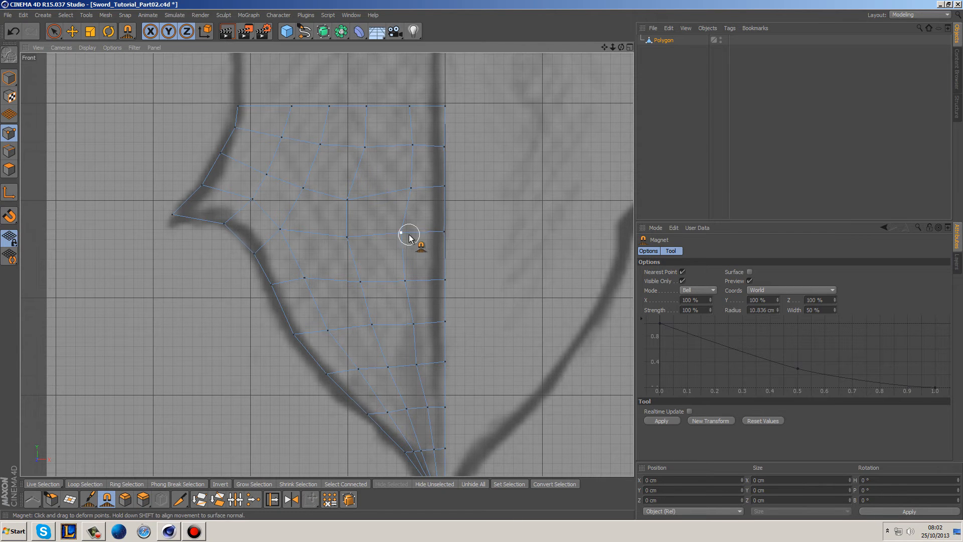
left_click_drag(348, 201, 351, 200)
Knife a short crosswise cut through the bottom polygon just above the blade's tip, from the outline to the centre line.
middle_click_drag(479, 399, 432, 267, "alt")
scroll(413, 282, "up", 3)
middle_click_drag(425, 392, 434, 301, "alt")
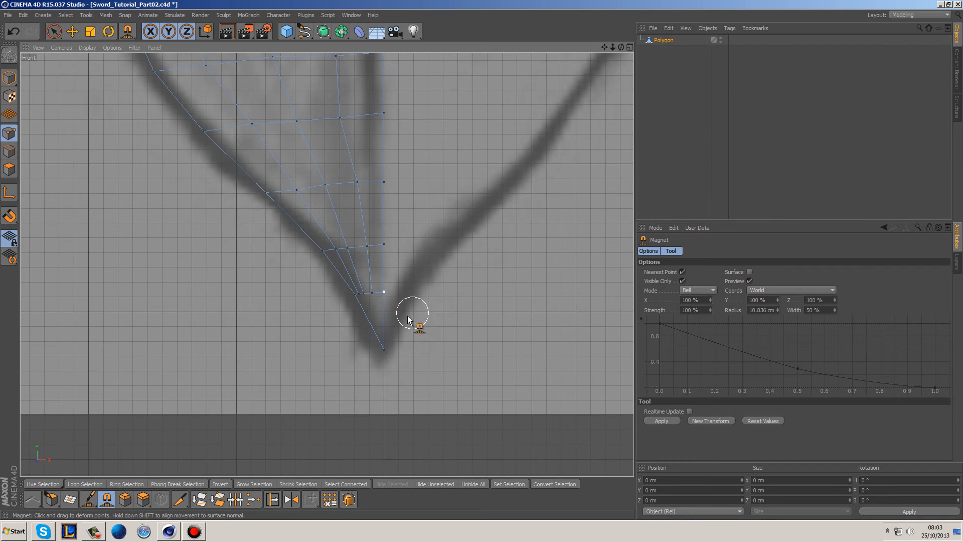
left_click(54, 32)
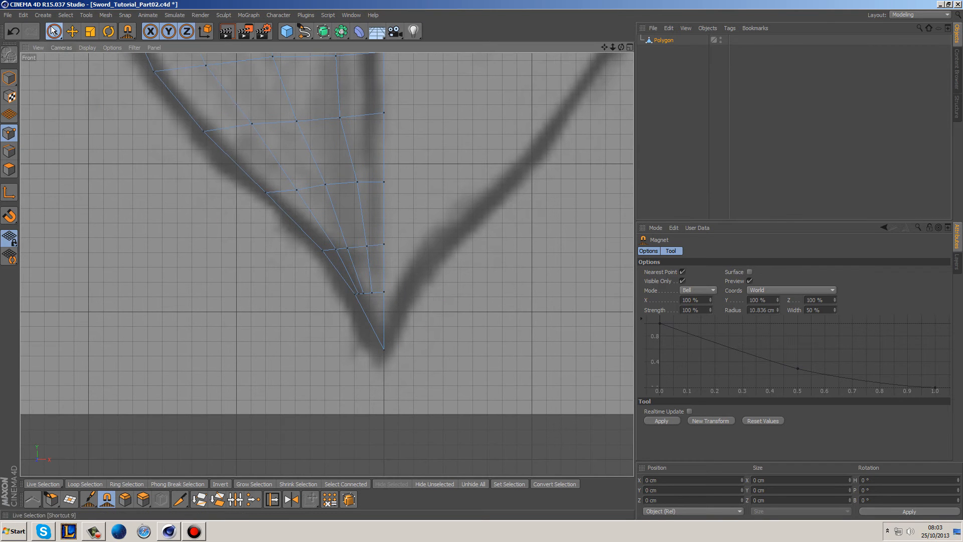
left_click(363, 293)
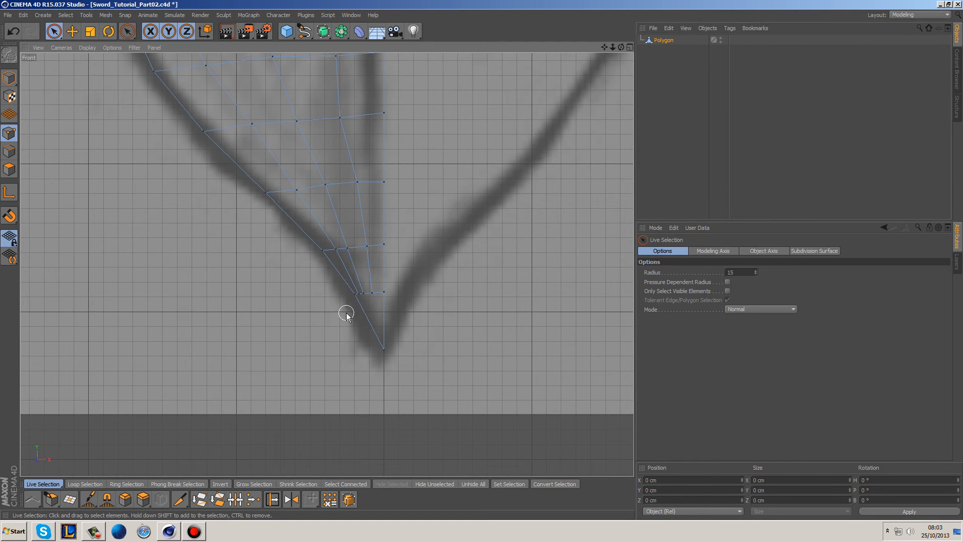
scroll(376, 355, "up", 5)
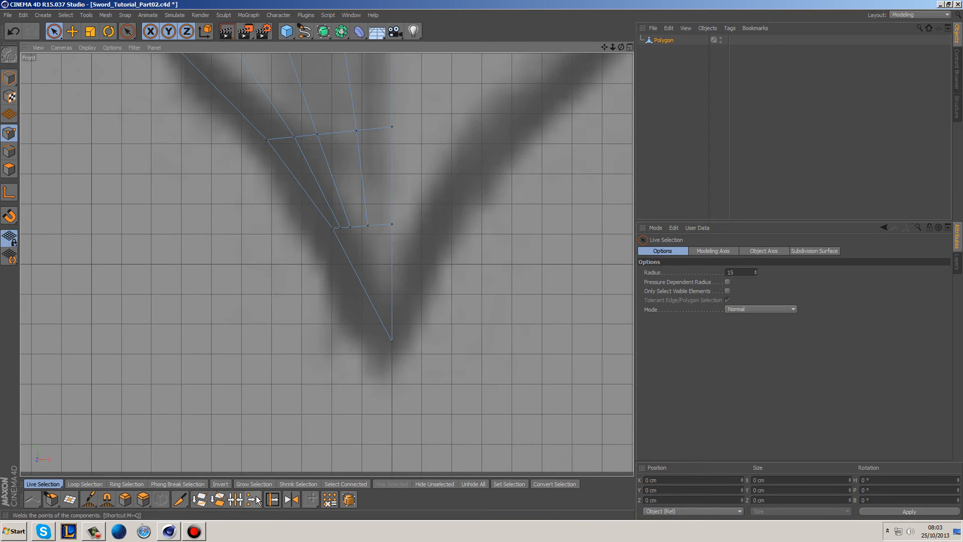
left_click(179, 499)
left_click(372, 340)
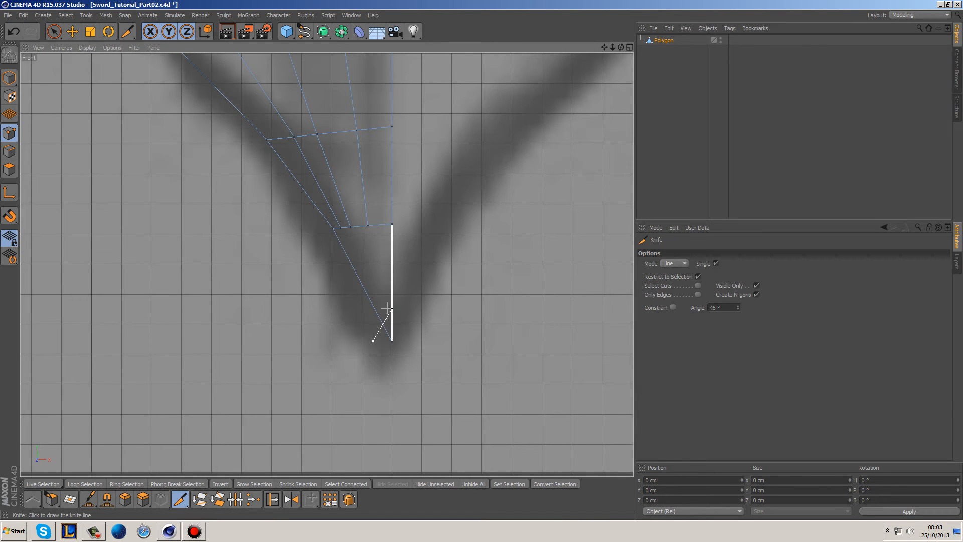
left_click(382, 303)
Knife a lengthwise cut from the middle point of the row above the tip down to the short crosswise cut.
scroll(399, 318, "up", 3)
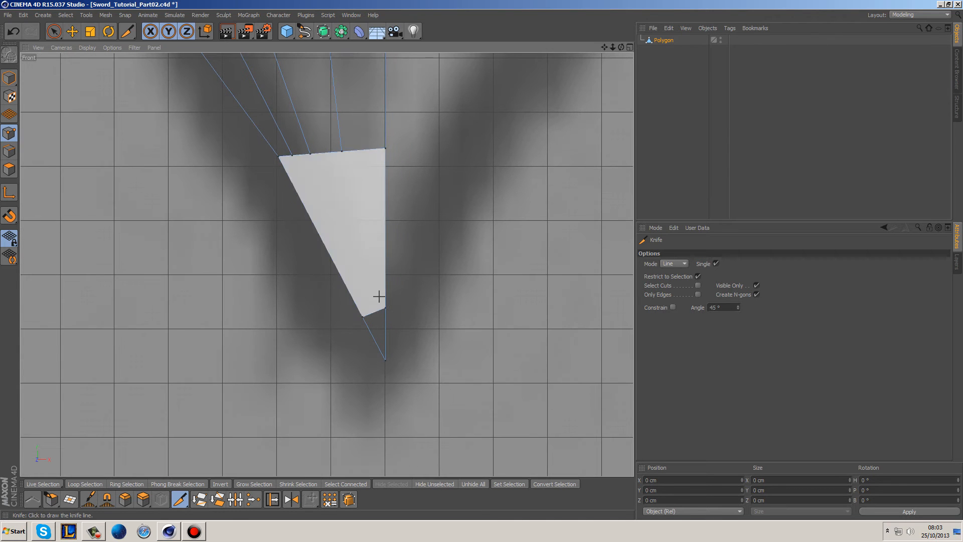
left_click(310, 154)
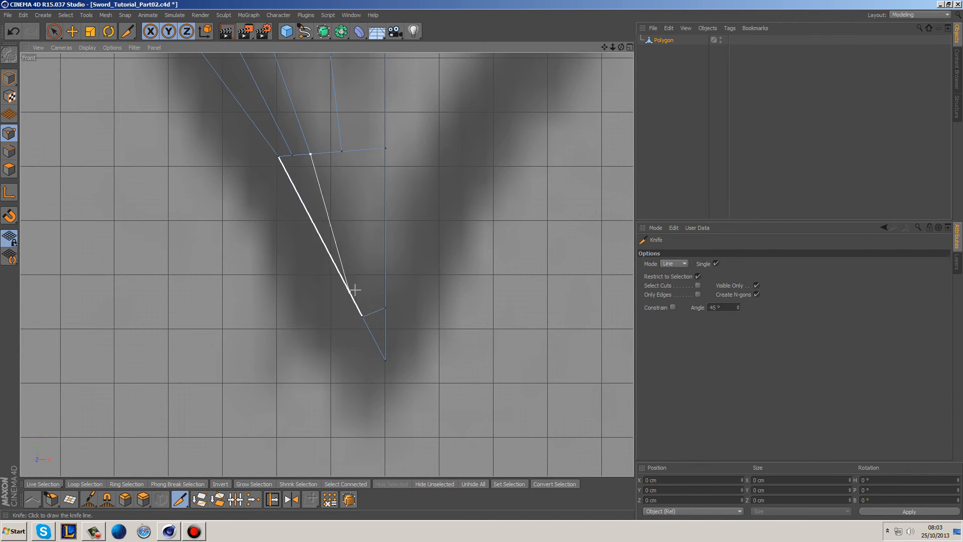
left_click(373, 311)
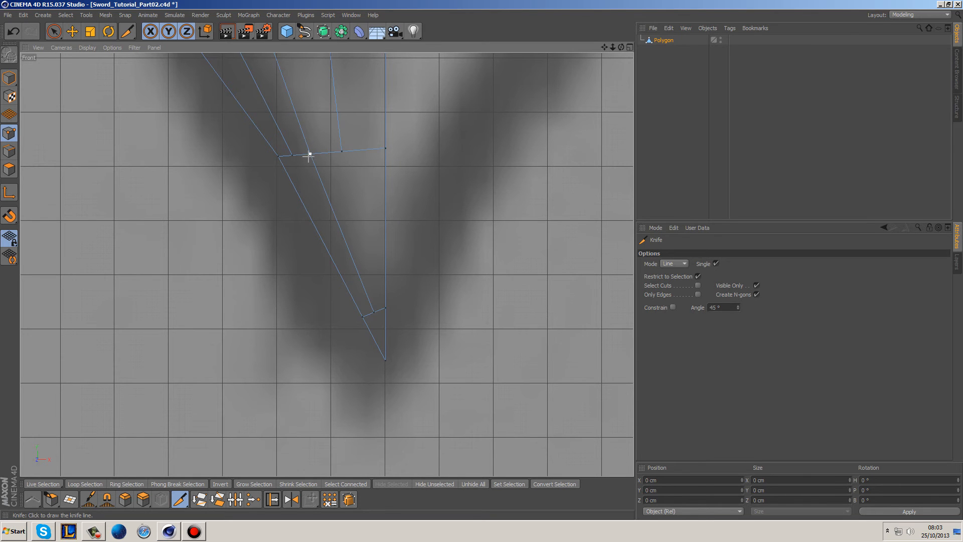
left_click(54, 31)
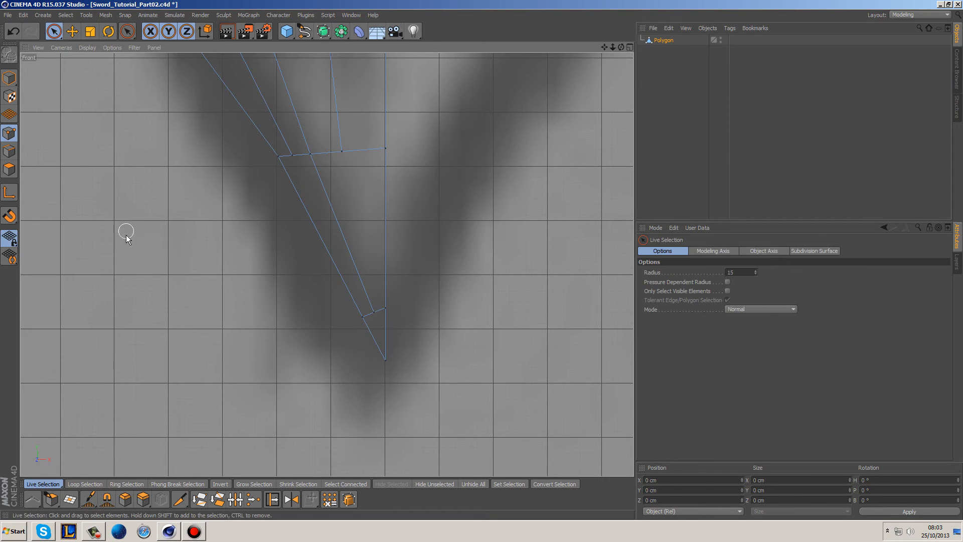
Set the Magnet radius to about 1 cm and spread the inner points of the lowest rows more evenly towards the centre line.
left_click(107, 499)
middle_click_drag(418, 320, 364, 344)
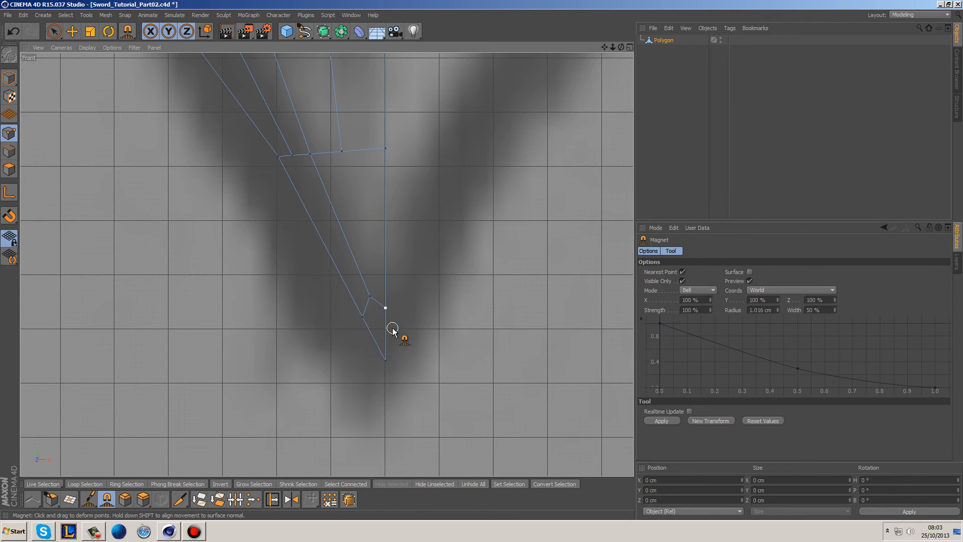
scroll(423, 339, "up", 4)
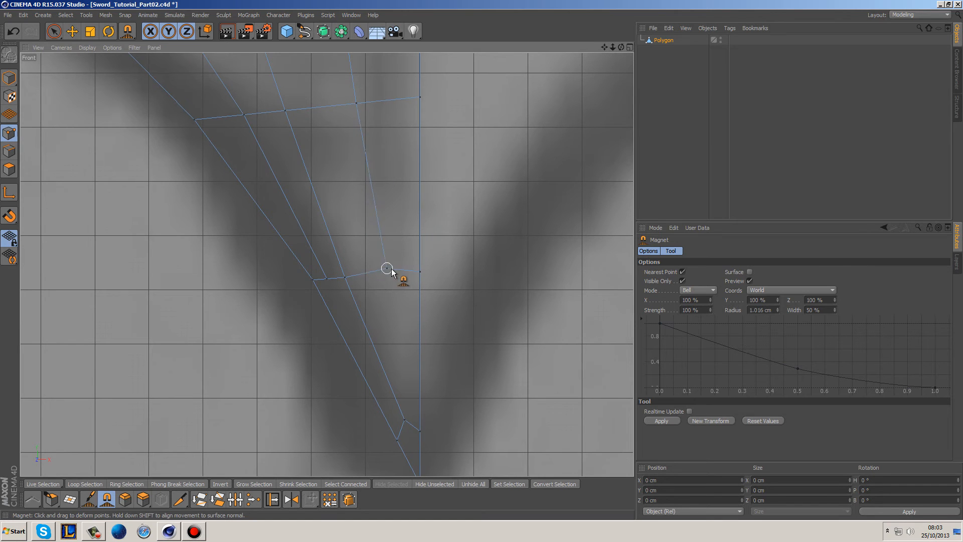
mouse_move(345, 277)
left_mouse_down()
mouse_move(366, 273)
mouse_move(337, 279)
left_mouse_up()
left_click_drag(290, 113, 307, 109)
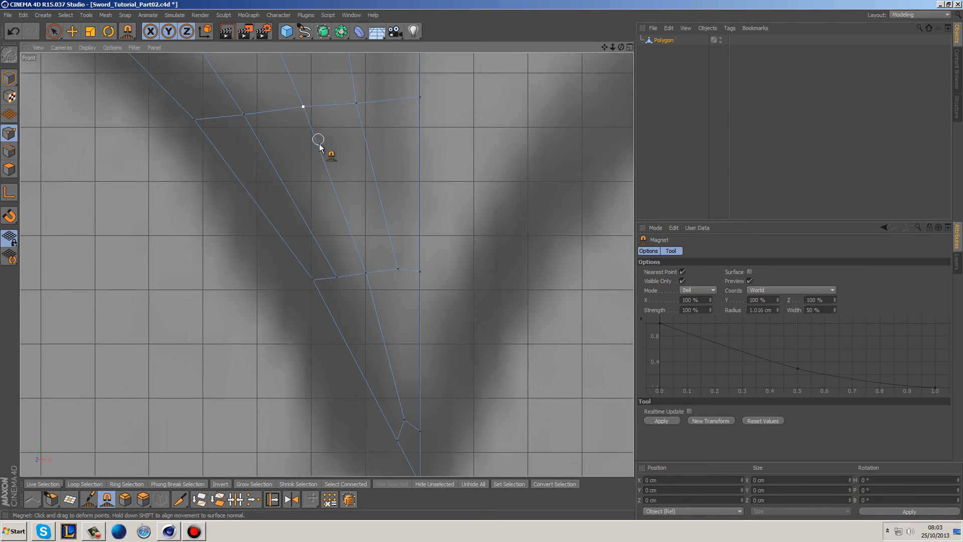
Knife cuts from the row points on either side of the middle lengthwise edge down to one shared point on that edge.
left_click(180, 500)
left_click(337, 277)
left_click(383, 339)
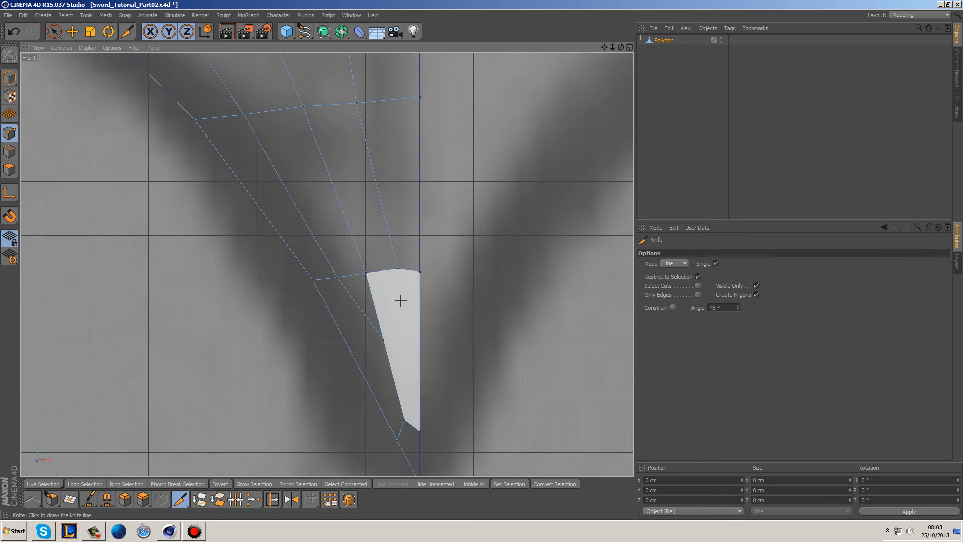
left_click(399, 269)
left_click(383, 339)
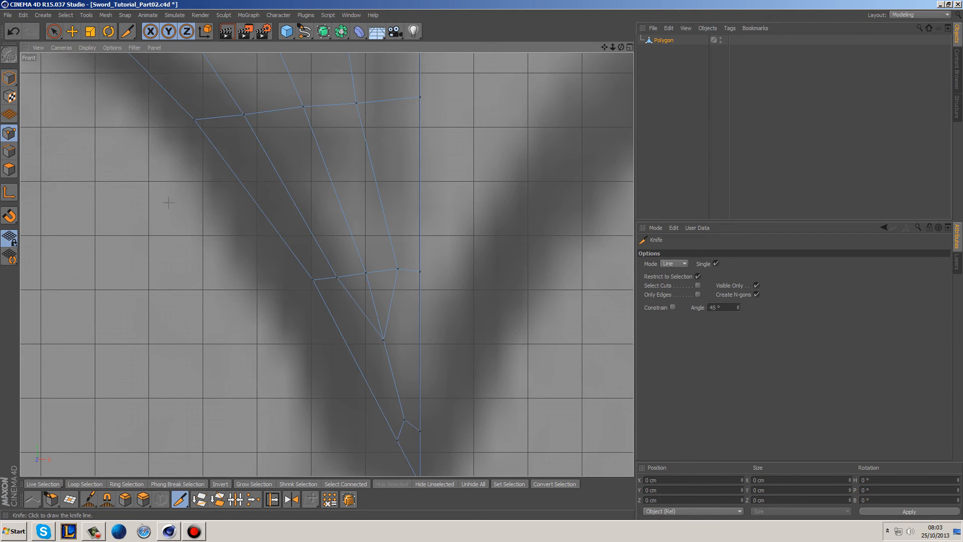
Dissolve the middle edge segment between the two converging cuts above the tip.
left_click(54, 31)
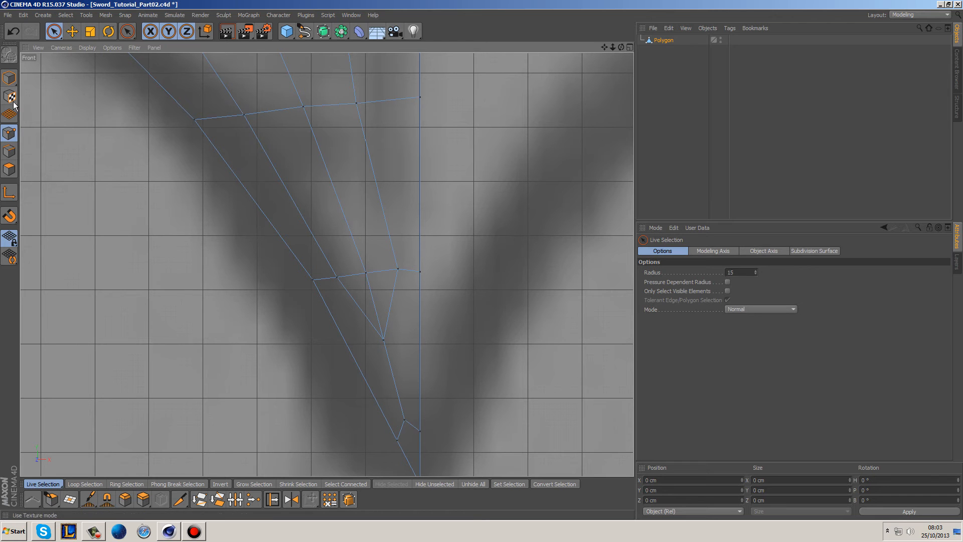
left_click(8, 151)
left_click(374, 306)
right_click(430, 320)
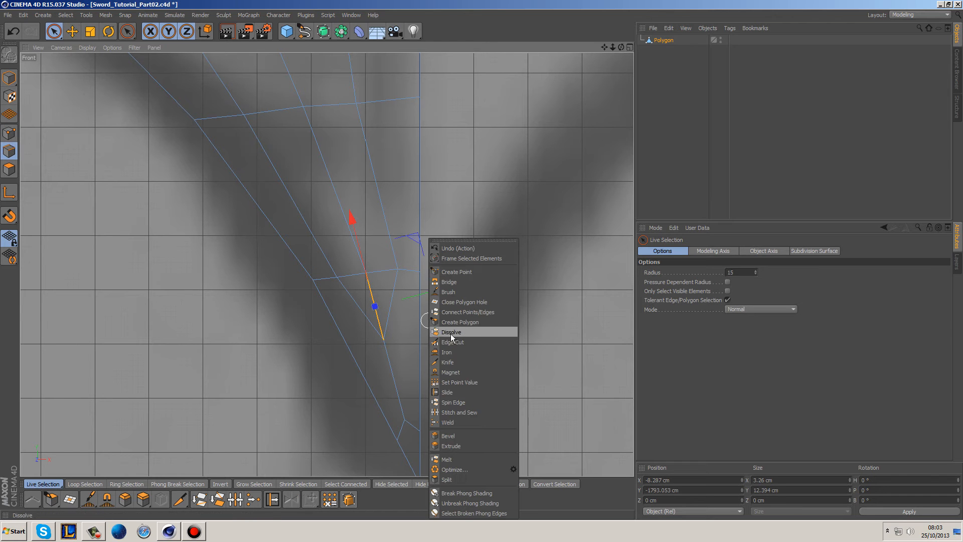
left_click(464, 331)
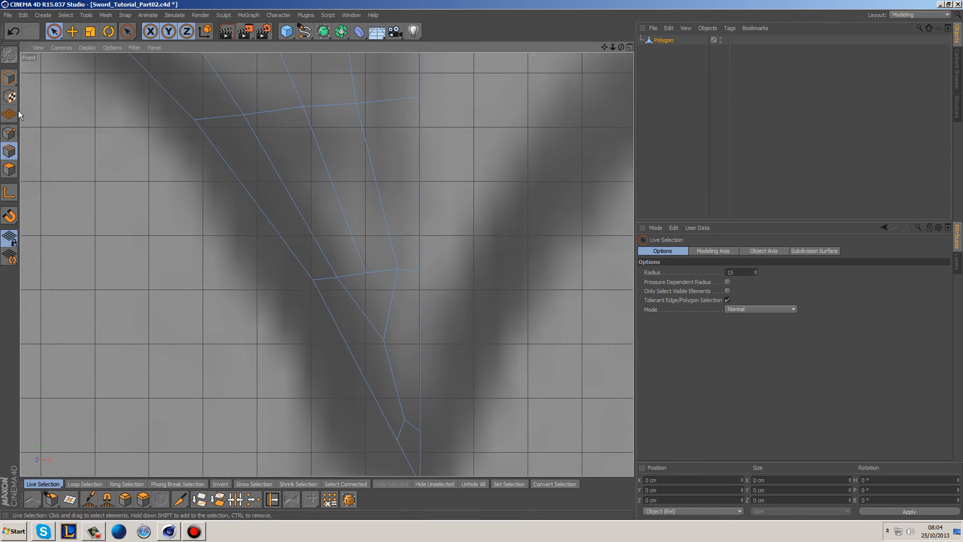
Move the point above the dissolved edge upward with the Magnet to open up the four-sided polygon.
left_click(8, 133)
left_click(364, 273)
left_click(107, 499)
left_click_drag(369, 282, 366, 264)
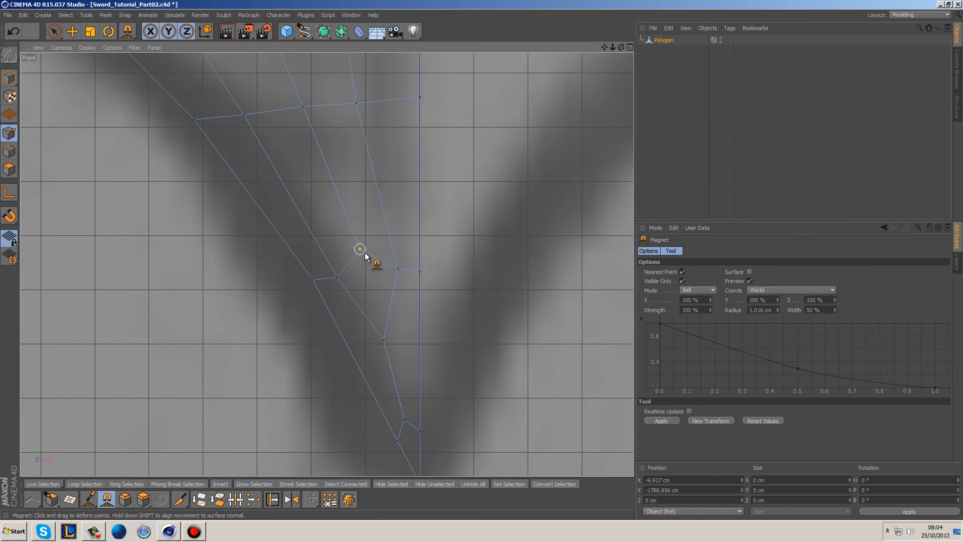
Knife-cut edges from the inner point just above the tip to both the centre line and the outer edge, then clear the selection.
scroll(446, 225, "down", 3)
scroll(456, 210, "up", 2)
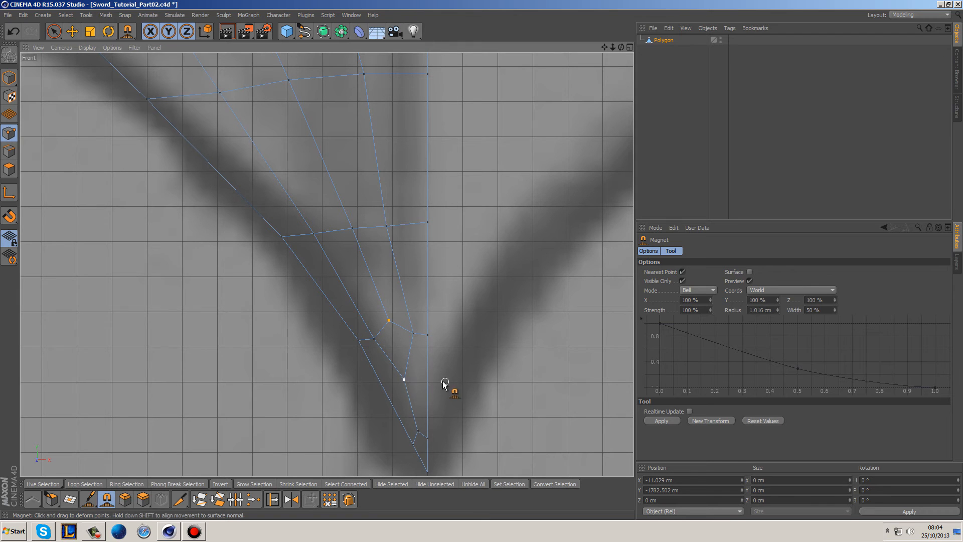
left_click(179, 498)
left_click_drag(404, 379, 436, 378)
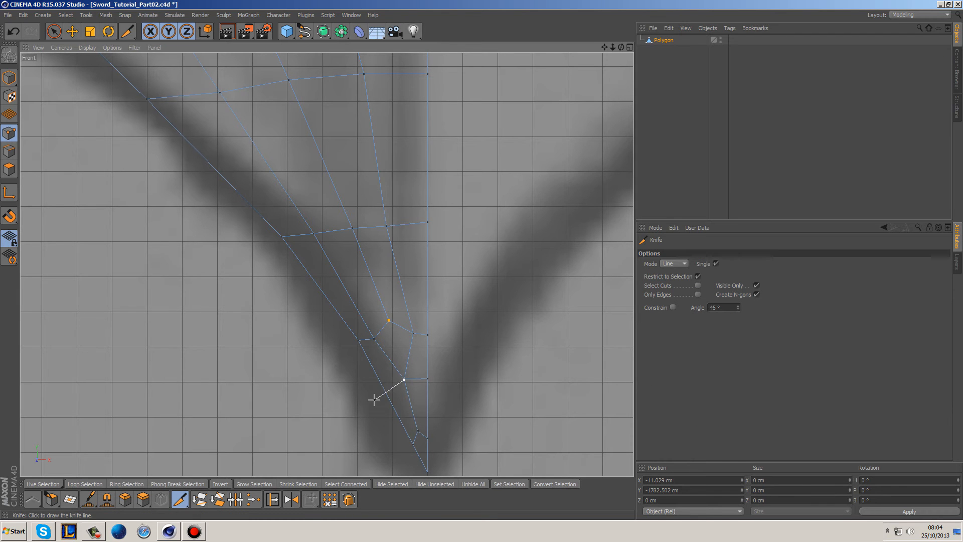
left_click(55, 31)
left_click(151, 270)
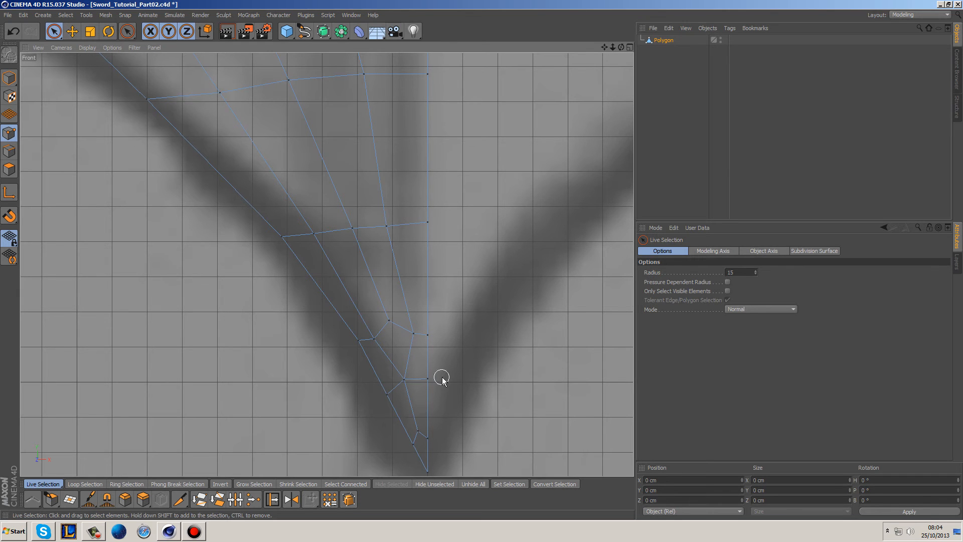
Adjust the inner and outer points around the tip with the Magnet at a radius of 3.591 cm to even out the polygons.
left_click(107, 499)
mouse_move(386, 399)
middle_mouse_down()
mouse_move(355, 393)
mouse_move(388, 397)
middle_mouse_up()
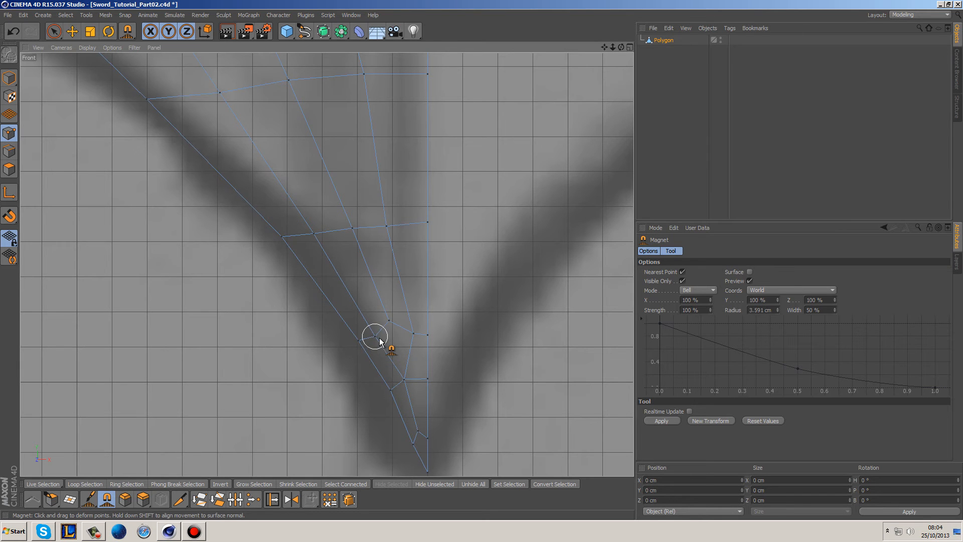
left_click_drag(414, 333, 391, 320)
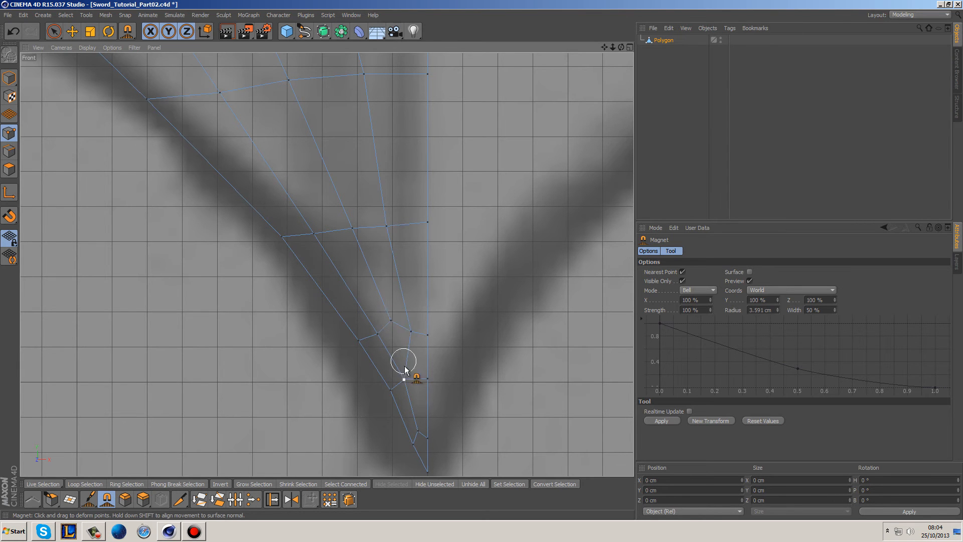
left_click_drag(405, 380, 409, 380)
left_click_drag(412, 444, 414, 442)
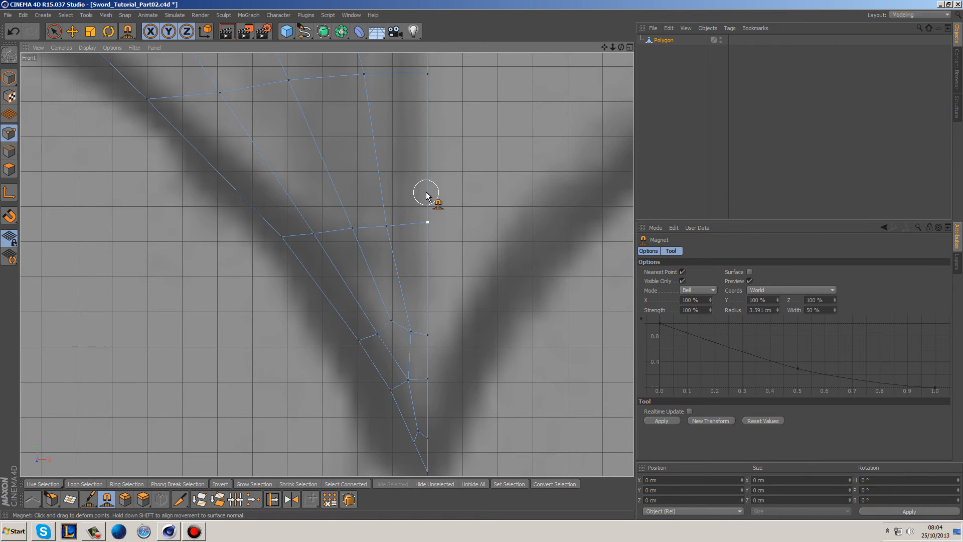
Fit the outline points at and just below the side barb to the reference image using a 7.141 cm Magnet radius.
middle_click_drag(423, 236, 447, 297, "alt")
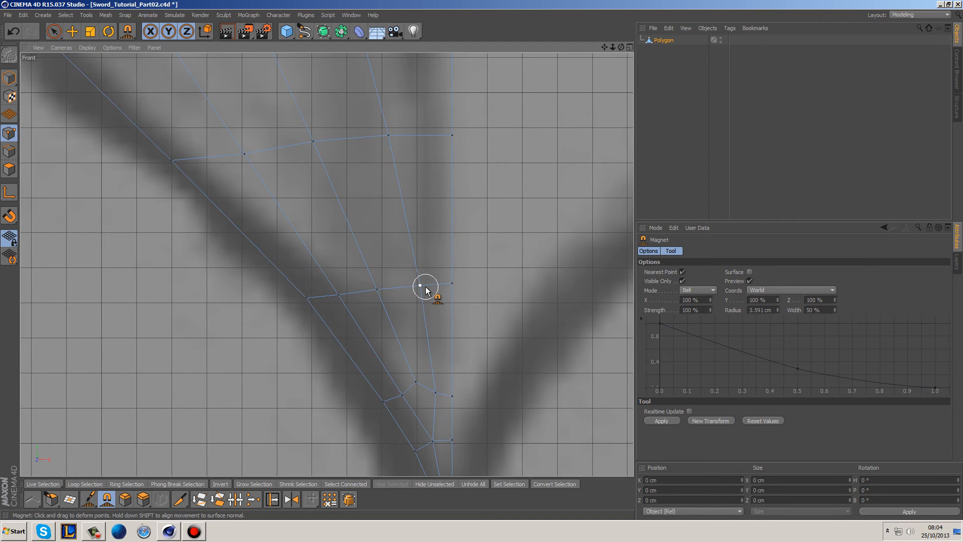
scroll(451, 290, "down", 4)
scroll(452, 289, "down", 2)
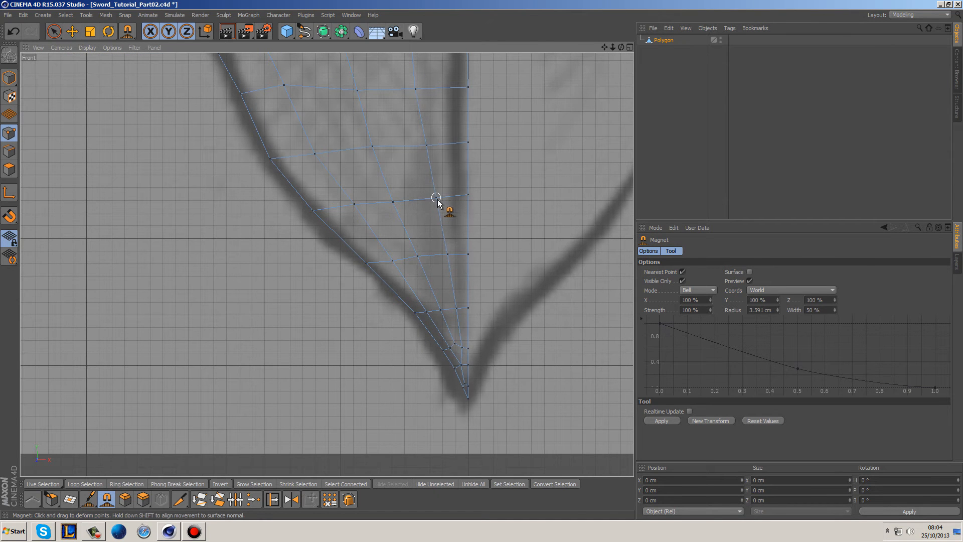
middle_click_drag(399, 202, 401, 203)
middle_click_drag(302, 238, 393, 356, "alt")
middle_click_drag(329, 221, 373, 300, "alt")
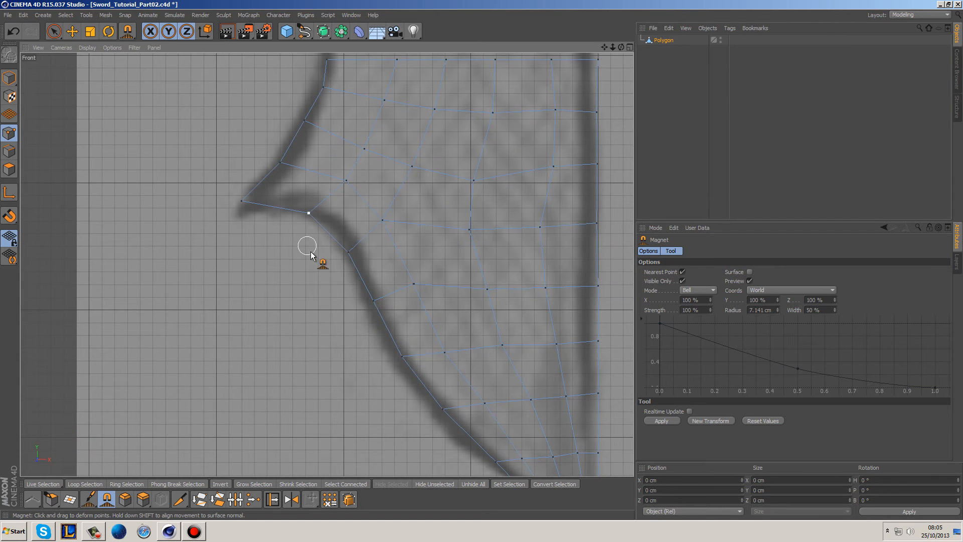
middle_click_drag(306, 244, 347, 282, "alt")
left_click_drag(285, 240, 289, 245)
left_click_drag(350, 254, 356, 250)
left_click_drag(393, 295, 393, 282)
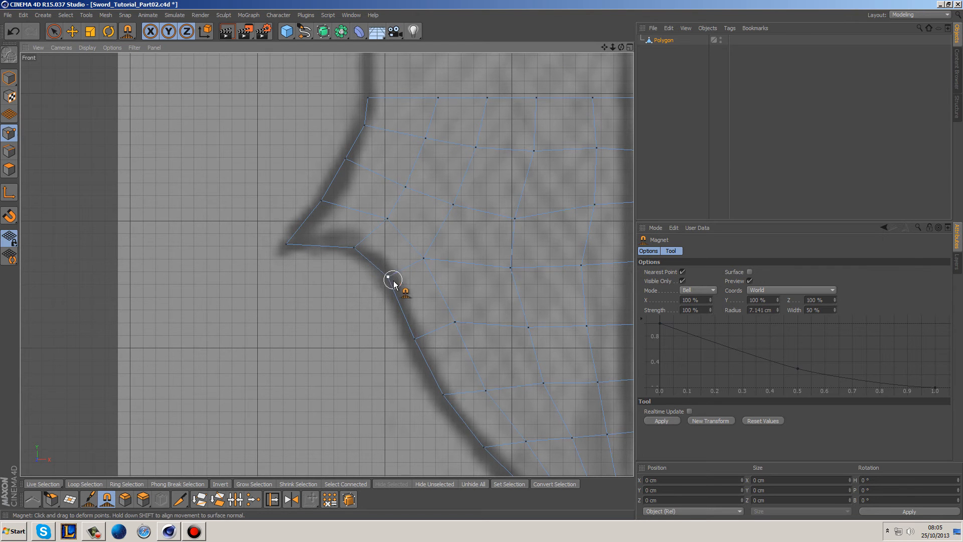
left_click_drag(415, 339, 413, 334)
Select all points along the vertical centre line and flatten them along X, then clear the selection.
middle_click_drag(361, 243, 374, 294, "alt")
middle_click_drag(486, 255, 353, 211, "alt")
middle_click_drag(467, 291, 364, 237, "alt")
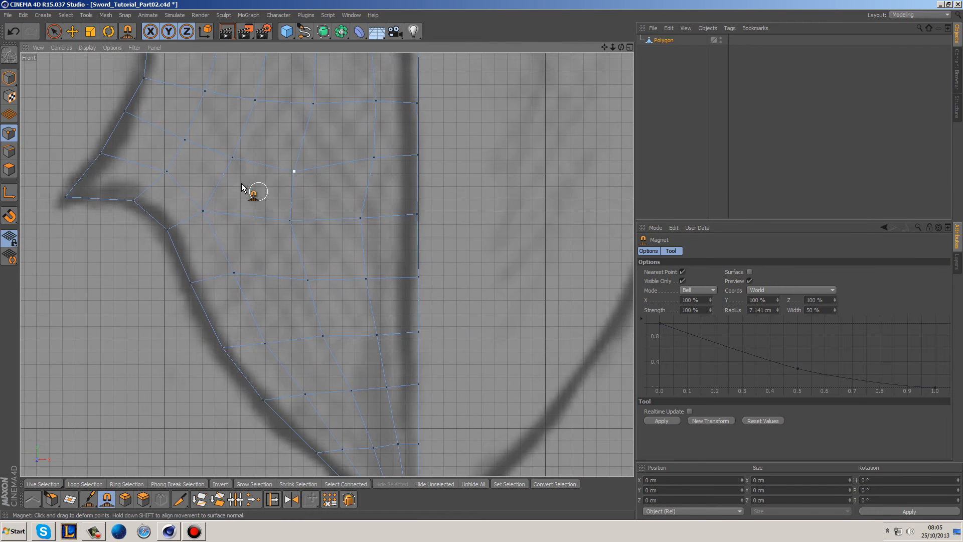
left_click(55, 31)
right_click_drag(382, 265, 354, 245, "alt")
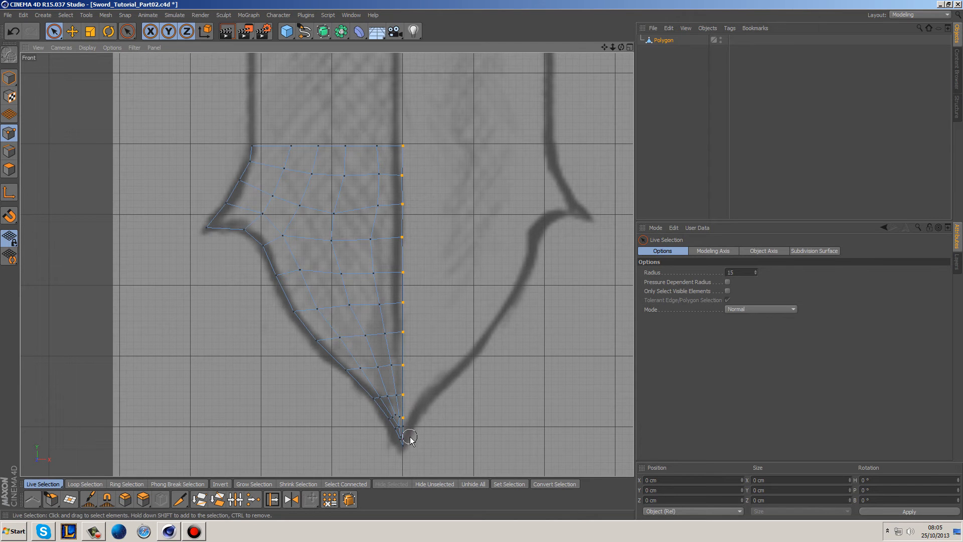
left_click_drag(410, 421, 411, 426)
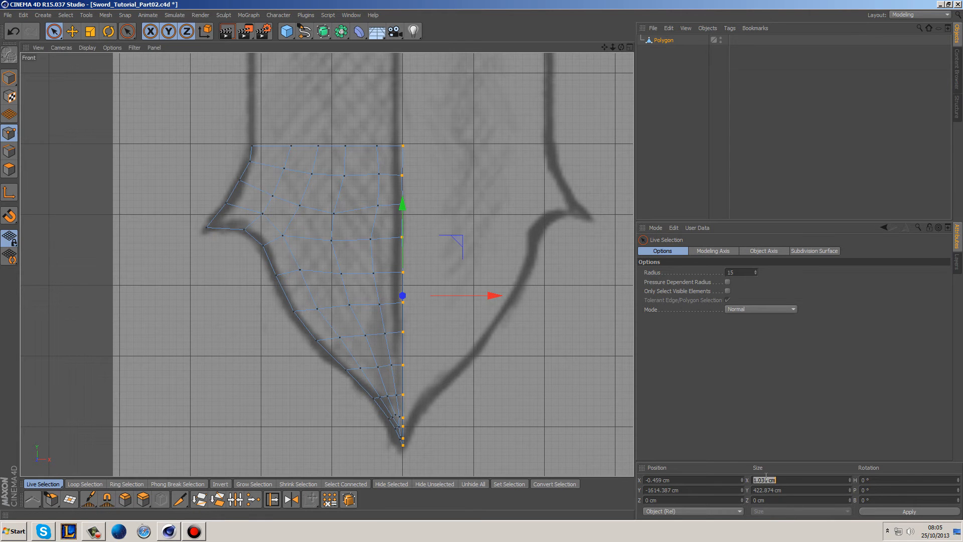
left_click(522, 371)
Place the Polygon object under a new Subdivision Surface, then reselect the polygon and disable the smoothing.
scroll(457, 437, "up", 1)
scroll(457, 437, "up", 4)
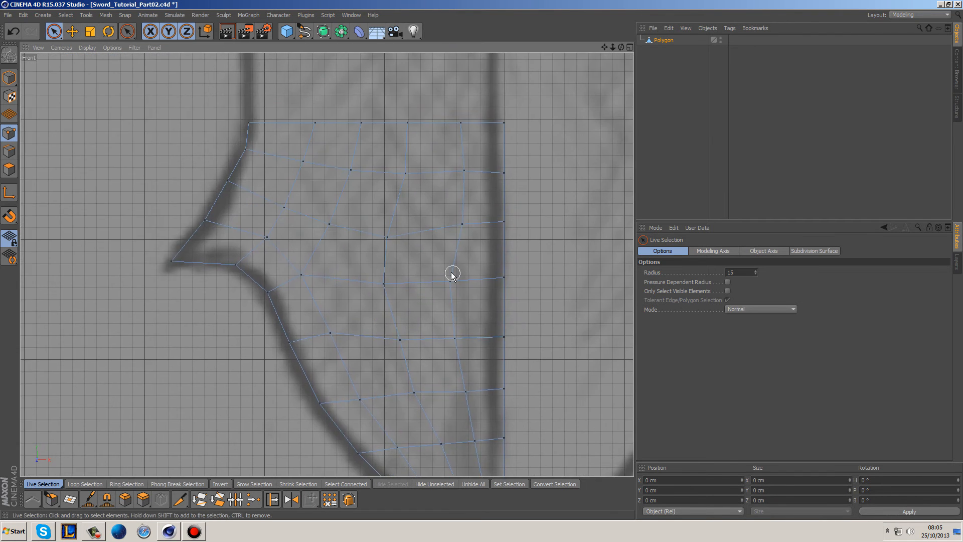
left_click(672, 39)
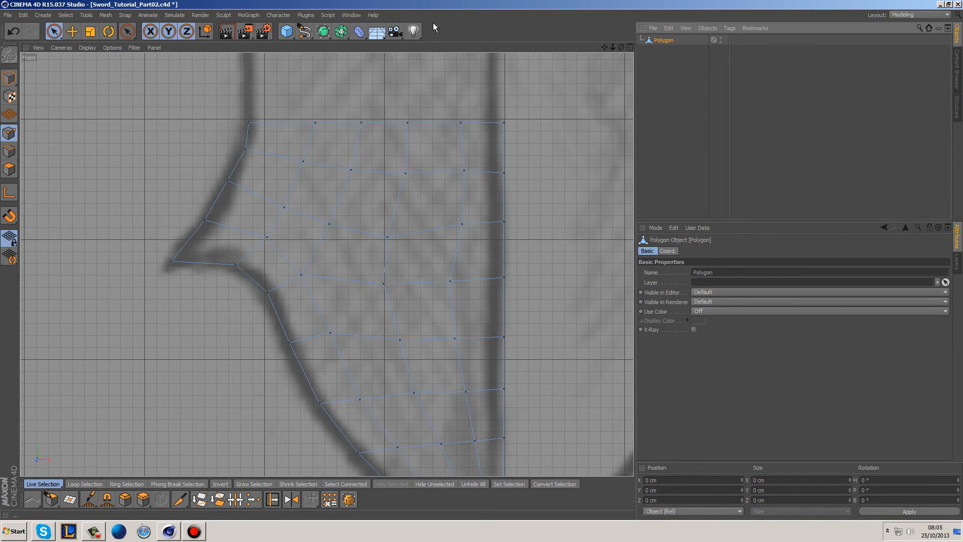
left_click(324, 31, "alt")
left_click(679, 99)
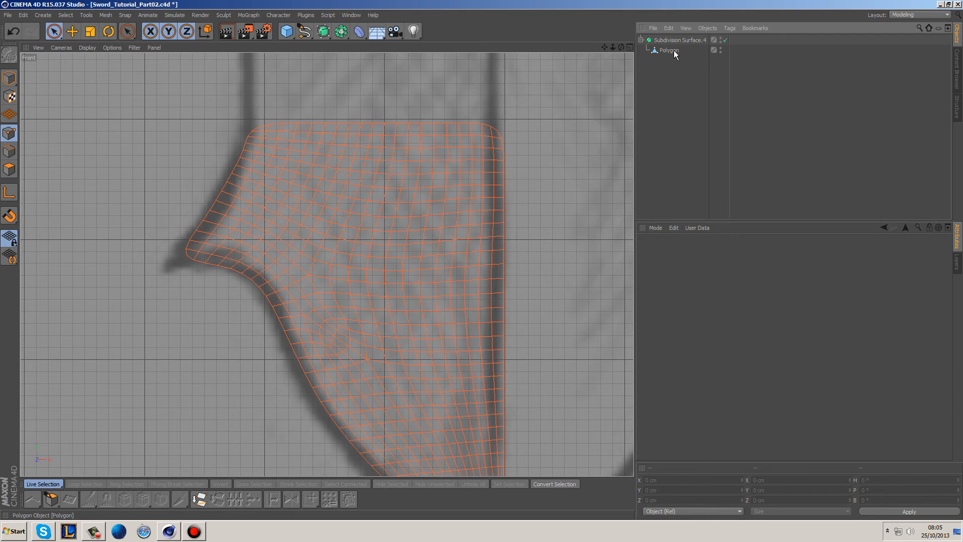
left_click(670, 51)
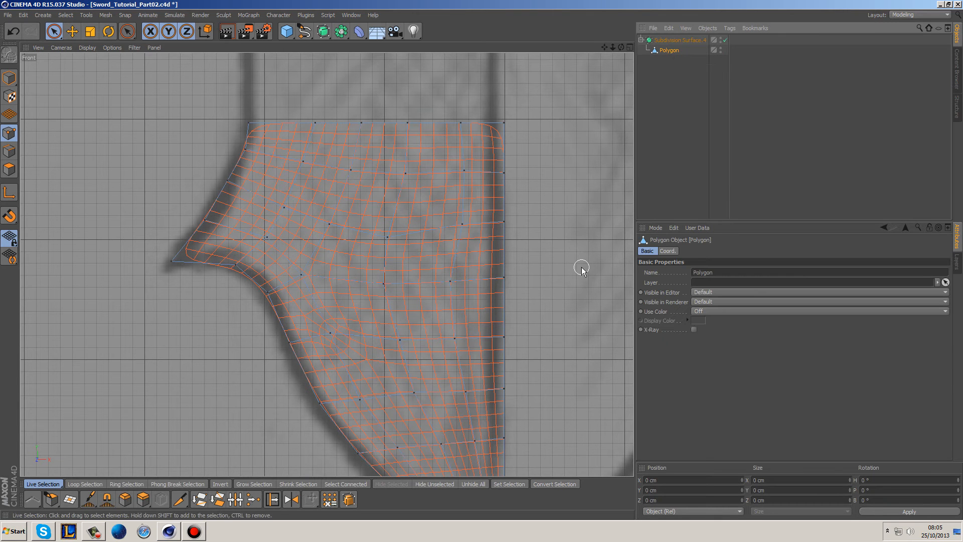
key("q")
Pull the inner points just above the tip close to the outer edge using the Magnet at a 1.965 cm radius.
middle_click_drag(557, 346, 559, 235, "alt")
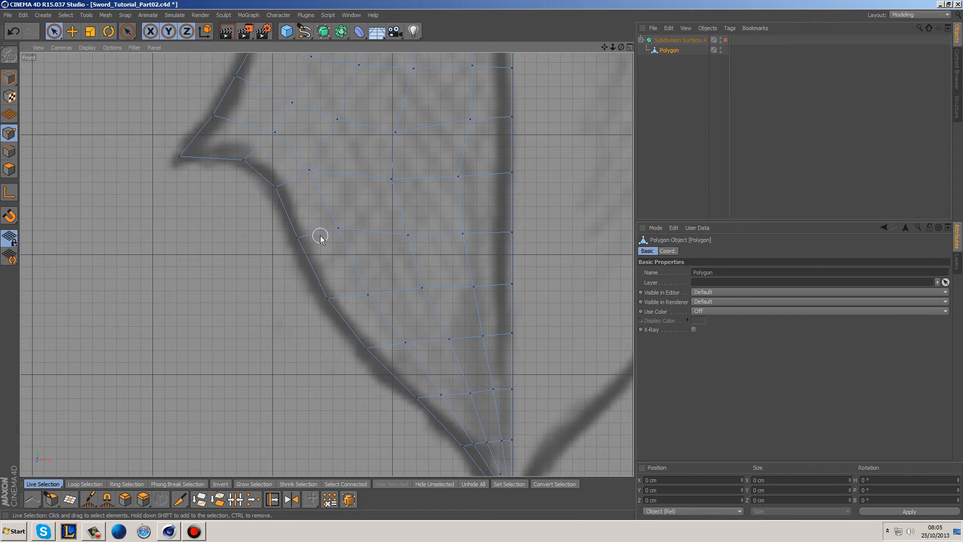
middle_click_drag(449, 331, 420, 232, "alt")
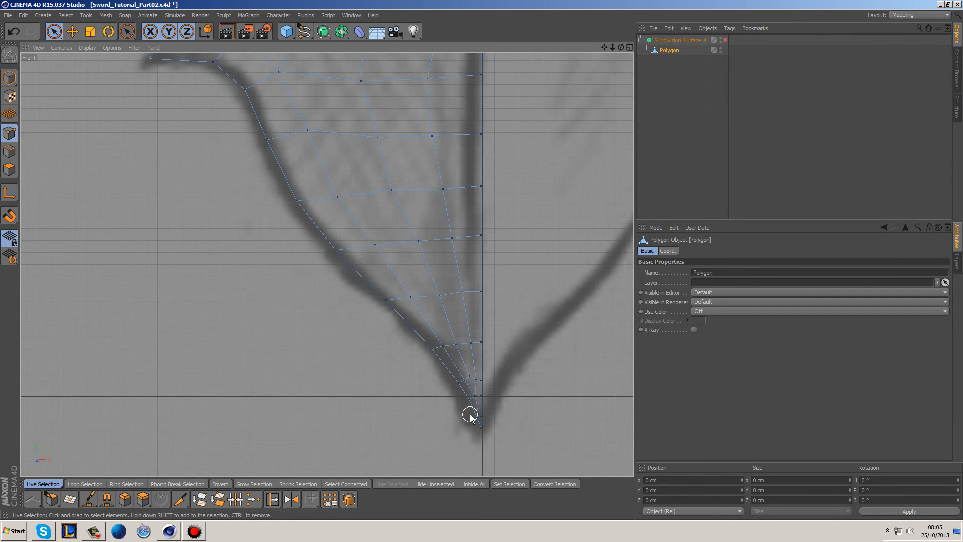
scroll(478, 428, "up", 5)
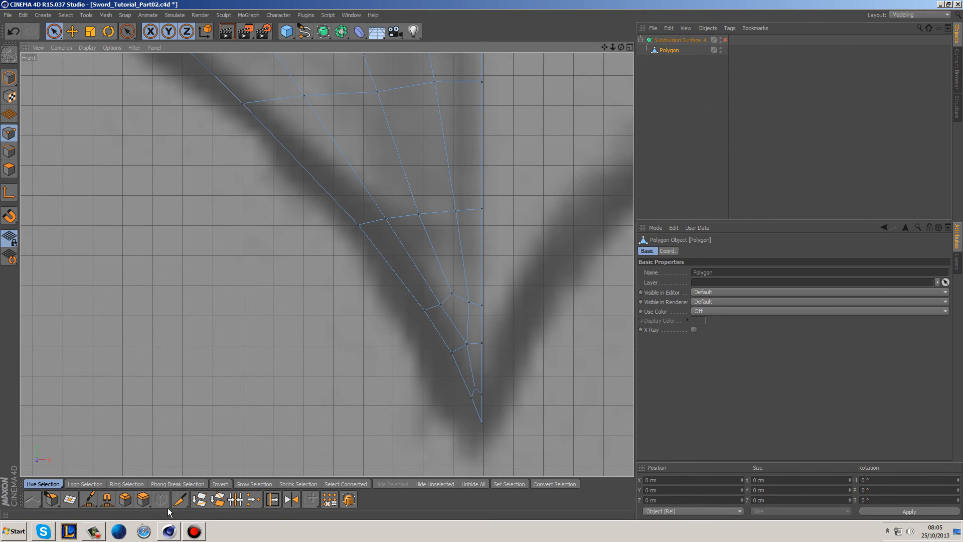
left_click(107, 498)
middle_click_drag(388, 336, 374, 336)
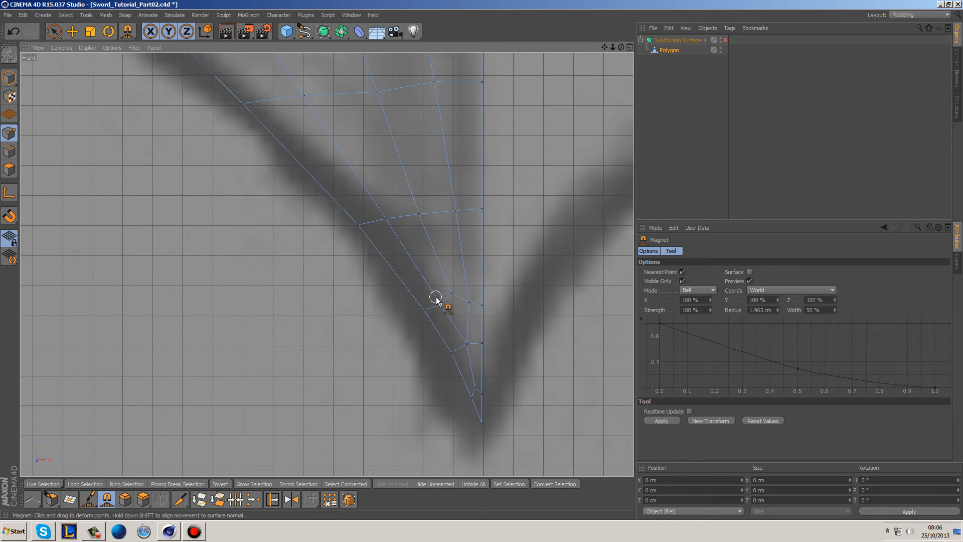
left_click_drag(388, 224, 368, 229)
scroll(332, 209, "up", 3)
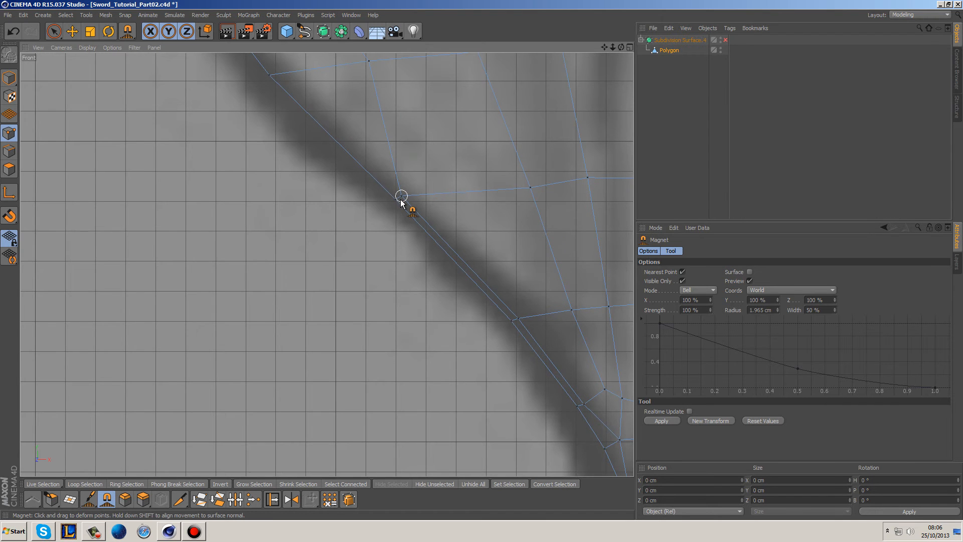
Continue the narrow border strip up the lower outline by moving the next two inner points beside the outer edge.
middle_click_drag(316, 151, 409, 267, "alt")
left_click_drag(462, 179, 369, 188)
middle_click_drag(328, 168, 407, 312, "alt")
left_click_drag(441, 201, 351, 208)
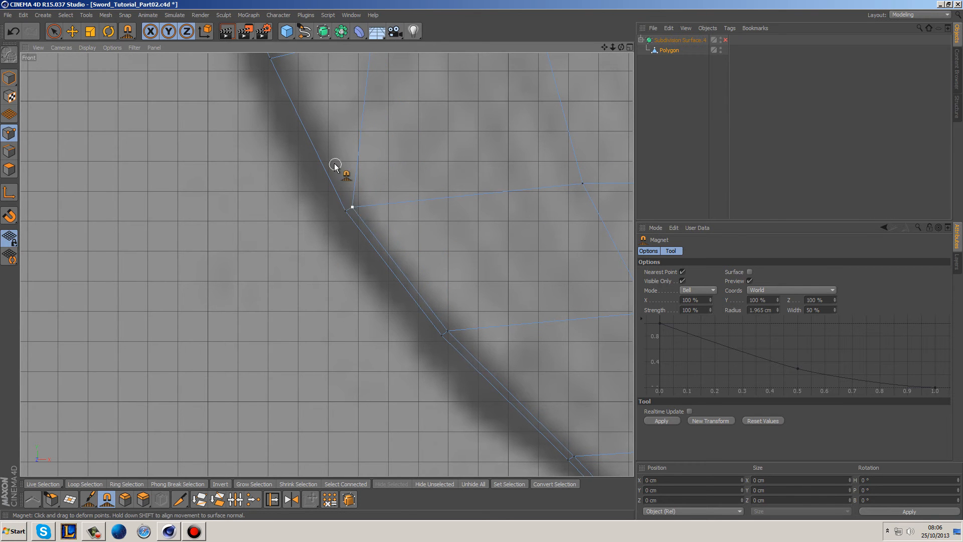
Move the next inner point up to the outline and merge the two neighbouring points there with Stitch and Sew.
middle_click_drag(343, 182, 425, 357, "alt")
left_click_drag(450, 207, 358, 231)
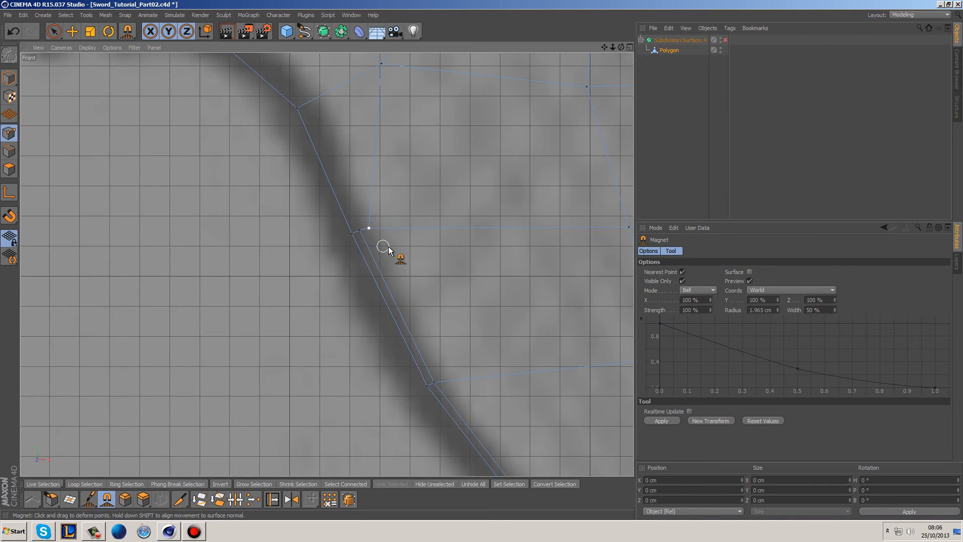
left_click(235, 499)
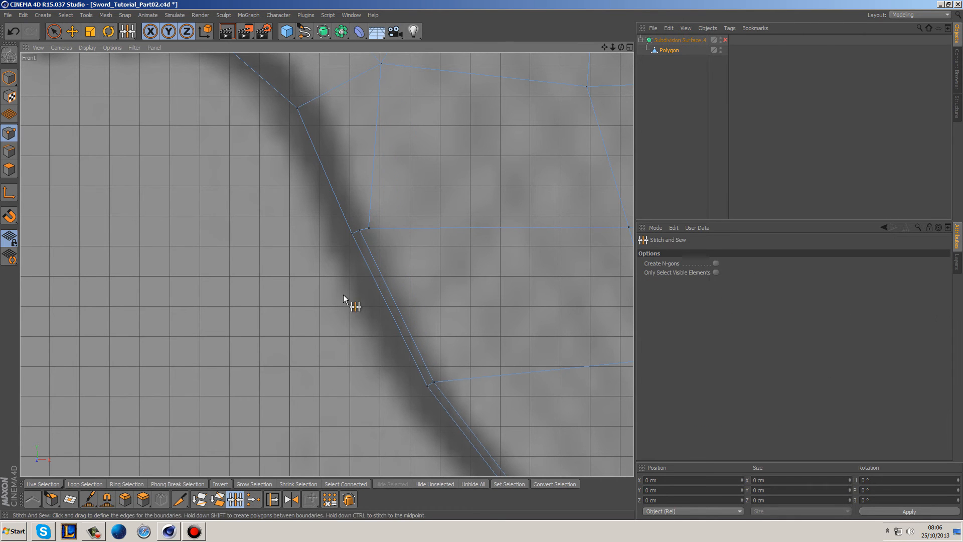
left_click_drag(369, 230, 360, 231)
Extend the narrow border strip around the curve to the barb tip by moving its three inner points beside the outline with the Magnet.
left_click(108, 498)
middle_click_drag(299, 126, 408, 293, "alt")
left_click_drag(493, 228, 414, 271)
left_click_drag(408, 133, 335, 202)
left_click_drag(246, 89, 171, 193)
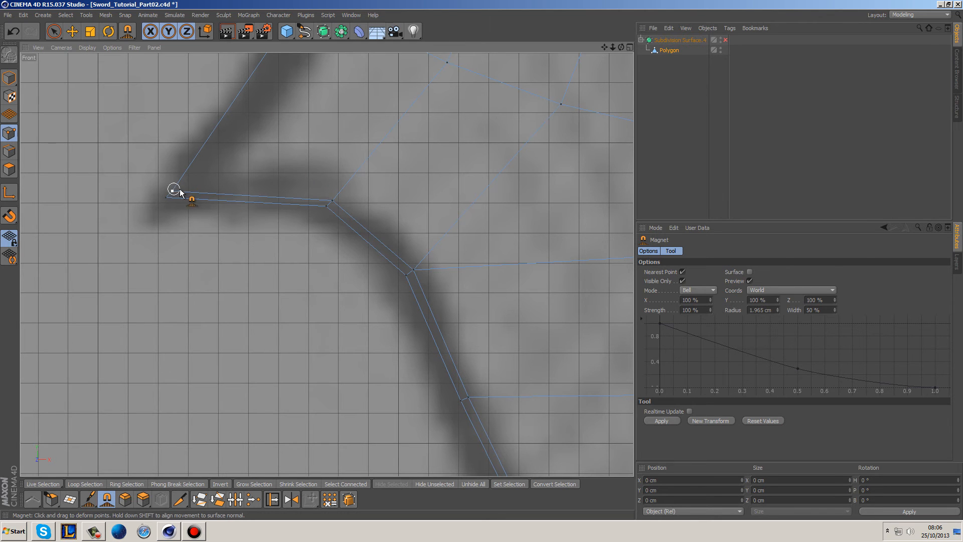
Enable the Subdivision Surface to check the smoothed lower outline against the reference, then disable it again.
left_click(725, 39)
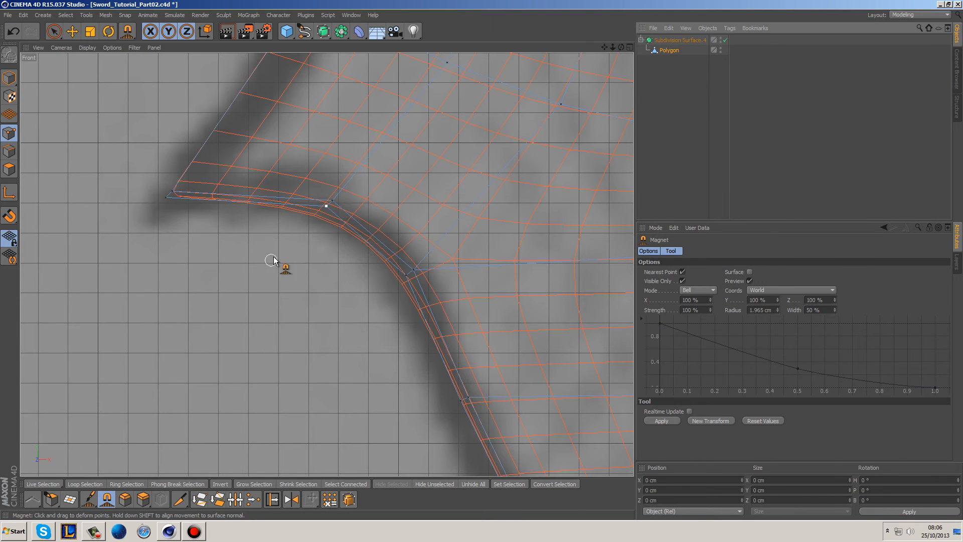
scroll(323, 221, "down", 3)
middle_click_drag(443, 344, 260, 159, "alt")
mouse_move(465, 372)
middle_mouse_down("alt")
mouse_move(315, 262)
mouse_move(306, 273)
mouse_move(333, 286)
middle_mouse_up("alt")
key("q")
Shift the lower inner points next to the border strip toward the outline with a Magnet radius of 8.033 cm and 87% strength.
scroll(383, 333, "down", 2)
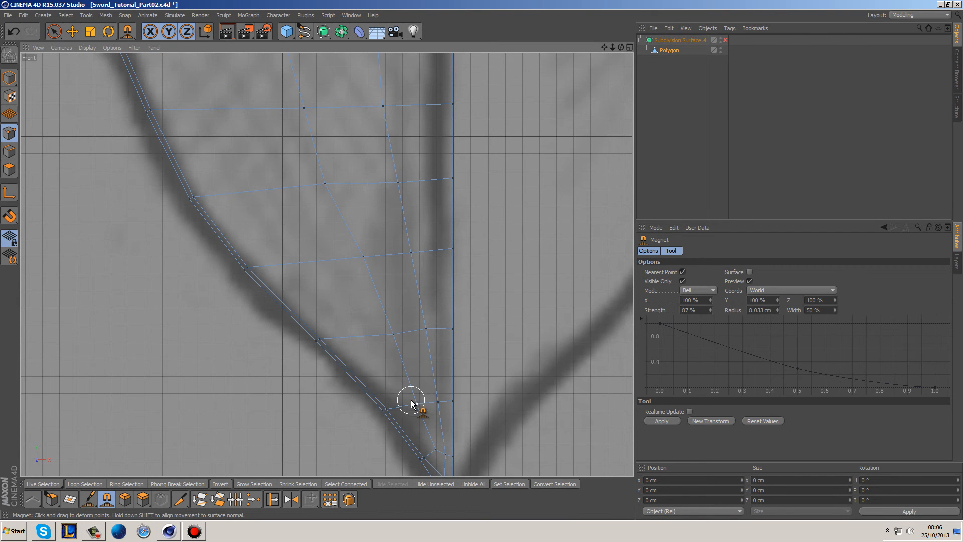
left_click_drag(393, 335, 378, 340)
left_click_drag(363, 257, 329, 267)
left_click_drag(323, 185, 284, 194)
scroll(284, 196, "down", 3)
scroll(236, 179, "up", 3)
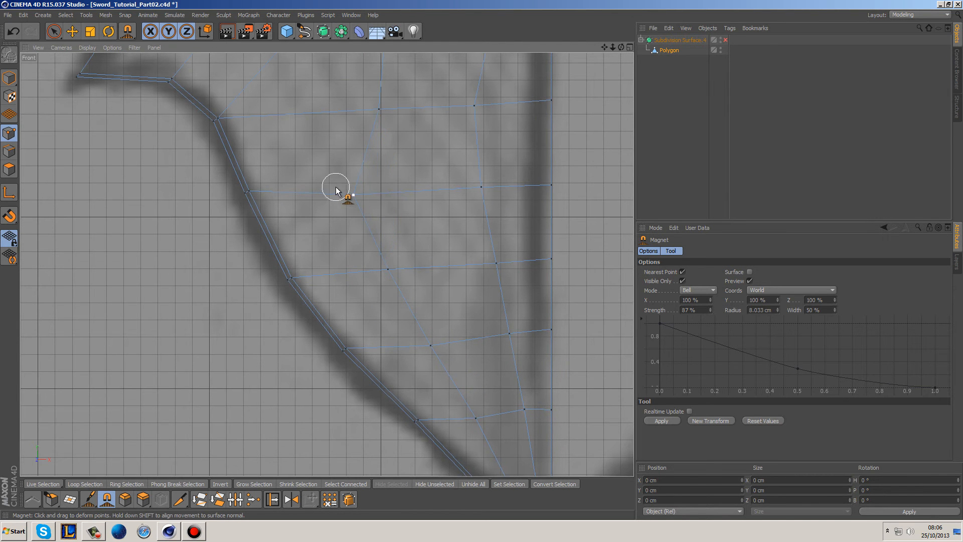
Move the column of points beside the centre line outward, from barb height down toward the tip, for more even polygon widths.
middle_click_drag(336, 192, 421, 236, "alt")
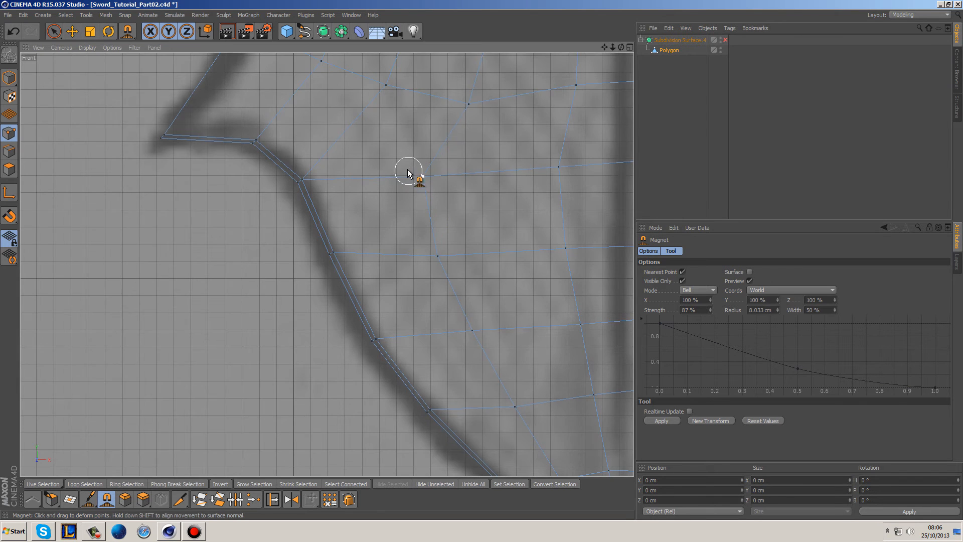
middle_click_drag(410, 177, 417, 231, "alt")
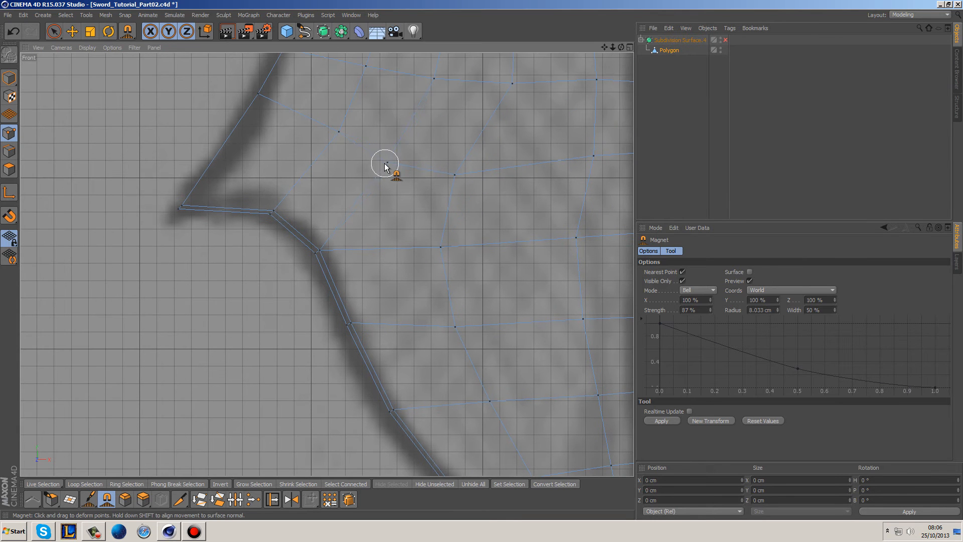
middle_click_drag(496, 193, 403, 199, "alt")
left_click_drag(489, 168, 460, 176)
left_click_drag(474, 240, 448, 242)
left_click_drag(488, 323, 475, 326)
left_click_drag(497, 397, 482, 403)
middle_click_drag(519, 410, 487, 289, "alt")
left_click_drag(482, 349, 469, 355)
Reposition the interior points between the side barb and the top edge to even out the polygon rows.
middle_click_drag(461, 222, 502, 392, "alt")
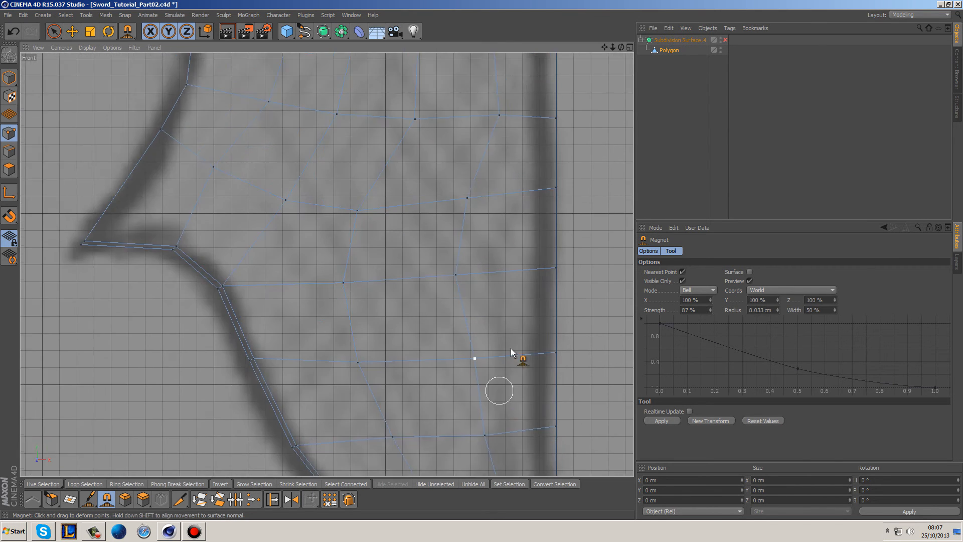
left_click_drag(381, 205, 371, 203)
left_click_drag(311, 192, 294, 188)
mouse_move(325, 142)
left_mouse_down()
mouse_move(301, 144)
mouse_move(312, 143)
left_mouse_up()
left_click_drag(366, 210, 357, 207)
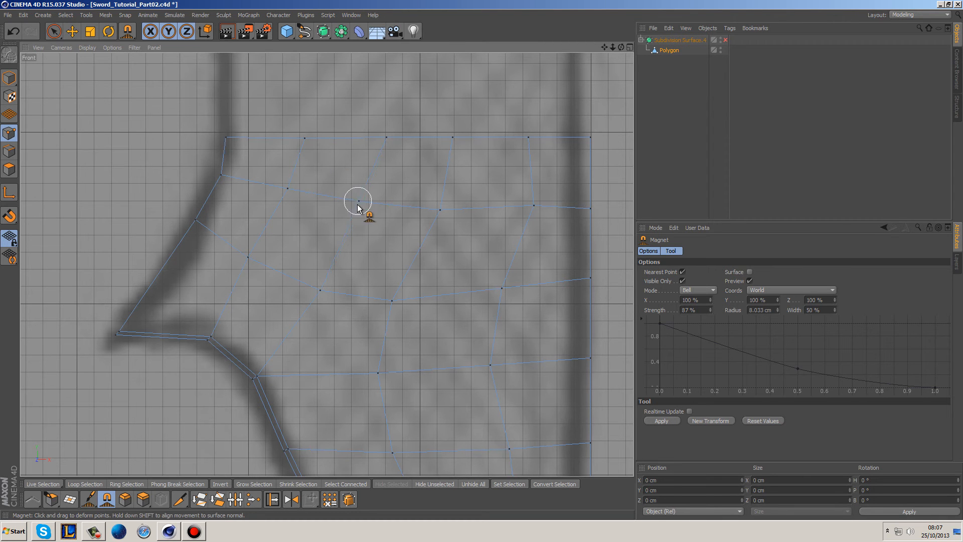
left_click_drag(320, 286, 316, 283)
left_click_drag(387, 300, 390, 299)
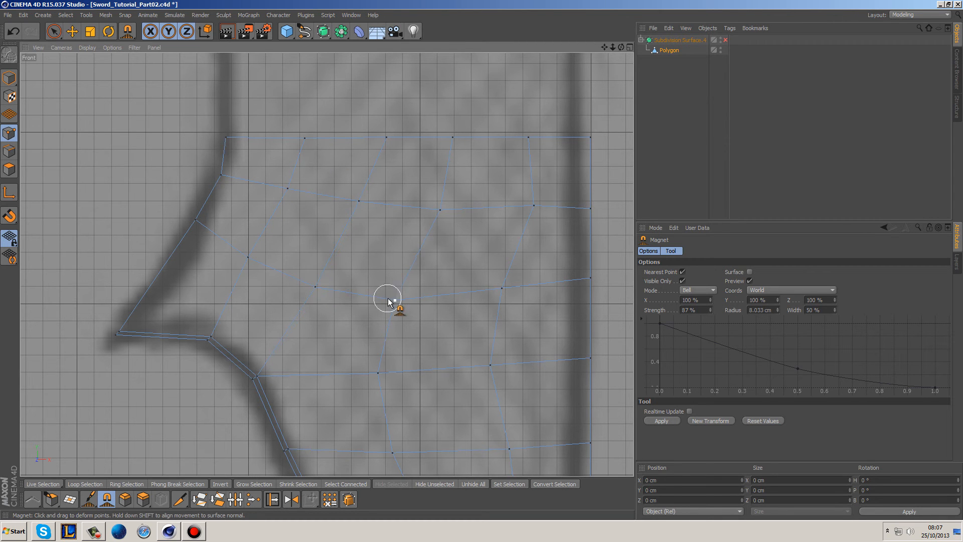
Adjust the upper points nearest the centre line, including one on the top edge, to even out the column spacing.
left_click_drag(440, 213, 434, 208)
left_click_drag(529, 140, 538, 136)
left_click_drag(533, 206, 521, 206)
middle_click_drag(519, 272, 520, 270, "alt")
right_click_drag(519, 270, 434, 279, "alt")
middle_click_drag(433, 279, 484, 206, "alt")
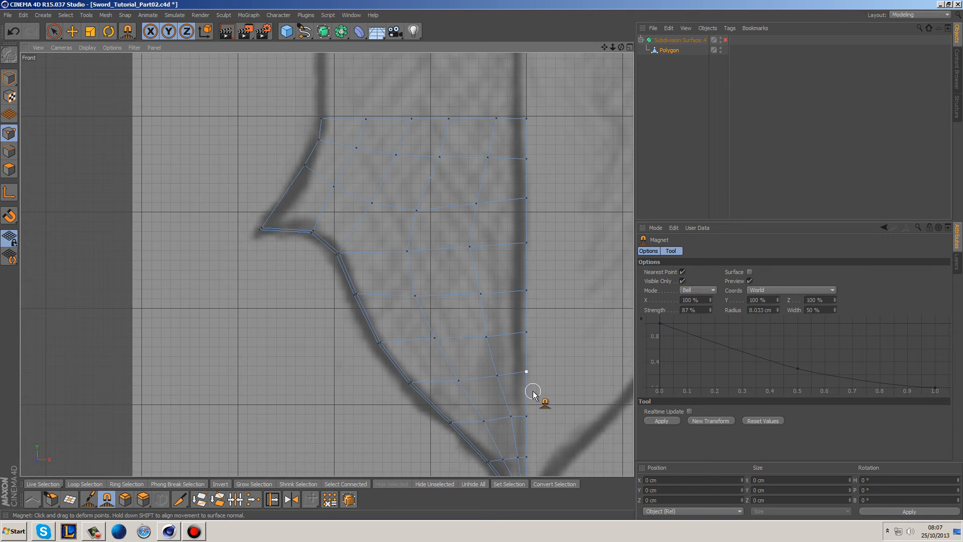
middle_click_drag(516, 369, 505, 254, "alt")
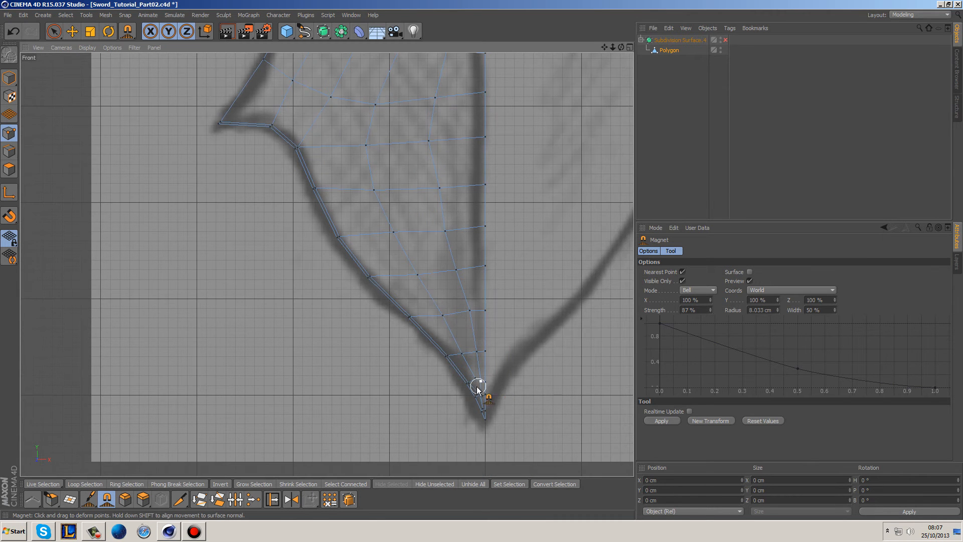
middle_click_drag(370, 189, 365, 273, "alt")
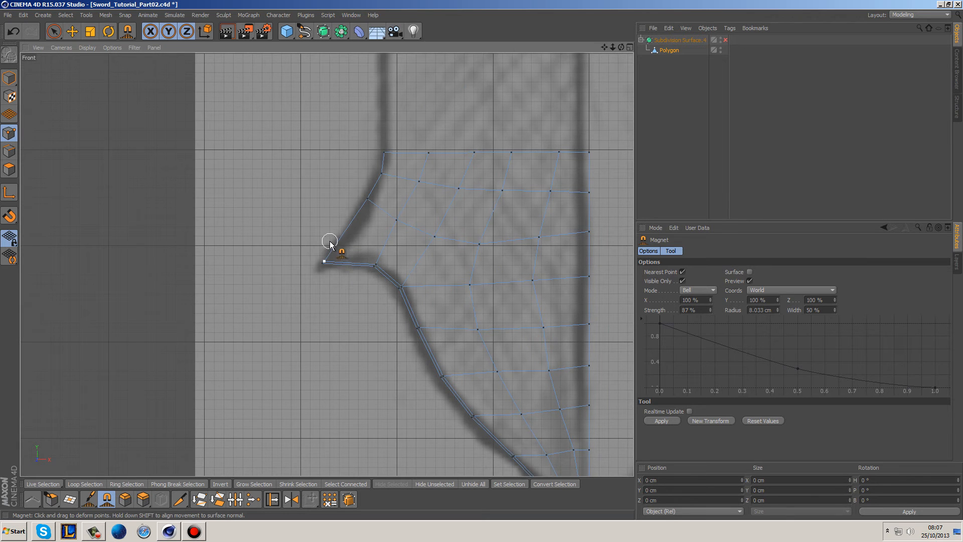
right_click(254, 228)
left_click(179, 499)
scroll(355, 265, "up", 2)
left_click(326, 262)
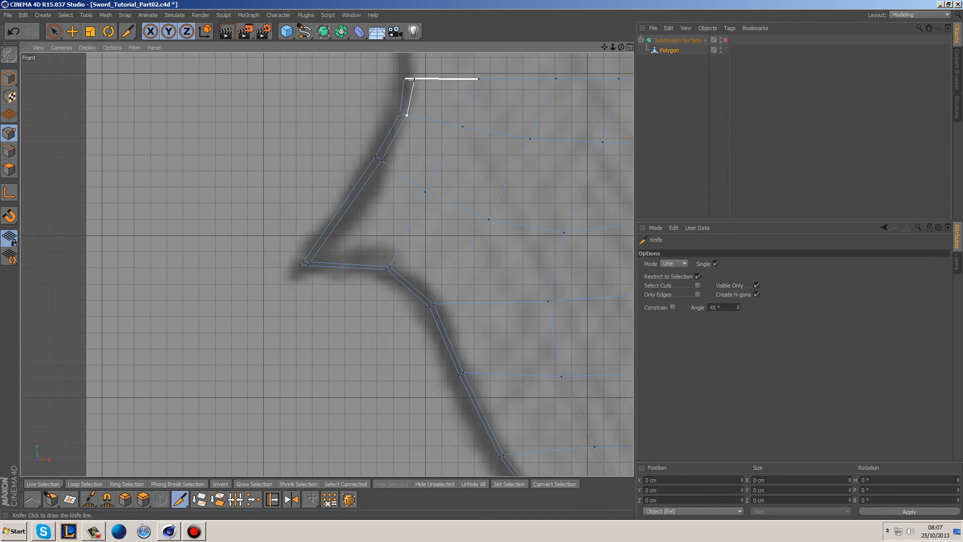
Preview the mesh with subdivision smoothing and examine the barb, outline and tip against the reference image.
key("q")
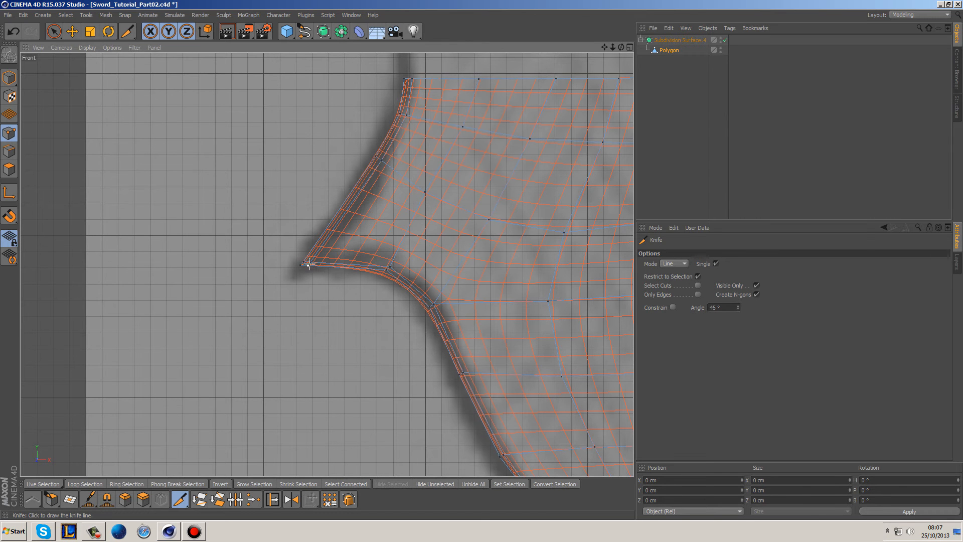
middle_click_drag(421, 309, 296, 243, "alt")
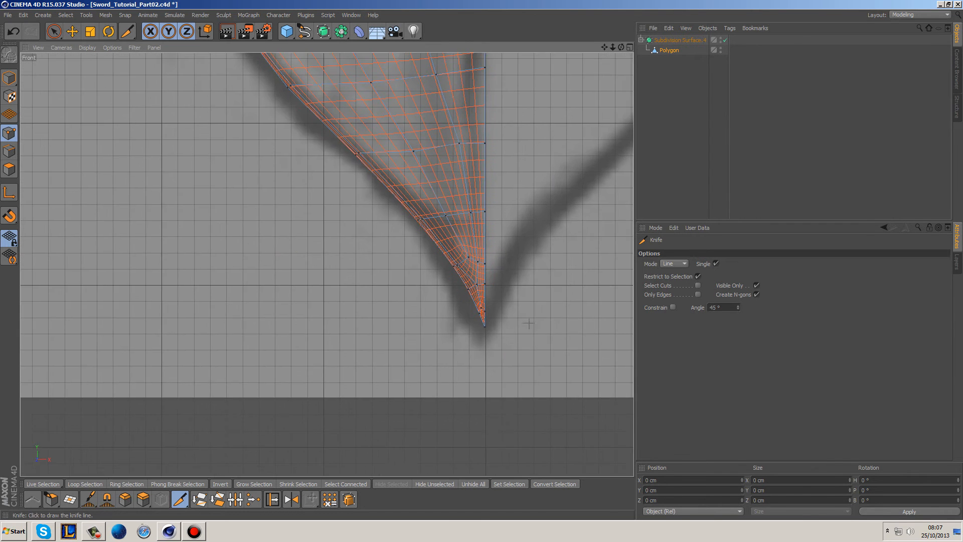
scroll(483, 295, "up", 3)
scroll(484, 296, "up", 1)
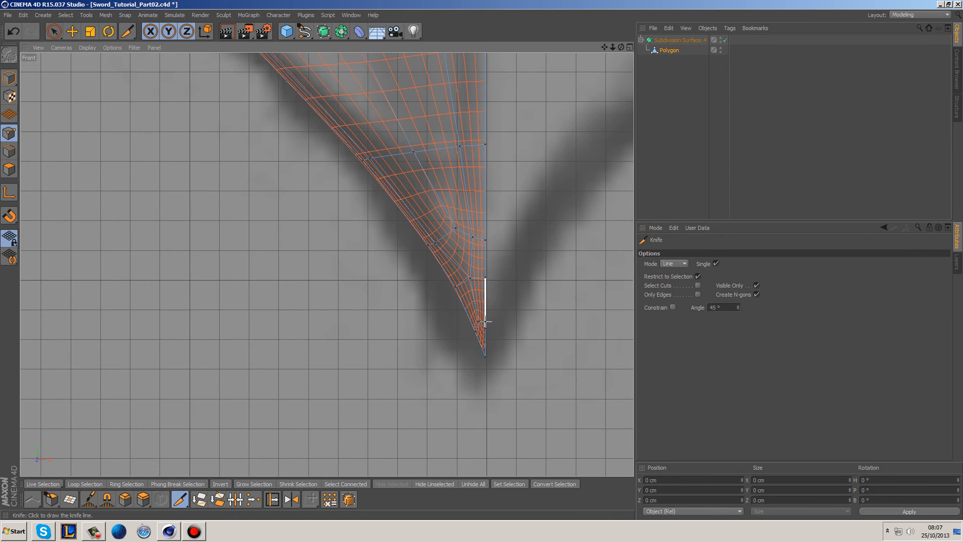
scroll(519, 313, "down", 4)
middle_click_drag(557, 202, 537, 354, "alt")
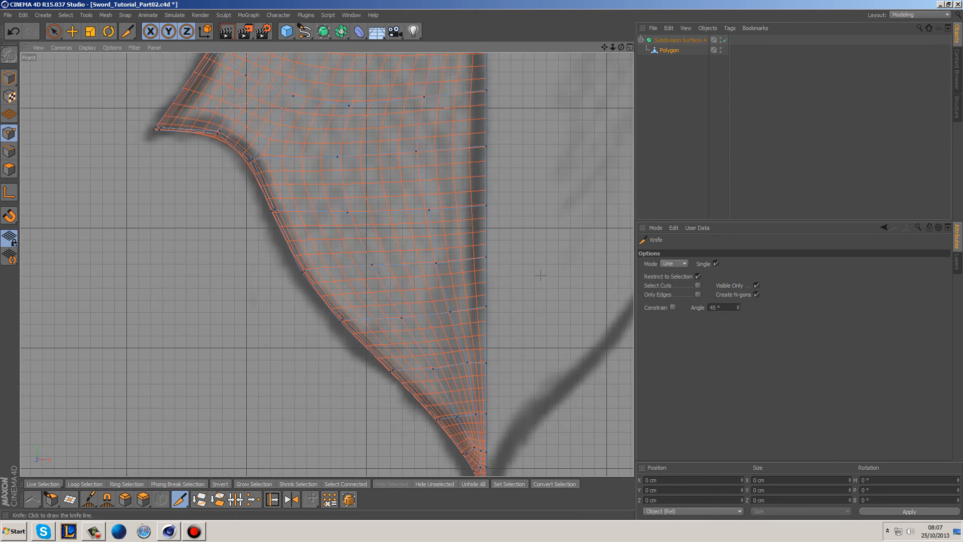
middle_click_drag(536, 172, 515, 358, "alt")
middle_click_drag(509, 229, 533, 264, "alt")
key("q")
Select the row of edges along the top of the mesh and flatten it by setting its Y size to 0 cm.
left_click(9, 150)
left_click(51, 34)
left_click_drag(220, 210, 485, 216)
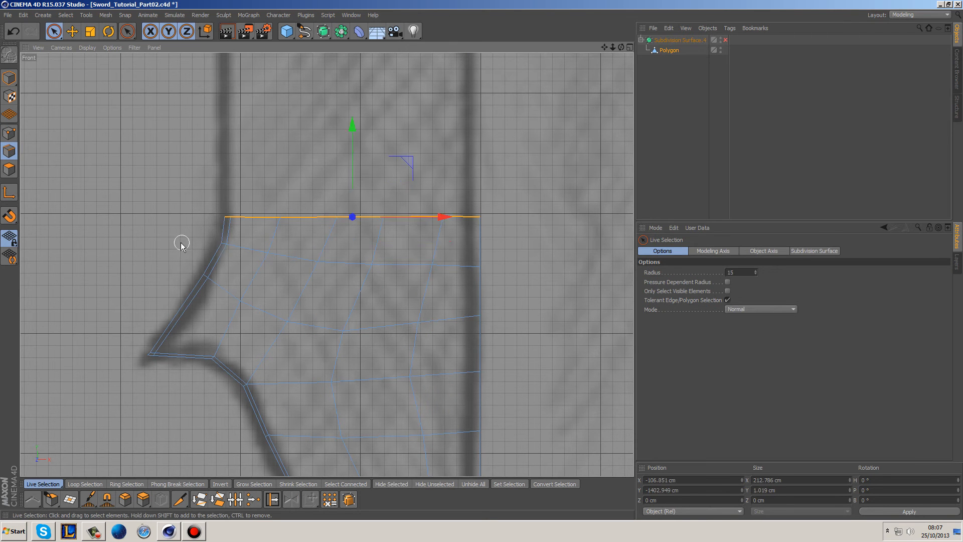
scroll(321, 189, "down", 5)
middle_click_drag(456, 126, 482, 315, "alt")
scroll(477, 310, "down", 4)
middle_click_drag(486, 216, 478, 258, "alt")
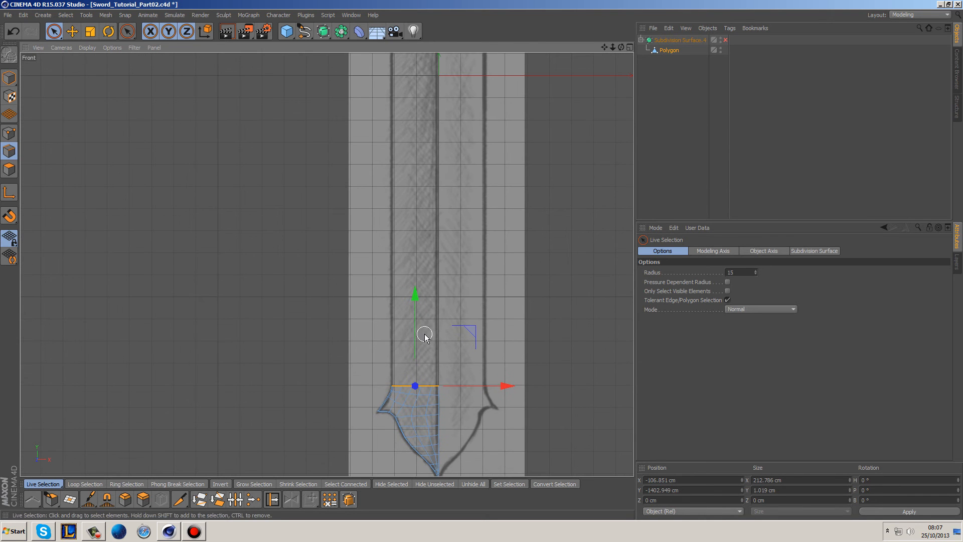
left_click(762, 489)
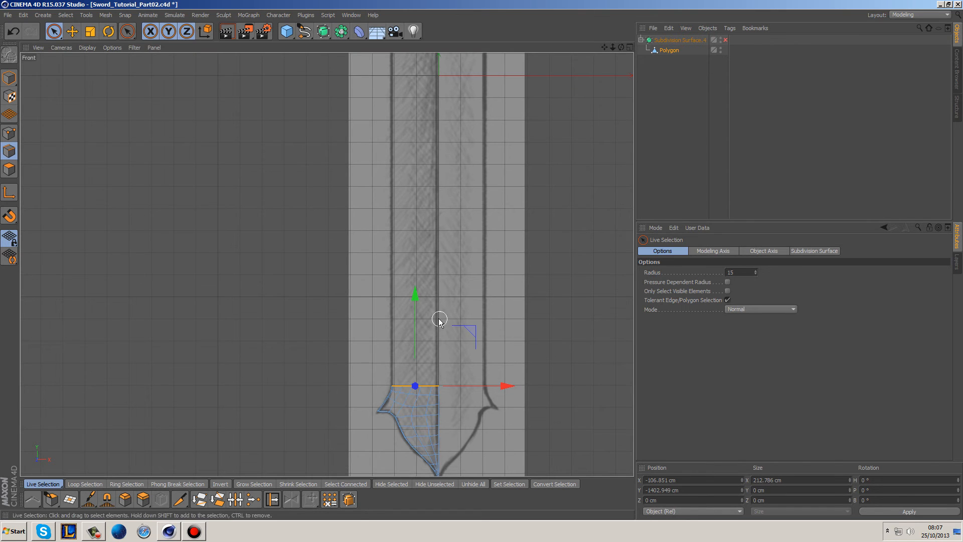
Extrude the flattened top edges about 1836 cm straight up the blade to just under the guard.
middle_click_drag(460, 193, 444, 258, "alt")
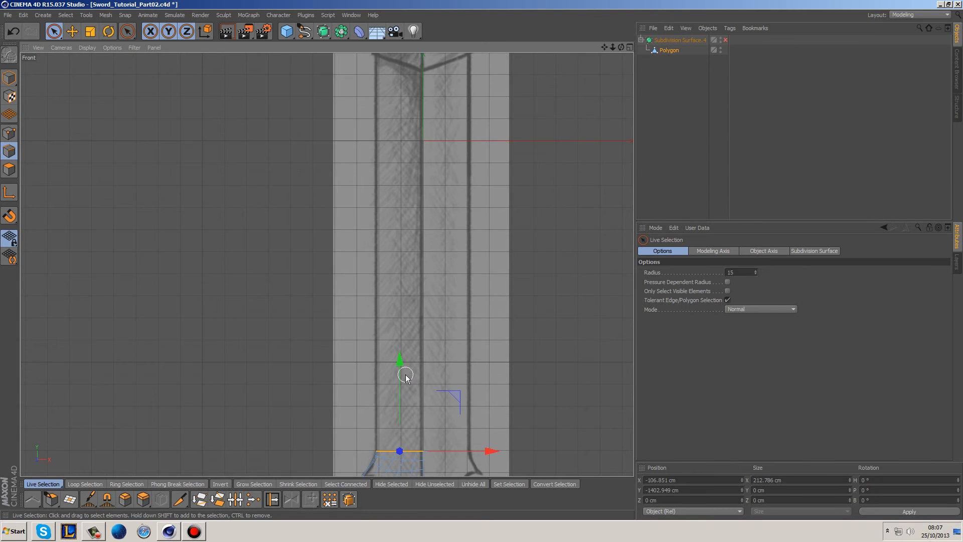
left_click_drag(401, 368, 431, 0)
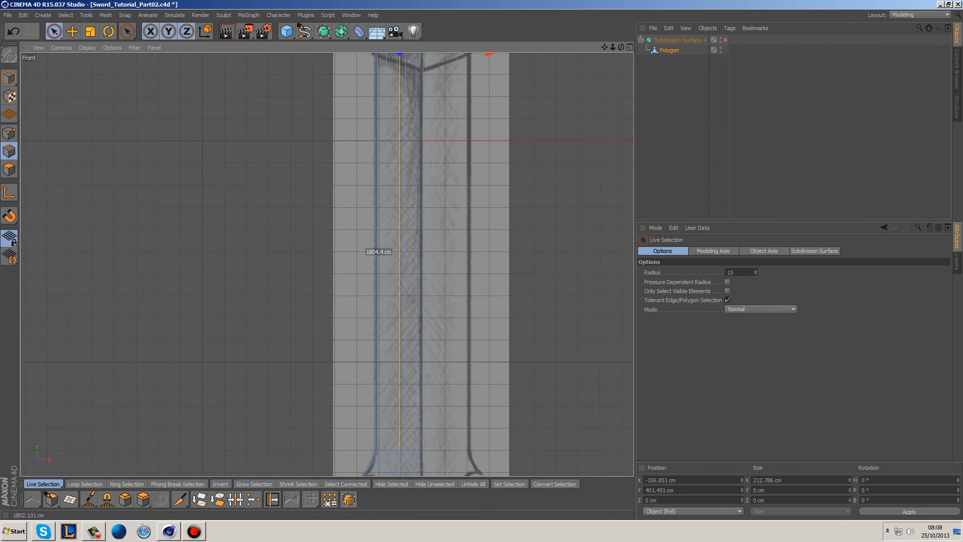
middle_click_drag(425, 372, 430, 422, "alt")
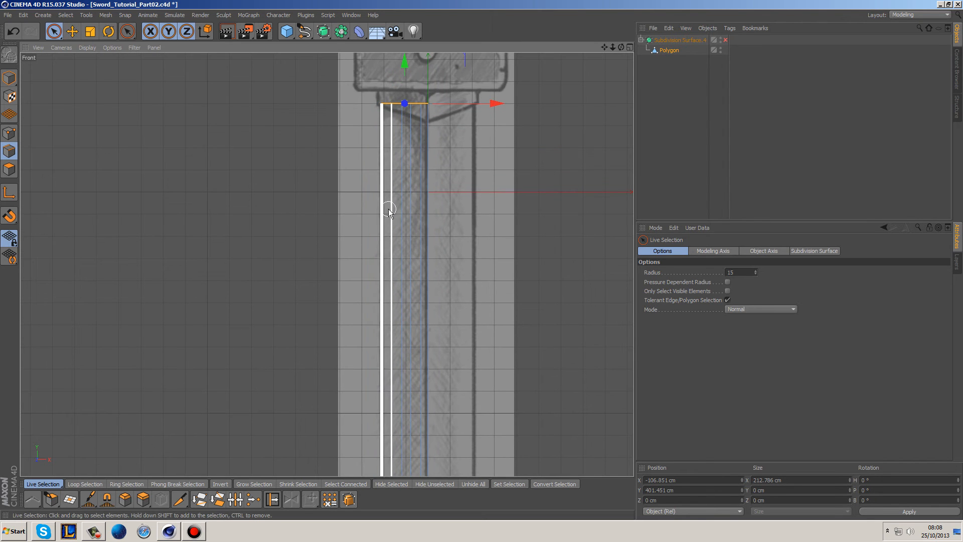
left_click_drag(408, 70, 408, 62)
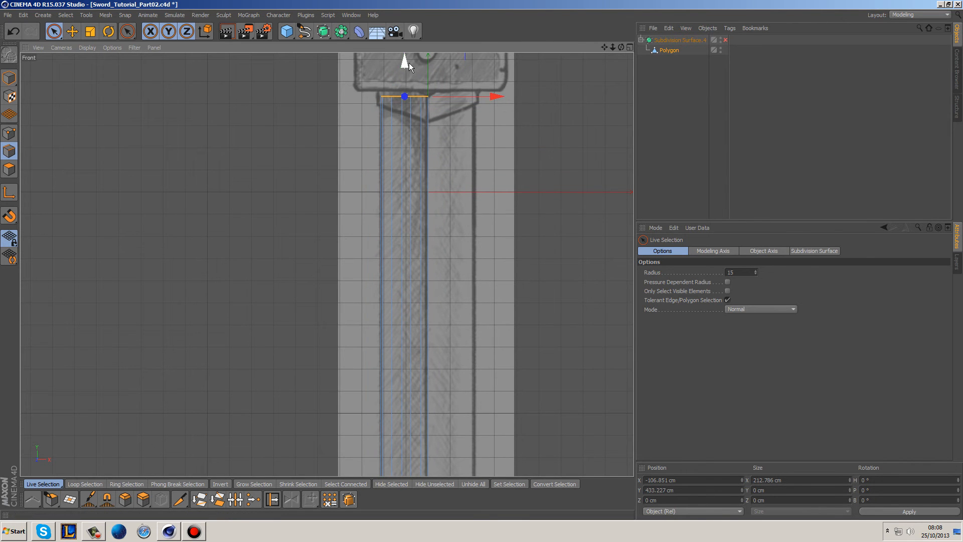
left_click(504, 208)
Select all the long vertical blade edges and apply Connect Points/Edges five times to divide them into even rows.
middle_click_drag(494, 259, 454, 203, "alt")
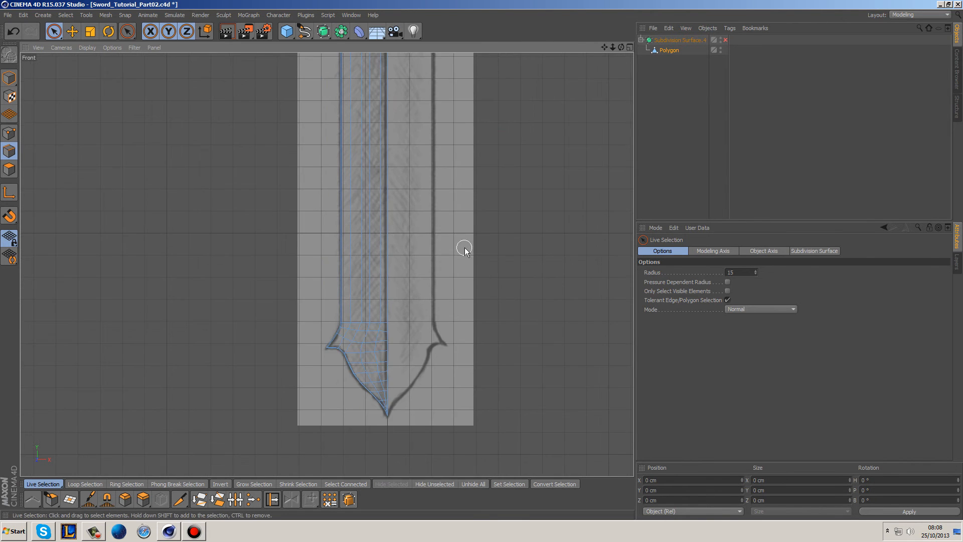
left_click_drag(261, 115, 543, 149)
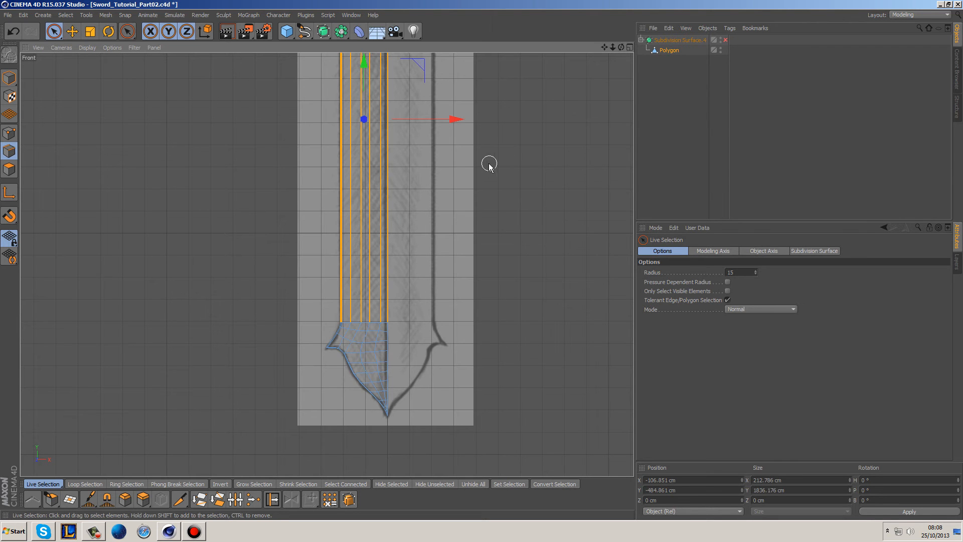
right_click(456, 154)
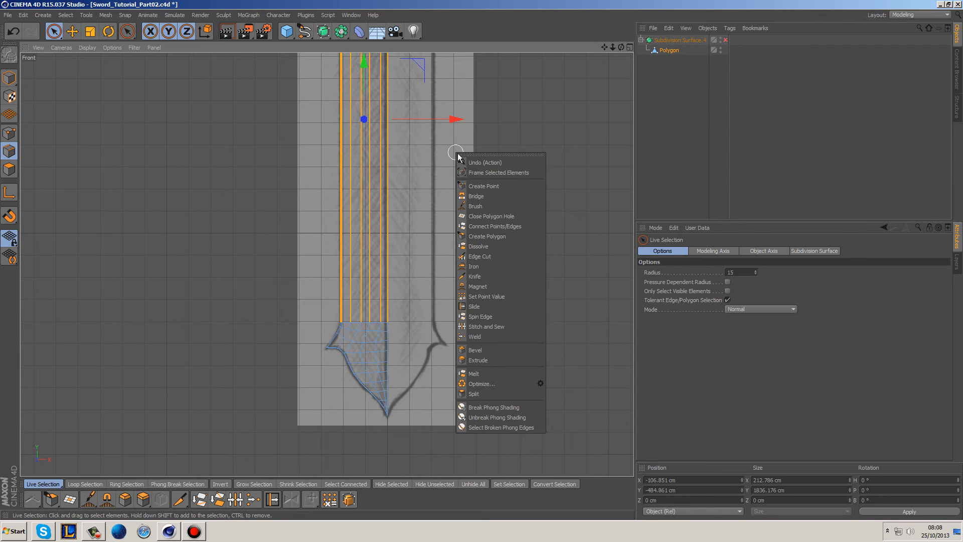
left_click(497, 226)
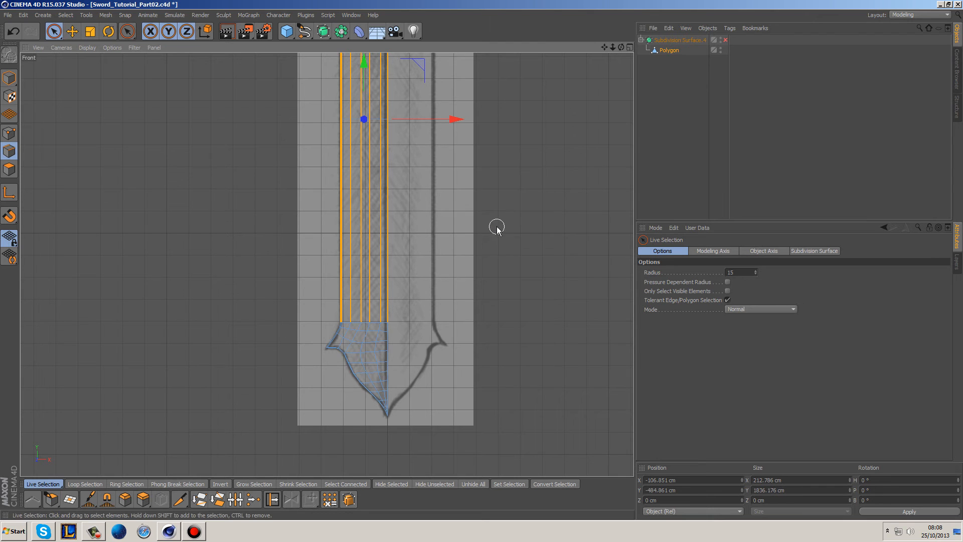
right_click(463, 189)
left_click(500, 262)
right_click(477, 179)
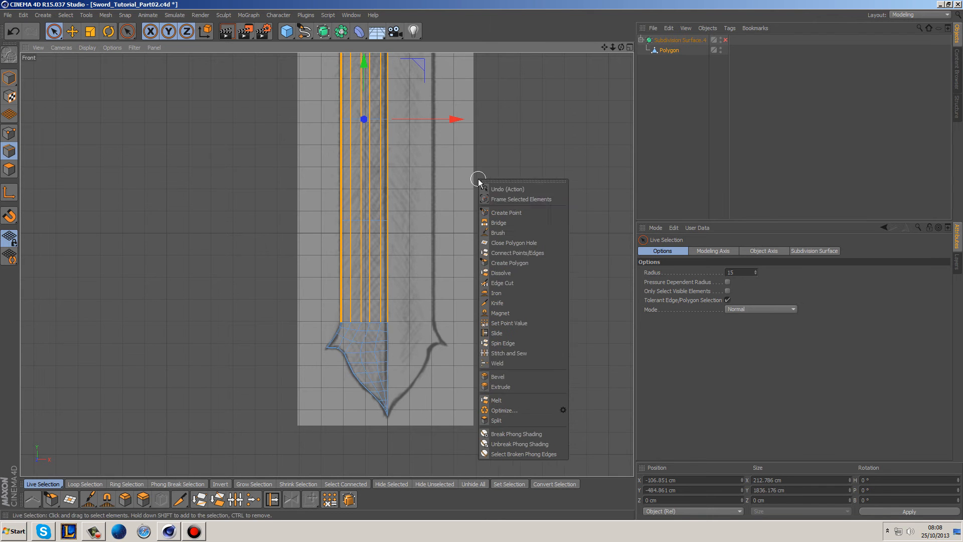
left_click(529, 254)
right_click(490, 185)
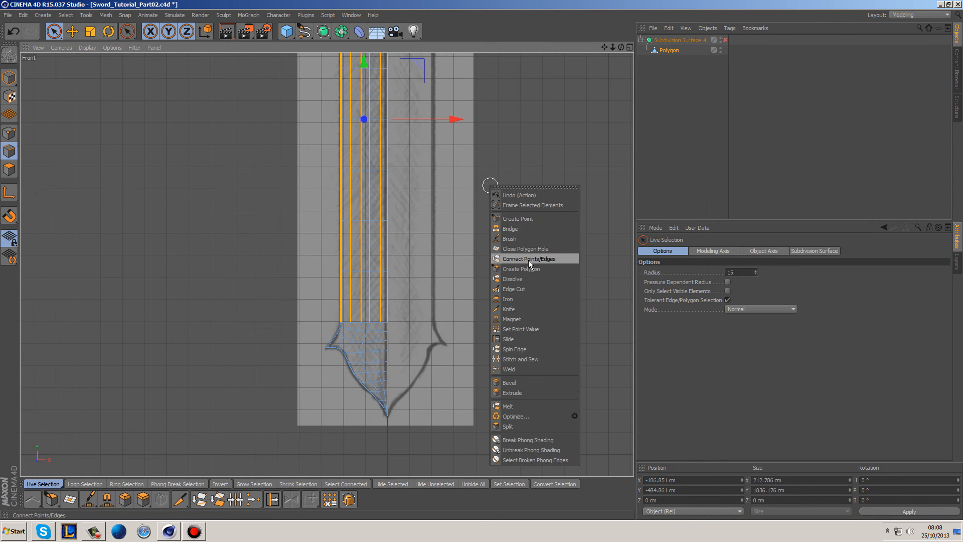
left_click(508, 258)
right_click(494, 189)
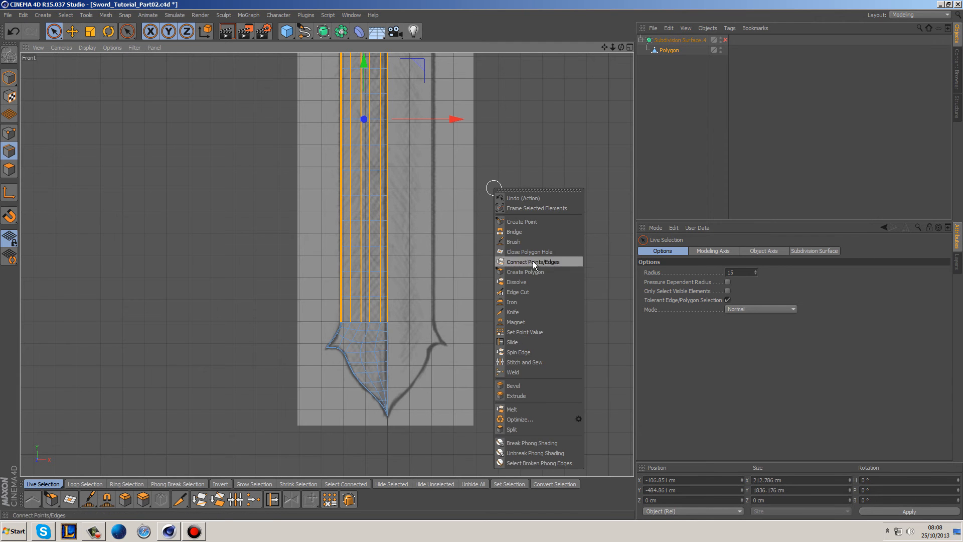
left_click(533, 263)
left_click(520, 228)
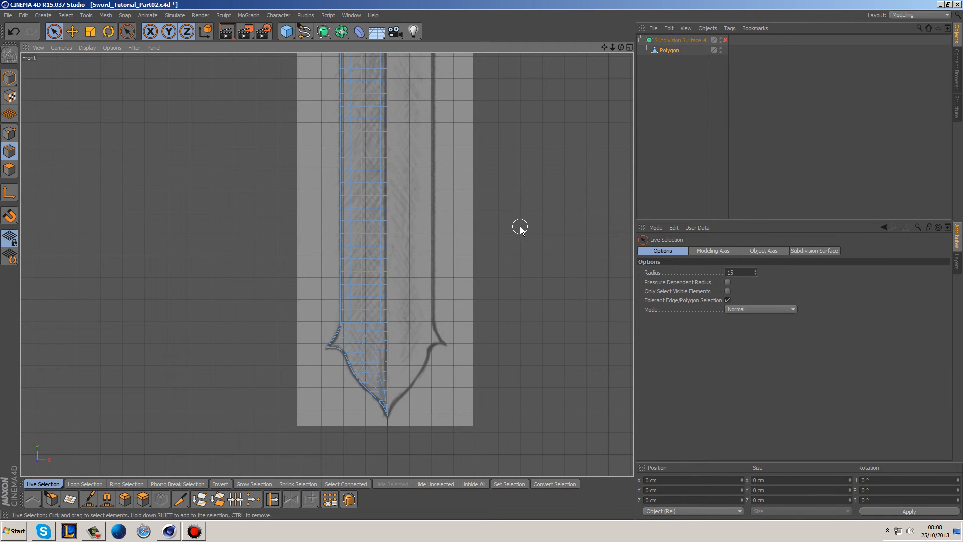
Add a Symmetry object as parent of the Polygon object to mirror the half blade across the ZY plane.
middle_click_drag(476, 223, 483, 196, "alt")
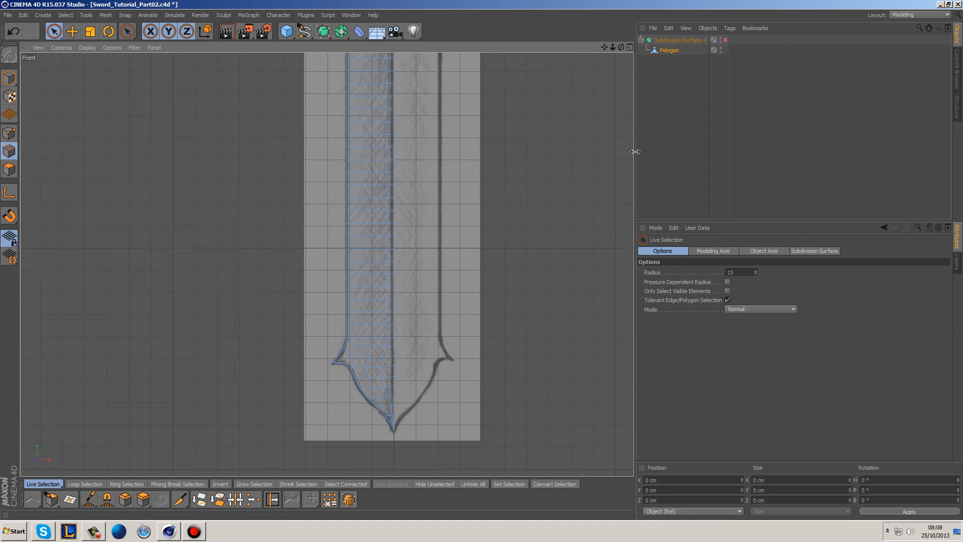
left_click(672, 52)
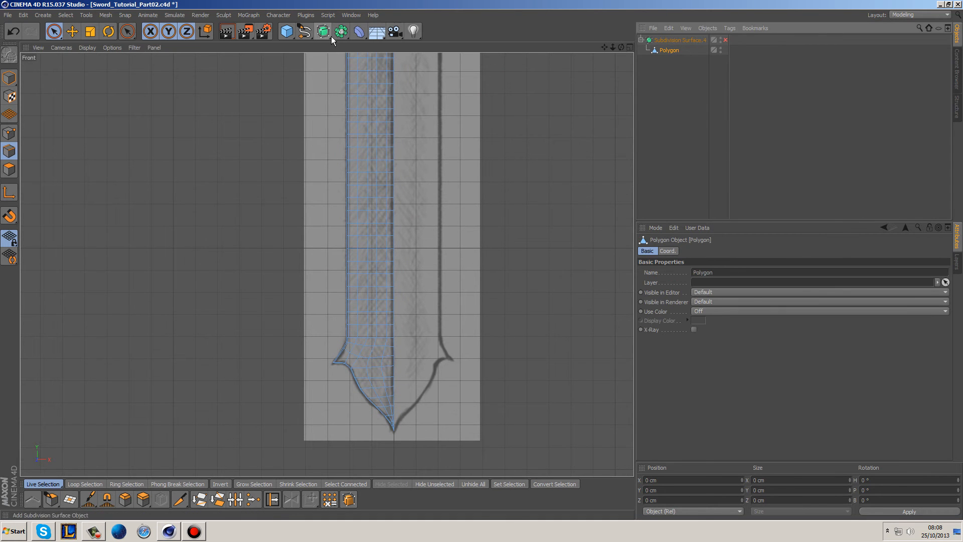
left_click_drag(345, 32, 452, 89)
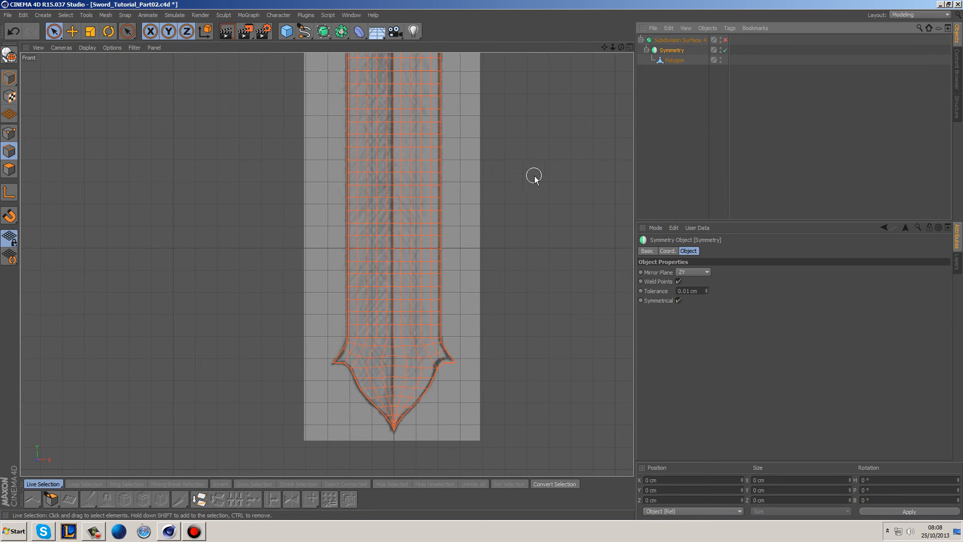
Set the Symmetry object's weld tolerance to 0.7 cm to close the centre seam at the tip.
scroll(416, 409, "up", 6)
middle_click_drag(372, 450, 389, 284, "alt")
scroll(391, 286, "up", 16)
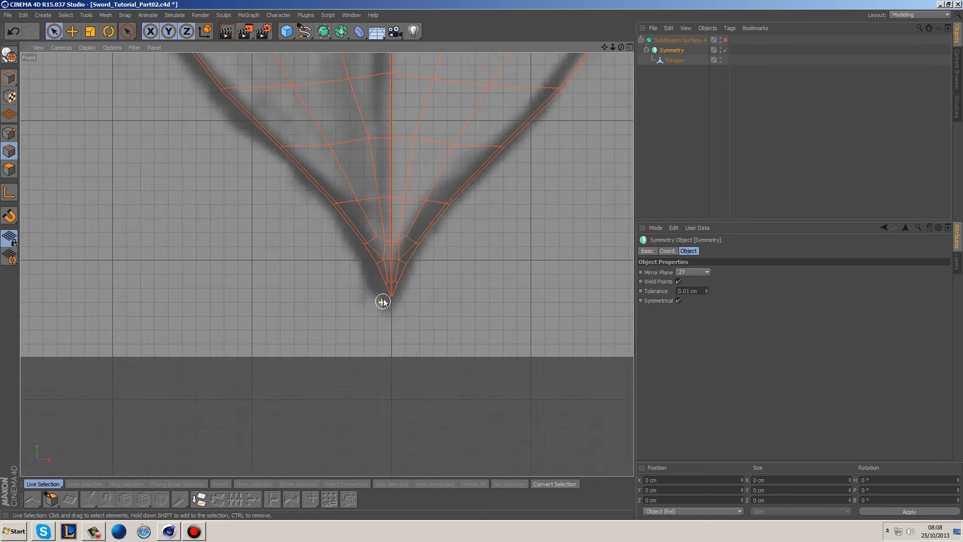
scroll(397, 236, "up", 5)
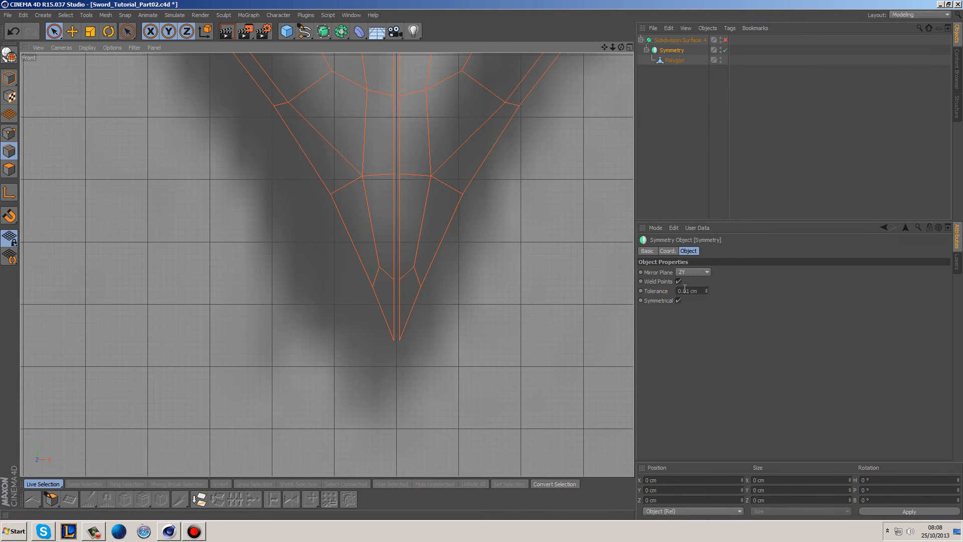
left_click(690, 291)
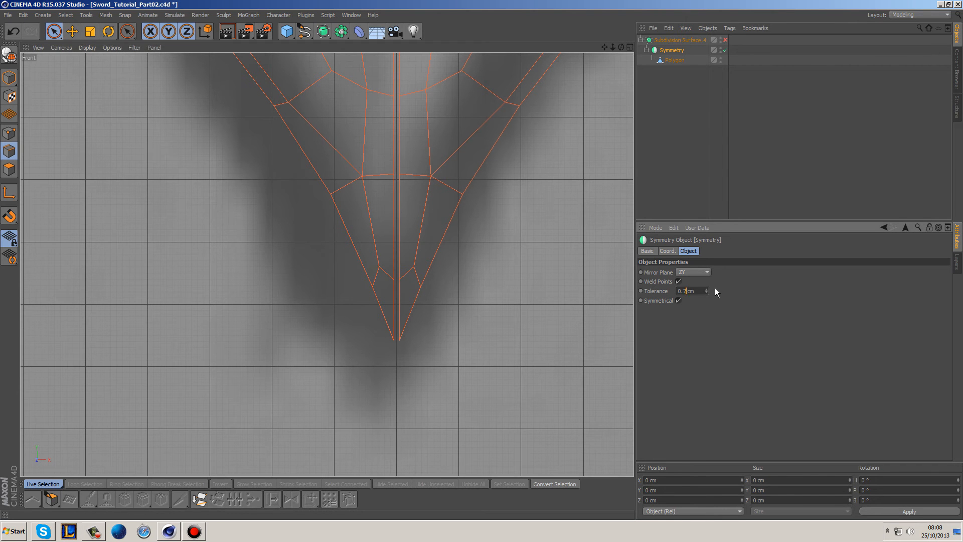
key("Return")
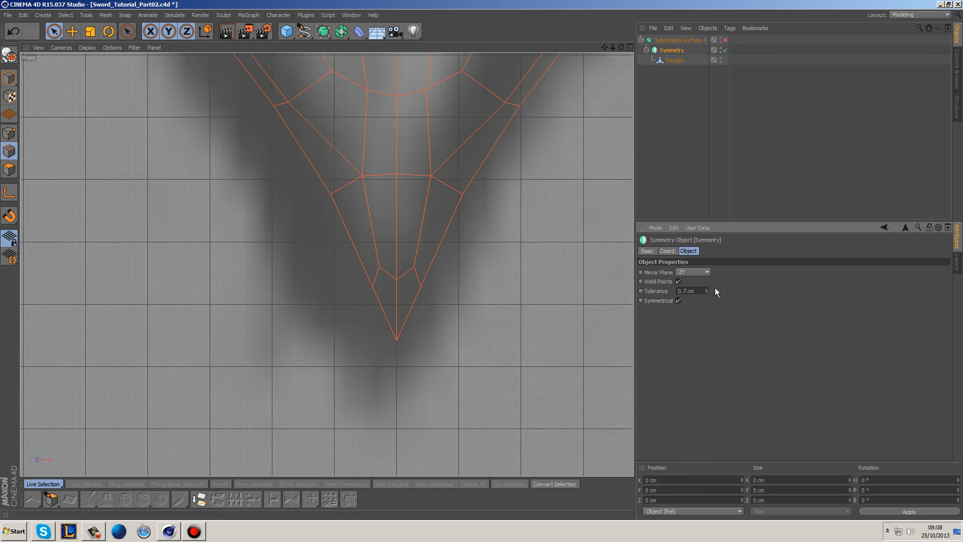
Try to shift the Polygon object's inner points near the tip outward and downward with a Magnet radius of 1.958 cm.
scroll(488, 185, "up", 5)
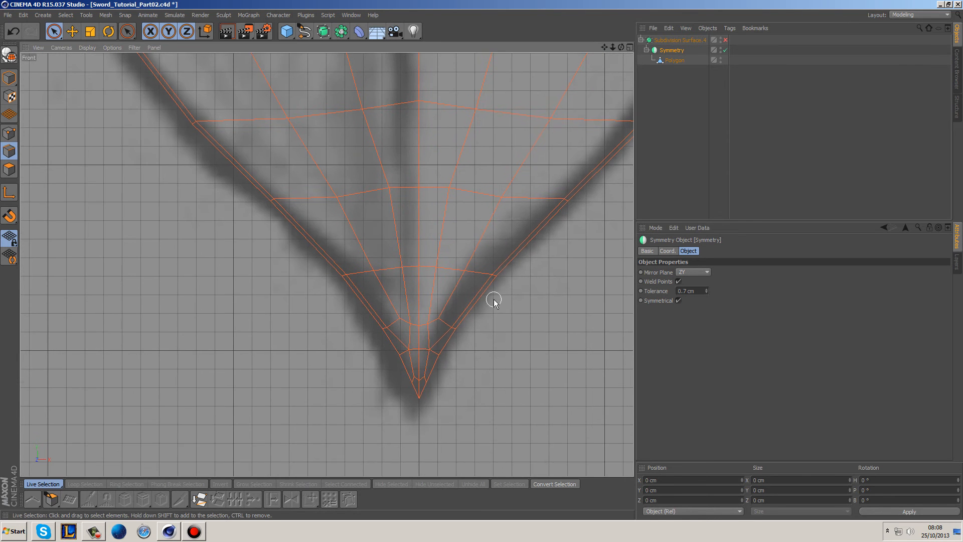
middle_click_drag(517, 220, 519, 174, "alt")
middle_click_drag(501, 238, 504, 183, "alt")
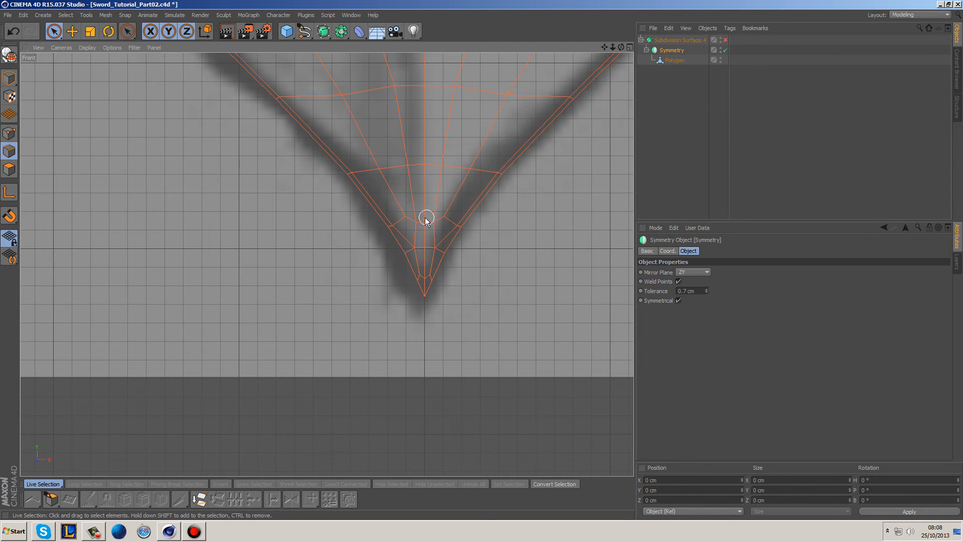
left_click(667, 59)
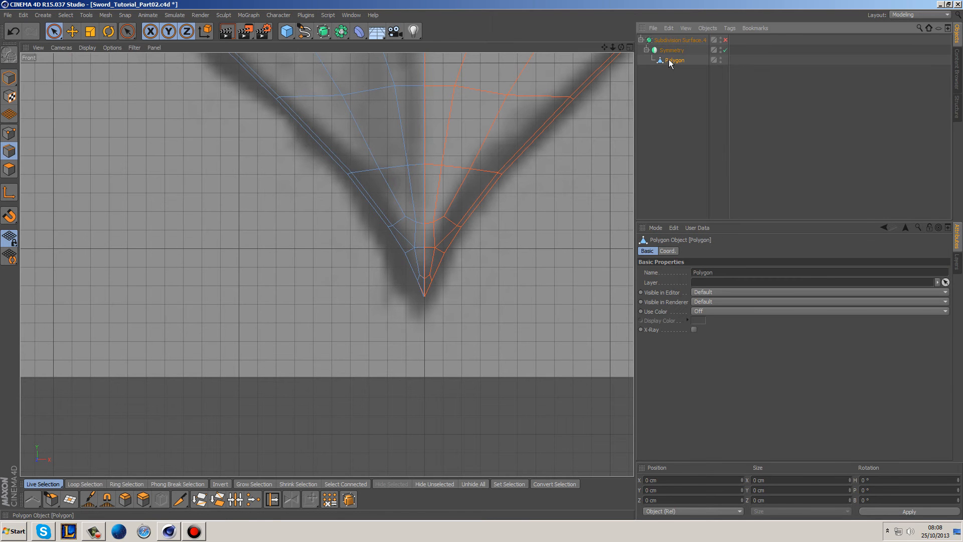
left_click(107, 499)
scroll(328, 301, "up", 3)
middle_click_drag(539, 203, 416, 284, "alt")
scroll(375, 286, "up", 3)
middle_click_drag(317, 310, 295, 323)
left_click_drag(400, 283, 384, 296)
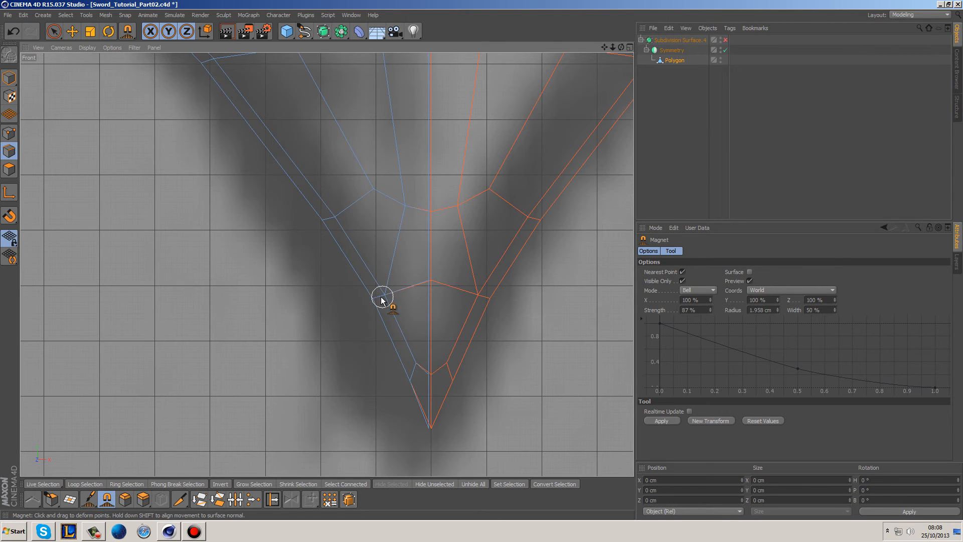
left_click_drag(409, 367, 432, 397)
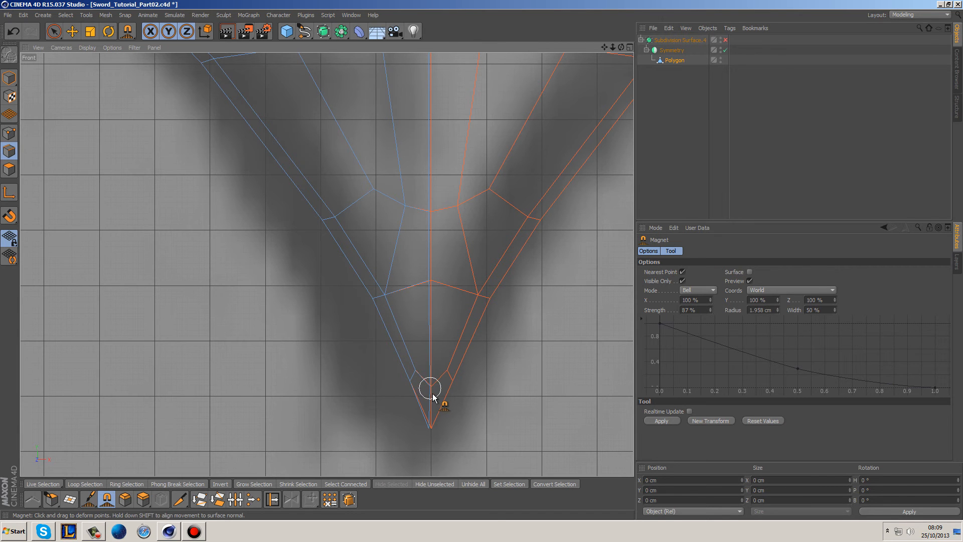
Undo the last Magnet moves on the points near the tip.
key("ctrl+z")
key("ctrl+z")
key("ctrl+z")
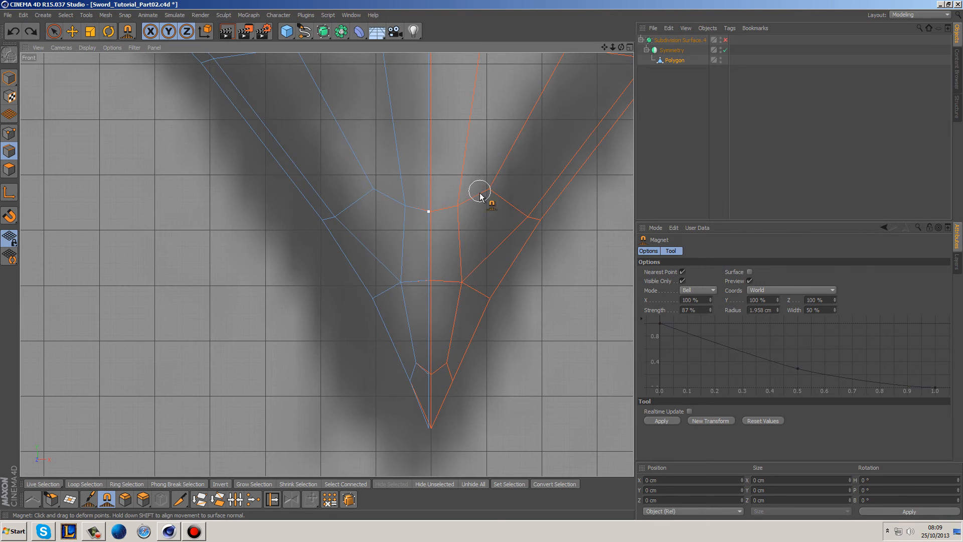
Move the Polygon object's inner point on the second row above the tip down and outward, close to the blade's edge strip.
left_click(54, 31)
left_click(9, 133)
left_click(400, 283)
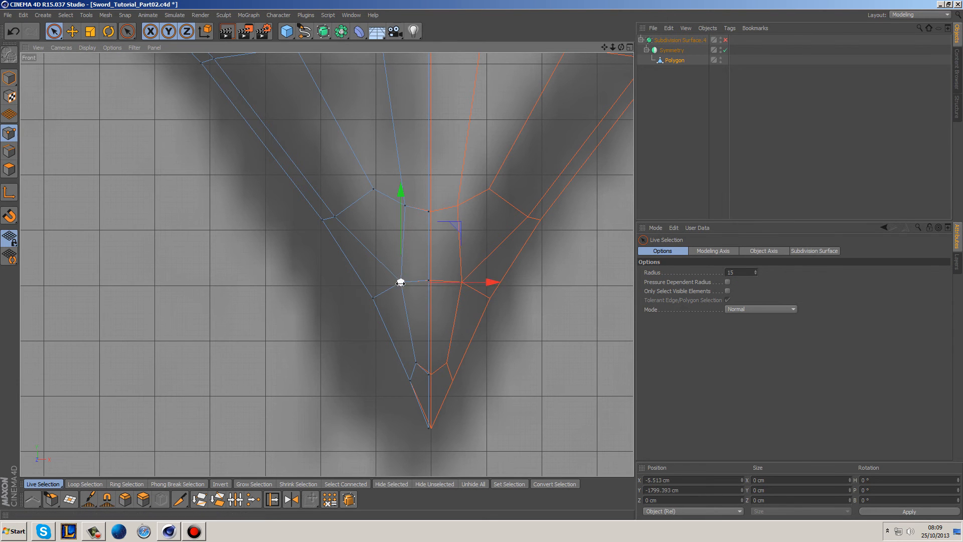
left_click_drag(400, 190, 400, 205)
left_click(460, 242)
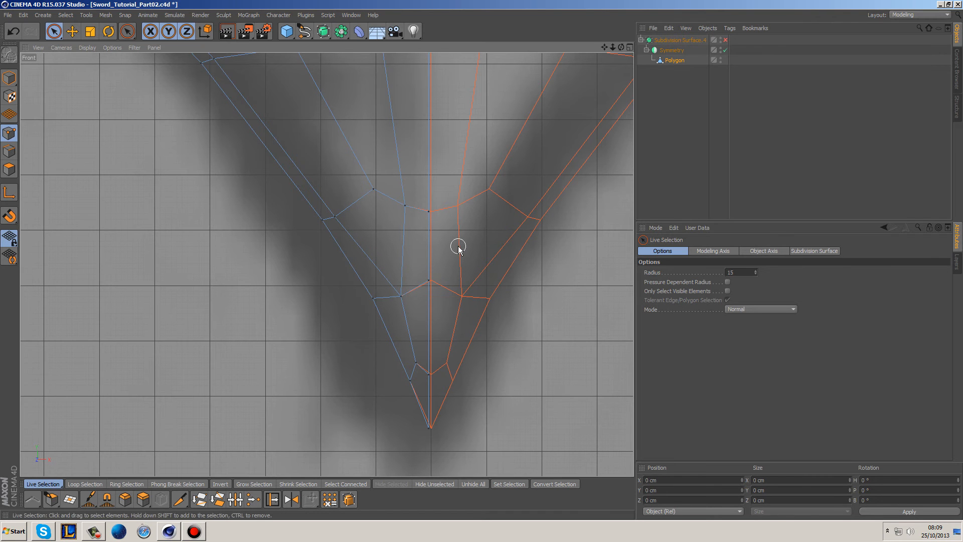
key("ctrl+z")
left_click_drag(451, 243, 441, 241)
Lower the inner and centre points of the Polygon object's row nearest the tip.
left_click(425, 381)
left_click_drag(429, 312, 471, 318)
left_click(410, 374)
left_click(560, 354)
Examine the mirrored blade wireframe in the front view from the tip up past the barbs.
middle_click_drag(539, 376, 522, 284, "alt")
left_click(666, 161)
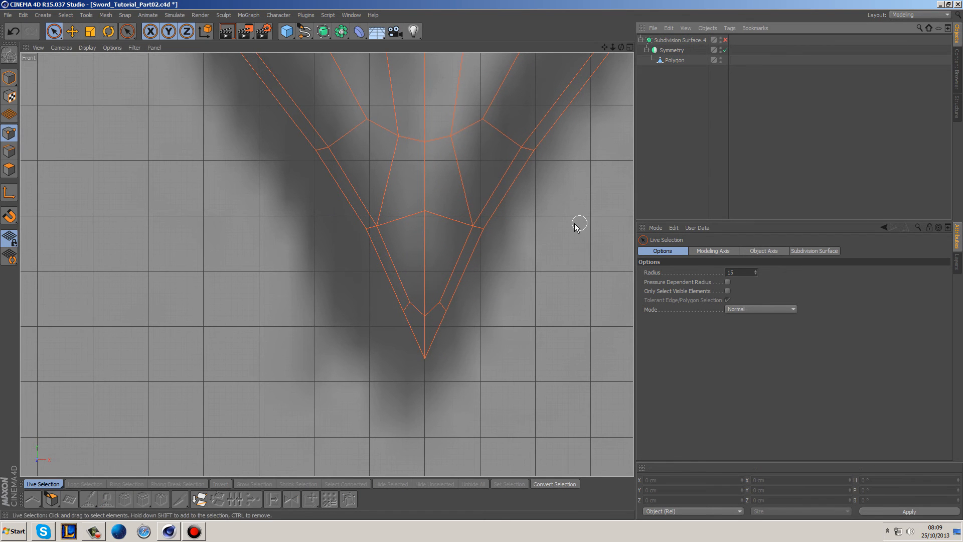
middle_click_drag(536, 199, 497, 336, "alt")
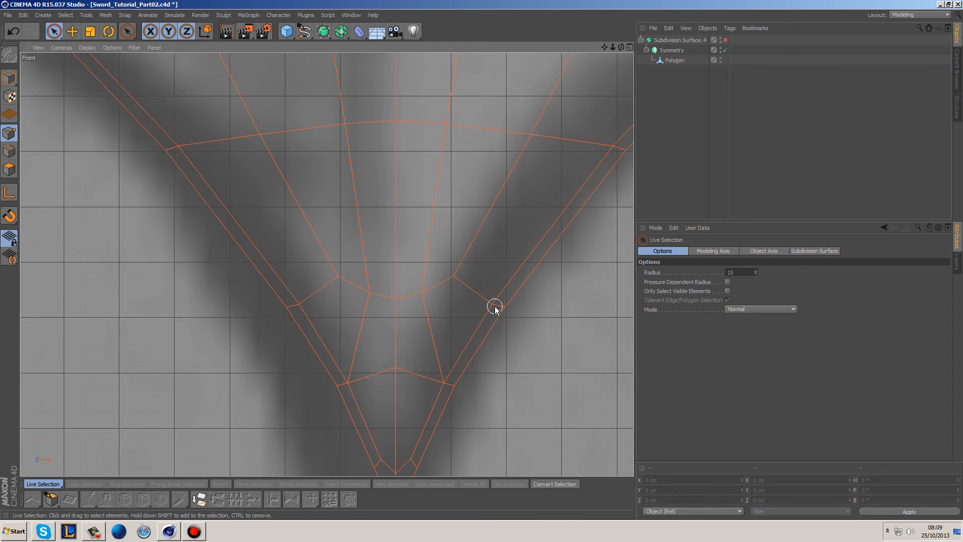
scroll(495, 310, "down", 2)
scroll(481, 374, "down", 4)
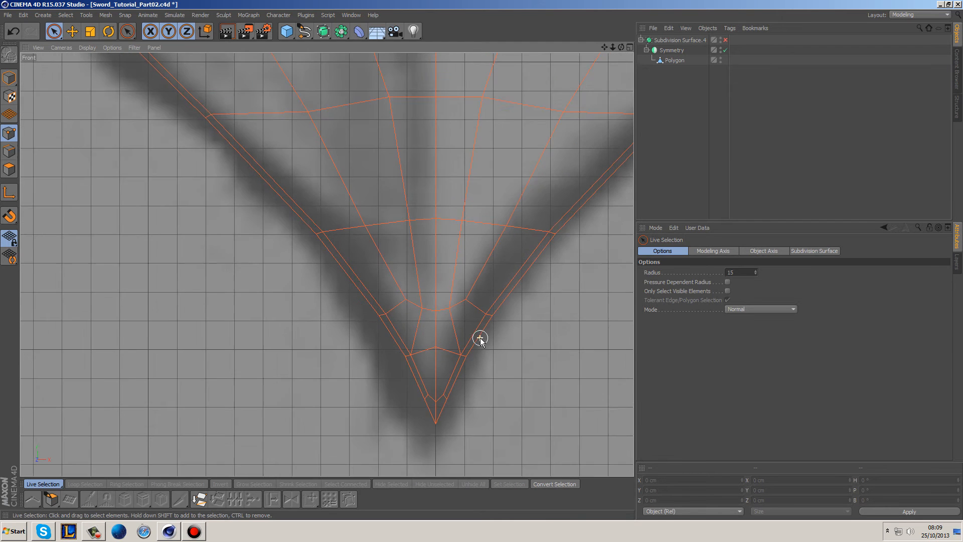
middle_click_drag(522, 121, 480, 398, "alt")
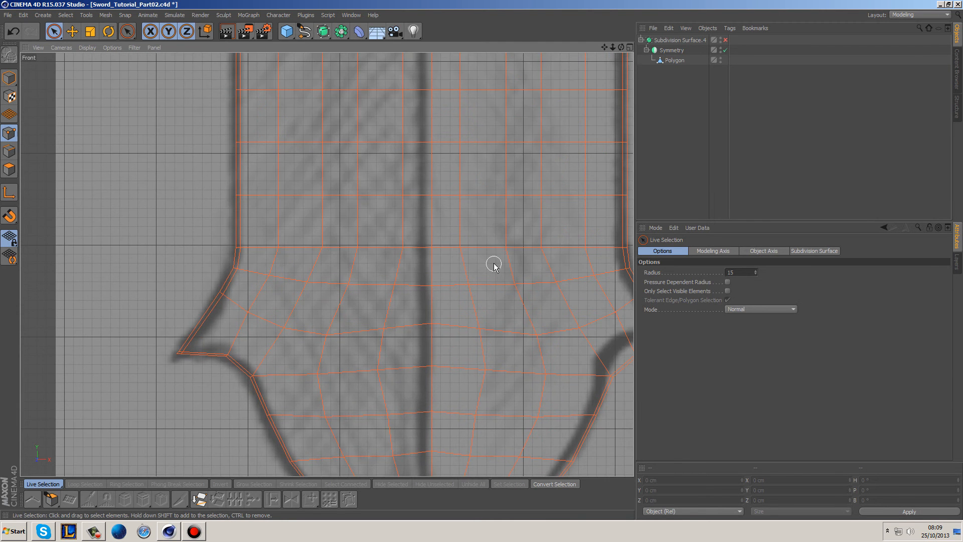
middle_click_drag(486, 224, 477, 359, "alt")
scroll(476, 228, "down", 6)
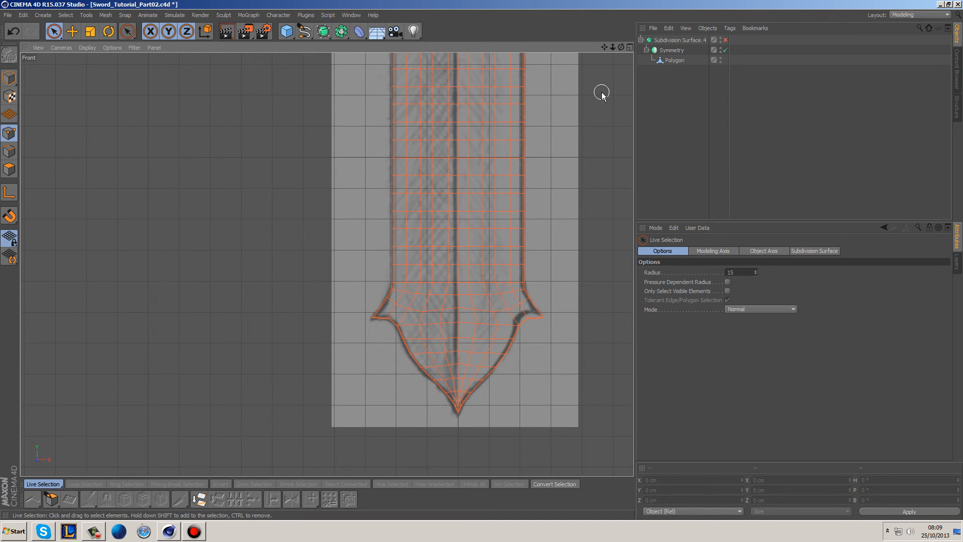
Select the Polygon object's faces in the perspective view and apply Align Normals to give them one direction.
middle_click(531, 158)
middle_click(248, 187)
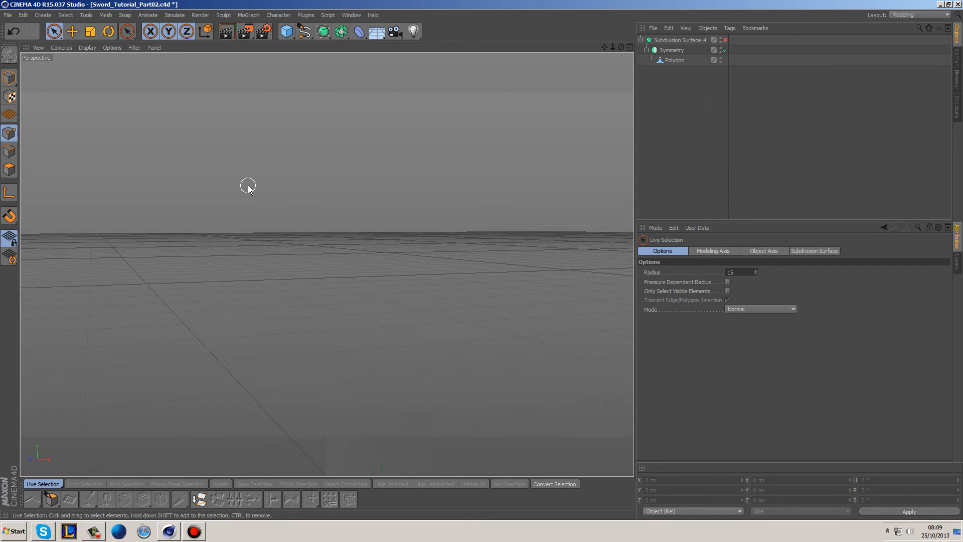
key("h")
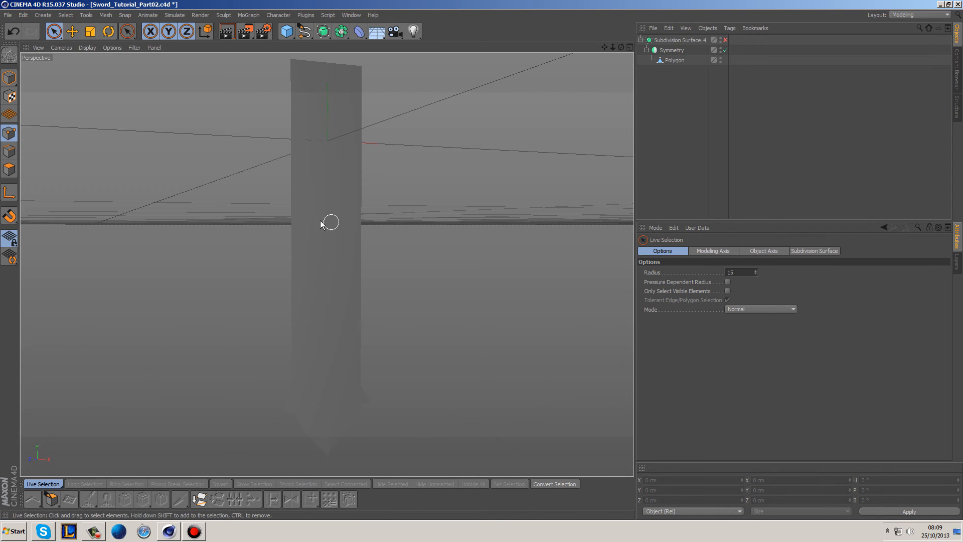
left_click(9, 169)
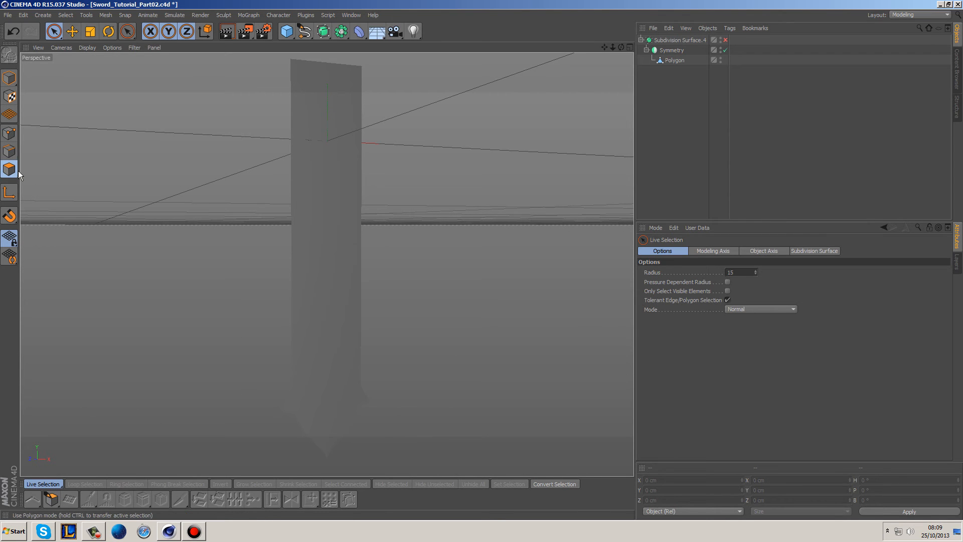
left_click(674, 60)
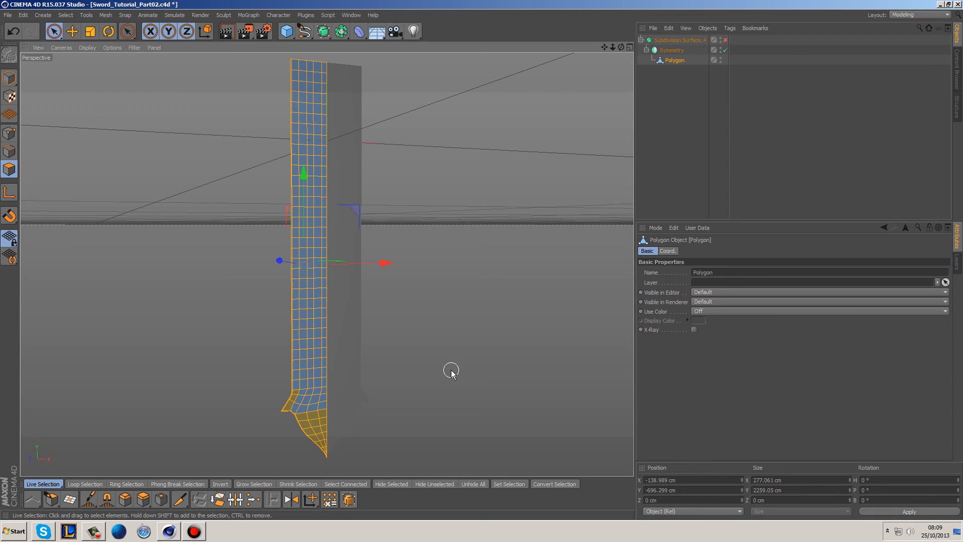
left_click(307, 401)
mouse_move(308, 401)
left_mouse_down()
mouse_move(321, 399)
mouse_move(302, 383)
mouse_move(333, 359)
mouse_move(271, 337)
mouse_move(252, 294)
mouse_move(323, 245)
mouse_move(286, 186)
left_mouse_up()
mouse_move(292, 229)
left_mouse_down()
mouse_move(286, 206)
mouse_move(315, 173)
mouse_move(295, 100)
mouse_move(315, 161)
left_mouse_up()
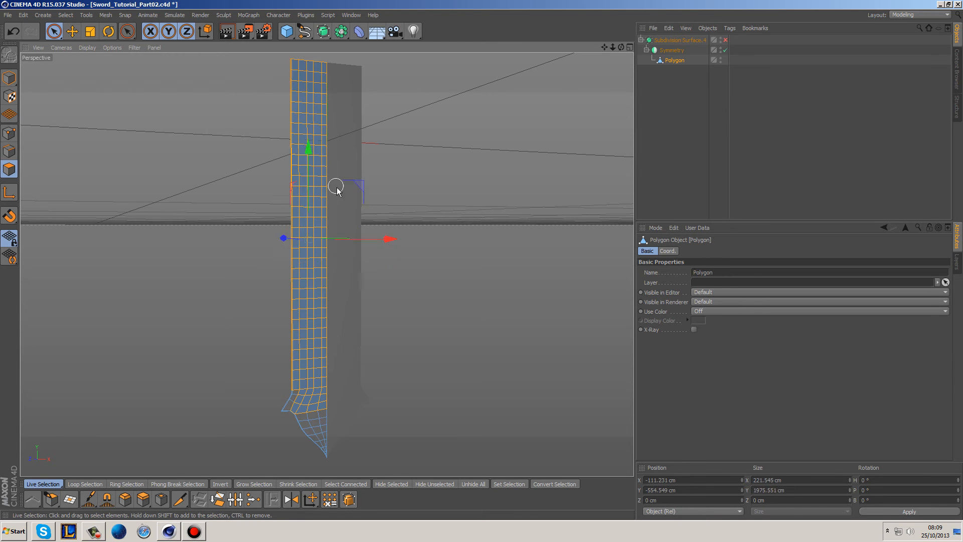
right_click(419, 202)
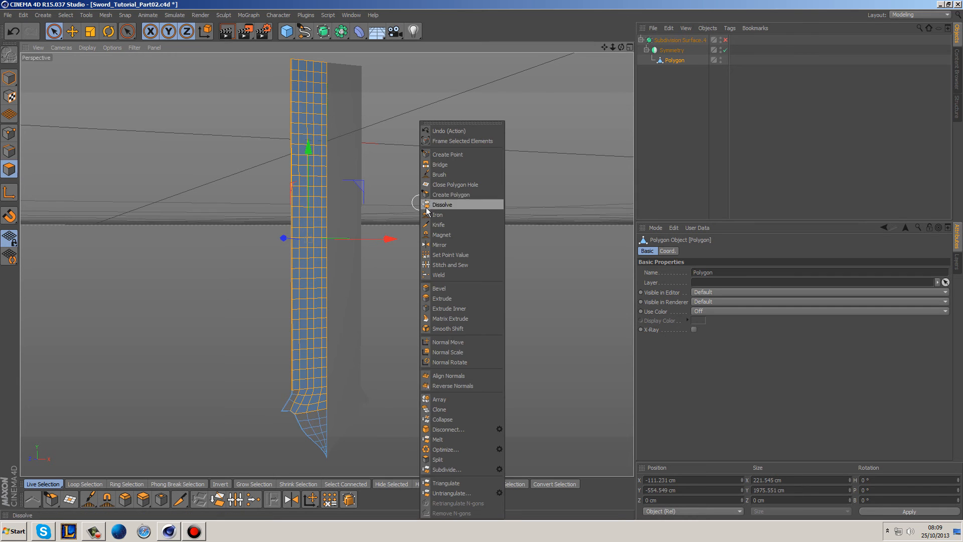
left_click(467, 379)
Examine the aligned faces of the half blade from the tip to the upper end in perspective.
middle_click_drag(405, 398, 437, 173, "alt")
scroll(383, 215, "up", 6)
scroll(347, 236, "up", 8)
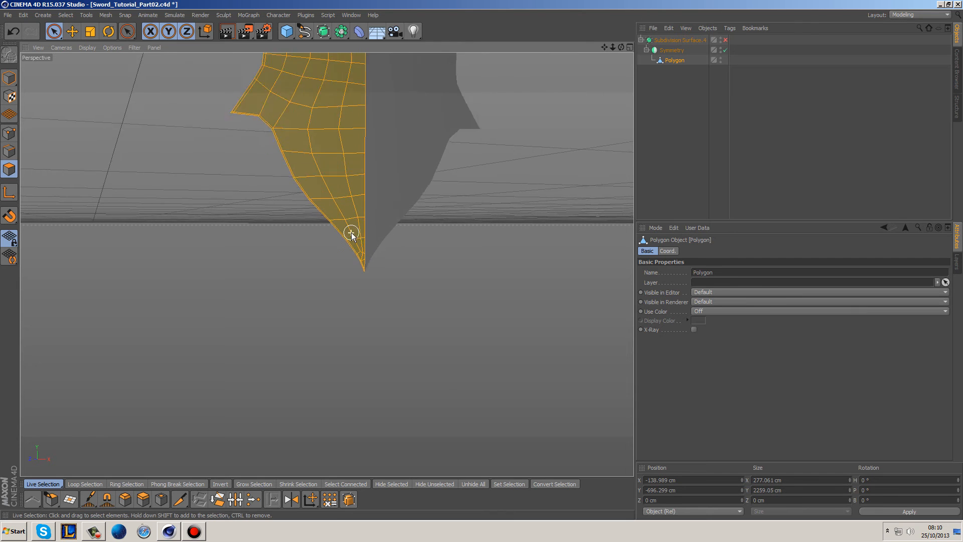
scroll(376, 216, "down", 3)
left_click_drag(383, 209, 120, 328, "alt")
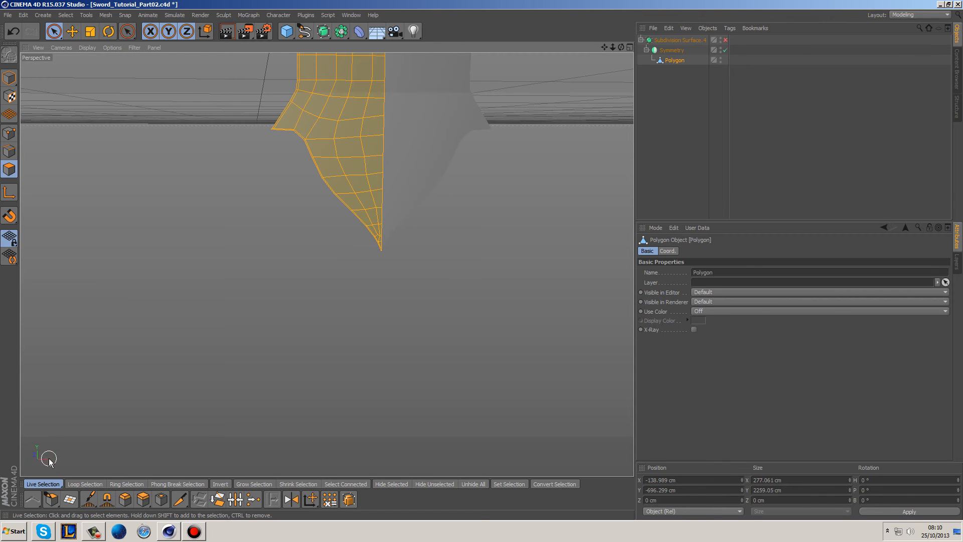
left_click_drag(442, 257, 434, 259, "alt")
middle_click_drag(434, 259, 385, 321, "alt")
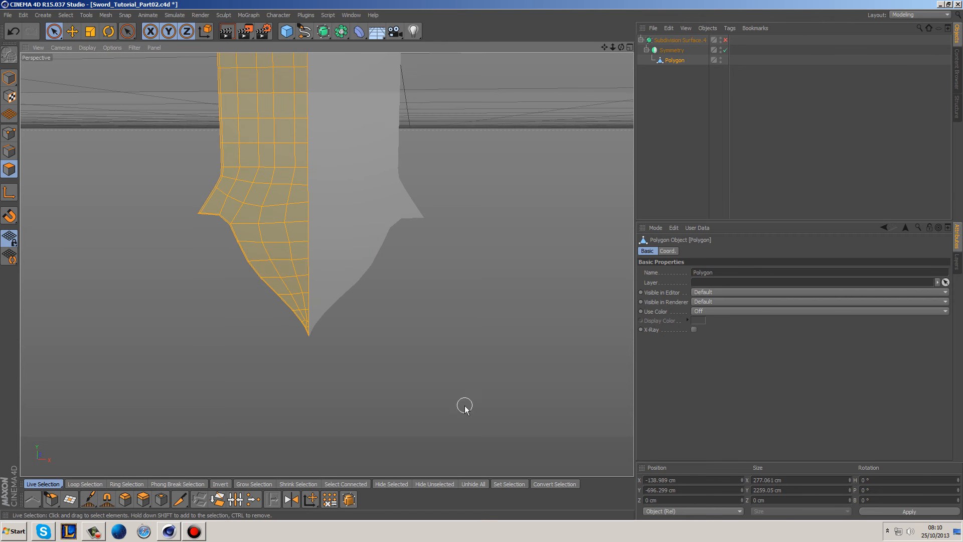
scroll(481, 156, "down", 4)
middle_click_drag(503, 142, 518, 419, "alt")
left_click_drag(509, 273, 554, 142, "alt")
Check in the top view whether all points of the Polygon object lie in one flat plane, and compare the other views.
left_click(654, 102)
left_click(664, 60)
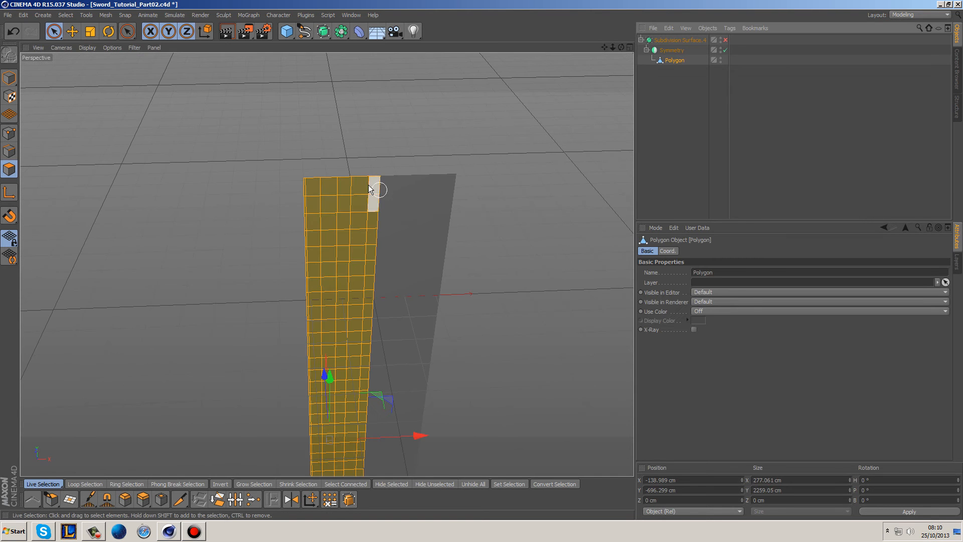
left_click(15, 132)
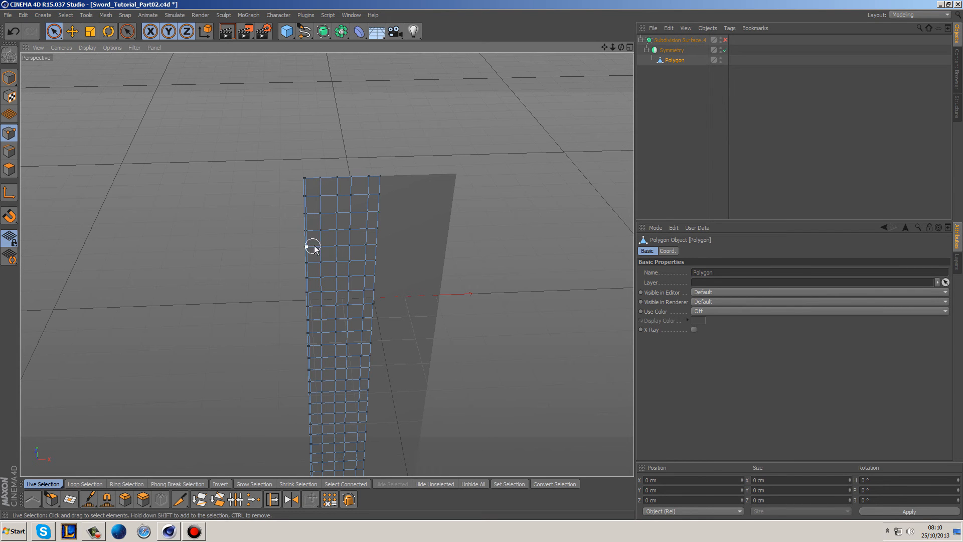
middle_click(246, 228)
middle_click(446, 209)
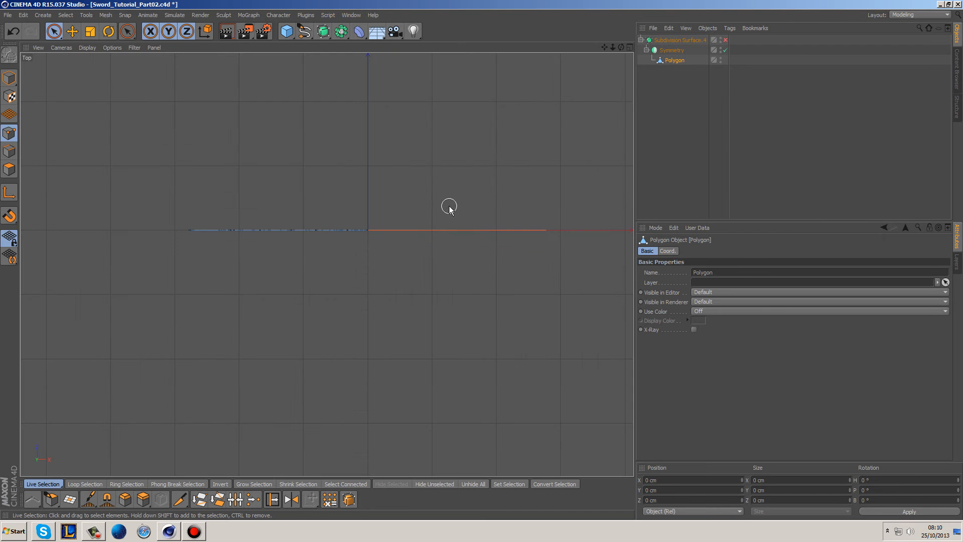
scroll(363, 256, "up", 3)
left_click_drag(69, 213, 156, 213)
left_click_drag(253, 228, 304, 267)
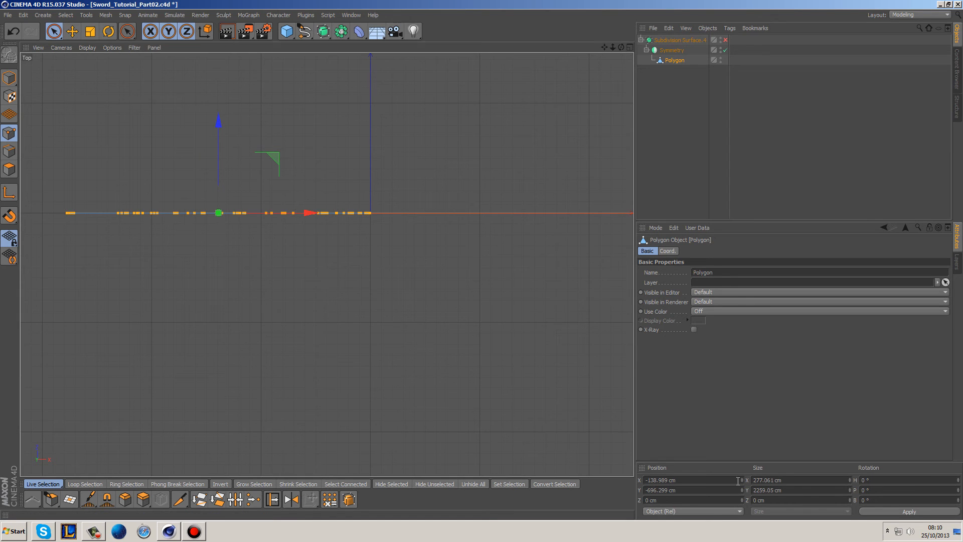
left_click(418, 341)
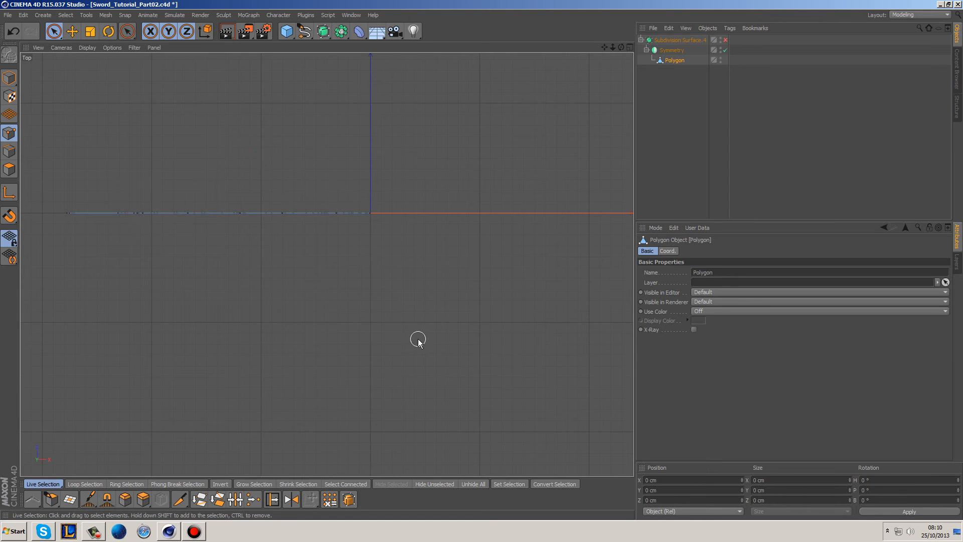
middle_click(311, 290)
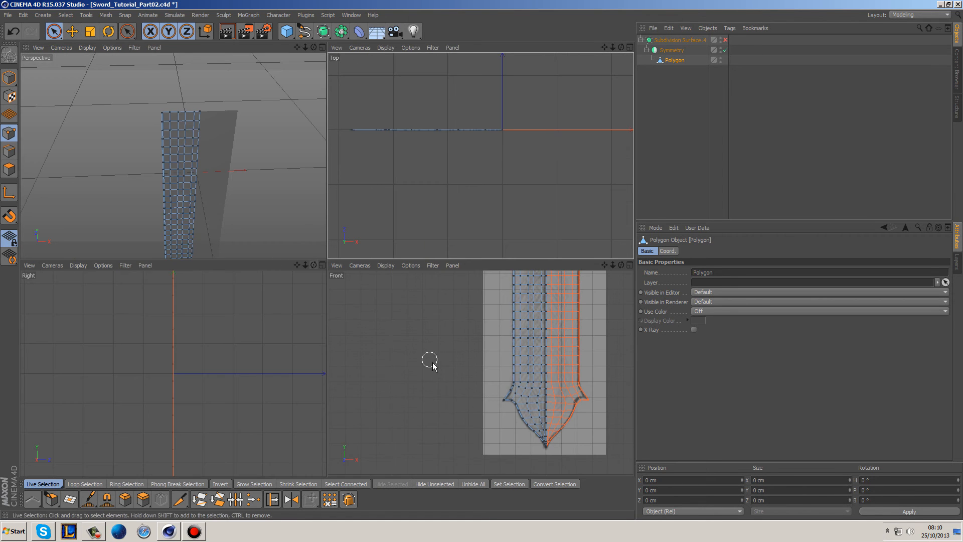
middle_click(363, 303)
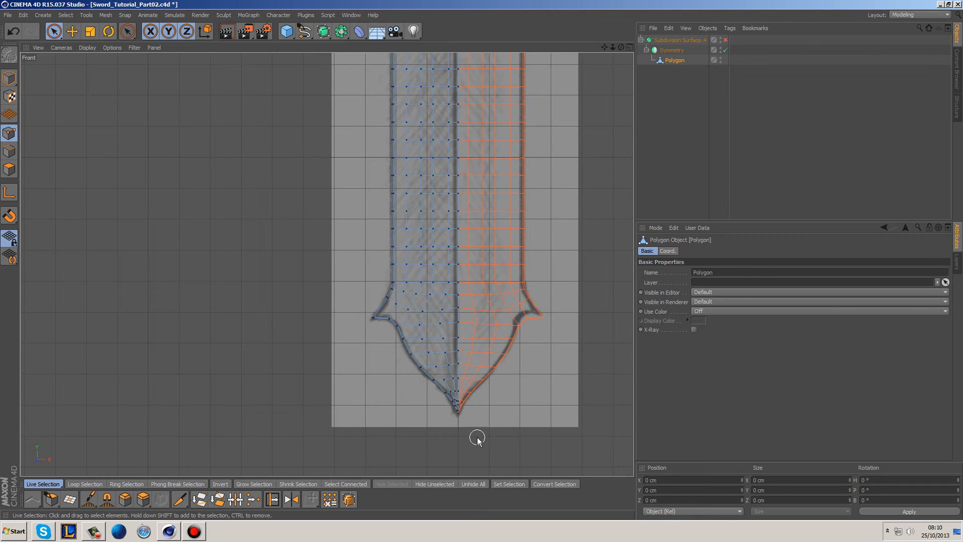
middle_click(194, 178)
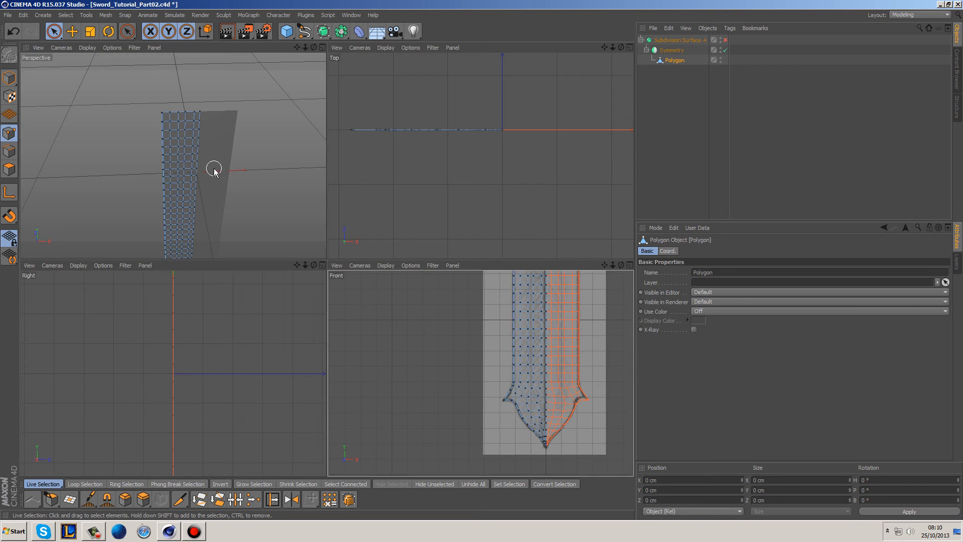
middle_click(296, 166)
Take the Symmetry object with its Polygon child out of Subdivision Surface.4 in the object hierarchy.
left_click(9, 78)
left_click(177, 130)
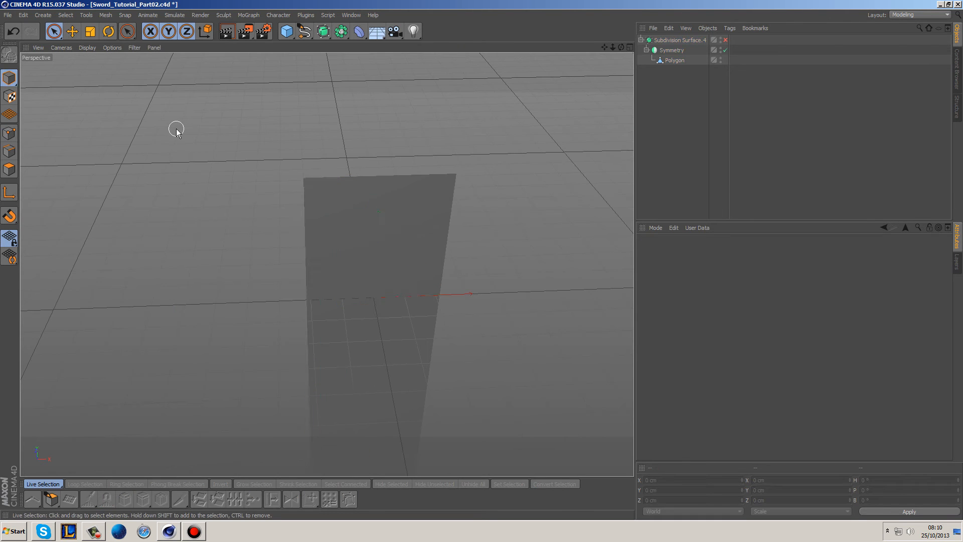
left_click(678, 61)
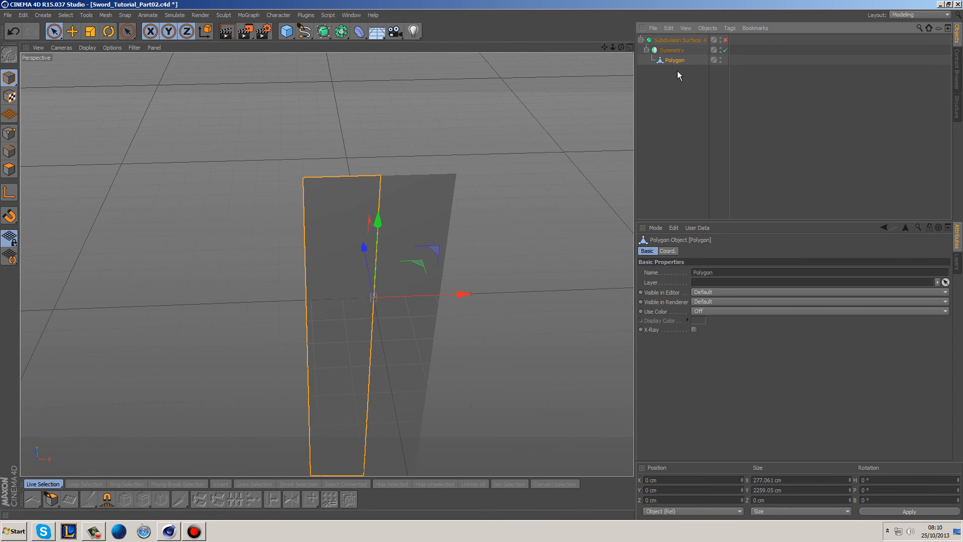
left_click_drag(677, 71, 680, 89)
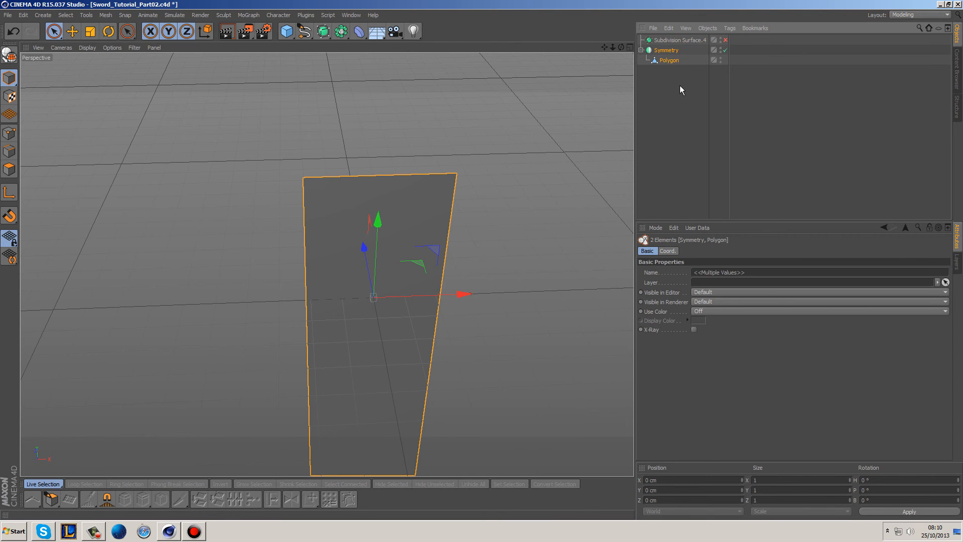
Convert the Symmetry object with Current State to Object and delete the original Symmetry object.
right_click(667, 61)
left_click(702, 288)
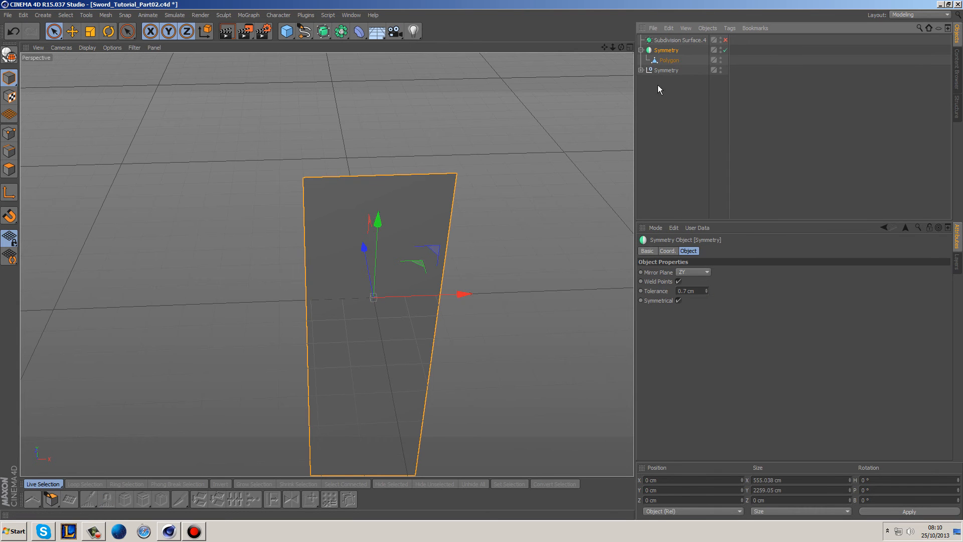
key("Delete")
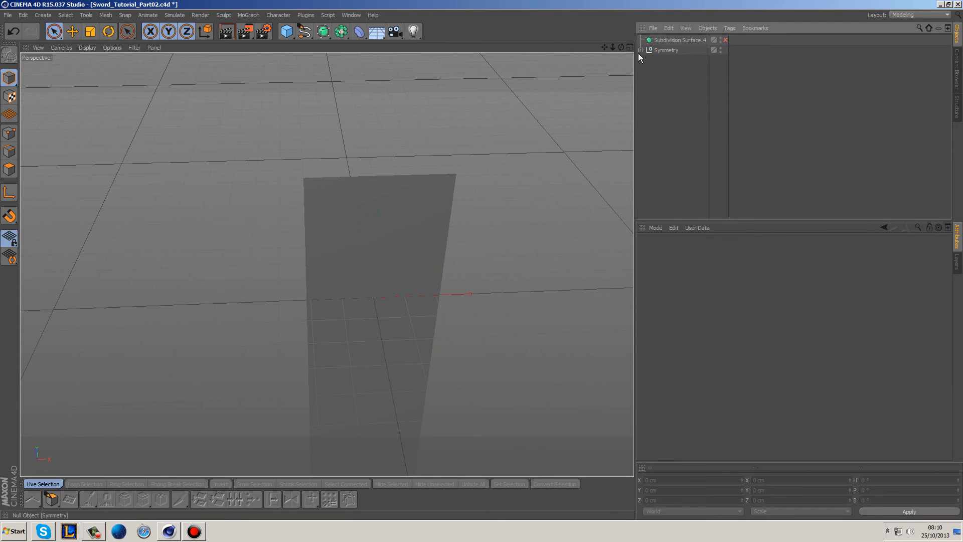
Expand the converted Symmetry null and set the perspective view to shading with wireframe lines.
left_click(641, 50)
left_click(88, 47)
left_click(106, 77)
left_click(367, 225)
Make the converted Polygon object a child of Subdivision Surface.4 and delete the empty Symmetry null.
left_click_drag(666, 61, 667, 41)
left_click(673, 60)
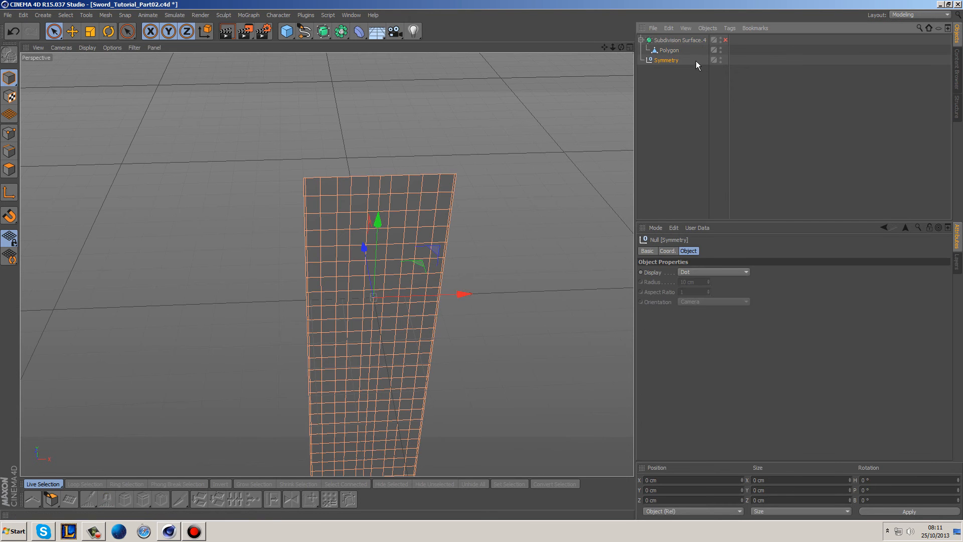
key("Delete")
Rename the Polygon object as Blade.
double_click(672, 51)
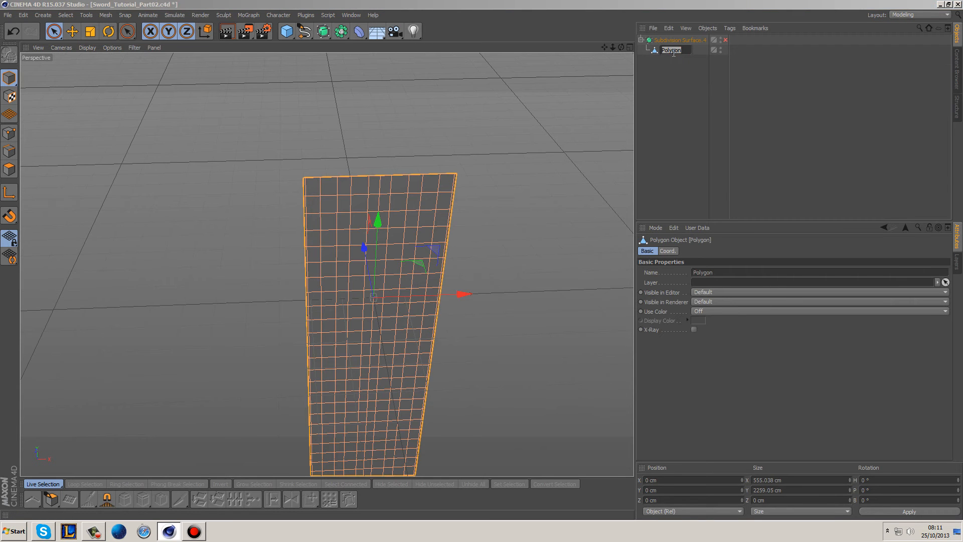
type("Blade")
key("Return")
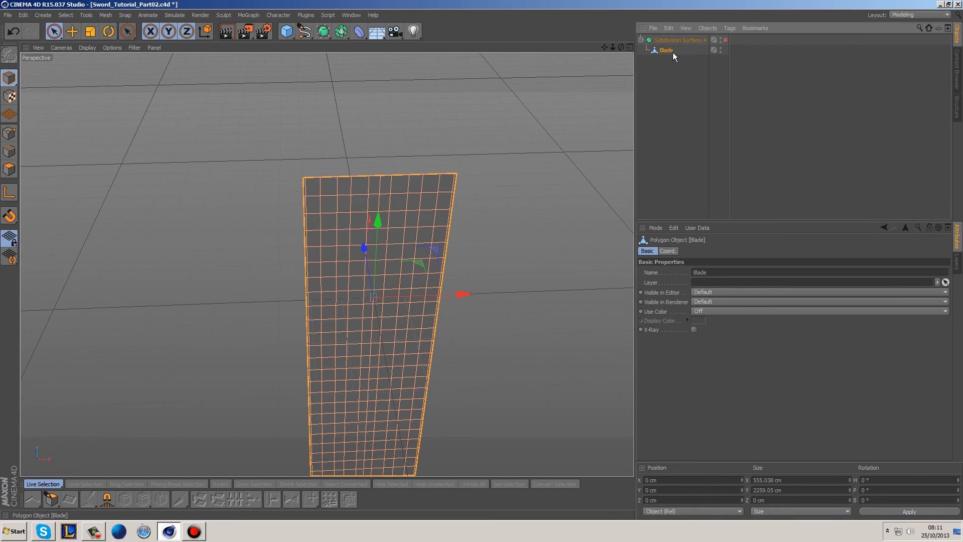
left_click(566, 150)
Add a Bend deformer as a child of Blade and fit it to its parent.
left_click_drag(529, 255, 280, 300, "alt")
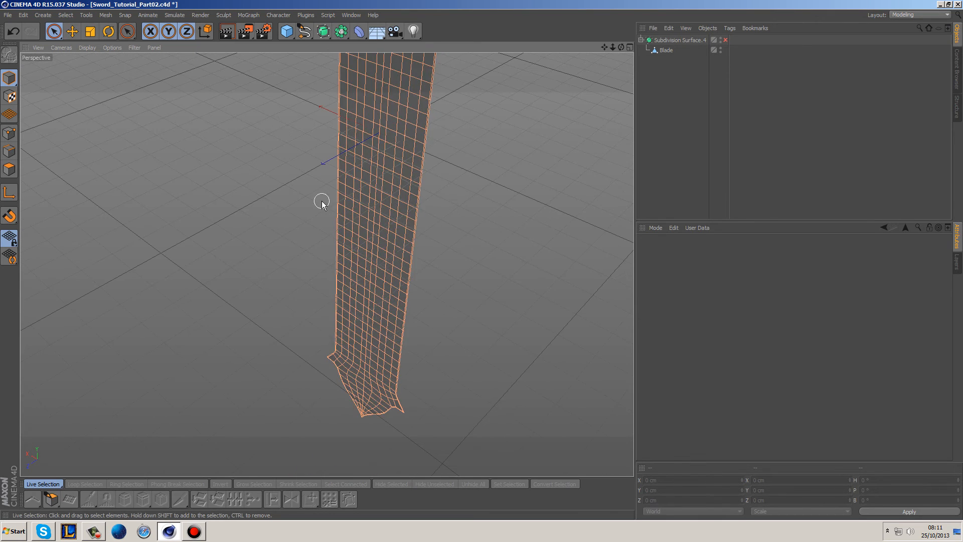
left_click_drag(513, 187, 305, 248, "alt")
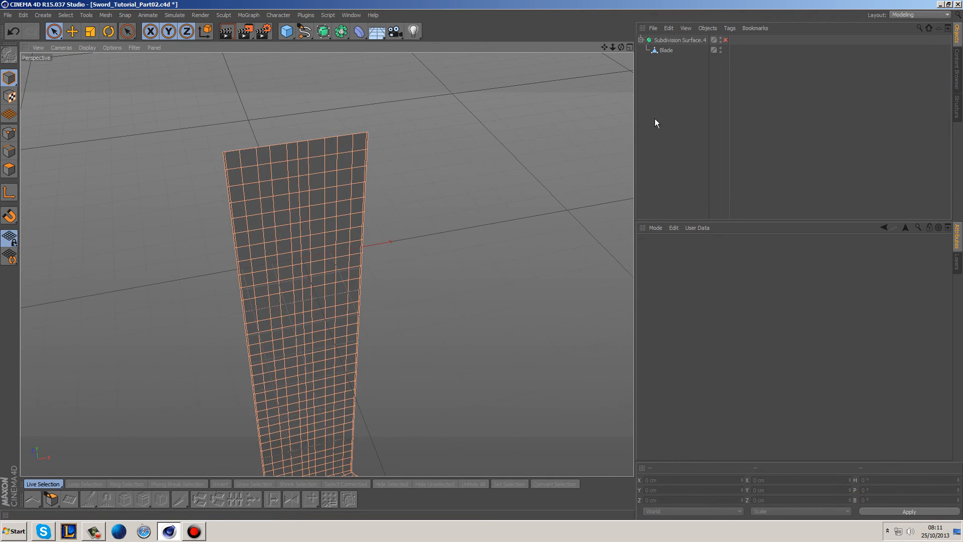
left_click(667, 51)
left_click(358, 32)
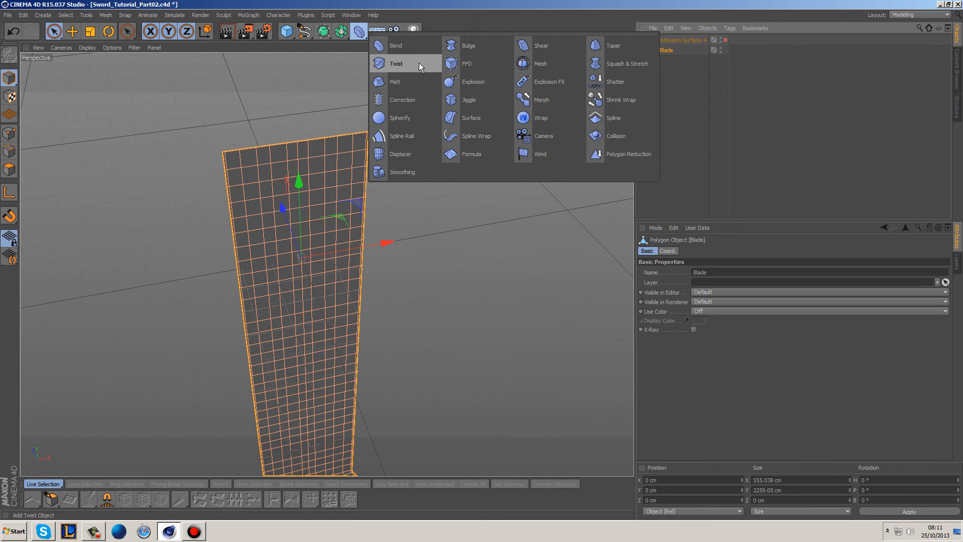
left_click(417, 50, "alt")
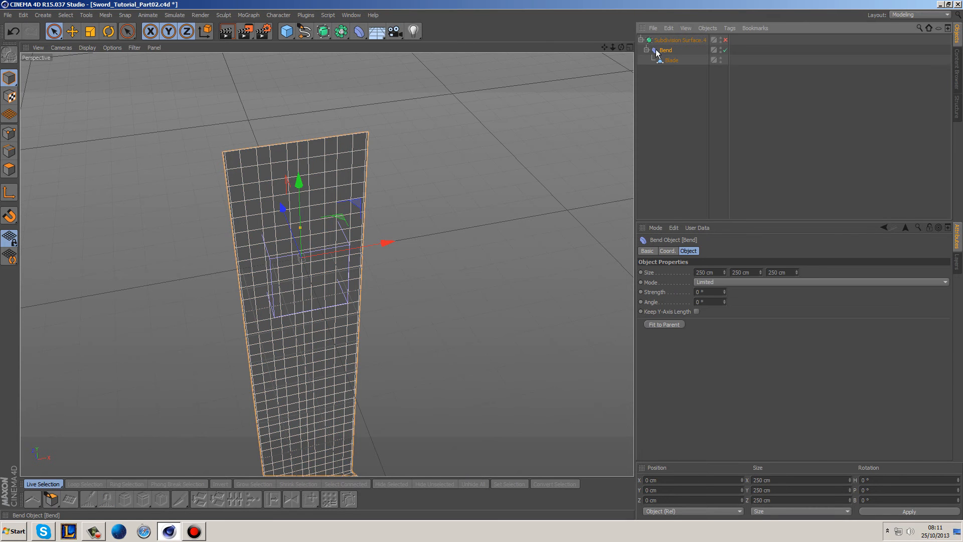
mouse_move(671, 55)
left_mouse_down()
mouse_move(664, 71)
mouse_move(666, 41)
left_mouse_up()
left_click(672, 60)
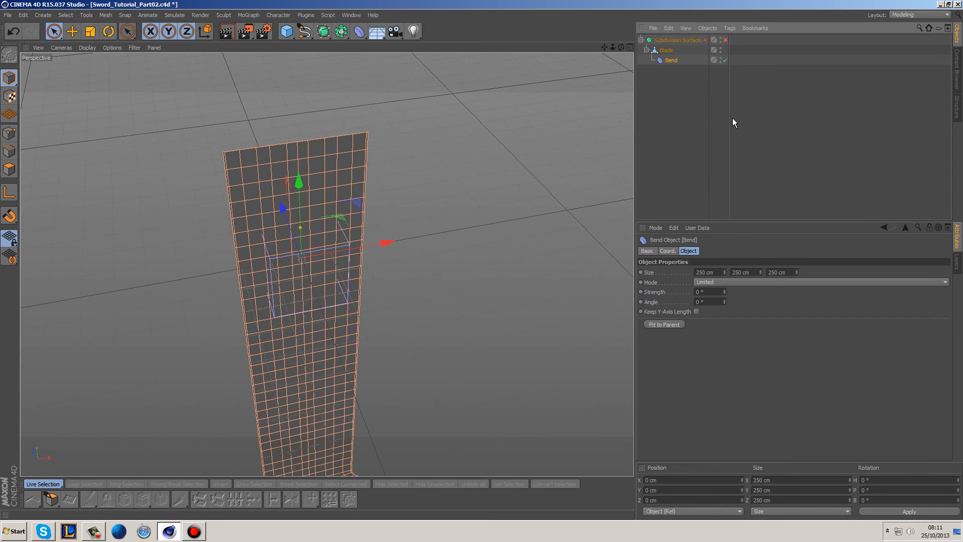
left_click(655, 323)
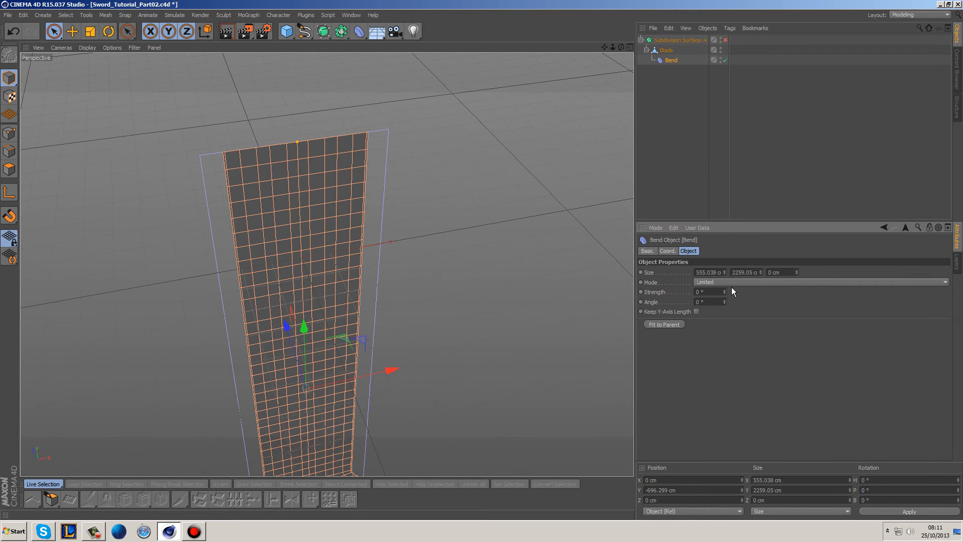
Narrow the Bend deformer's X size to about 289 cm and move it to about -145 cm in X, over one blade half.
left_click_drag(724, 292, 724, 283)
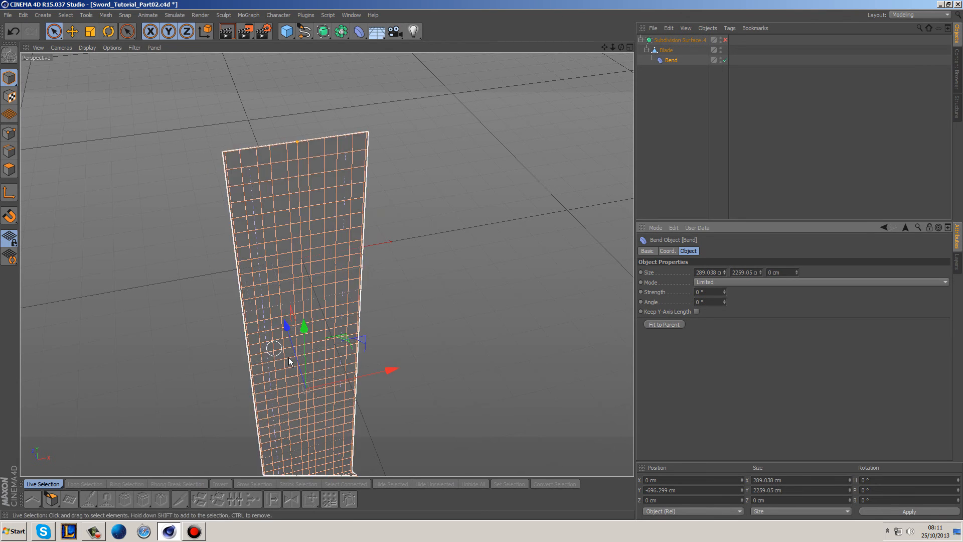
left_click_drag(387, 369, 353, 381)
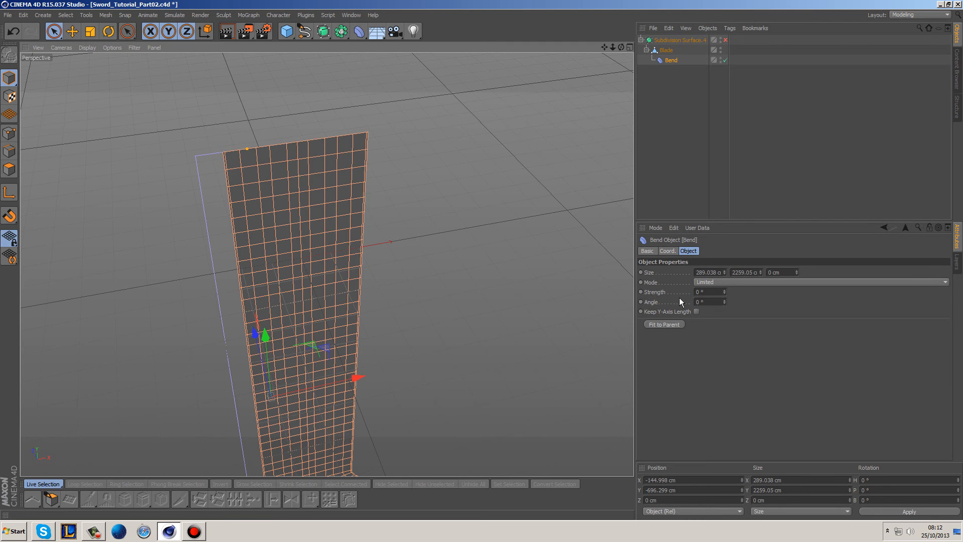
Try bending the blade half in Within Box mode with a strength of -3° and an angle of -25°.
mouse_move(723, 292)
left_mouse_down()
mouse_move(723, 283)
mouse_move(723, 300)
mouse_move(724, 285)
left_mouse_up()
left_click(726, 283)
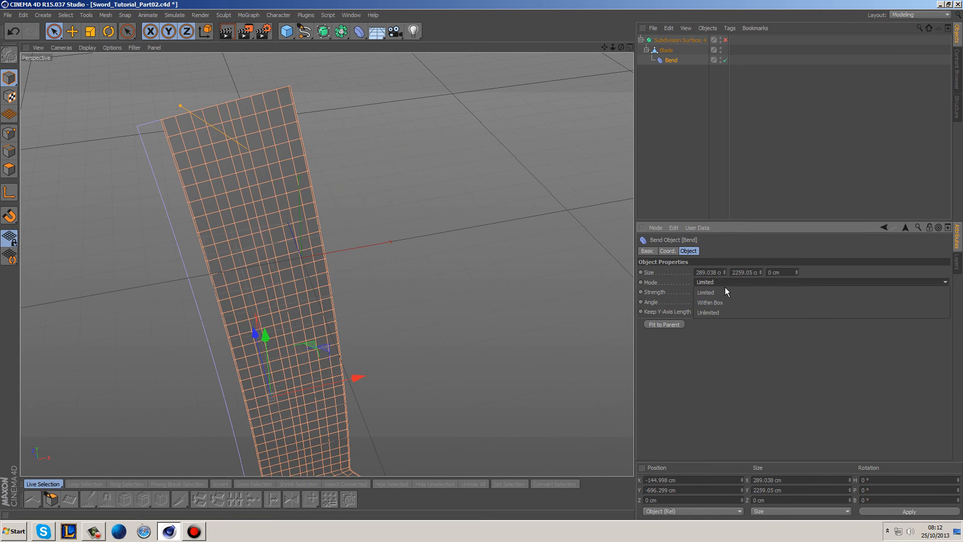
left_click(722, 304)
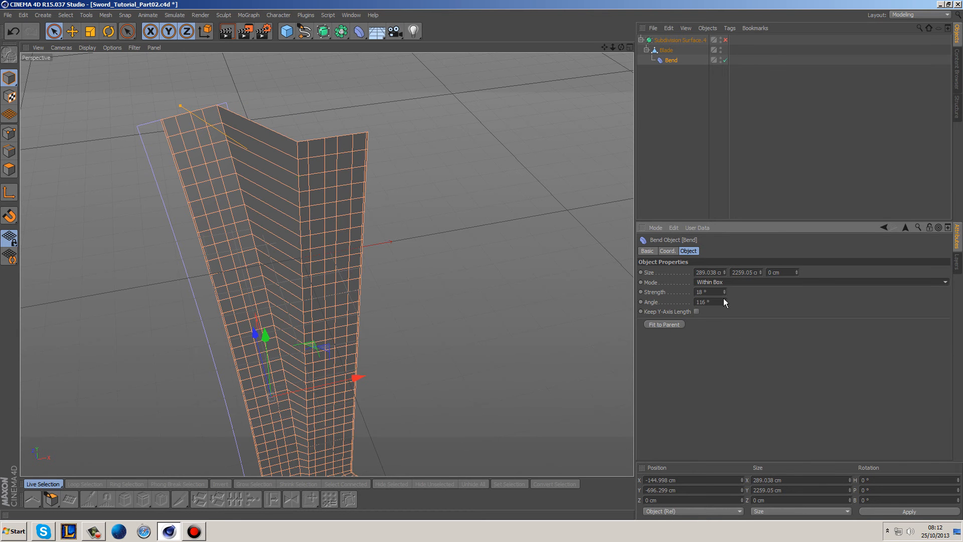
mouse_move(723, 302)
left_mouse_down()
mouse_move(723, 281)
mouse_move(724, 315)
left_mouse_up()
right_click(723, 302)
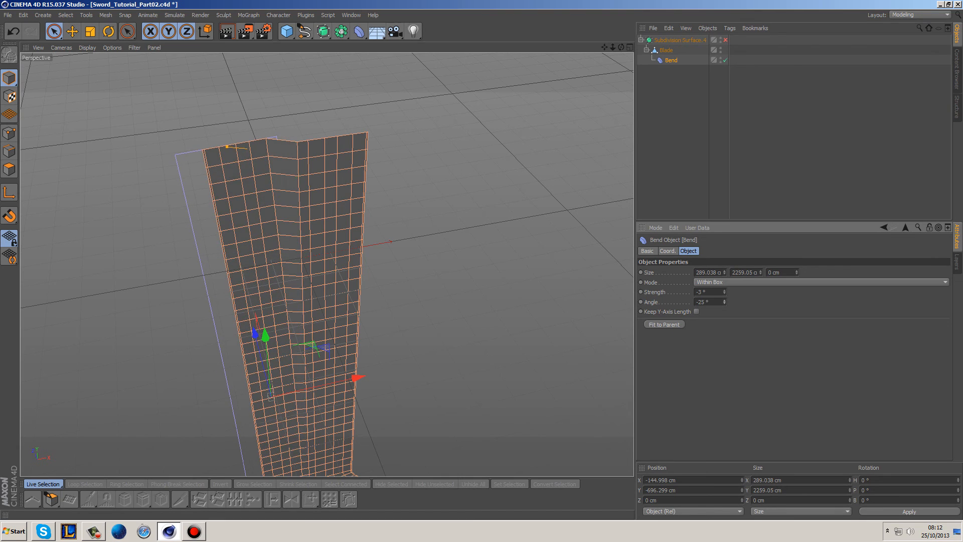
Delete the Bend deformer from Blade.
left_click_drag(467, 210, 482, 318, "alt")
left_click_drag(671, 61, 676, 72)
key("Delete")
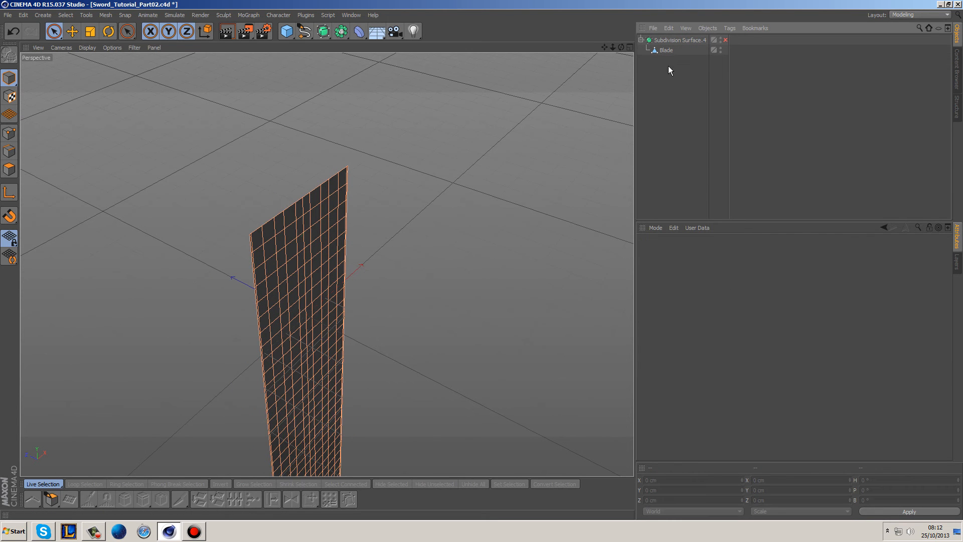
Select the full column of points along Blade's centre line in Point mode, from the Top view.
left_click(665, 51)
left_click(9, 132)
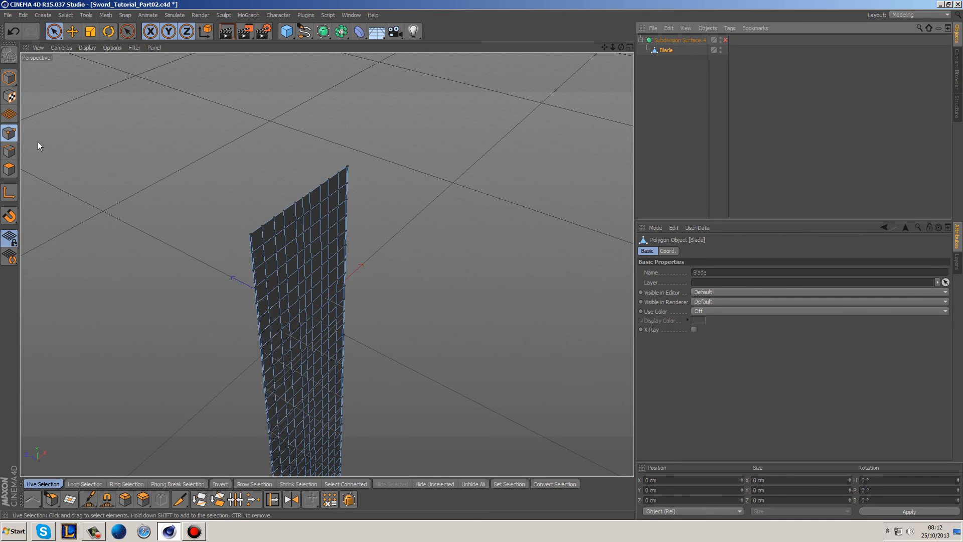
left_click_drag(506, 336, 436, 272, "alt")
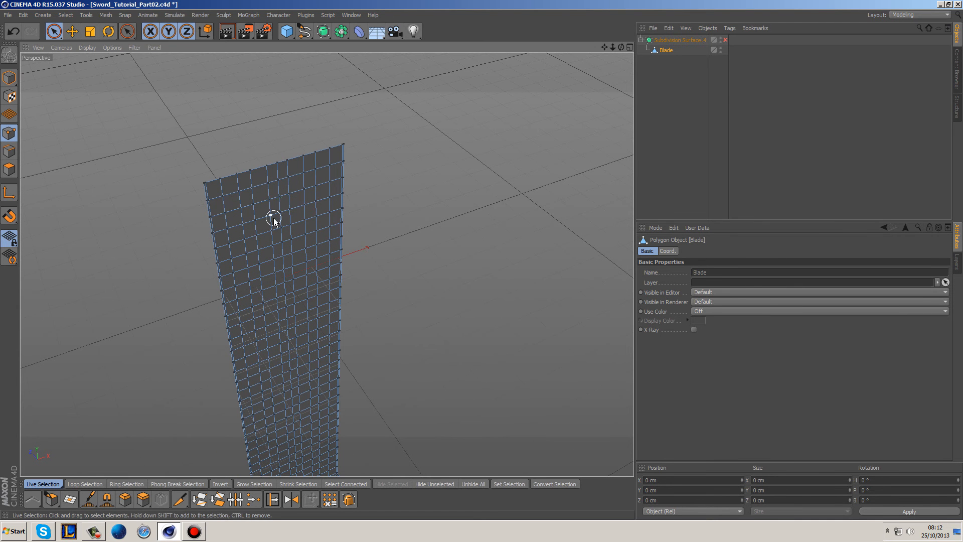
middle_click(336, 239)
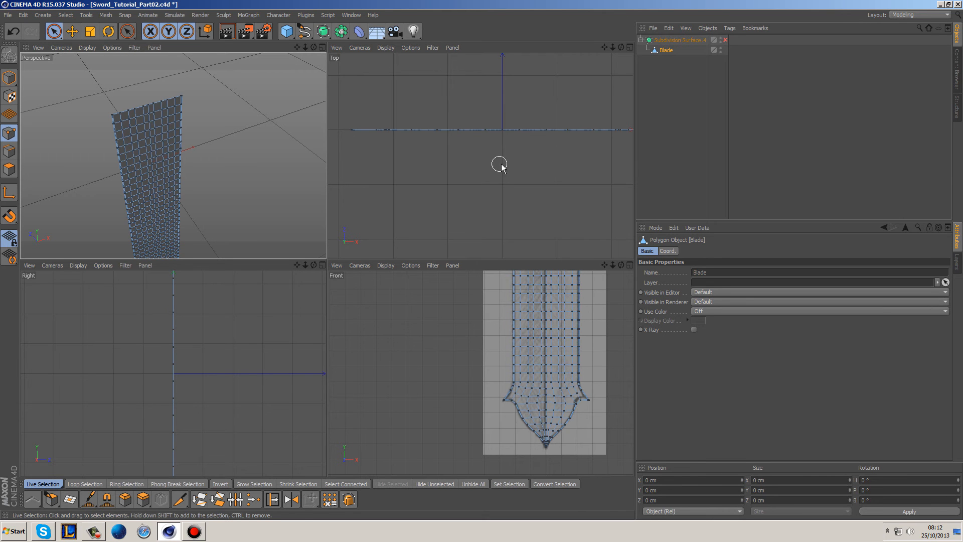
scroll(506, 135, "up", 2)
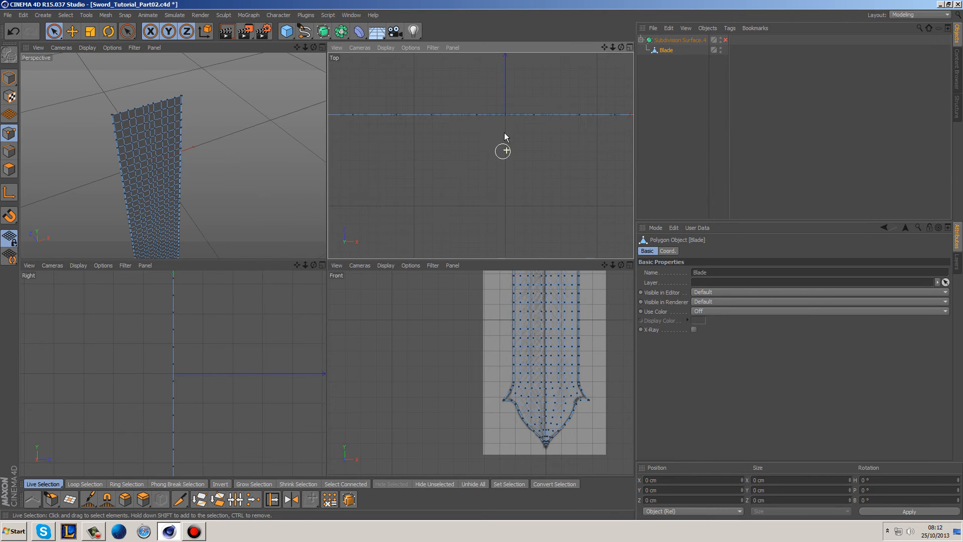
middle_click(502, 124)
middle_click_drag(459, 129, 358, 242, "alt")
scroll(271, 301, "up", 5)
scroll(280, 288, "down", 3)
left_click(323, 252)
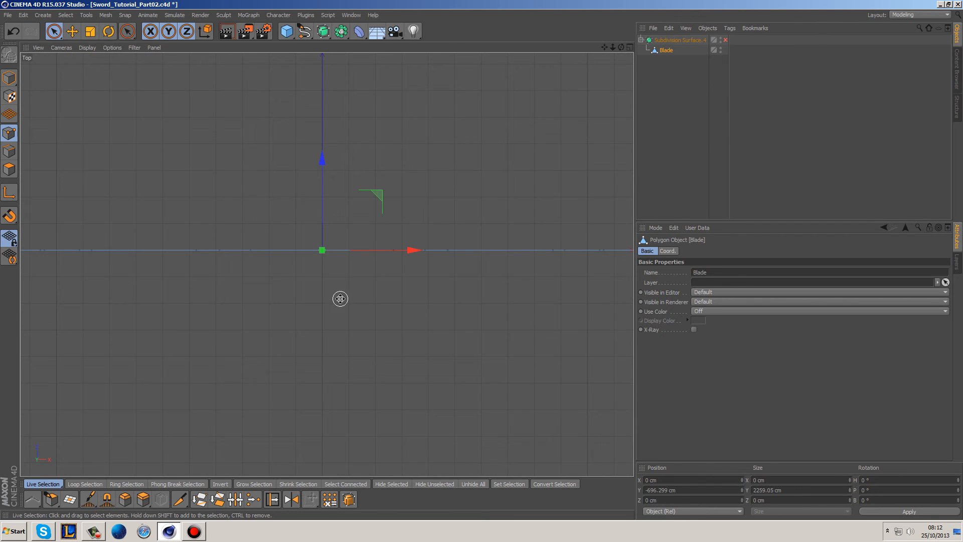
Carry the centre-line selection over to edges and inspect it in the Front view down to the blade's tip.
middle_click(339, 300)
middle_click(510, 436)
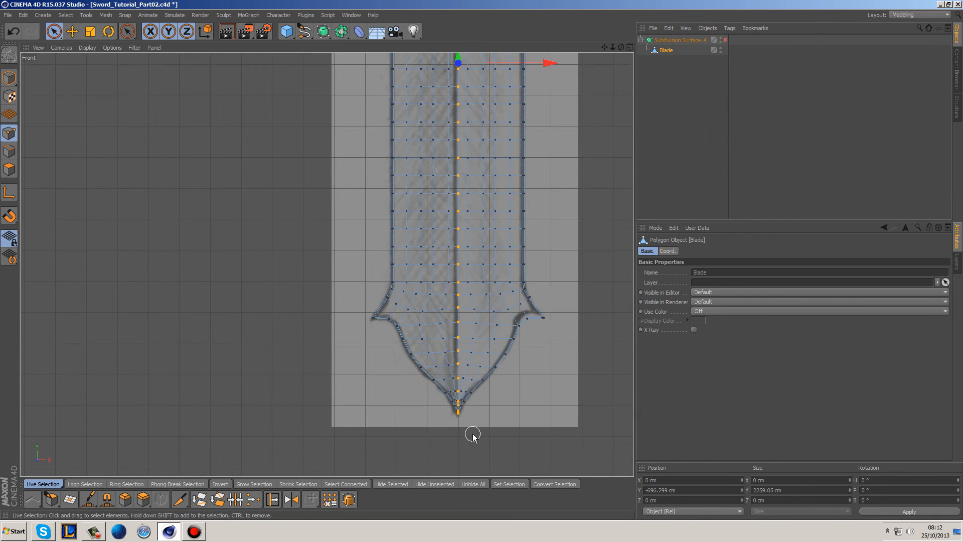
middle_click_drag(477, 248, 488, 382, "alt")
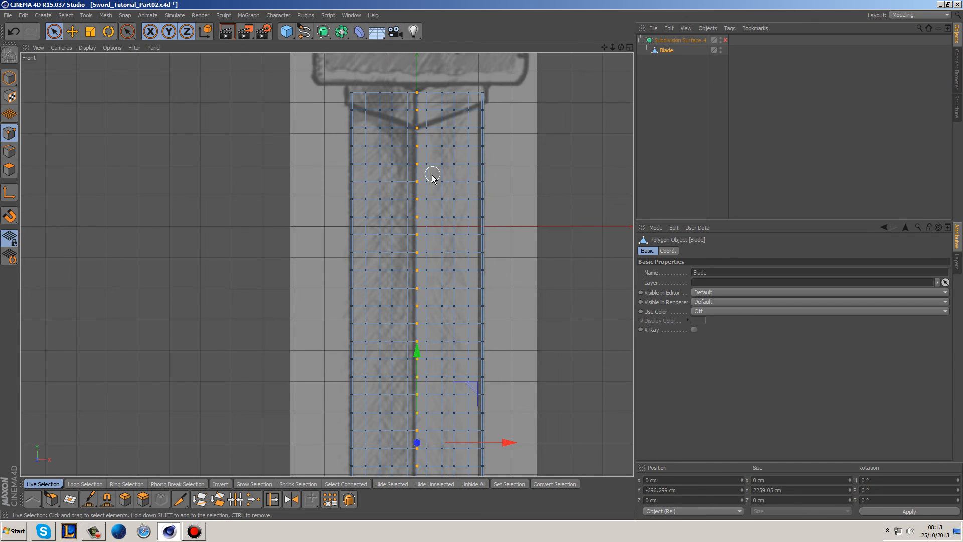
left_click(9, 151)
middle_click_drag(451, 454, 423, 54, "alt")
middle_click_drag(393, 376, 412, 234, "alt")
scroll(411, 234, "up", 8)
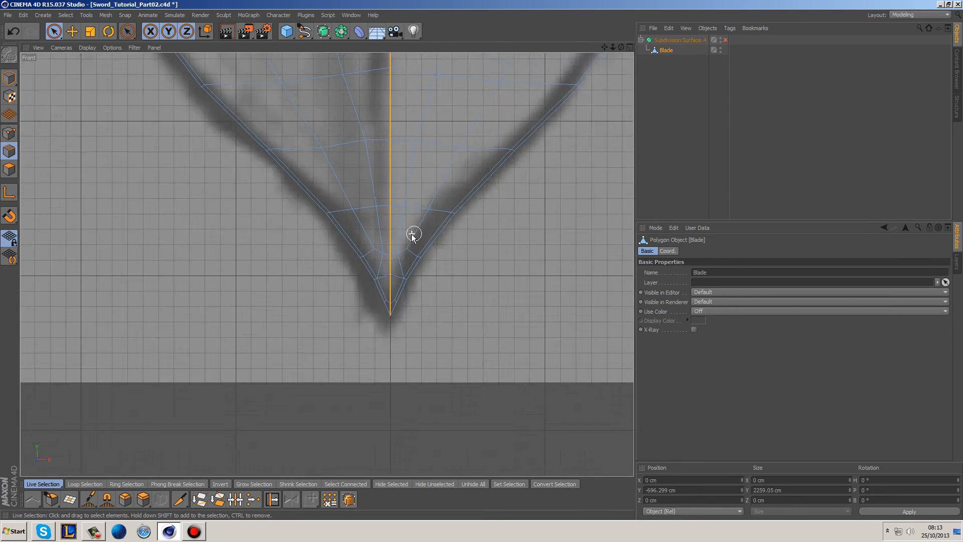
scroll(396, 280, "up", 5)
Bevel the selected centre-line edges with a fixed-distance offset of 0.4 cm and one subdivision.
right_click(460, 358)
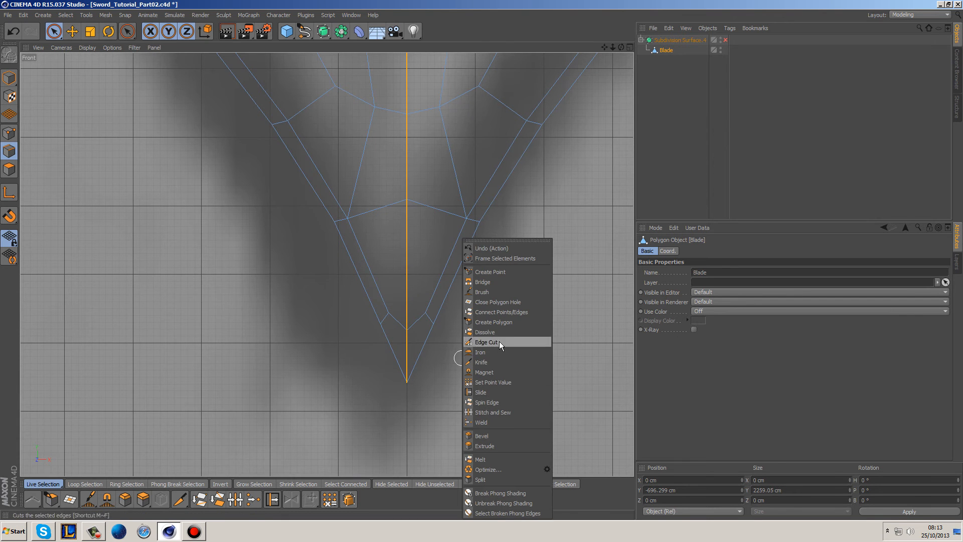
left_click(498, 436)
scroll(444, 407, "up", 3)
mouse_move(443, 408)
left_mouse_down()
mouse_move(471, 408)
mouse_move(456, 408)
left_mouse_up()
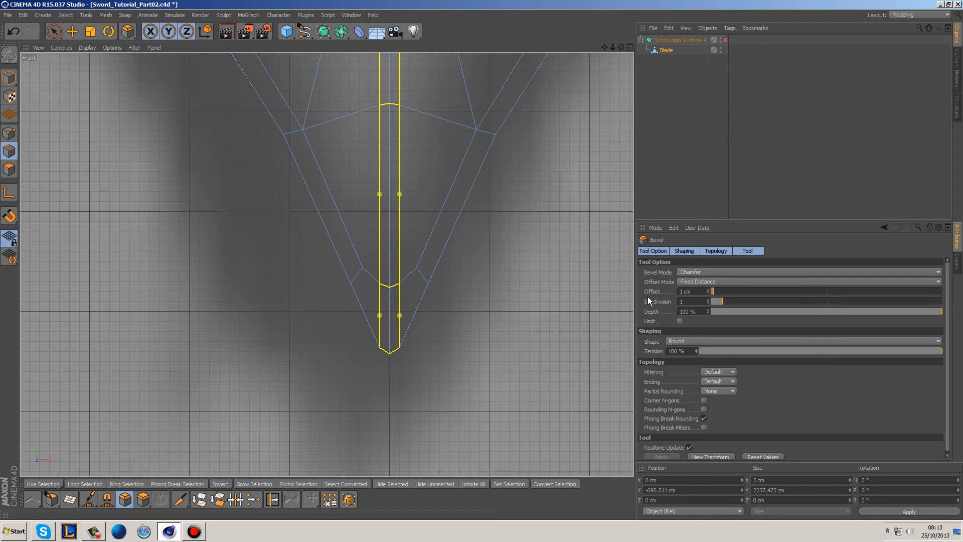
left_click(696, 291)
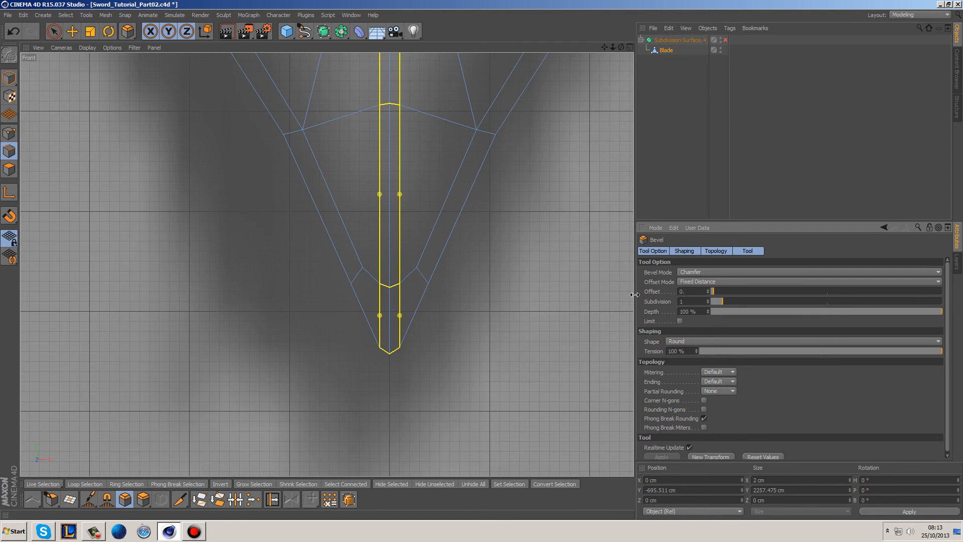
type("0.4")
key("Return")
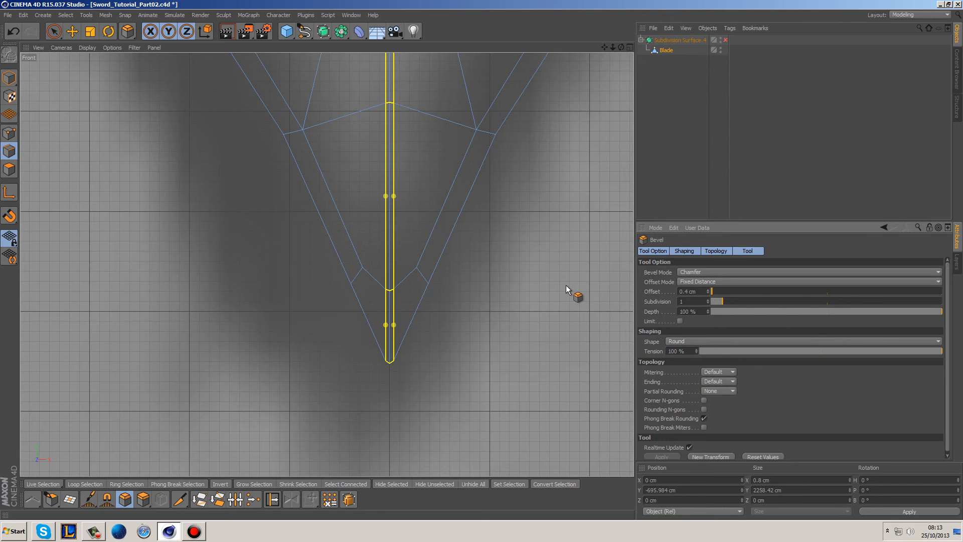
Reduce the centre-line bevel's offset to 0.2 cm and deselect the edges.
key("q")
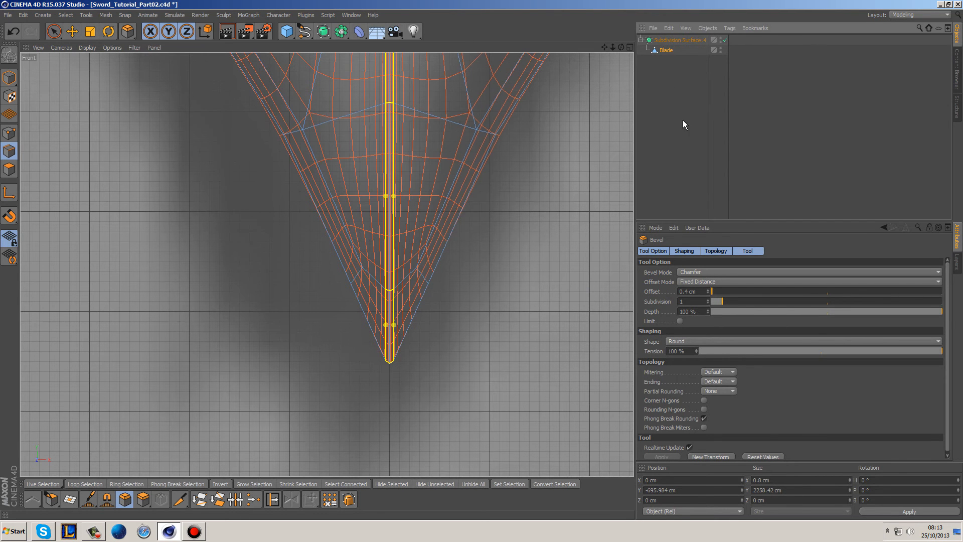
key("q")
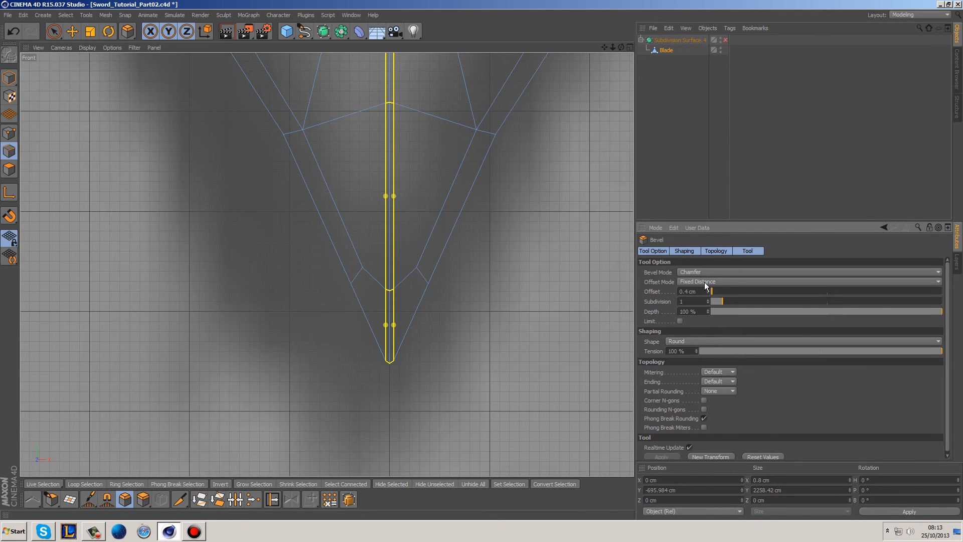
key("Return")
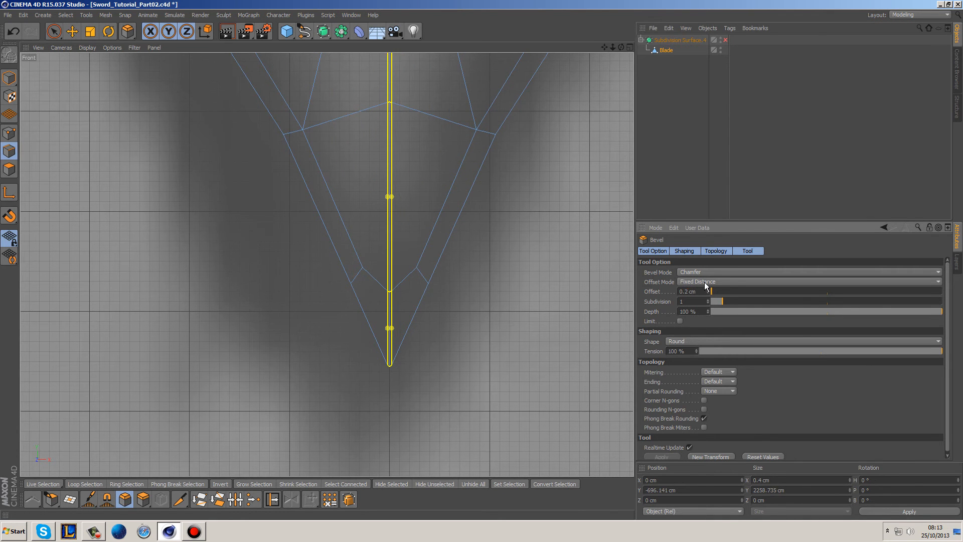
left_click(54, 32)
left_click(141, 112)
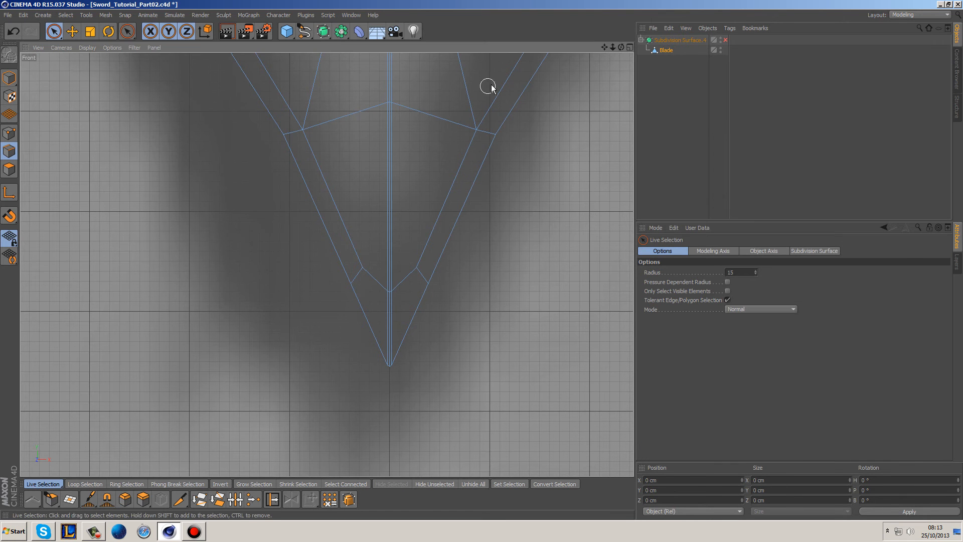
Preview the bevelled blade in perspective with the Subdivision Surface enabled, and disable it again.
middle_click(523, 95)
middle_click(256, 146)
key("q")
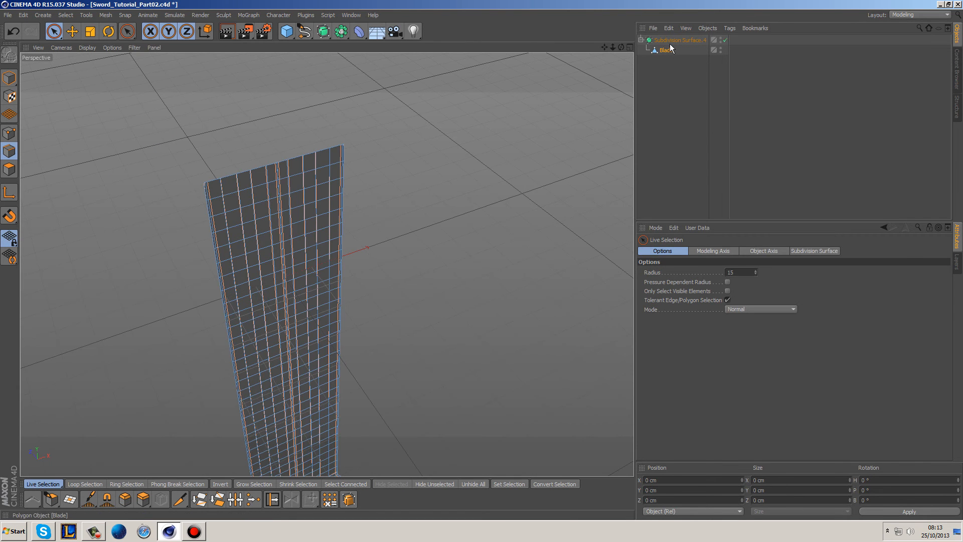
left_click(667, 49)
key("q")
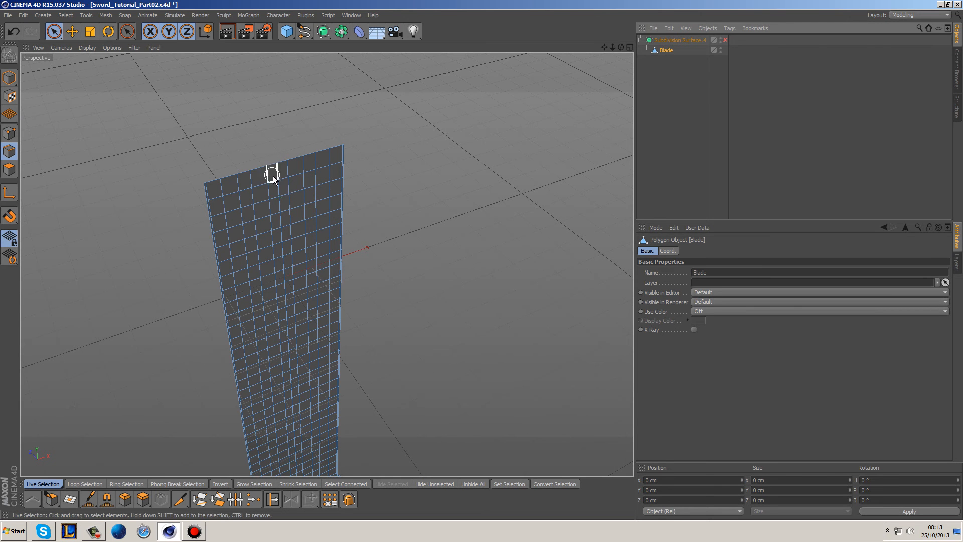
Select all Blade points on the negative X side of the centre line with Rectangle Selection, from the Top view in Point mode.
middle_click(287, 166)
middle_click(460, 225)
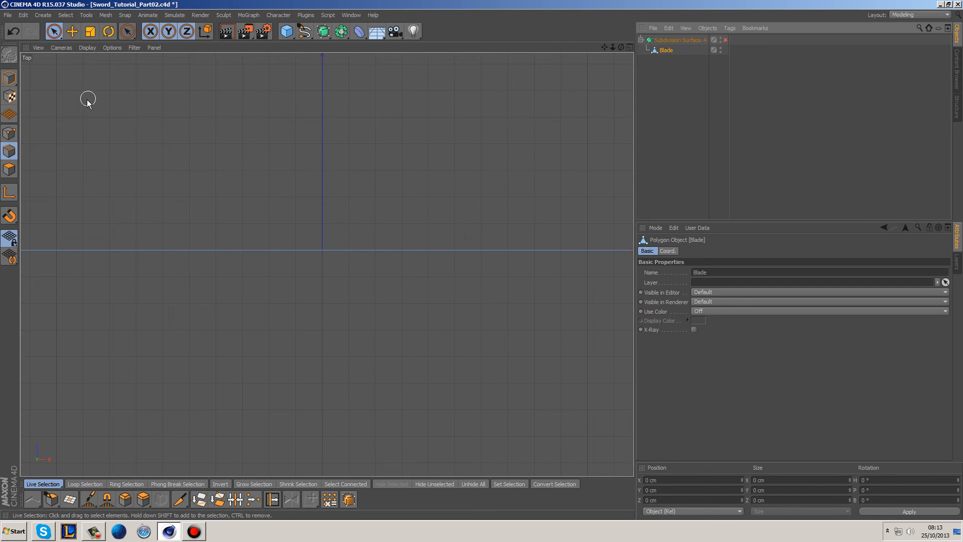
left_click(8, 135)
middle_click_drag(283, 231, 391, 205, "alt")
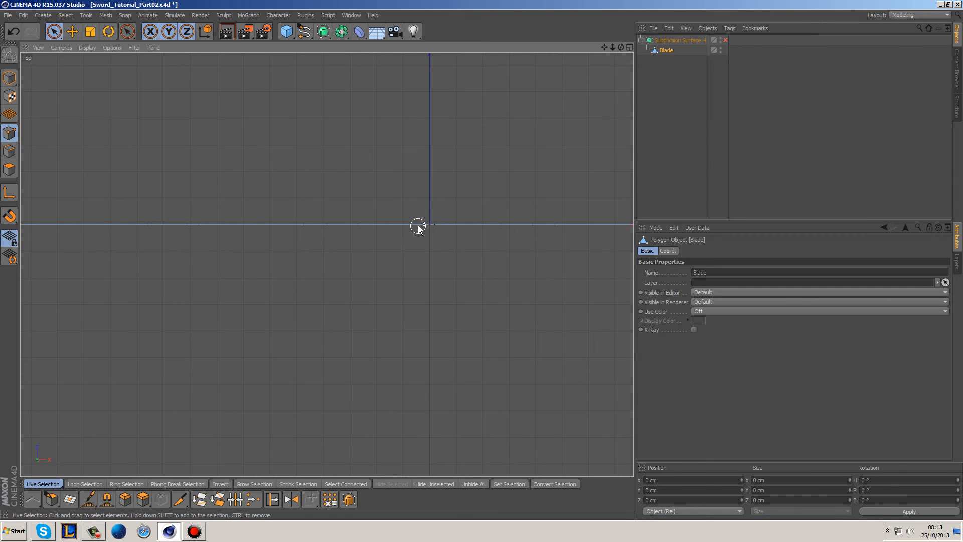
left_click_drag(407, 225, 109, 227)
left_click_drag(31, 224, 34, 225)
middle_click_drag(113, 251, 309, 235, "alt")
scroll(371, 233, "down", 3)
left_click_drag(266, 224, 47, 228, "shift")
scroll(175, 227, "down", 8)
middle_click_drag(196, 244, 497, 249, "alt")
scroll(404, 213, "down", 8)
scroll(397, 203, "down", 3)
left_click_drag(54, 31, 93, 65)
left_click_drag(116, 159, 399, 238)
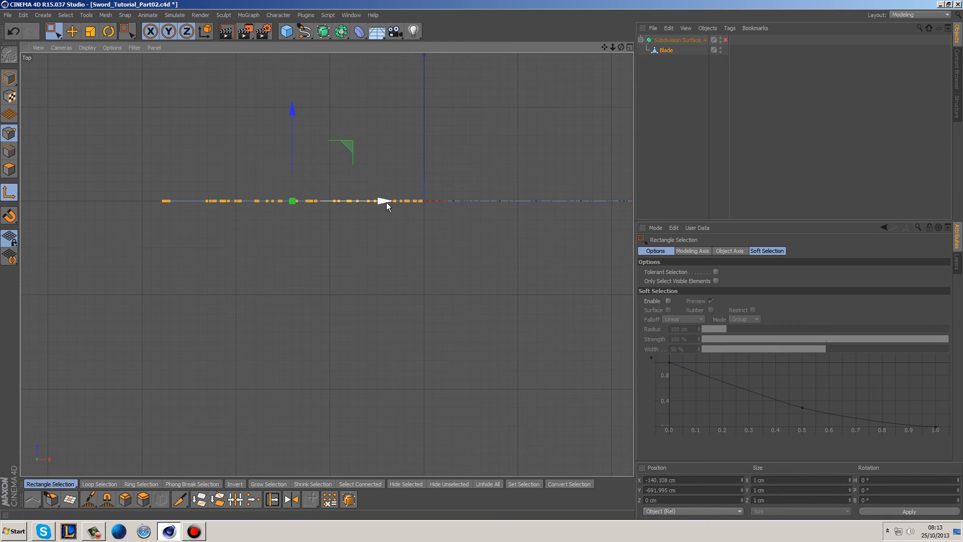
Move the selection's axis to the blade's centre line at about X 0.293 cm and rotate the selected half -10° about the vertical axis.
left_click_drag(383, 200, 520, 202)
middle_click(421, 199)
middle_click(251, 166)
left_click(110, 33)
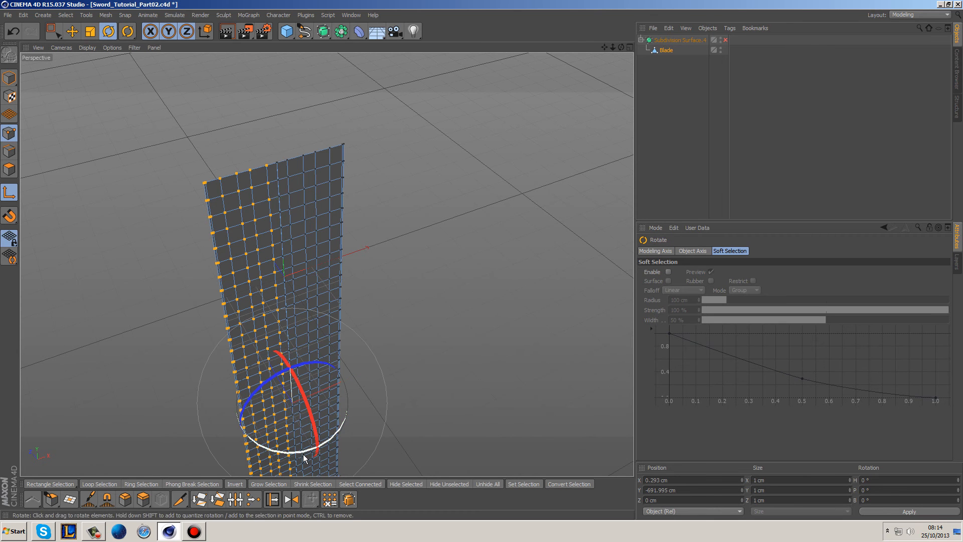
left_click_drag(281, 440, 269, 457)
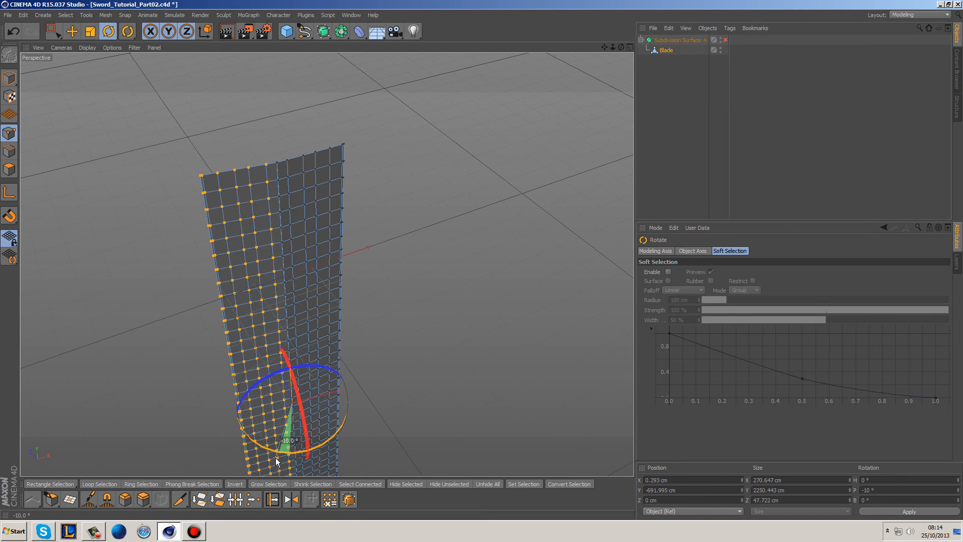
Try rotating the selected blade half from the Top view, entering a rotation of 5° and turning it -10°, and undo the attempts.
middle_click(402, 310)
middle_click(477, 197)
mouse_move(468, 162)
left_mouse_down()
mouse_move(470, 169)
mouse_move(464, 157)
left_mouse_up()
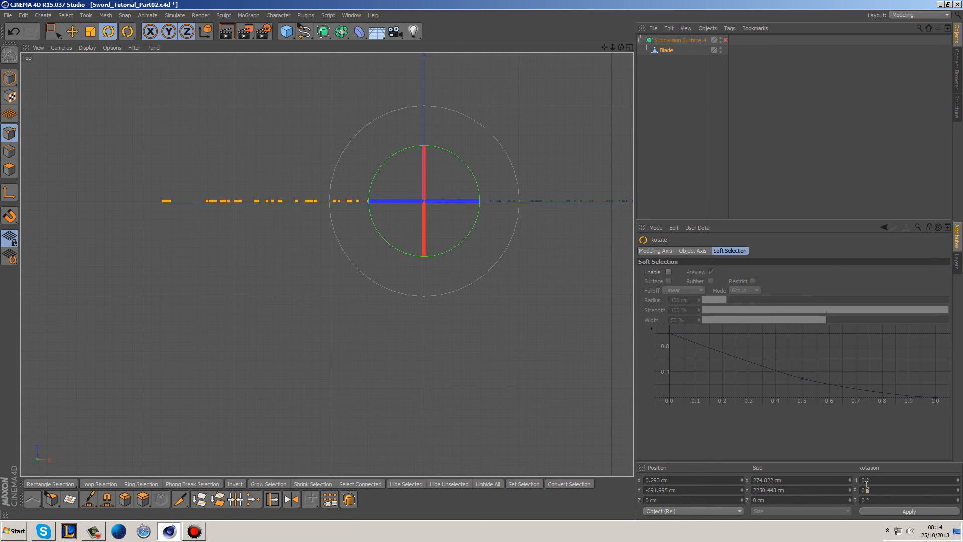
type("5")
key("Return")
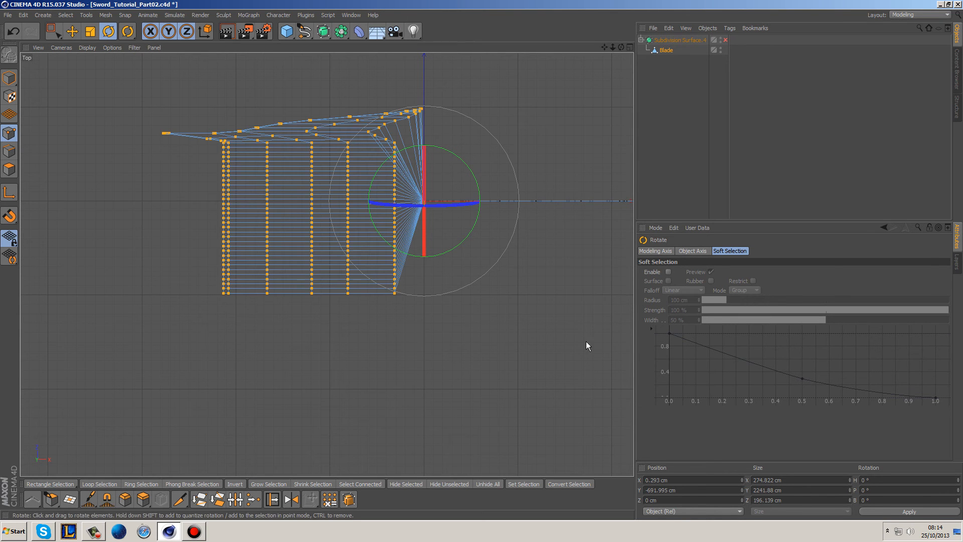
key("ctrl+z")
left_click_drag(473, 183, 478, 183)
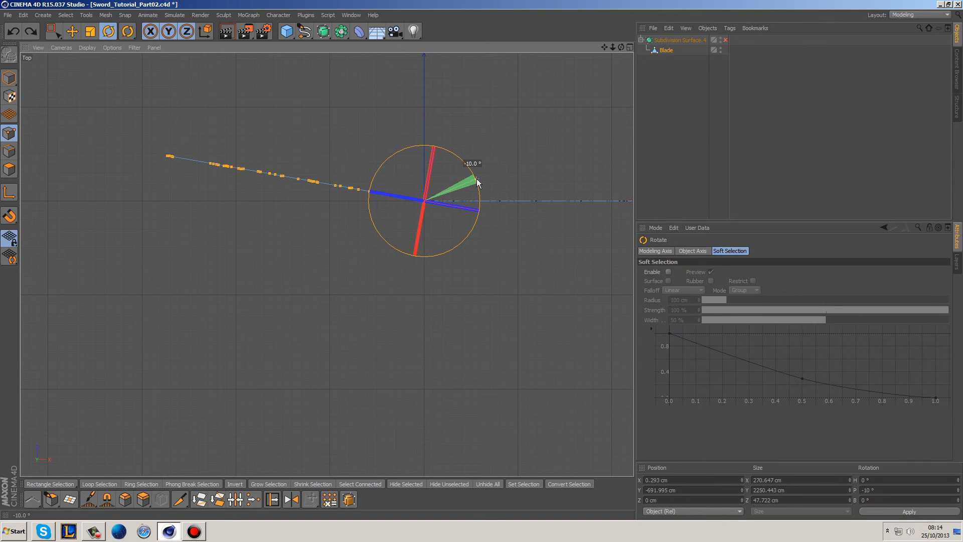
left_click_drag(477, 183, 484, 193, "shift")
key("ctrl+z")
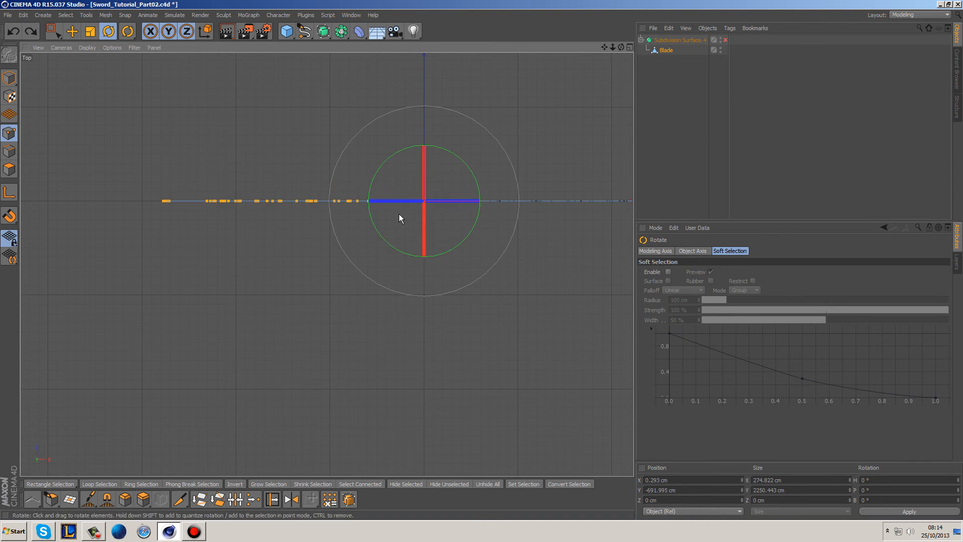
Enable quantizing in the modeling settings and set its rotation increment to 1°.
left_click(11, 220)
left_click(303, 2)
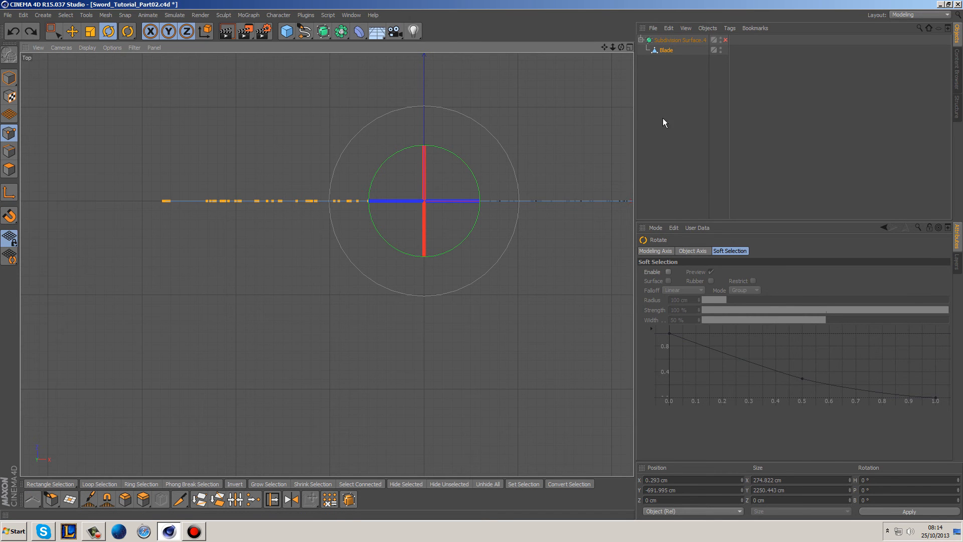
left_click(649, 227)
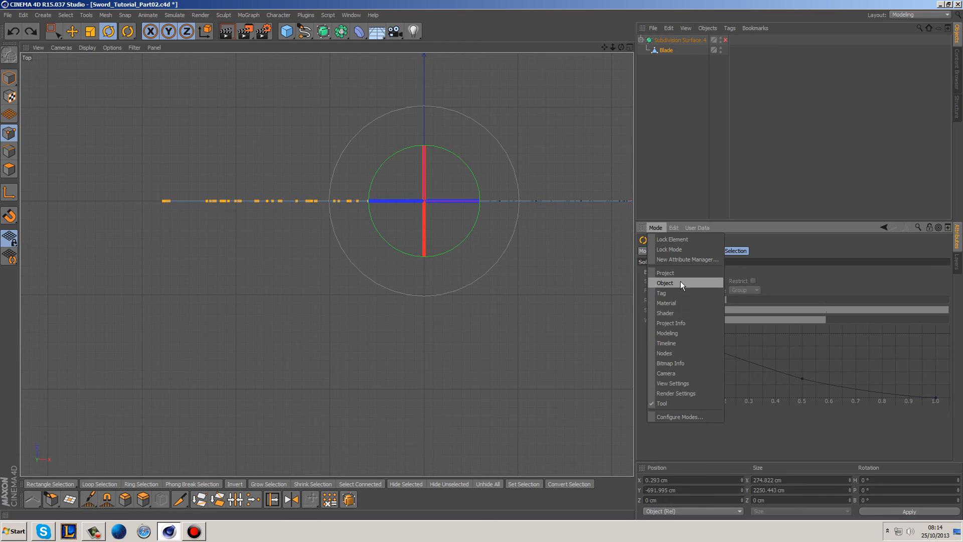
left_click(685, 334)
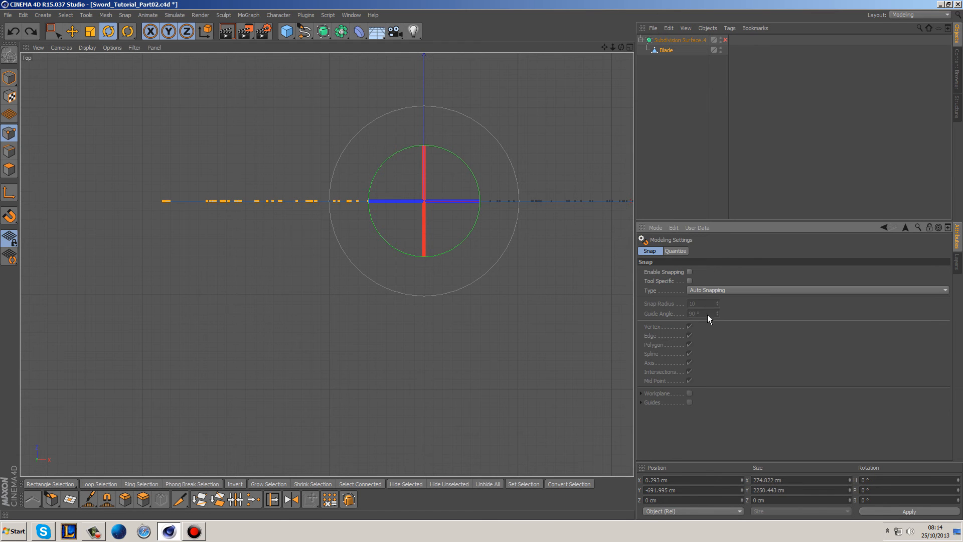
left_click(676, 251)
left_click(692, 271)
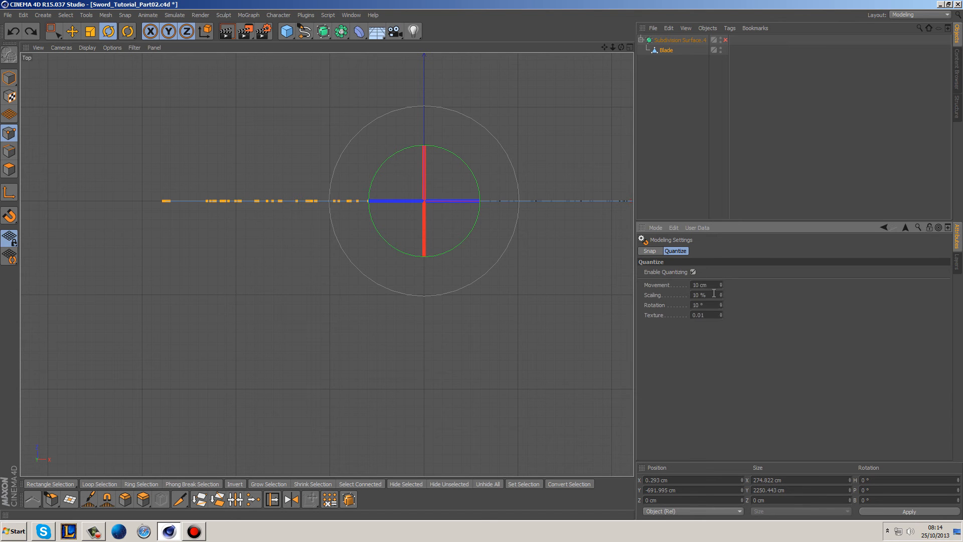
type("5")
Rotate the selected negative X half of the blade -5° about the vertical axis, checking the angle in perspective.
left_click_drag(470, 171, 477, 173)
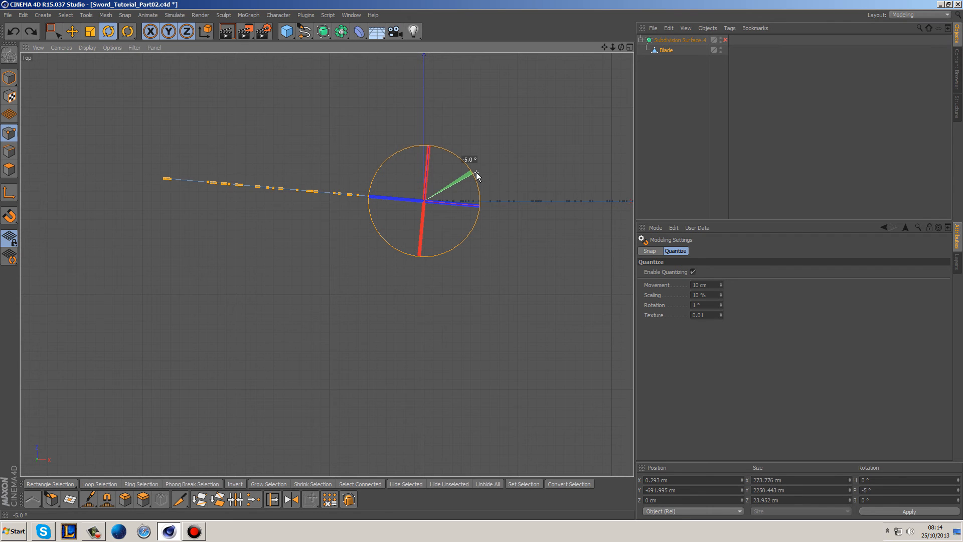
left_click_drag(476, 173, 476, 172)
middle_click(452, 221)
key("F1")
left_click_drag(440, 235, 521, 290, "alt")
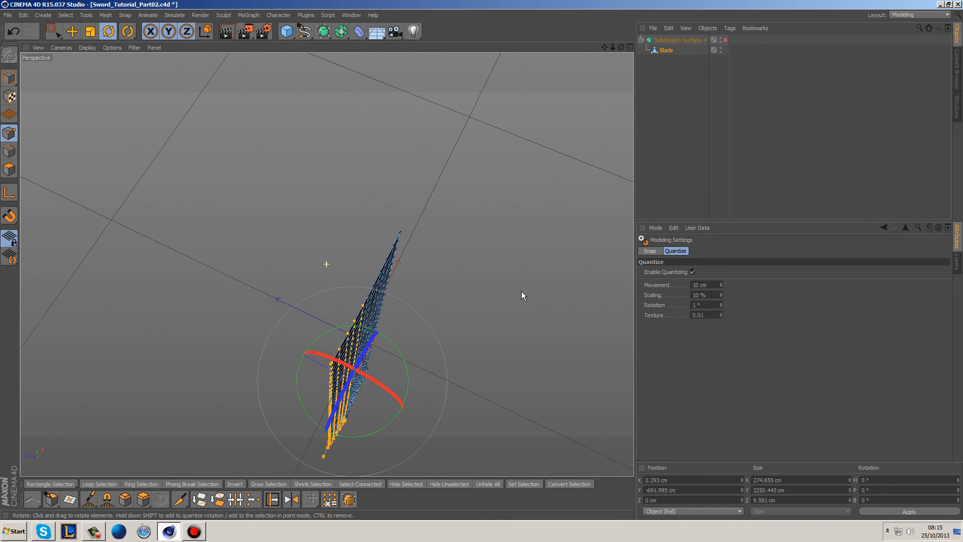
middle_click(475, 281)
middle_click(473, 196)
left_click_drag(468, 164, 472, 169)
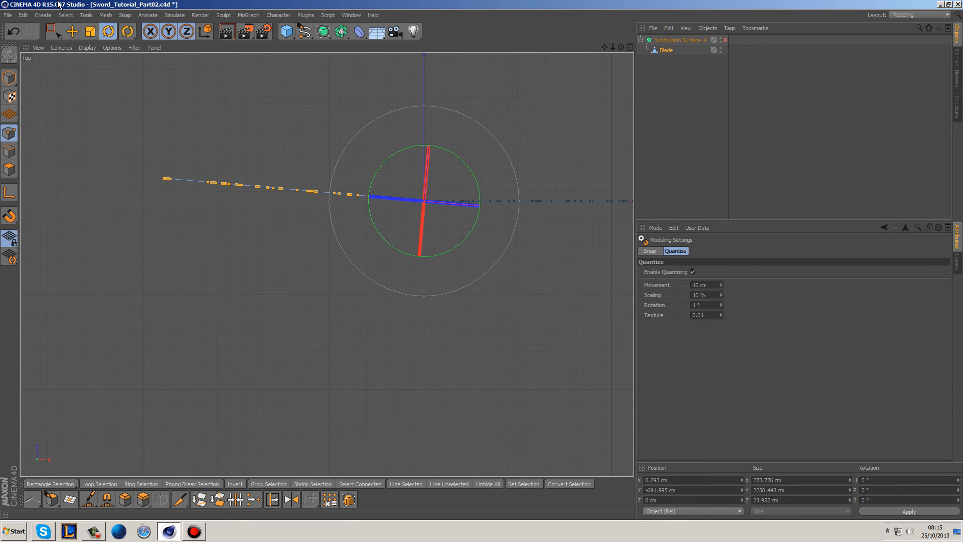
Store the selected points as a selection tag on the Blade and name it Left.
left_click(65, 15)
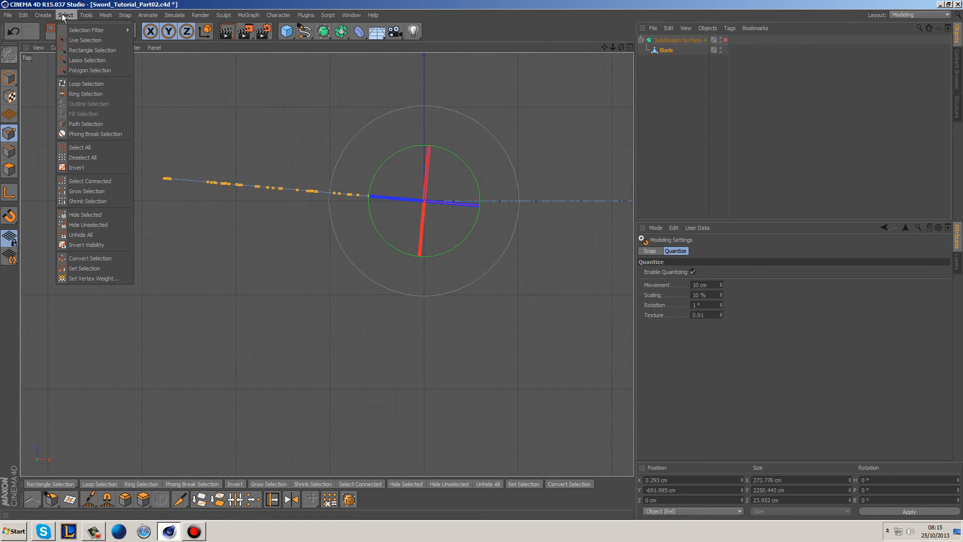
left_click(97, 267)
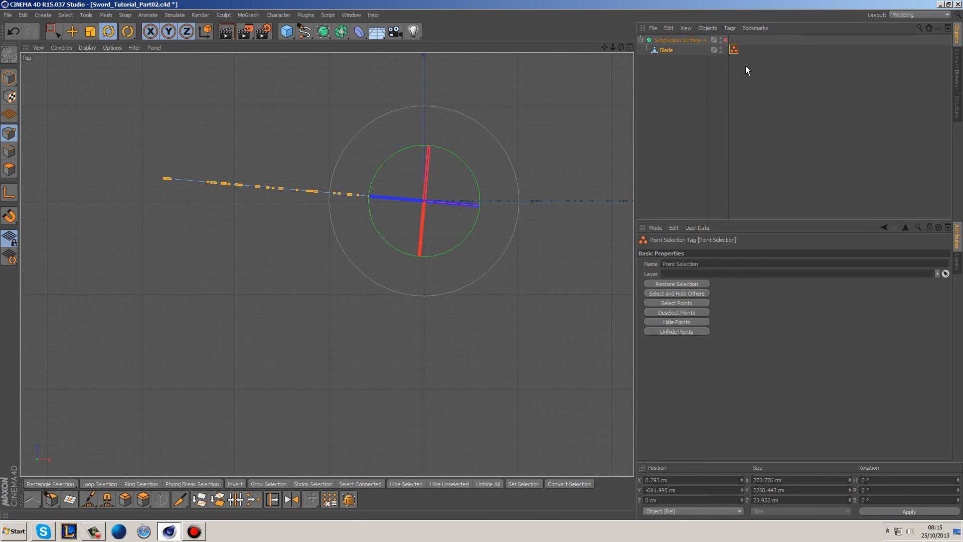
left_click(703, 265)
double_click(703, 265)
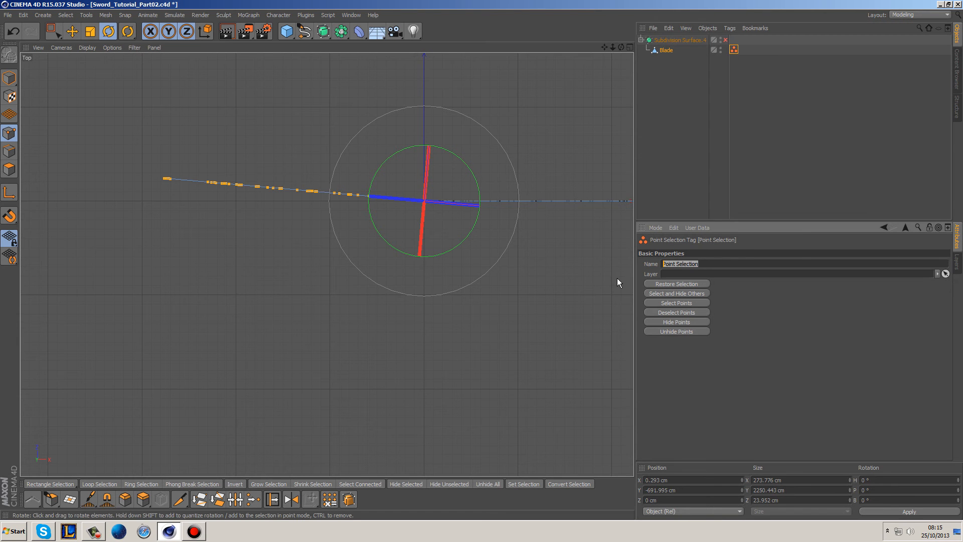
type("Left")
key("Return")
Select all Blade points on the positive X side of the centre line with Rectangle Selection in the Top view.
left_click(667, 50)
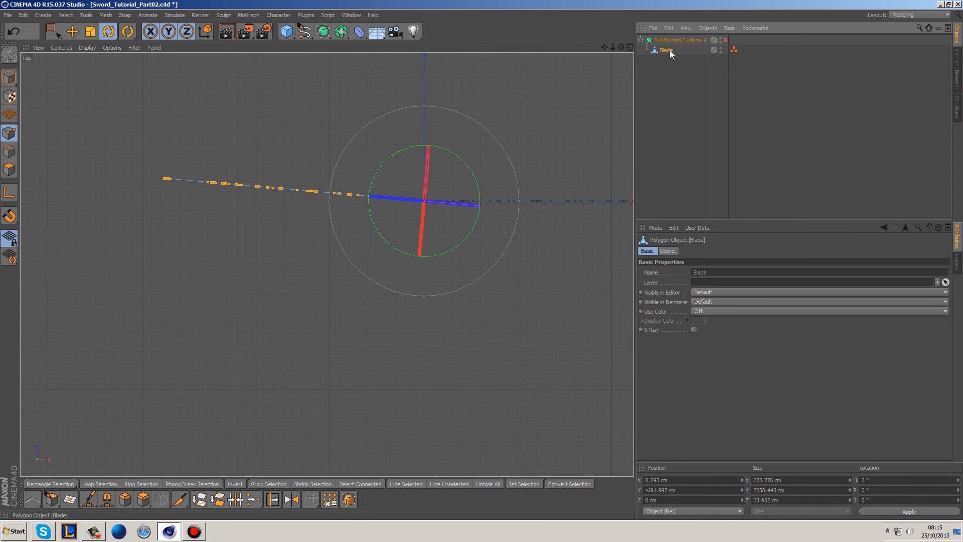
left_click(52, 32)
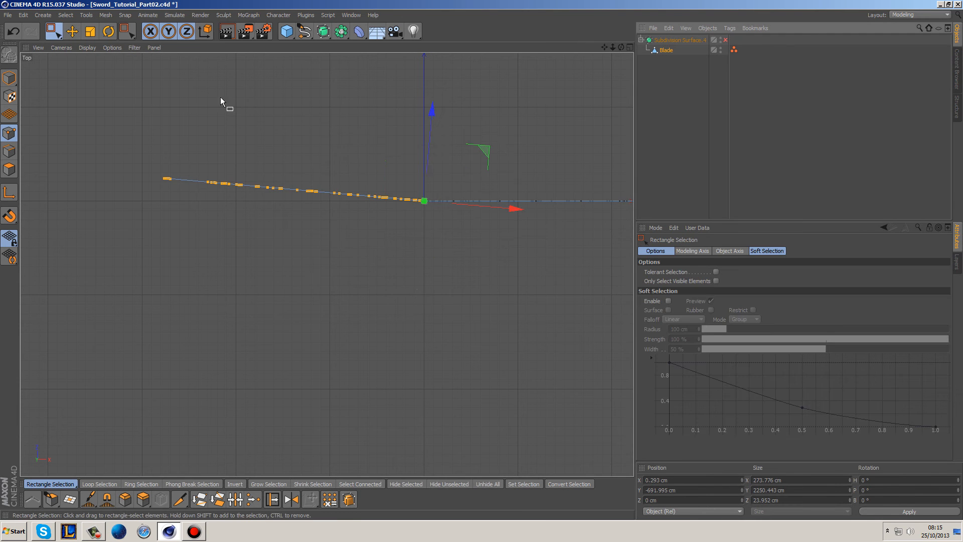
middle_click_drag(520, 221, 408, 207, "alt")
scroll(409, 209, "up", 5)
middle_click_drag(527, 218, 362, 225, "alt")
mouse_move(567, 219)
left_mouse_down()
mouse_move(155, 142)
mouse_move(96, 143)
left_mouse_up()
middle_click_drag(76, 218, 304, 247, "alt")
scroll(288, 216, "up", 5)
scroll(351, 210, "up", 4)
left_click_drag(482, 211, 370, 150)
scroll(426, 170, "down", 12)
middle_click_drag(440, 166, 302, 203, "alt")
left_click_drag(565, 202, 375, 196)
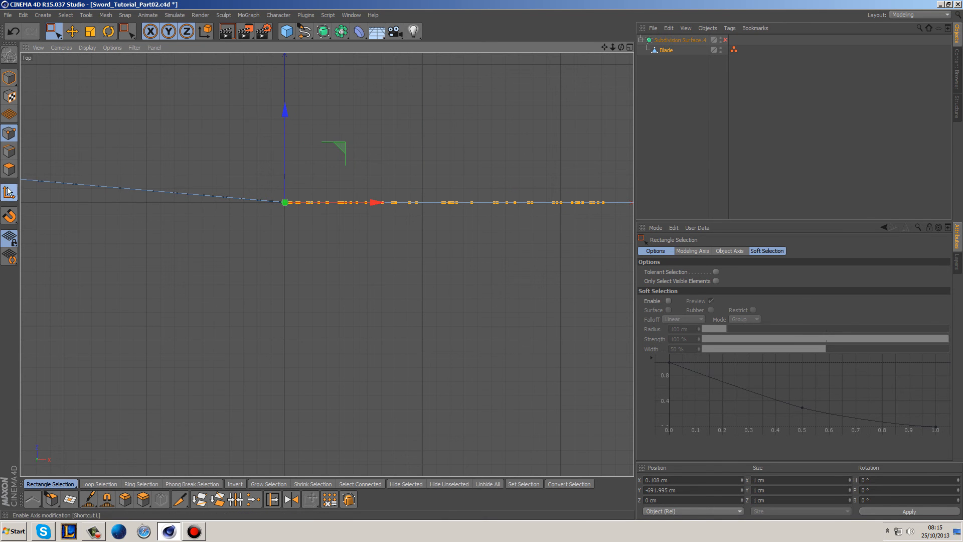
Rotate the selected positive X half about the vertical axis to match the opposite half's slope, and deselect the points.
left_click(8, 193)
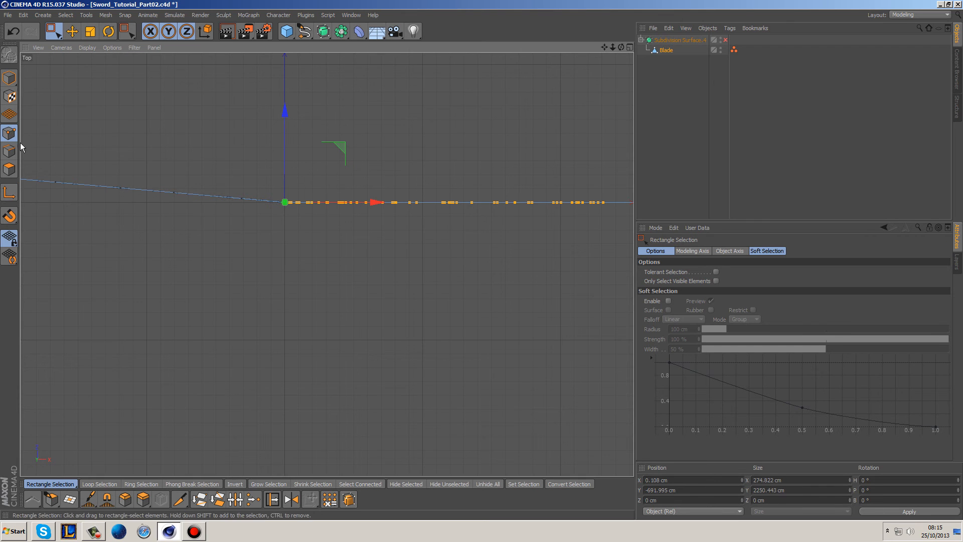
left_click(108, 31)
mouse_move(333, 172)
left_mouse_down()
mouse_move(328, 161)
mouse_move(329, 171)
left_mouse_up()
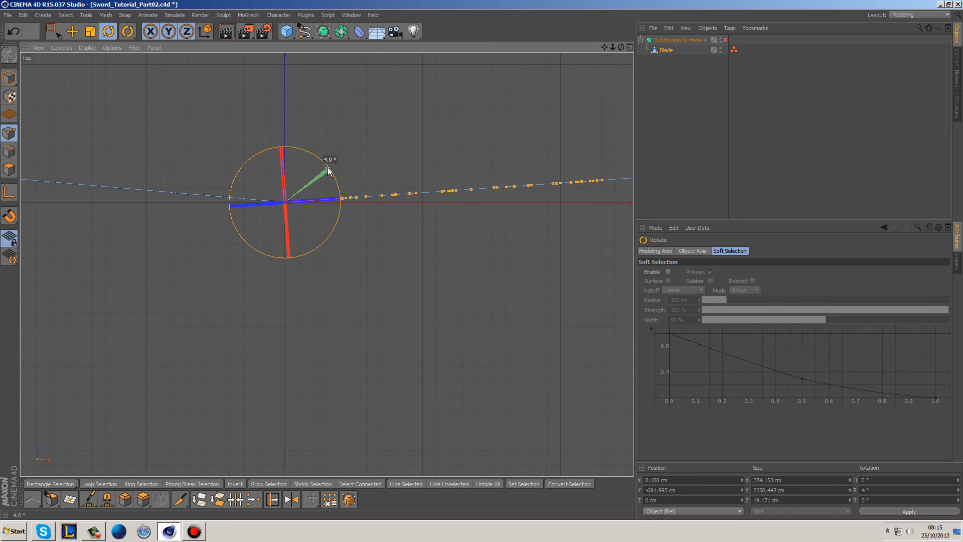
left_click_drag(329, 171, 328, 167)
left_click(438, 269)
scroll(437, 257, "down", 3)
middle_click(428, 250)
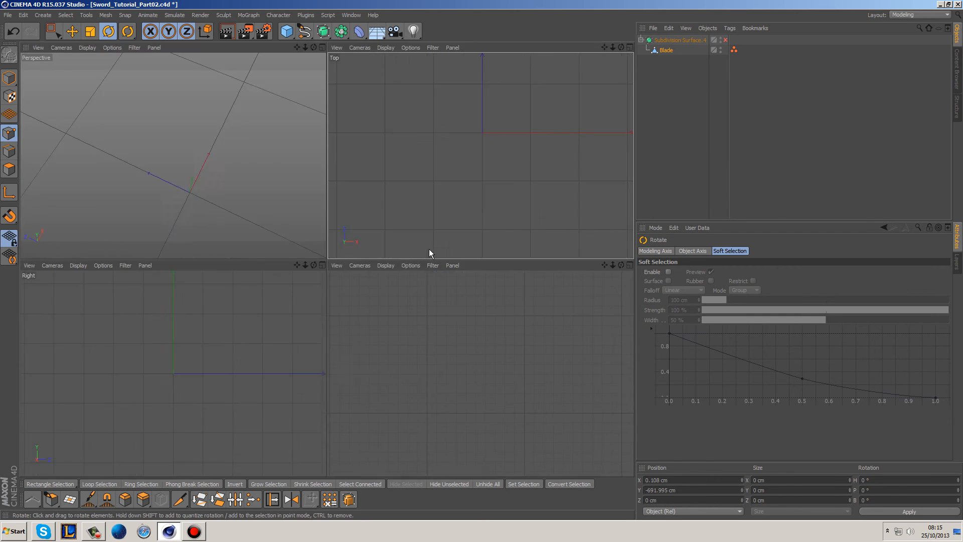
middle_click(240, 173)
mouse_move(423, 271)
left_mouse_down("alt")
mouse_move(334, 207)
mouse_move(274, 111)
mouse_move(350, 80)
mouse_move(290, 77)
mouse_move(281, 226)
left_mouse_up("alt")
Add a Symmetry object as the Blade's parent inside the Subdivision Surface, with XY as its mirror plane.
left_click(666, 50)
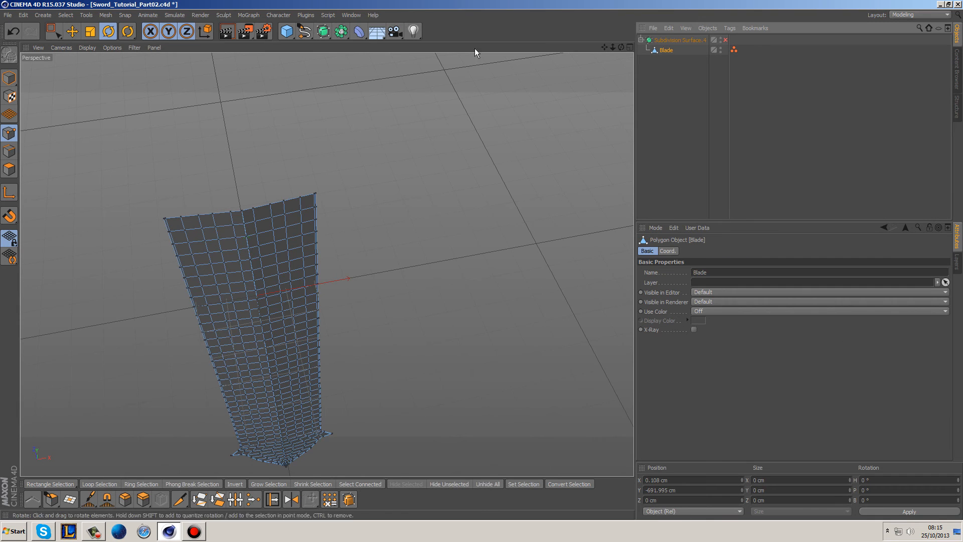
left_click_drag(341, 32, 450, 80)
scroll(694, 270, "down", 1)
scroll(695, 269, "up", 2)
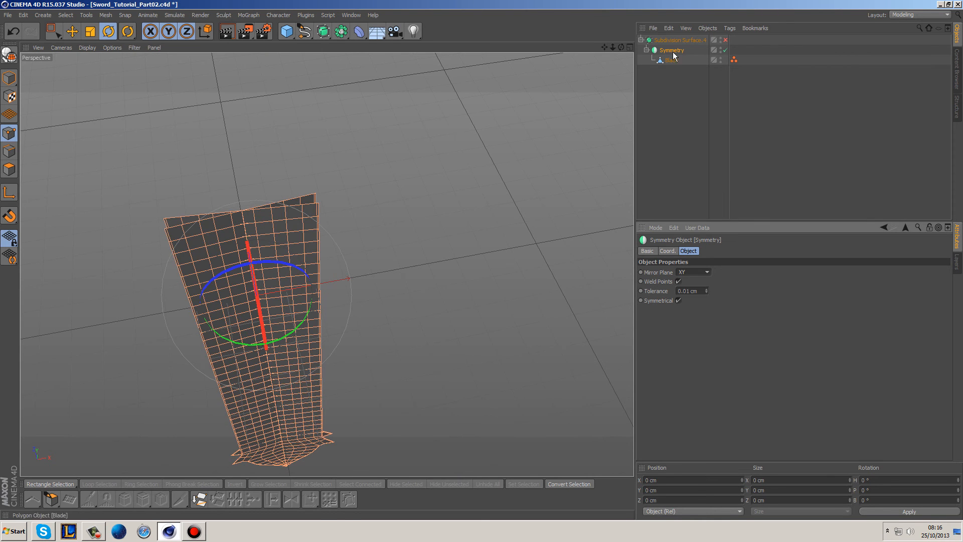
Move the Symmetry object along Z to 30 cm in Model mode from the Top view, separating the two blade faces.
middle_click(449, 143)
middle_click(466, 158)
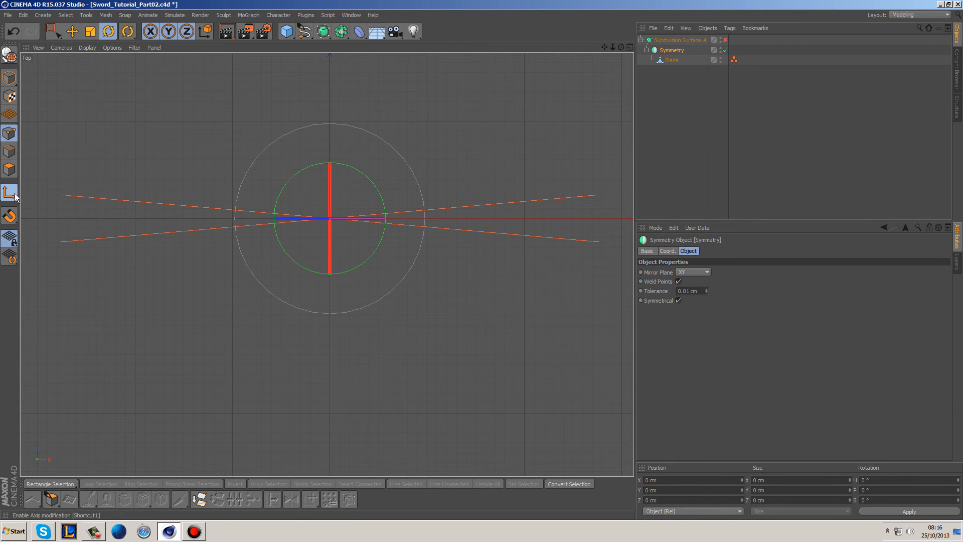
left_click(9, 78)
left_click(73, 33)
left_click_drag(330, 137, 341, 118)
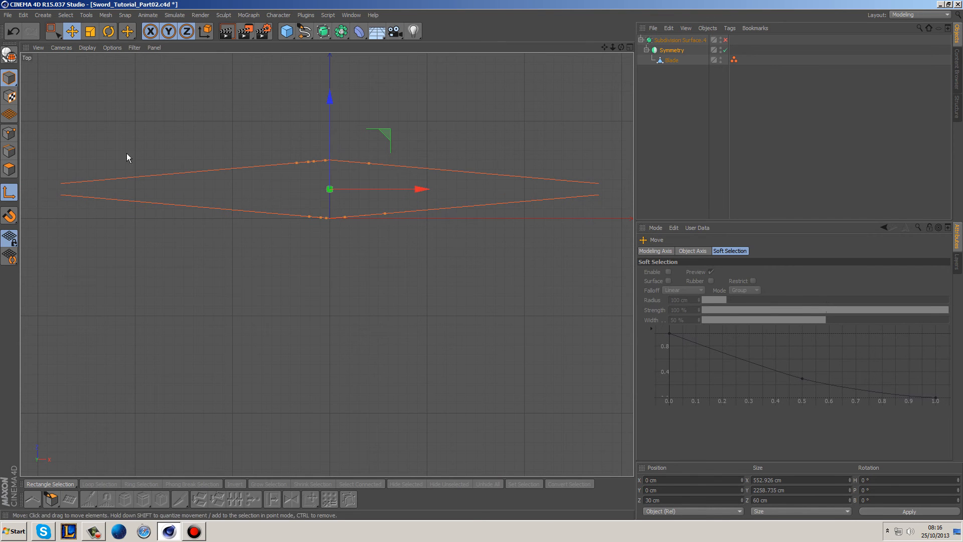
Disable quantizing and move the Symmetry object along Z to about 24.351 cm, bringing the outer blade edges closer together.
left_click_drag(9, 215, 61, 262)
scroll(264, 174, "up", 3)
left_click_drag(351, 137, 352, 143)
middle_click_drag(312, 165, 432, 165, "alt")
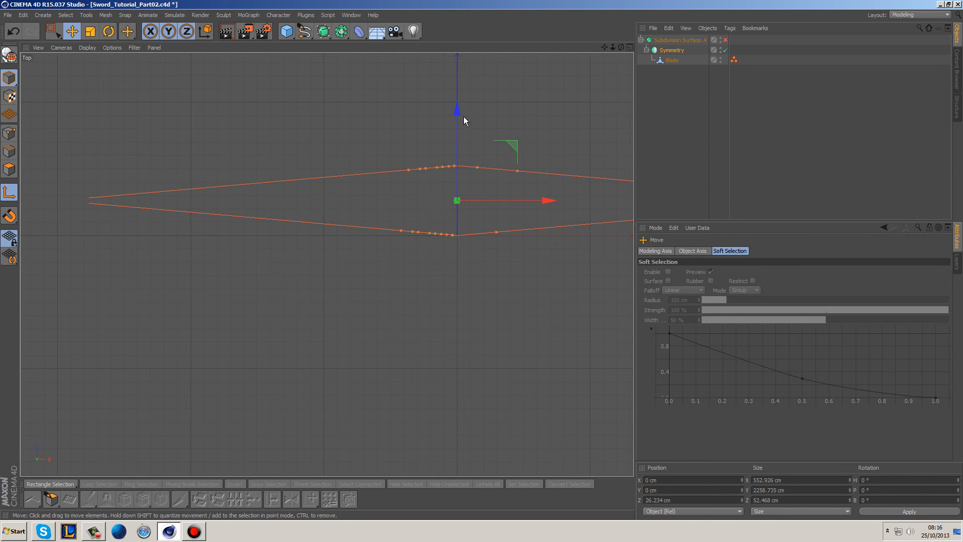
left_click_drag(458, 109, 457, 112)
Try a weld tolerance of 0.3 cm on the Symmetry object to join the mirrored blade edges.
scroll(96, 182, "up", 4)
middle_click_drag(95, 218, 386, 261, "alt")
scroll(323, 266, "up", 4)
scroll(386, 261, "up", 3)
scroll(442, 229, "up", 1)
left_click(672, 50)
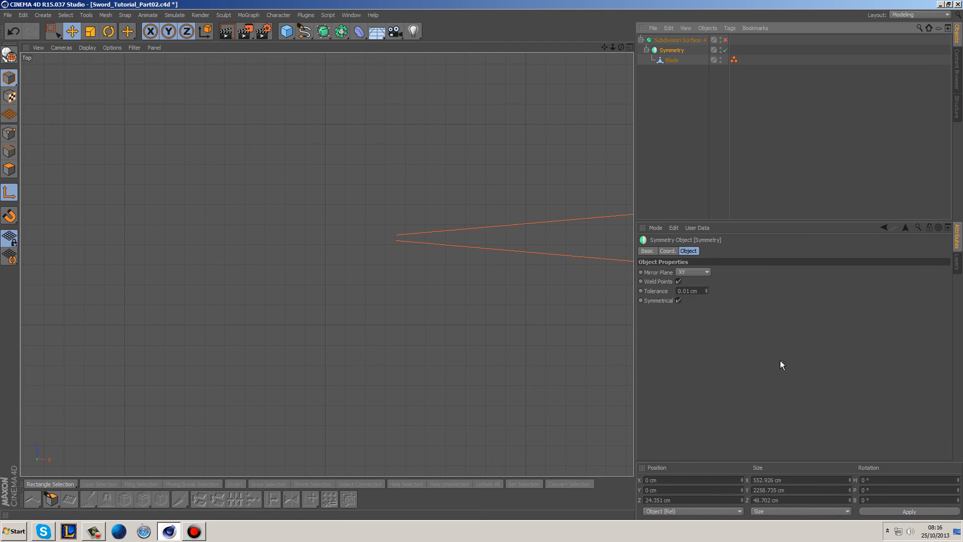
left_click(691, 291)
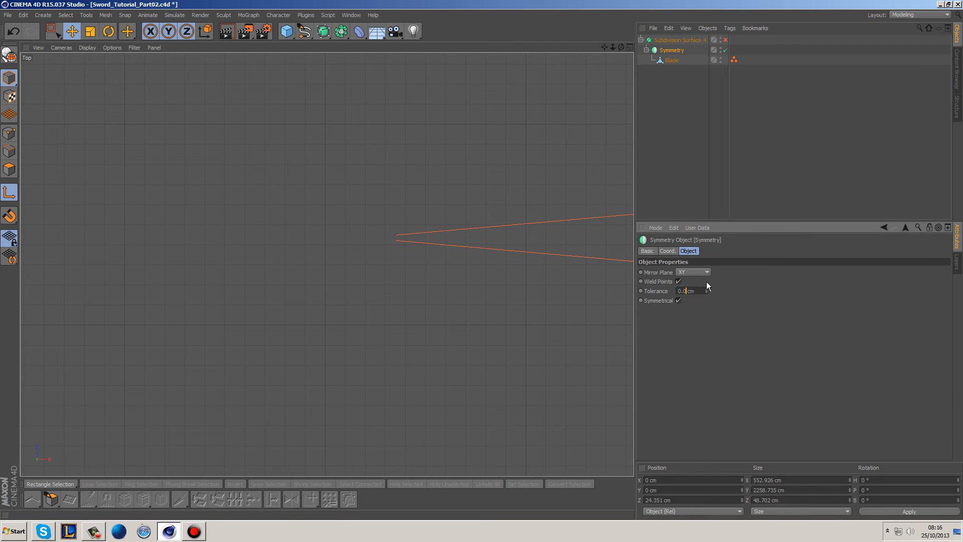
type("7")
key("Return")
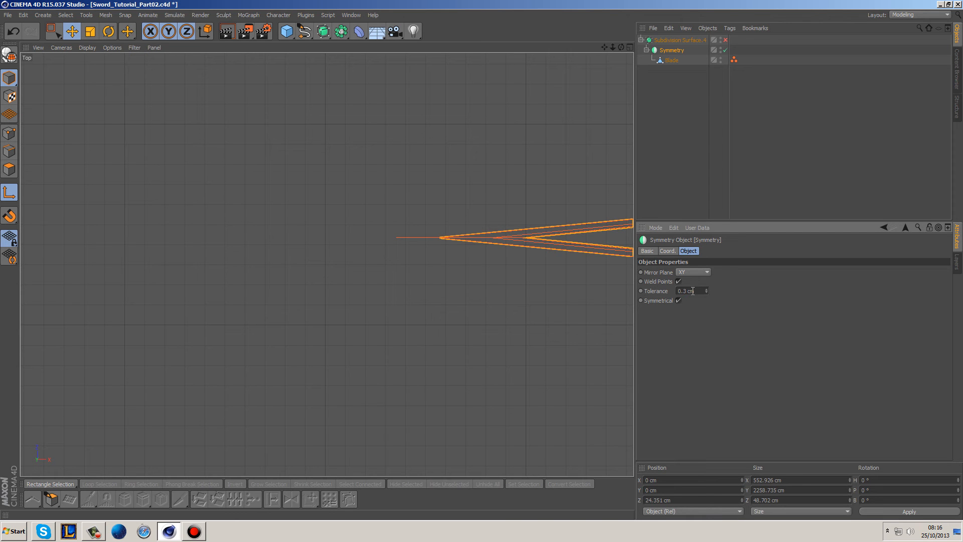
key("Return")
Examine the welded blade edge in perspective and reset the Symmetry tolerance to 0.01 cm.
middle_click(551, 273)
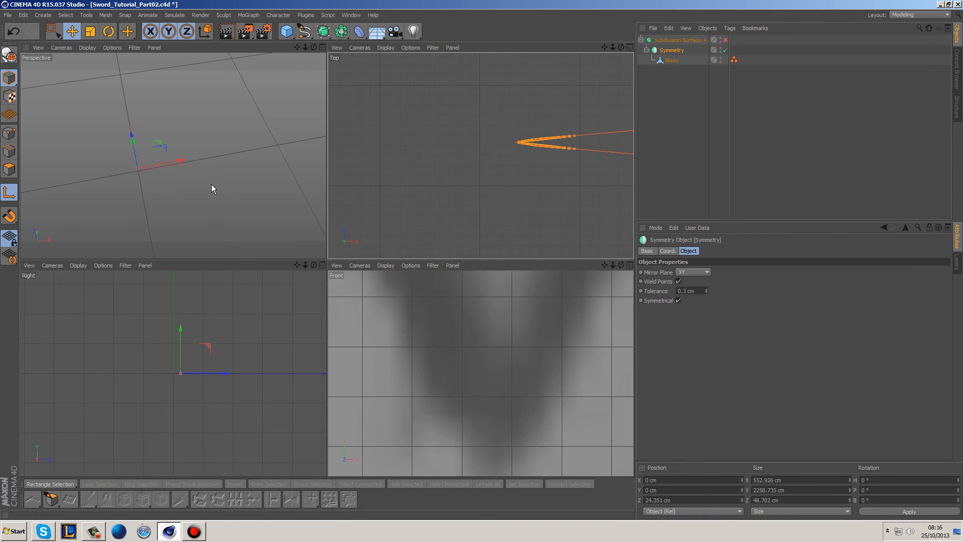
middle_click(164, 176)
left_click_drag(139, 221, 231, 203, "alt")
right_click_drag(231, 204, 275, 236, "alt")
left_click_drag(327, 255, 287, 300, "alt")
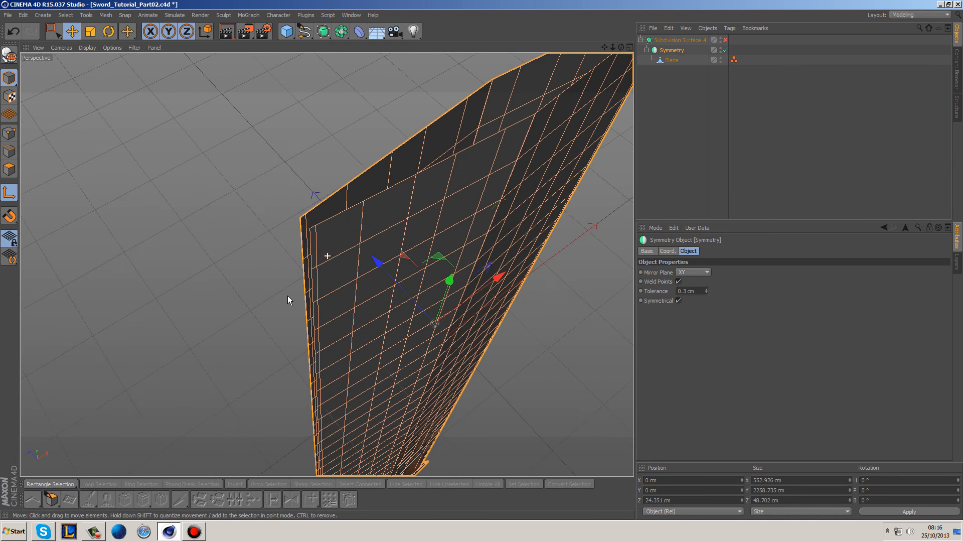
right_click(708, 290)
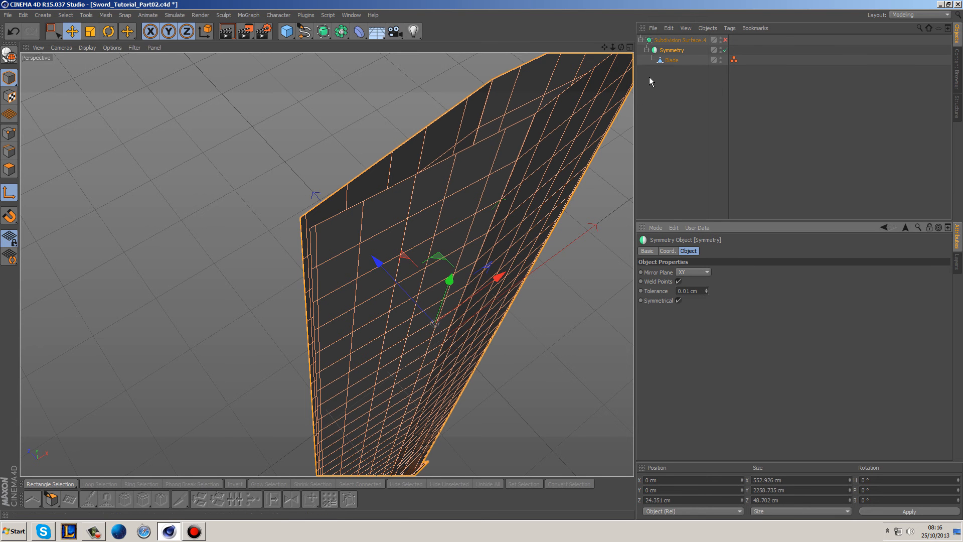
Move the Symmetry object along Z to about 19.161 cm and check the mirrored blade edges from the Top view.
left_click_drag(386, 272, 392, 275)
scroll(298, 217, "up", 5)
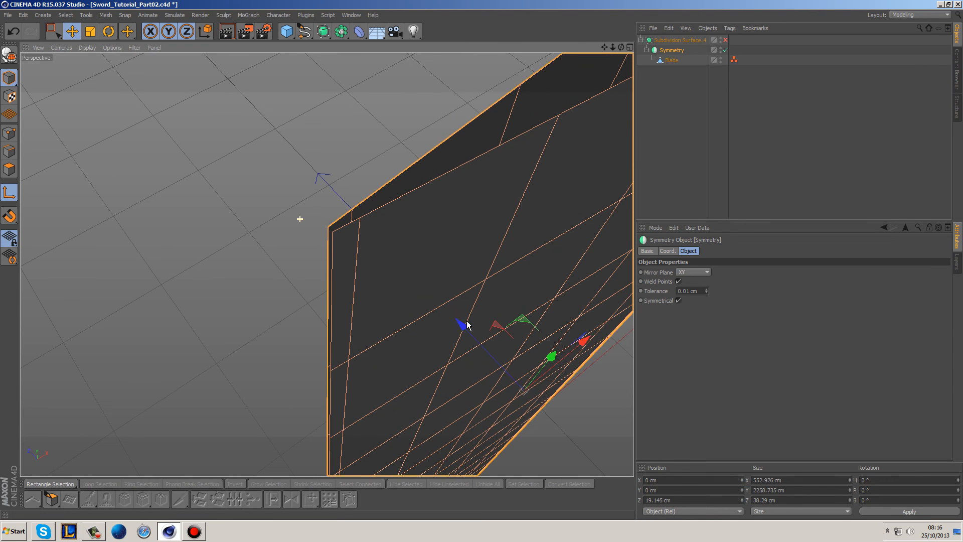
left_click_drag(458, 322, 464, 324)
middle_click(585, 263)
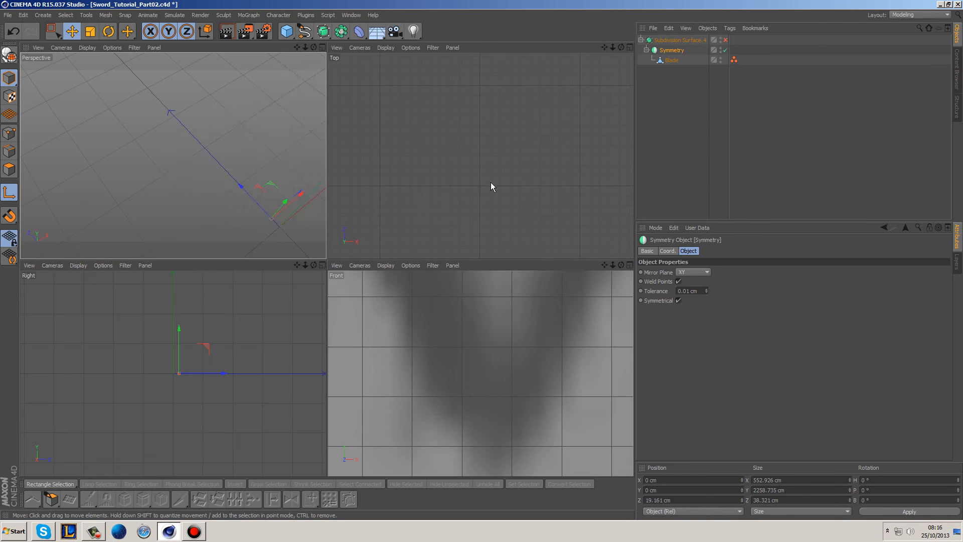
middle_click(480, 212)
middle_click_drag(480, 211, 260, 162, "alt")
scroll(331, 181, "down", 11)
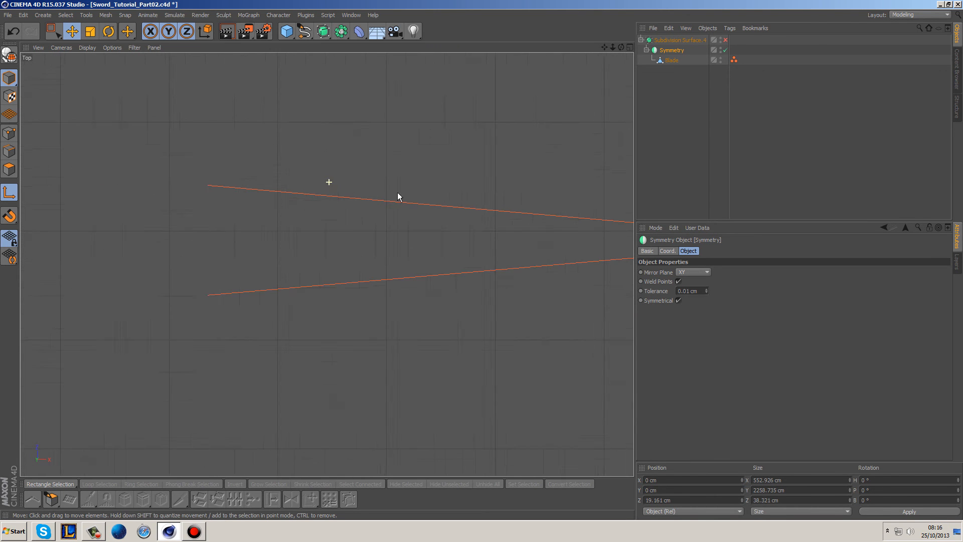
middle_click_drag(528, 225, 229, 224, "alt")
scroll(372, 226, "down", 4)
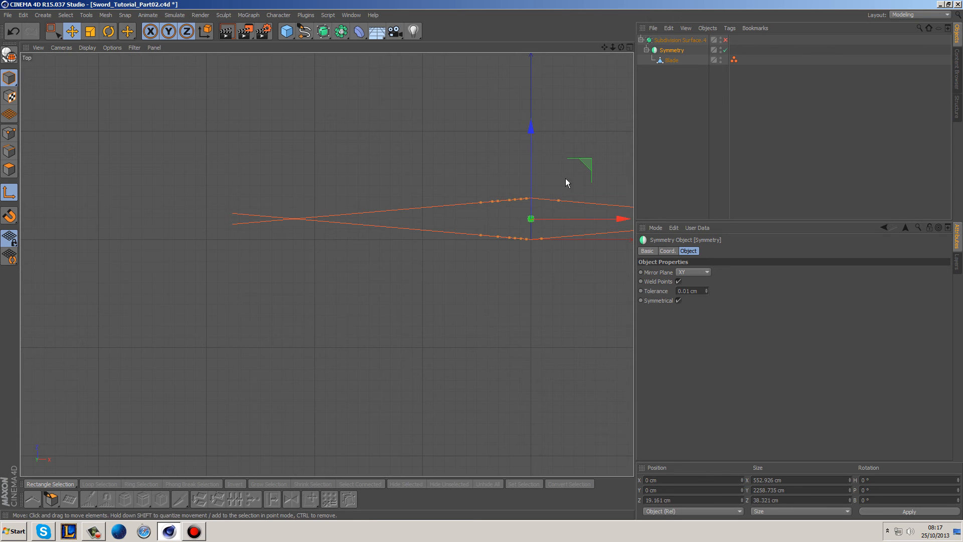
Move the Symmetry object along Z to about 24.264 cm and check the gaps along the mirrored blade edges in perspective.
left_click_drag(531, 149, 534, 143)
middle_click(461, 180)
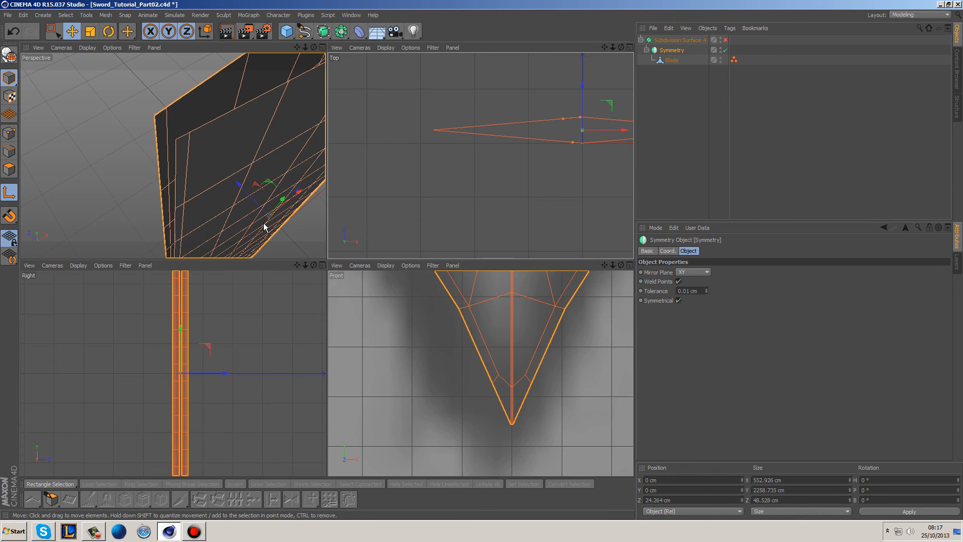
middle_click(264, 224)
middle_click_drag(465, 329, 459, 182, "alt")
mouse_move(356, 332)
left_mouse_down("alt")
mouse_move(309, 382)
mouse_move(353, 287)
mouse_move(362, 404)
left_mouse_up("alt")
mouse_move(437, 203)
left_mouse_down("alt")
mouse_move(437, 352)
mouse_move(429, 186)
left_mouse_up("alt")
scroll(390, 164, "up", 8)
left_click_drag(353, 125, 358, 180, "alt")
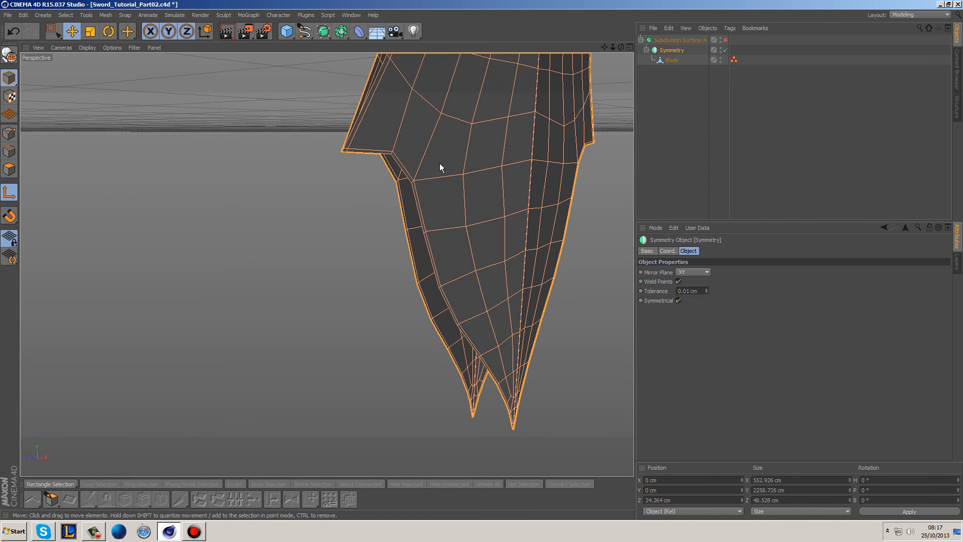
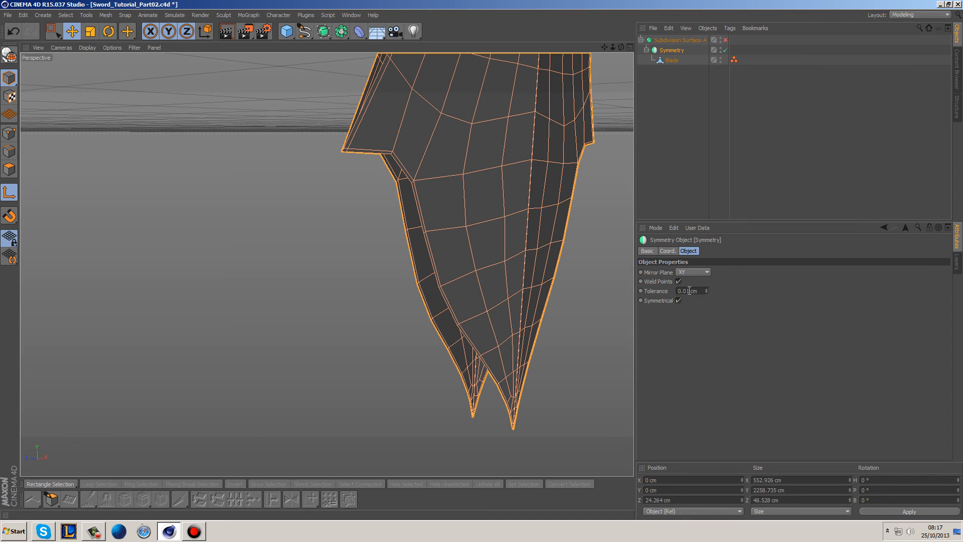
scroll(354, 139, "up", 6)
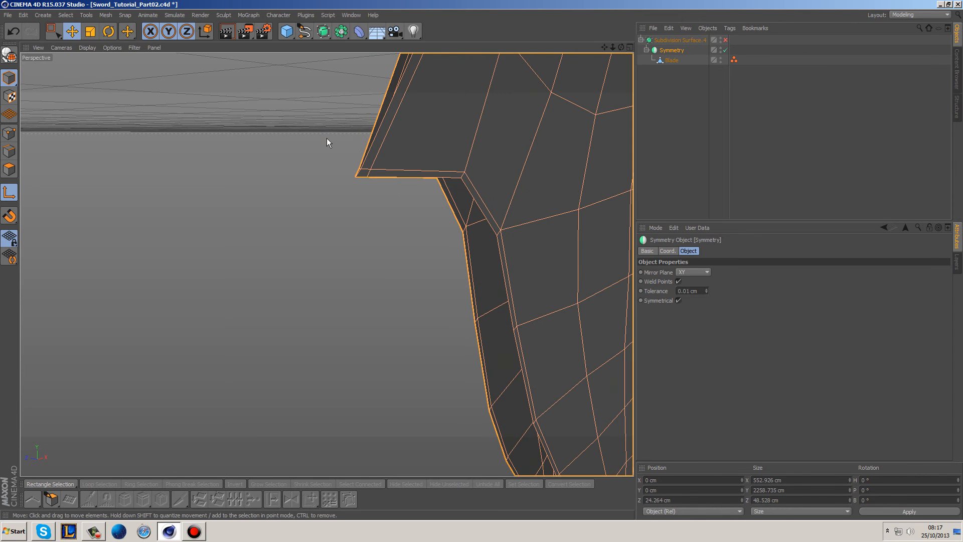
Switch the Blade object to point editing and activate Live Selection for work on the edge near the side barb.
left_click(670, 60)
left_click(9, 133)
middle_click_drag(304, 147, 193, 316, "alt")
scroll(221, 302, "down", 4)
middle_click_drag(266, 296, 332, 329, "alt")
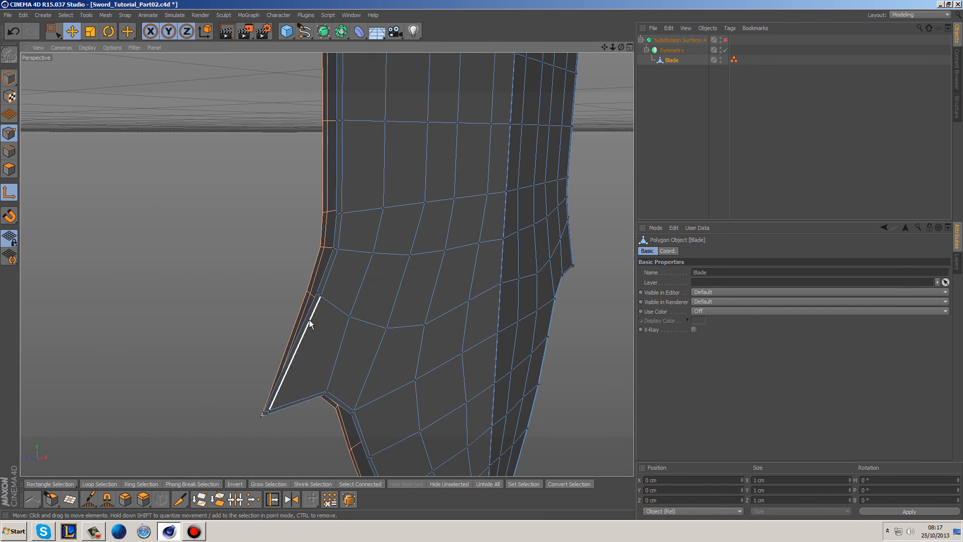
left_click_drag(51, 31, 86, 46)
scroll(233, 215, "up", 3)
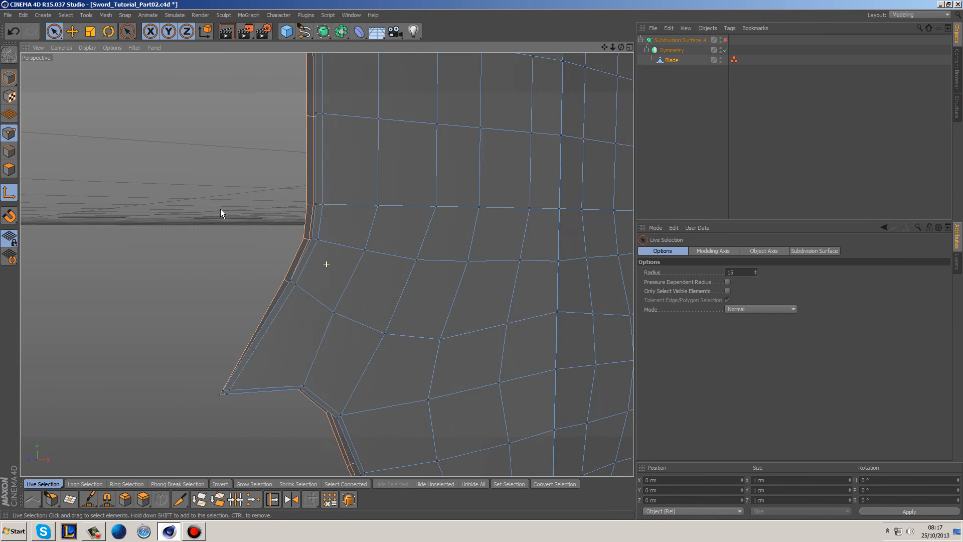
Select the edge points just above one side barb, try moving them, and undo the move.
left_click(289, 281)
left_click_drag(115, 187, 281, 270, "alt")
mouse_move(314, 299)
left_mouse_down()
mouse_move(306, 298)
mouse_move(326, 297)
left_mouse_up()
key("ctrl+z")
Add the matching edge points above the opposite barb and move both pairs along Z to about 23.81 cm.
middle_click(408, 312)
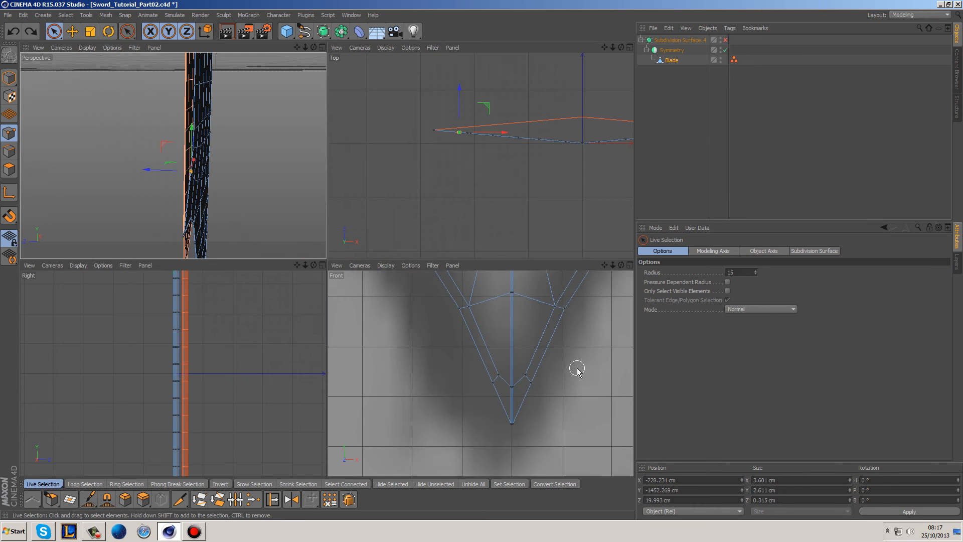
middle_click(576, 368)
scroll(556, 296, "up", 4)
middle_click_drag(528, 235, 454, 351, "alt")
scroll(482, 286, "down", 8)
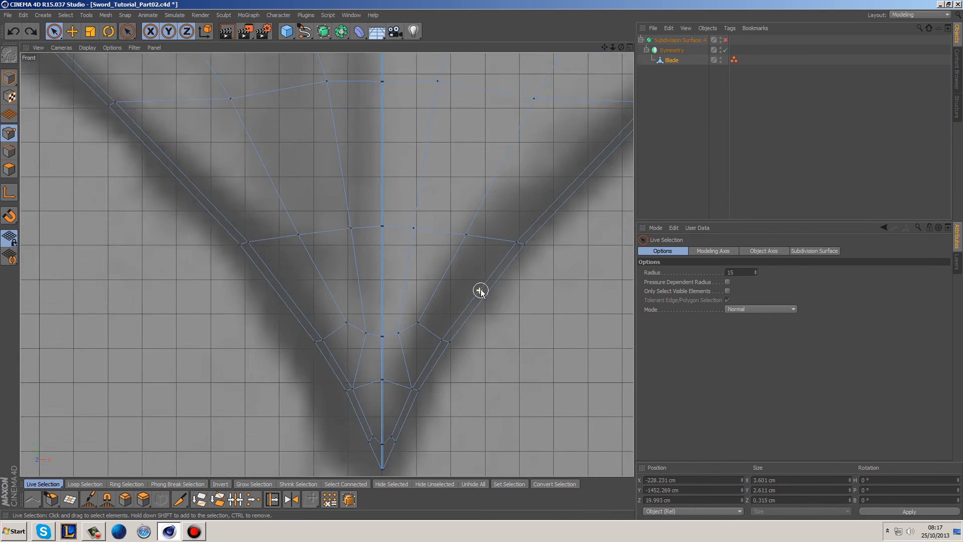
middle_click_drag(549, 207, 409, 459, "alt")
left_click(535, 227, "shift")
middle_click(521, 225)
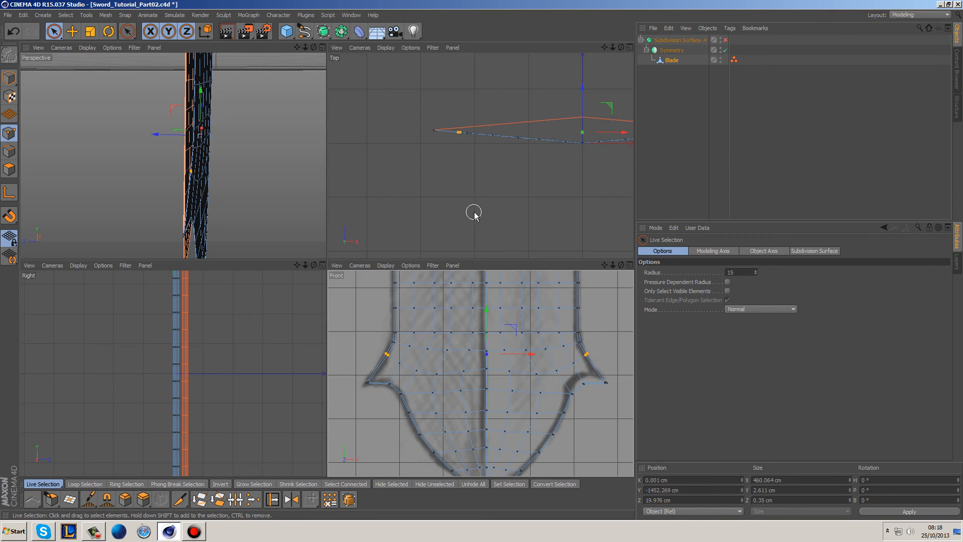
middle_click(308, 214)
left_click_drag(459, 231, 266, 248, "alt")
middle_click_drag(449, 246, 83, 226, "alt")
left_click_drag(570, 253, 423, 207, "alt")
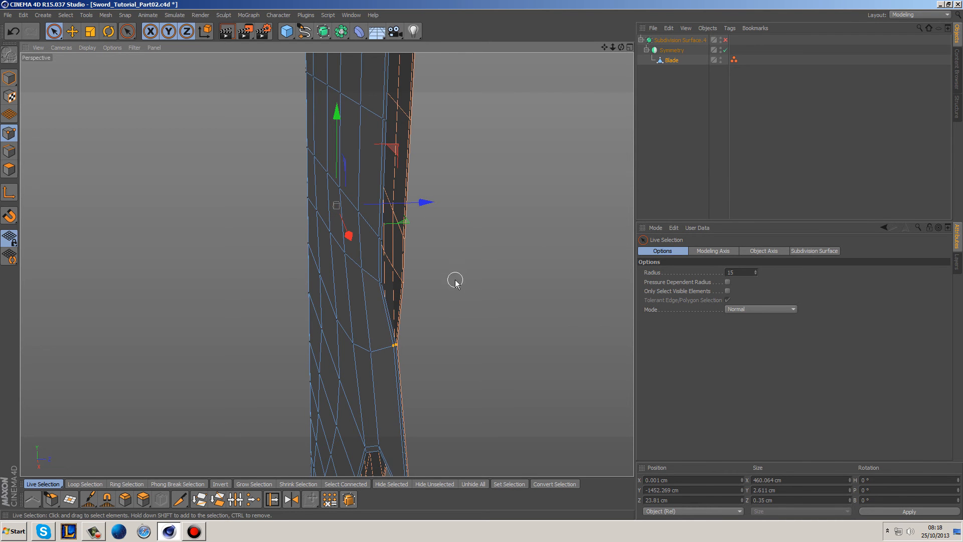
Select the next four edge point pairs above the barbs on both sides and move them along Z to about 23.661 cm.
middle_click(486, 262)
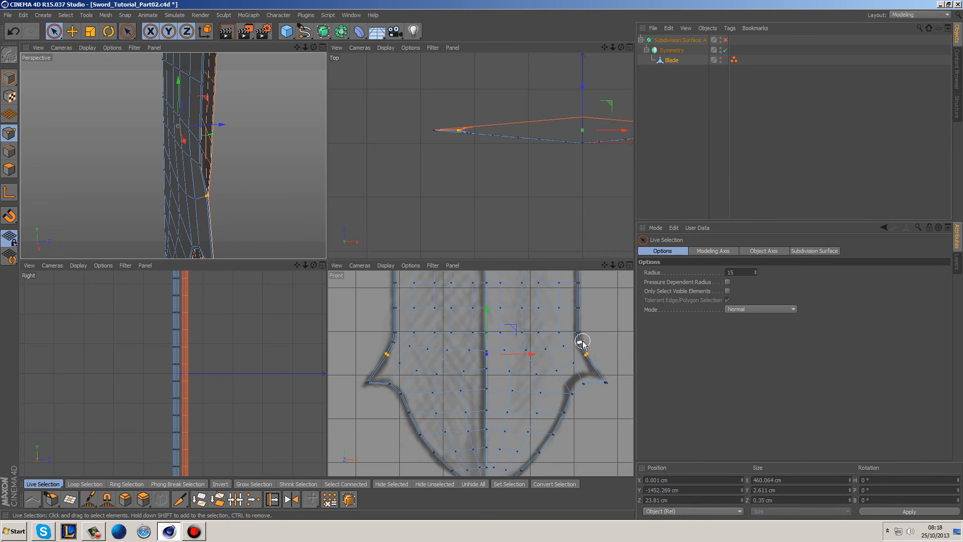
left_click(579, 335)
left_click_drag(579, 301, 578, 283, "shift")
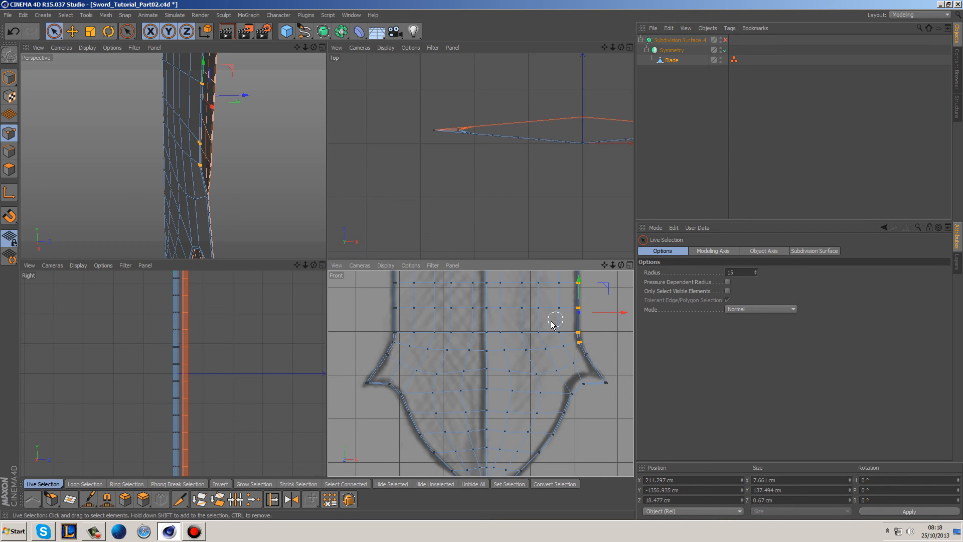
left_click_drag(392, 322, 394, 283, "shift")
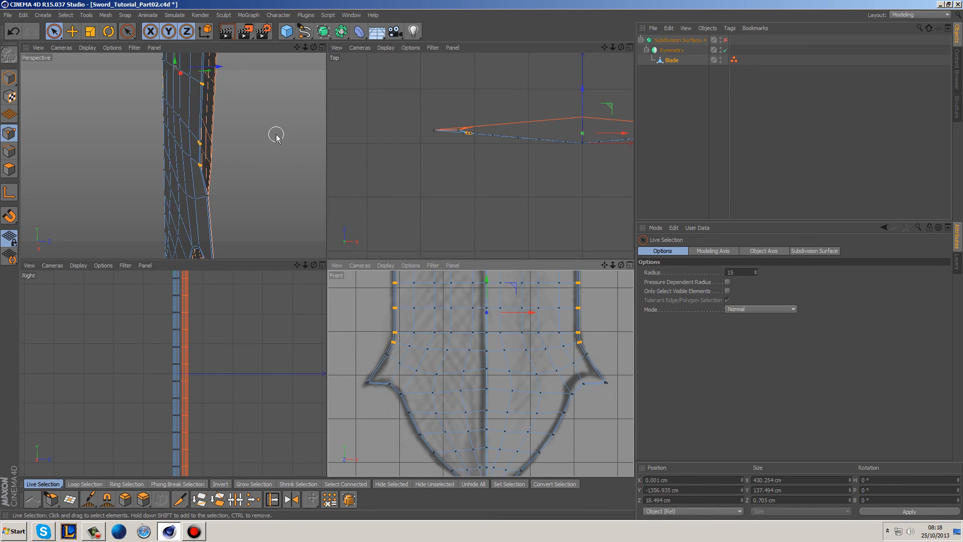
middle_click(276, 137)
left_click_drag(414, 137, 500, 211)
middle_click(507, 206)
Select the remaining points along both straight blade edges up to the guard and move them along Z to about 23.567 cm.
middle_click(576, 330)
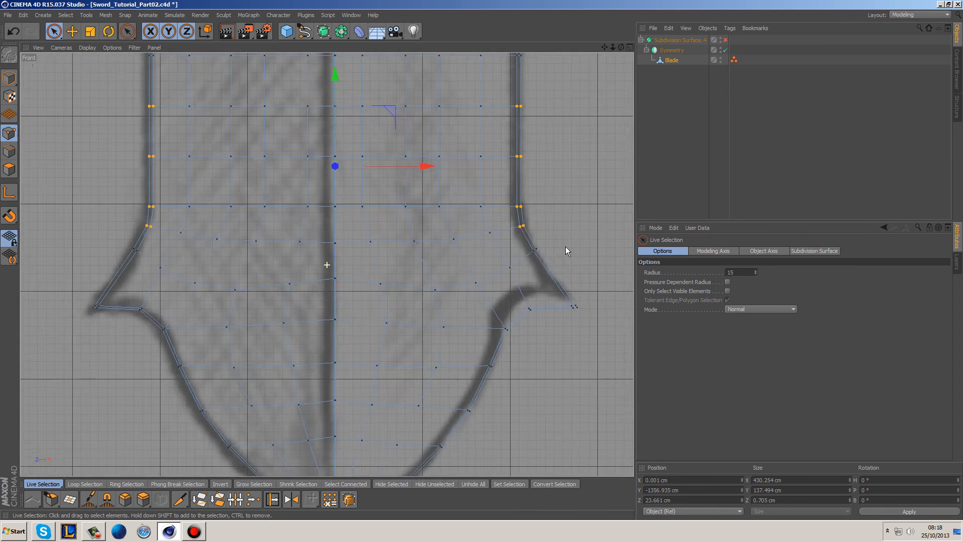
scroll(570, 217, "down", 3)
scroll(555, 226, "down", 4)
middle_click_drag(555, 206, 522, 286, "alt")
middle_click_drag(550, 191, 475, 298, "alt")
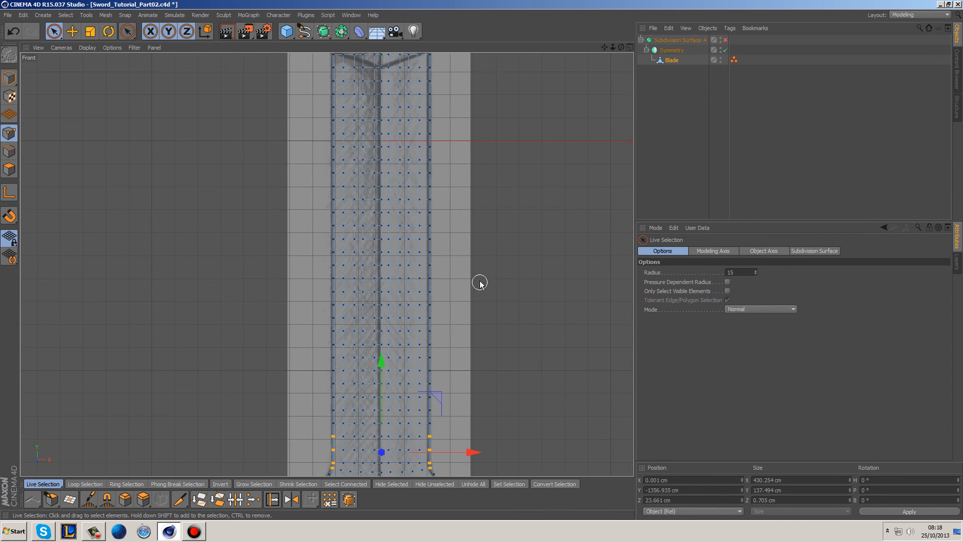
left_click_drag(435, 422, 434, 391)
left_click_drag(433, 64, 421, 86)
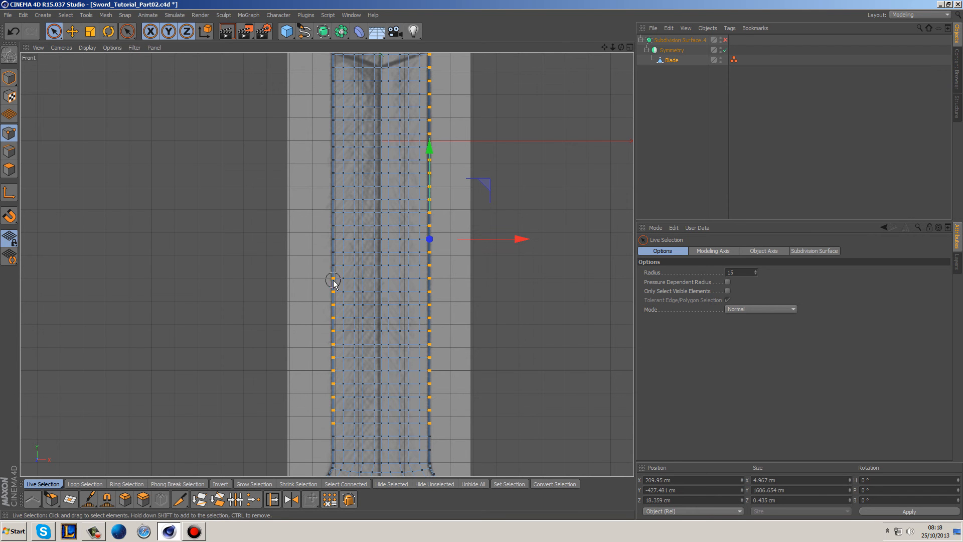
left_click_drag(333, 92, 333, 71, "shift")
middle_click_drag(467, 109, 481, 305, "alt")
left_click(449, 240, "shift")
middle_click(375, 299)
middle_click(289, 153)
left_click_drag(289, 153, 483, 165, "alt")
middle_click(483, 166)
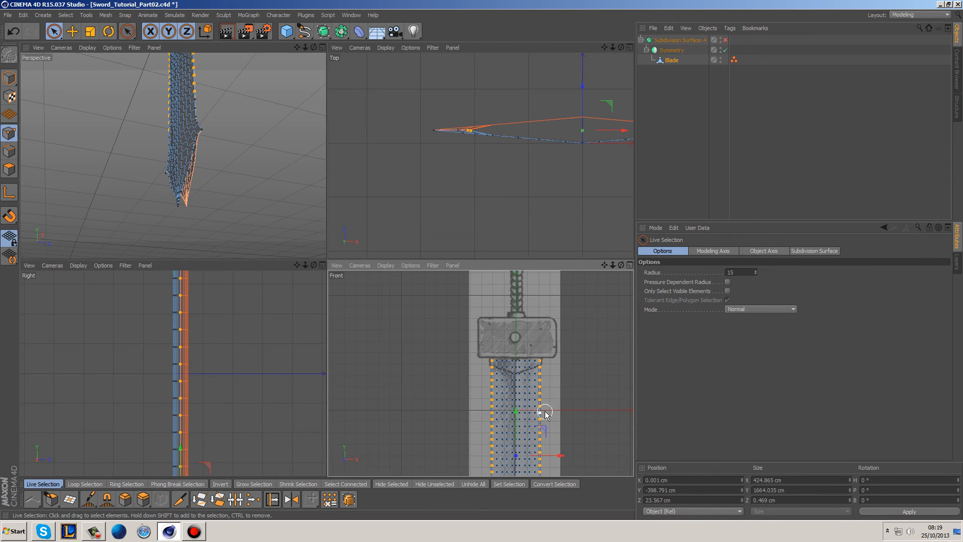
Select the edge points along both curved sides below the barbs and move them along Z to about 14.539 cm.
middle_click(542, 408)
scroll(396, 246, "up", 5)
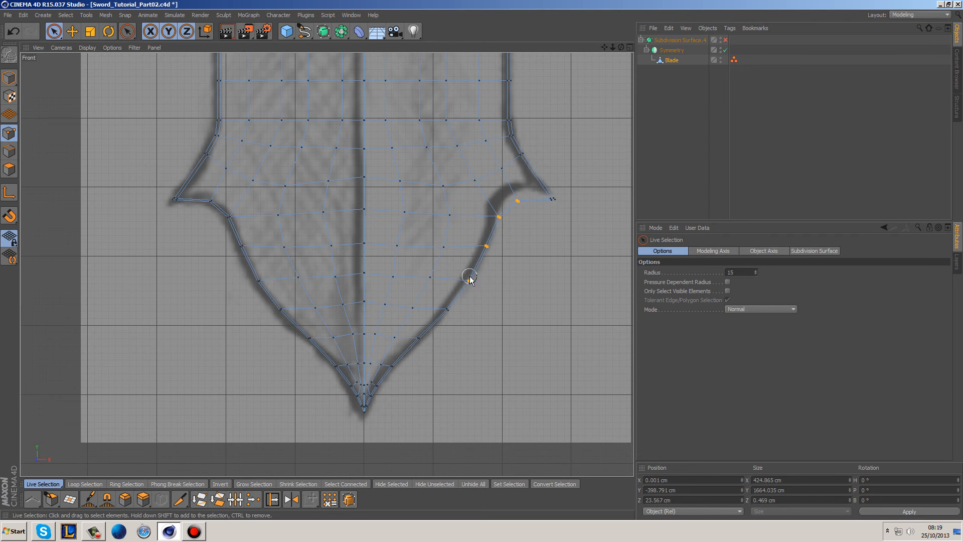
left_click_drag(383, 389, 351, 392)
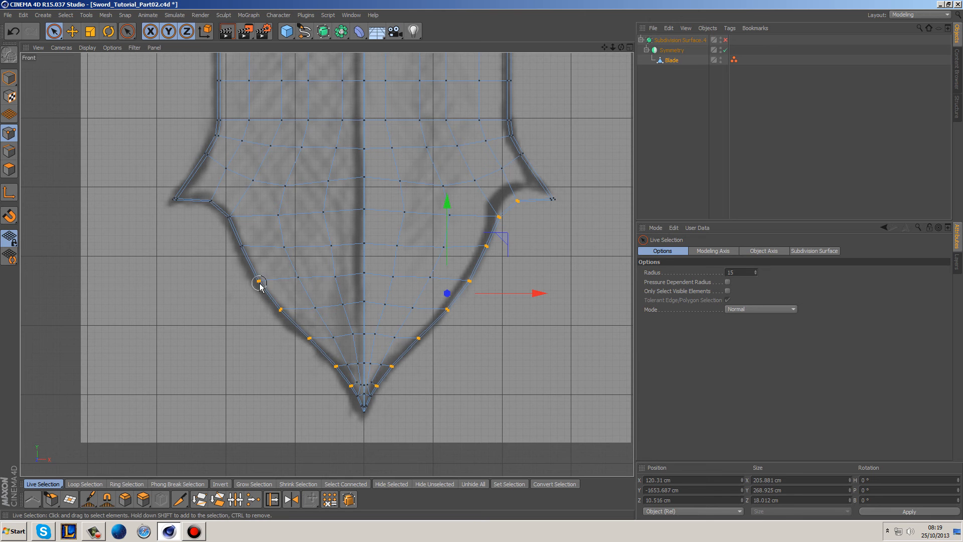
left_click(211, 201, "shift")
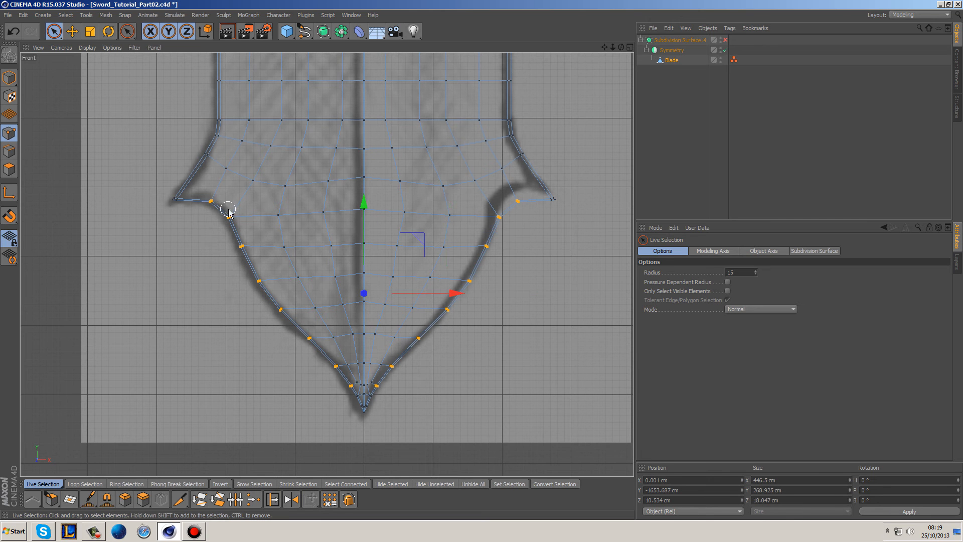
middle_click(282, 259)
middle_click(294, 249)
right_click_drag(360, 268, 416, 346, "alt")
left_click_drag(404, 341, 401, 314, "alt")
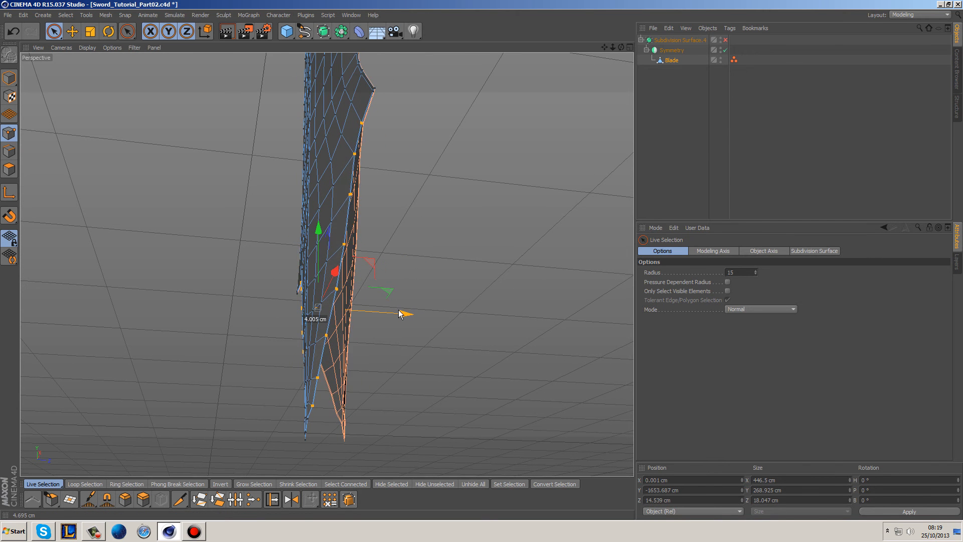
Deselect the uppermost edge points on both curved sides and move the rest along Z to about 16.121 cm.
left_click(361, 123, "ctrl")
left_click_drag(409, 214, 356, 210, "alt")
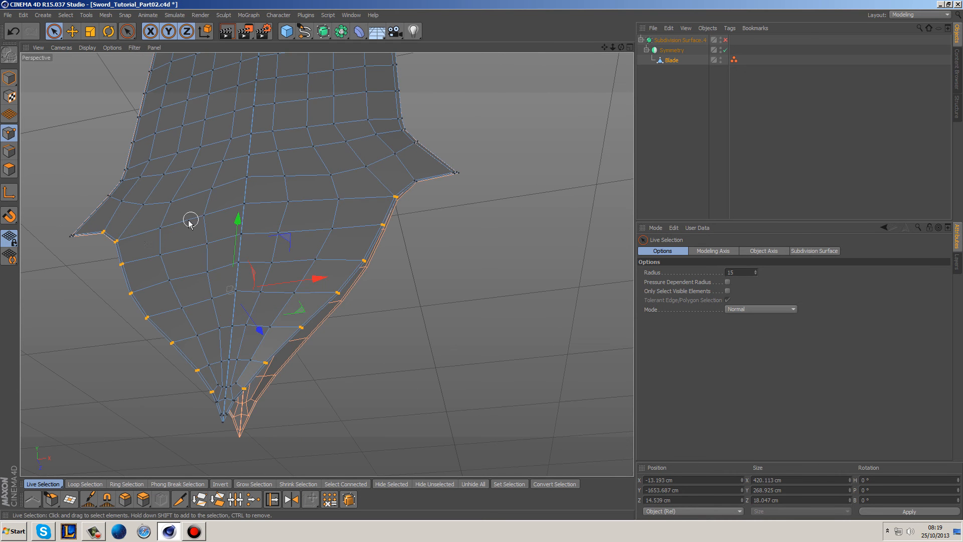
left_click(104, 231, "ctrl")
left_click_drag(393, 327, 283, 344, "alt")
left_click_drag(356, 345, 358, 345)
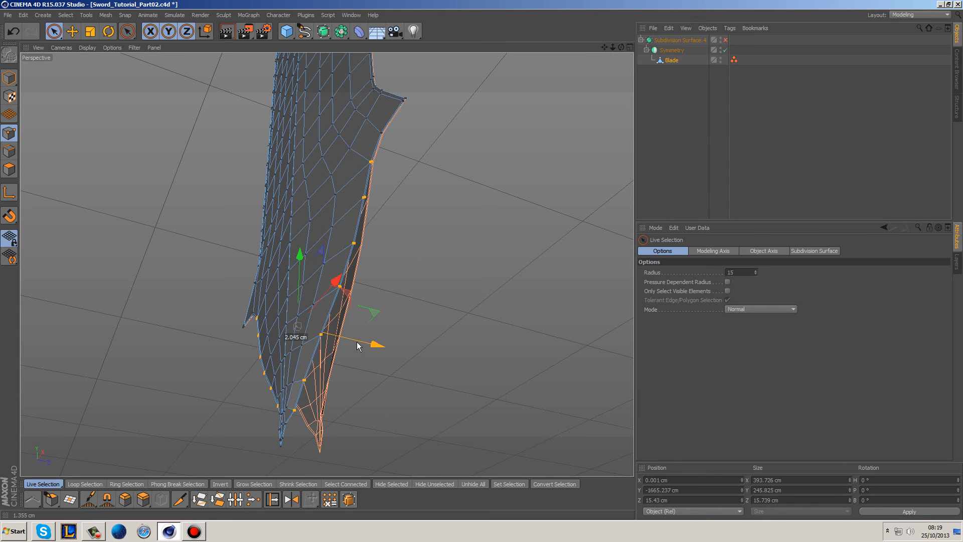
left_click_drag(358, 346, 359, 346)
Drop the next two upper point pairs from the selection and move the remaining edge points along Z toward the mirrored edge.
left_click(370, 159, "ctrl")
left_click_drag(402, 245, 391, 244, "alt")
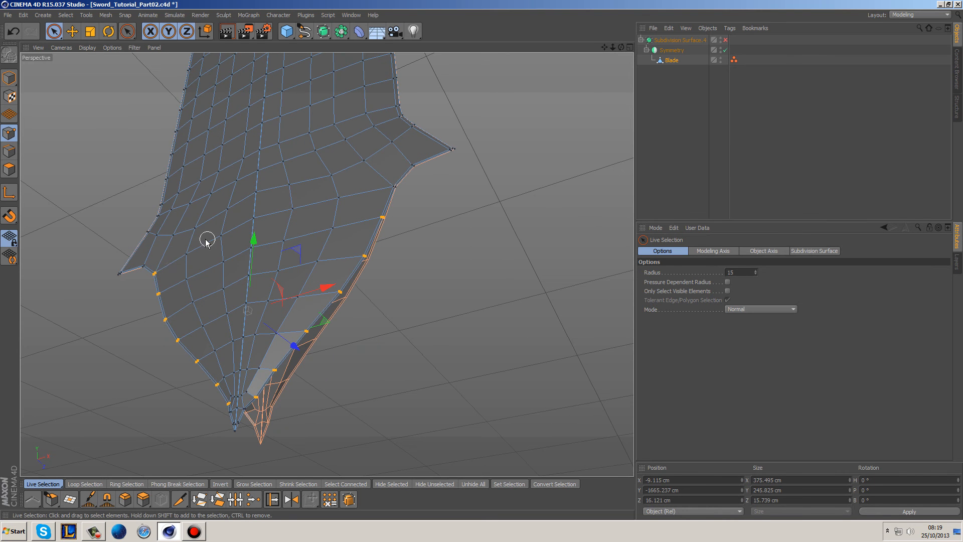
left_click(163, 272, "ctrl")
left_click_drag(198, 290, 381, 328, "alt")
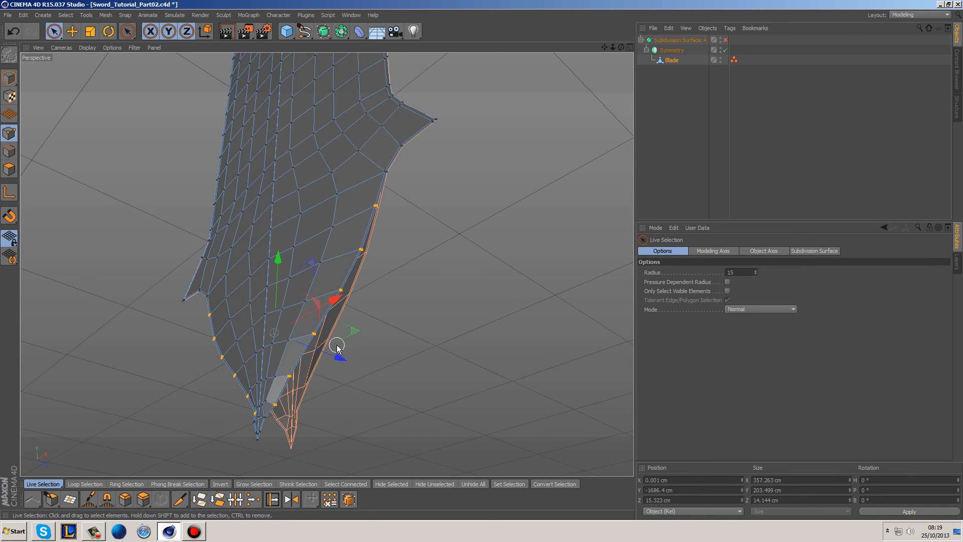
left_click(376, 206, "ctrl")
left_click(206, 321, "ctrl")
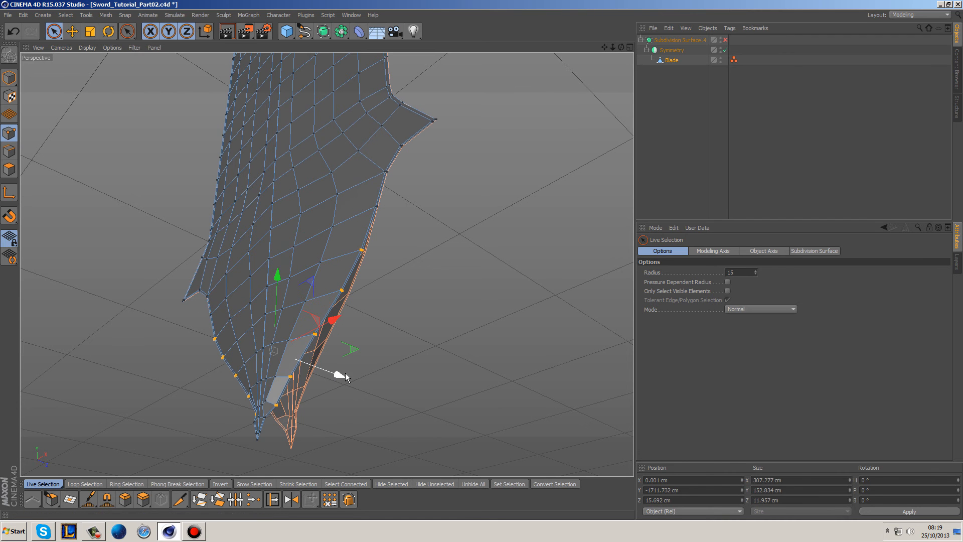
left_click_drag(337, 375, 301, 392)
Narrow the selection to the edge points nearest the tip and move them along Z to about 22.753 cm.
left_click(216, 341, "ctrl")
left_click(344, 292, "ctrl")
left_click(223, 356, "ctrl")
left_click(239, 377, "ctrl")
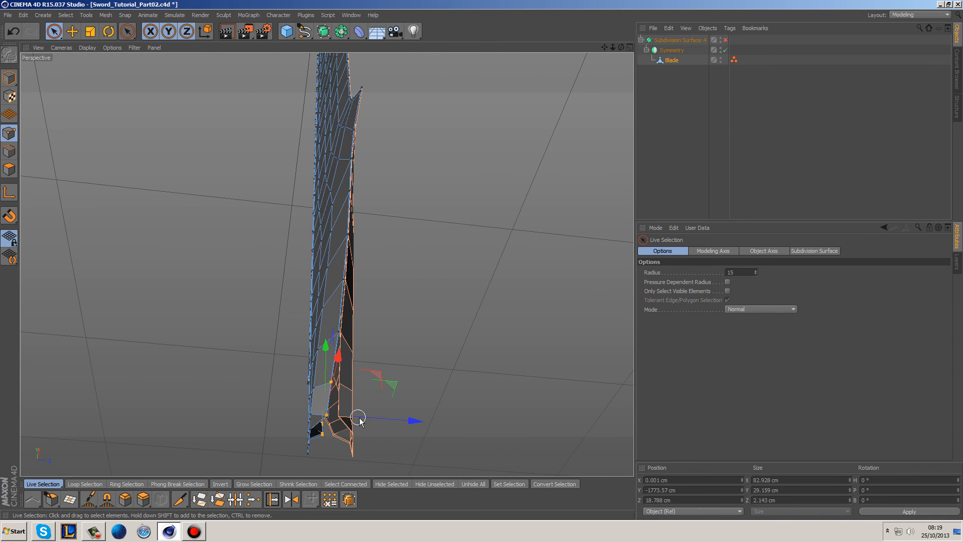
left_click_drag(391, 426, 396, 425)
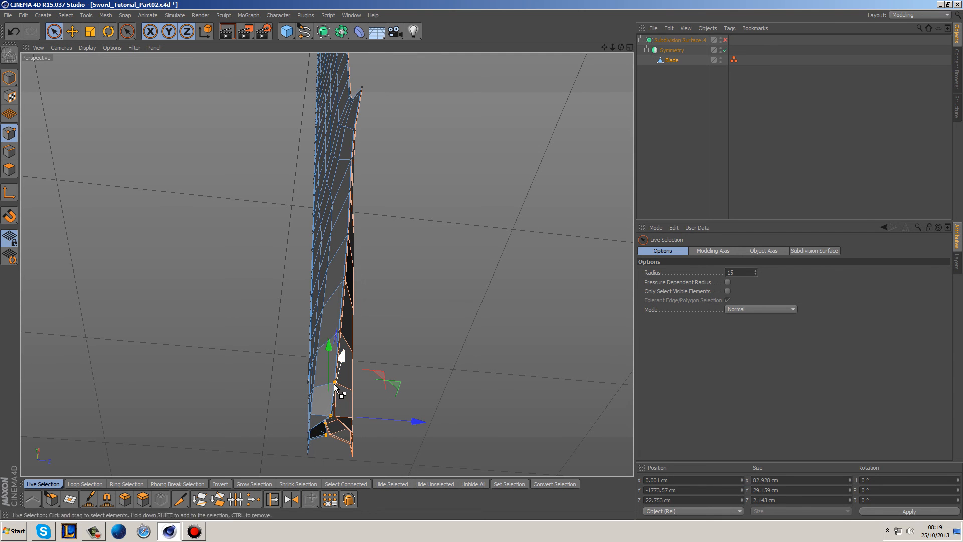
Deselect the upper pair of these points and align the lowest edge points beside the tip with the mirrored edge.
left_click_drag(411, 385, 381, 415, "alt")
left_click(295, 375, "ctrl")
key("ctrl+z")
left_click_drag(311, 386, 299, 379)
key("ctrl+z")
left_click(300, 384, "ctrl")
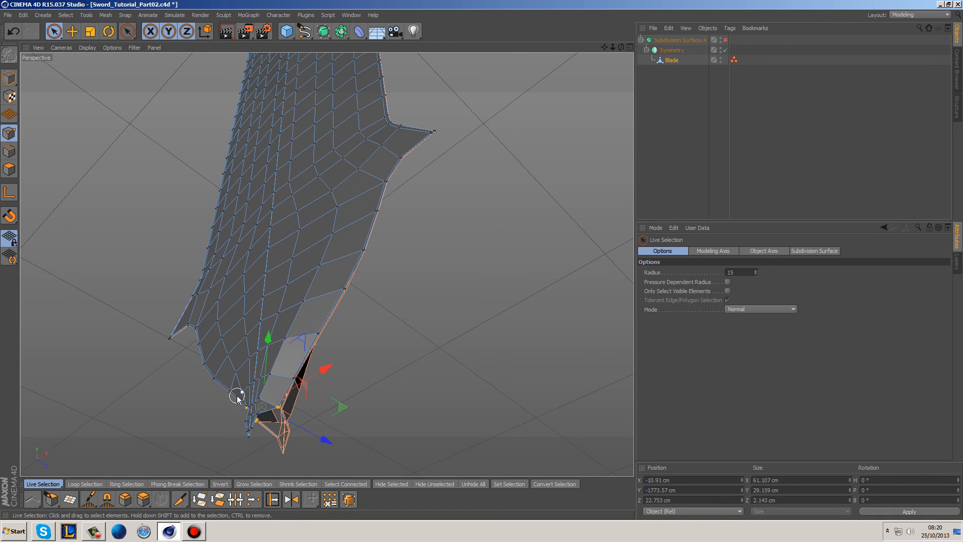
left_click_drag(172, 410, 352, 350, "alt")
left_click(407, 308)
Select the blade tip points in the Front view, exclude the outer edge points, and move the rest along Z to about 7.606 cm.
middle_click(377, 333)
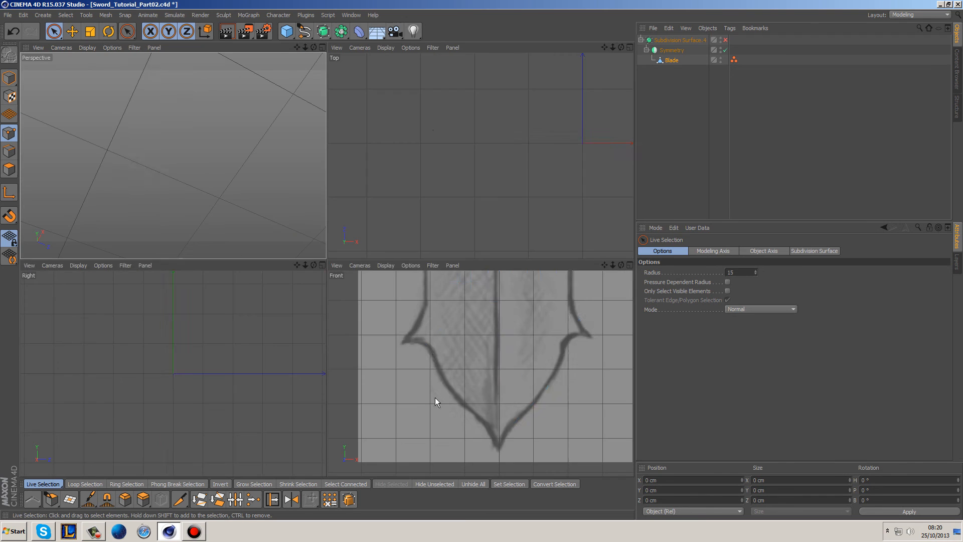
middle_click(490, 426)
scroll(387, 415, "up", 3)
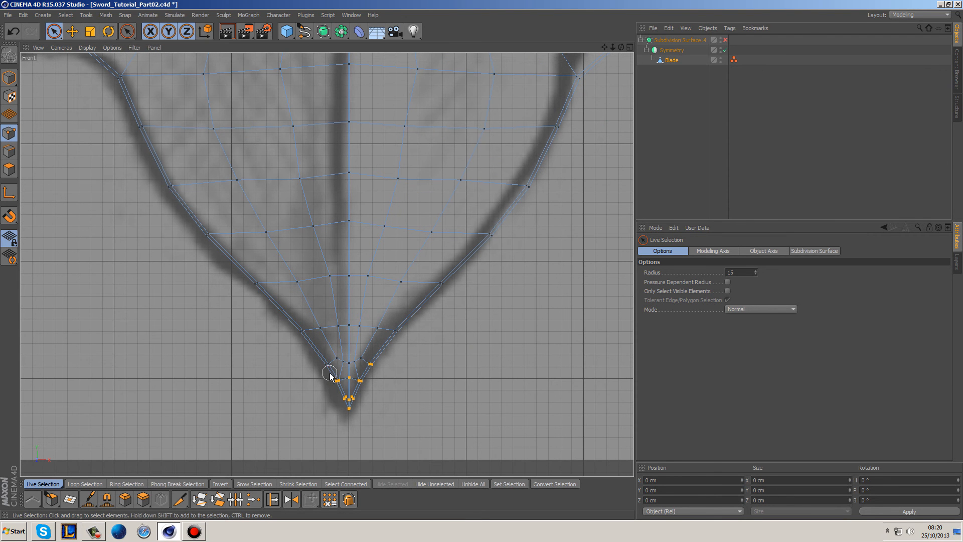
left_click_drag(332, 380, 346, 374)
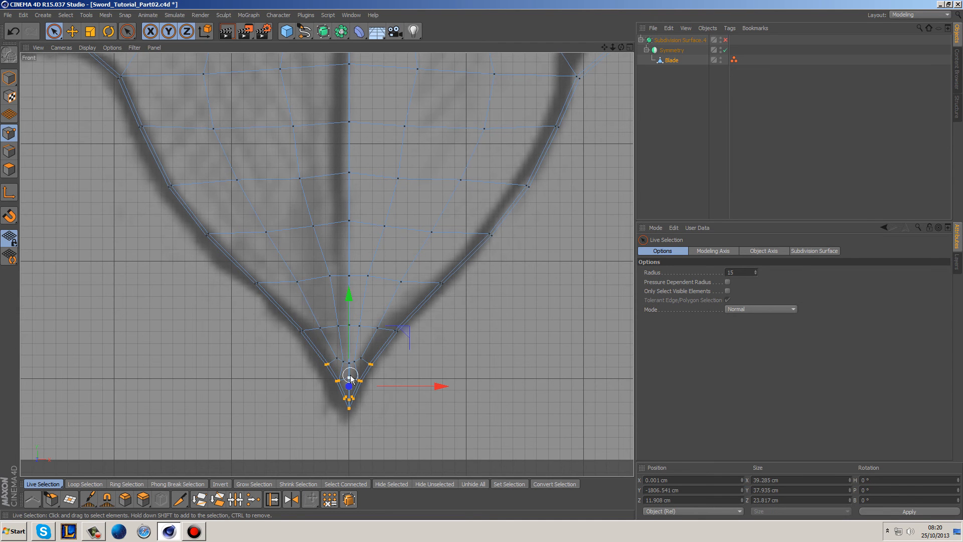
middle_click(398, 409)
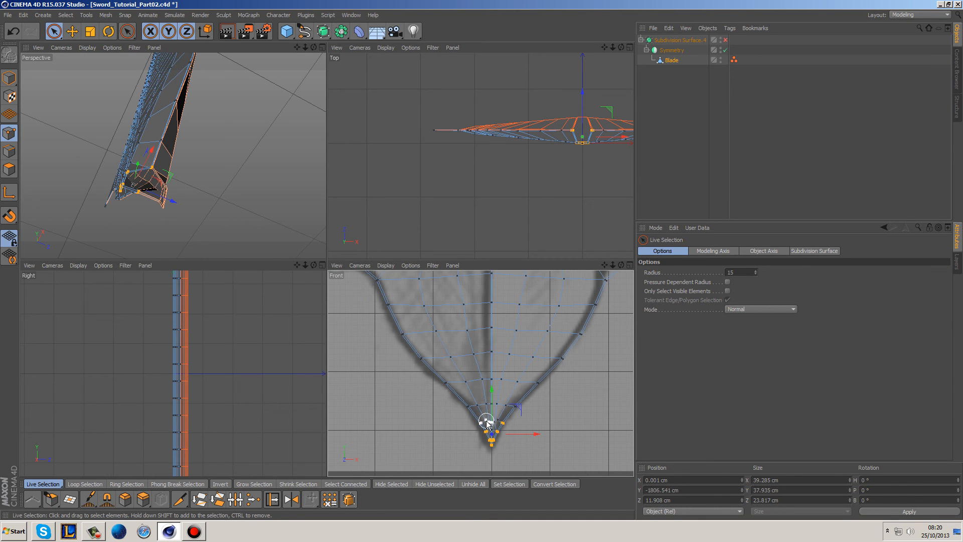
left_click_drag(494, 428, 493, 435, "shift")
left_click(231, 196)
key("ctrl+z")
middle_click(210, 202)
left_click(285, 288, "ctrl")
mouse_move(261, 361)
left_mouse_down("ctrl")
mouse_move(255, 346)
mouse_move(333, 355)
mouse_move(319, 349)
left_mouse_up("ctrl")
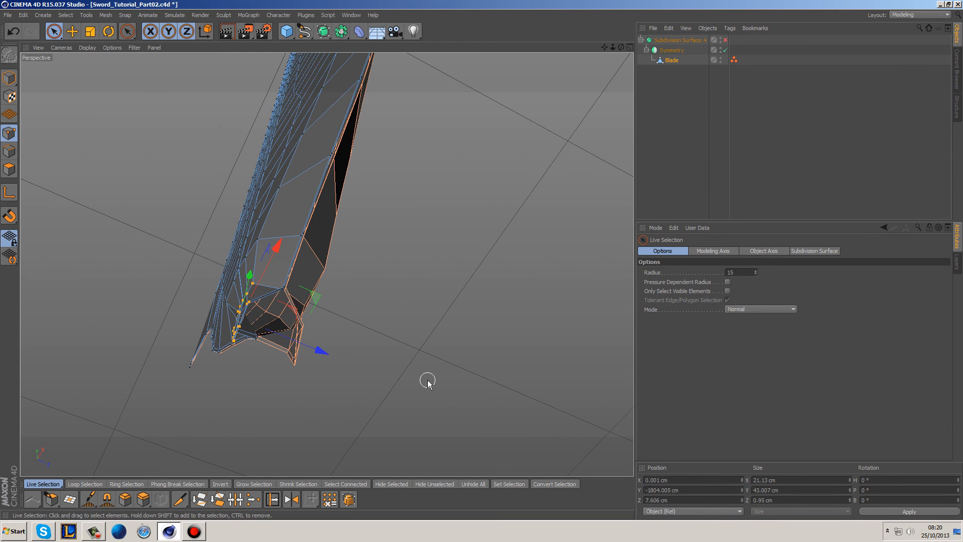
middle_click(415, 378)
middle_click(489, 441)
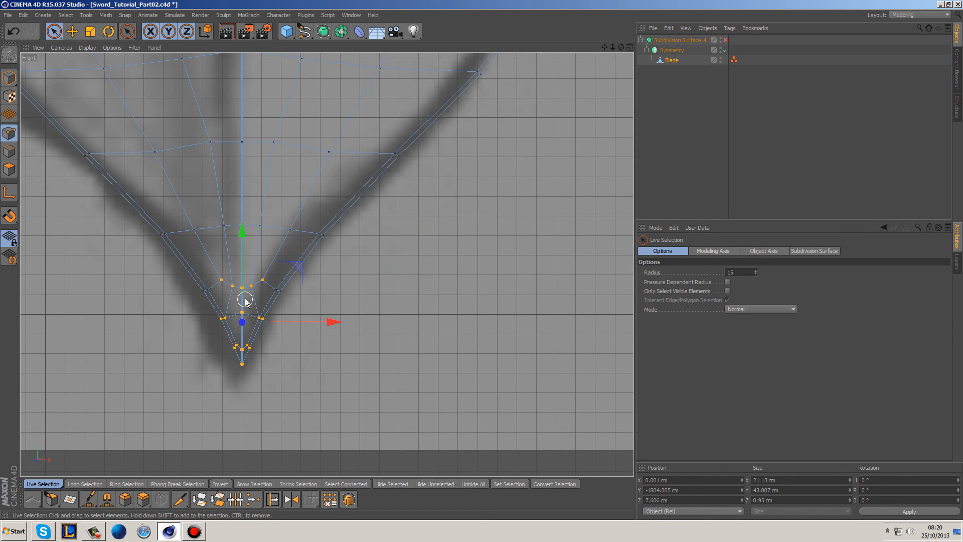
Narrow the Front view selection to the lowest blade tip points and return to the Perspective view.
left_click(267, 277, "ctrl")
left_click(245, 309, "ctrl")
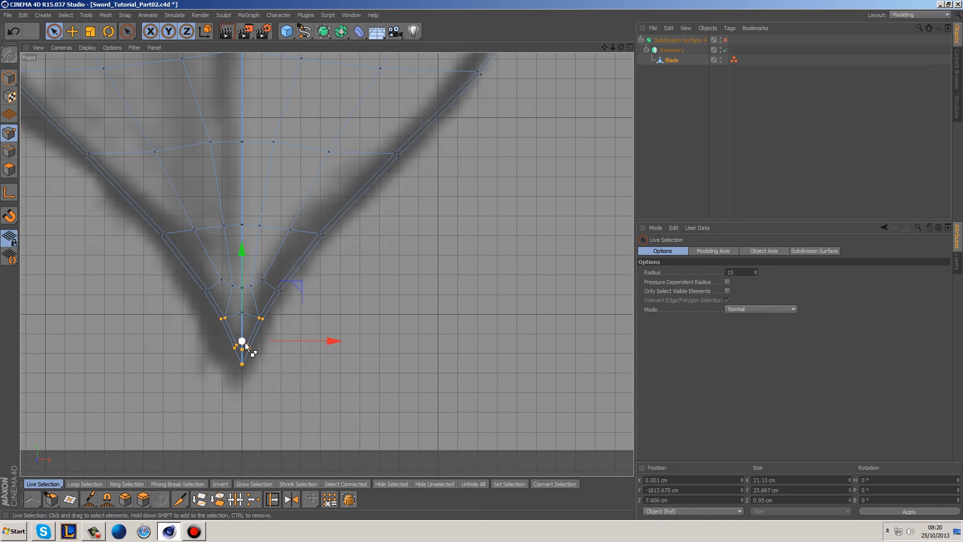
scroll(236, 384, "up", 4)
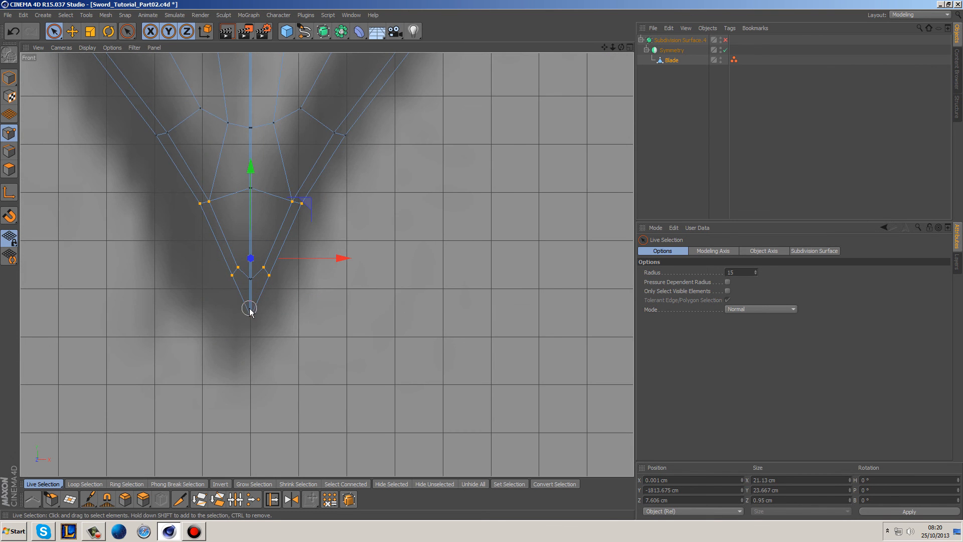
left_click(251, 315, "ctrl")
left_click(250, 315, "shift")
middle_click(286, 331)
middle_click(214, 210)
Move the selected tip points along Z toward the mirrored half and drop the already aligned points from the selection.
scroll(293, 310, "up", 2)
left_click_drag(303, 365, 340, 374)
left_click(272, 317, "ctrl")
left_click_drag(367, 337, 485, 331, "alt")
left_click(303, 286, "ctrl")
left_click_drag(428, 355, 322, 343, "alt")
Move the centre points nearest the tip along Z, and the next centre pair up to about 13.285 cm.
left_click(397, 310)
left_click_drag(405, 306, 417, 323, "alt")
left_click(408, 337)
left_click_drag(327, 348, 314, 351)
mouse_move(465, 310)
left_mouse_down("alt")
mouse_move(435, 312)
mouse_move(474, 327)
left_mouse_up("alt")
left_click(386, 298)
left_click_drag(358, 324, 369, 275)
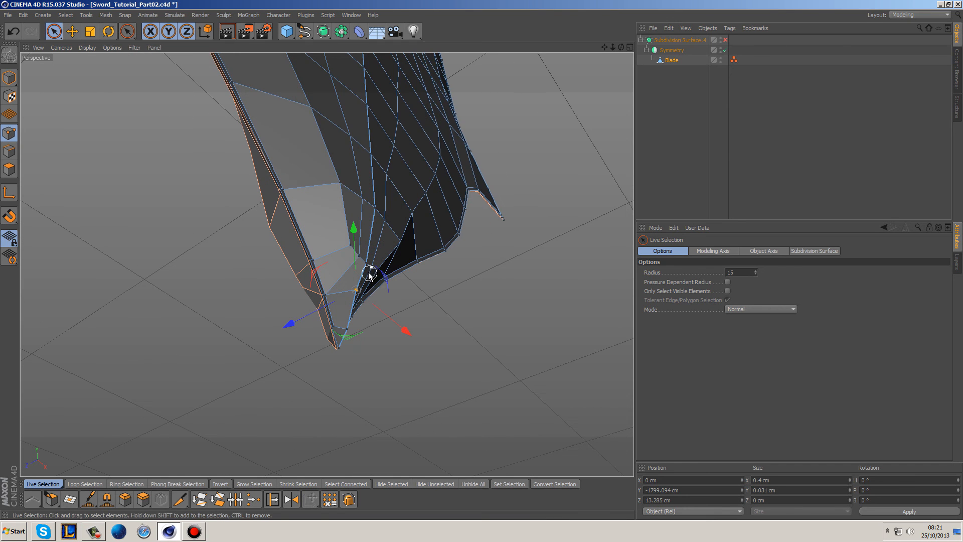
Enable Only Select Visible Elements for Live Selection and clear the current point selection.
left_click(352, 249)
left_click_drag(464, 343, 377, 386, "alt")
left_click(313, 288)
mouse_move(313, 288)
left_mouse_down()
mouse_move(289, 311)
mouse_move(261, 304)
left_mouse_up()
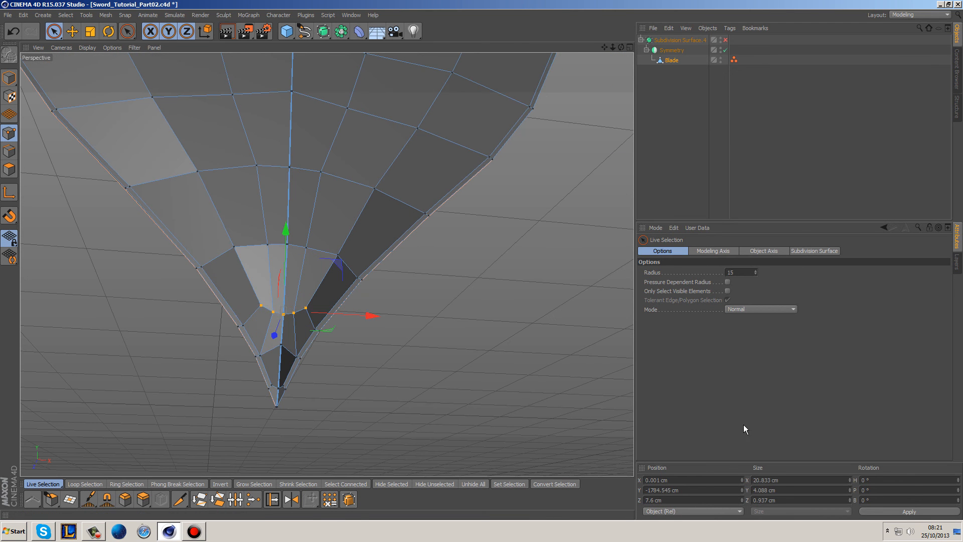
left_click(727, 291)
left_click(394, 317)
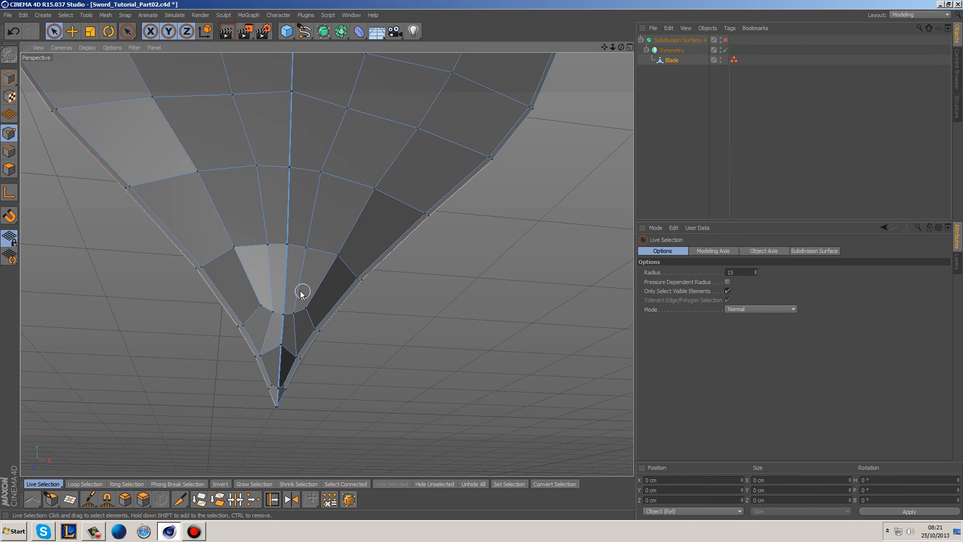
Select the visible inner points in the rows above the tip and move them along Z, undoing the misplaced attempts.
left_click_drag(275, 315, 301, 323)
left_click_drag(351, 396, 346, 260, "alt")
left_click_drag(501, 293, 334, 325, "alt")
key("ctrl+z")
left_click_drag(273, 304, 390, 300)
key("ctrl+z")
left_click(179, 206, "shift")
left_click_drag(234, 241, 413, 231)
left_click_drag(176, 242, 172, 245)
Adjust the outer inner-face points in the next rows up along Z to smooth the taper toward the tip.
left_click_drag(321, 282, 270, 342, "alt")
left_click(384, 333)
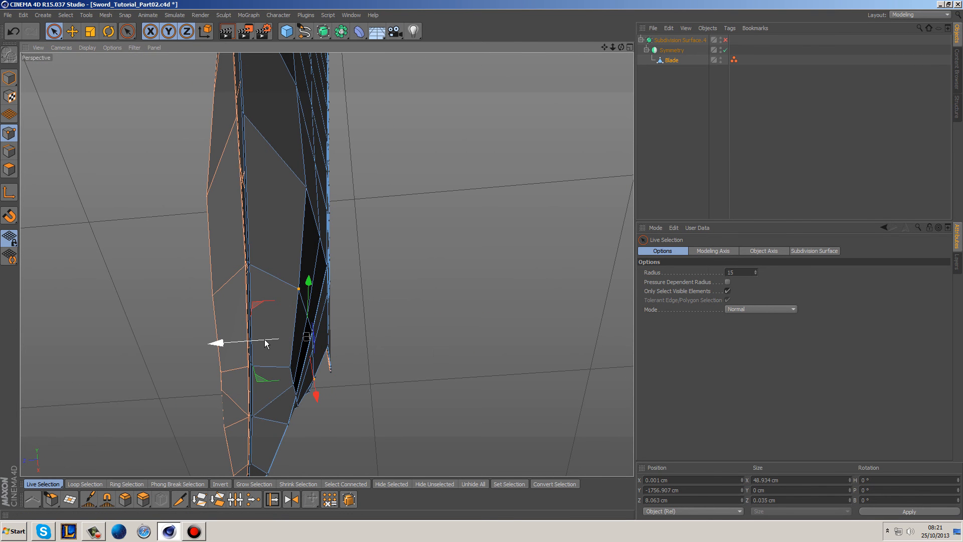
left_click(306, 188)
left_click_drag(424, 271, 332, 280, "alt")
left_click(465, 289, "shift")
left_click_drag(441, 378, 419, 361, "alt")
Move the outer point pair in the row above the tip along Z to about 12.96 cm and the inner pair to about 12.44 cm.
left_click(370, 327)
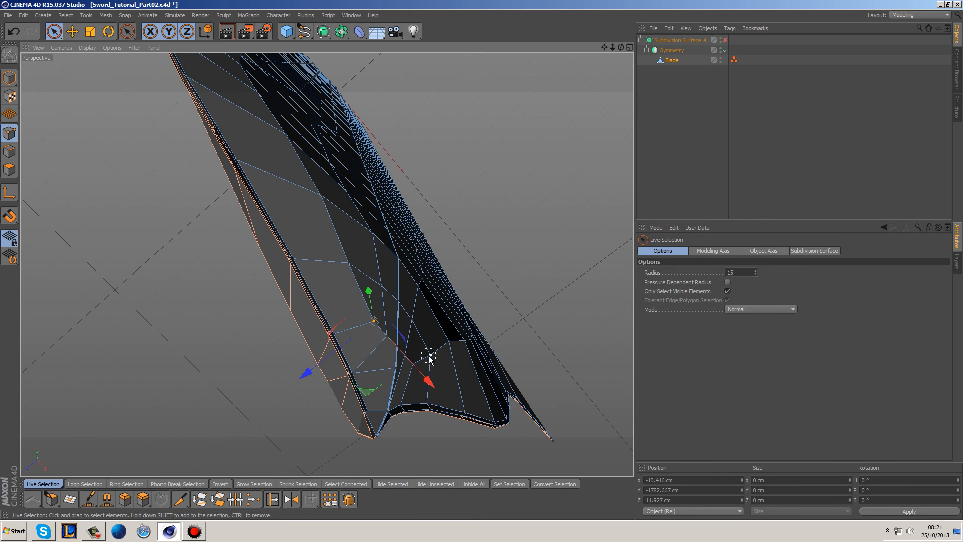
left_click_drag(440, 371, 366, 359, "alt")
left_click(348, 356, "shift")
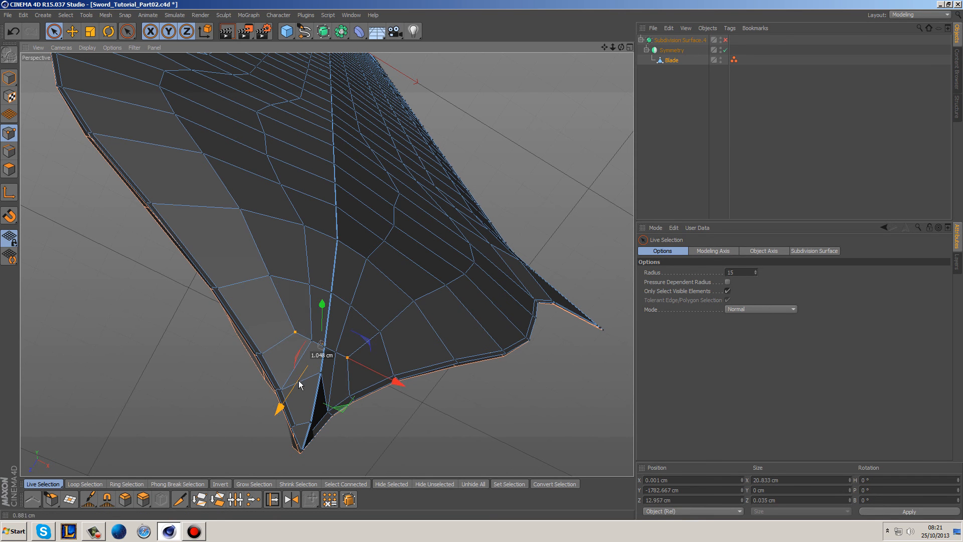
left_click(311, 340)
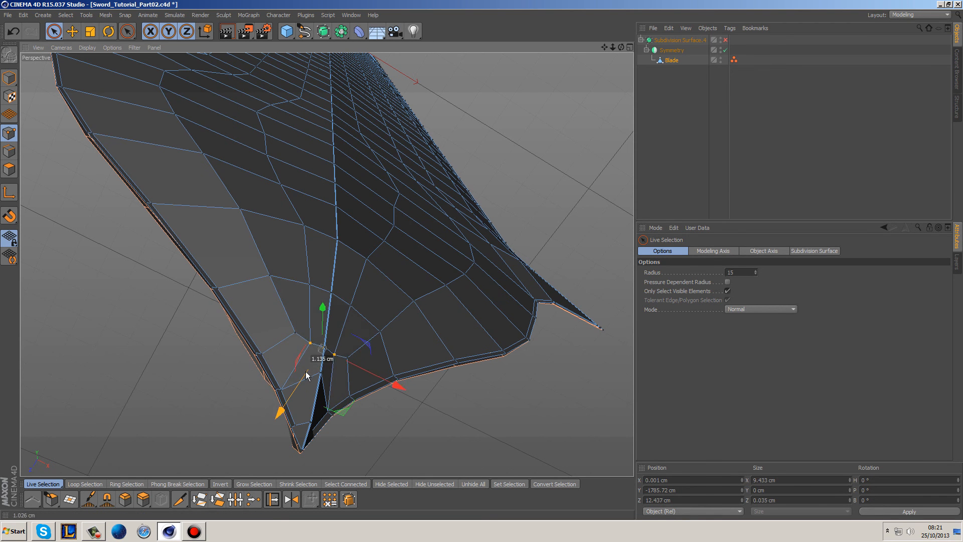
left_click_drag(310, 371, 310, 371)
Try to move the visible centre points of the two rows nearest the tip along Z.
left_click_drag(333, 383, 404, 417, "alt")
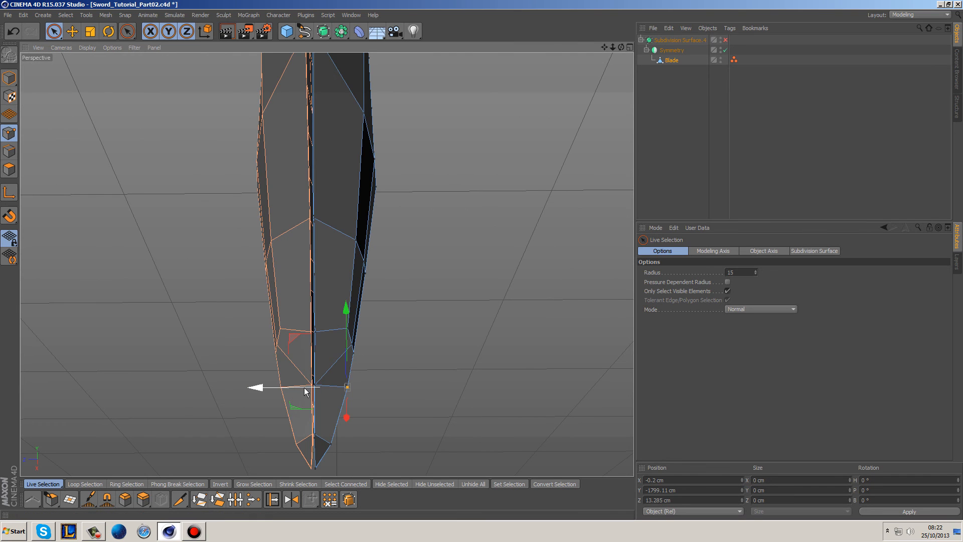
left_click_drag(328, 398, 391, 429, "alt")
left_click_drag(428, 397, 369, 404, "alt")
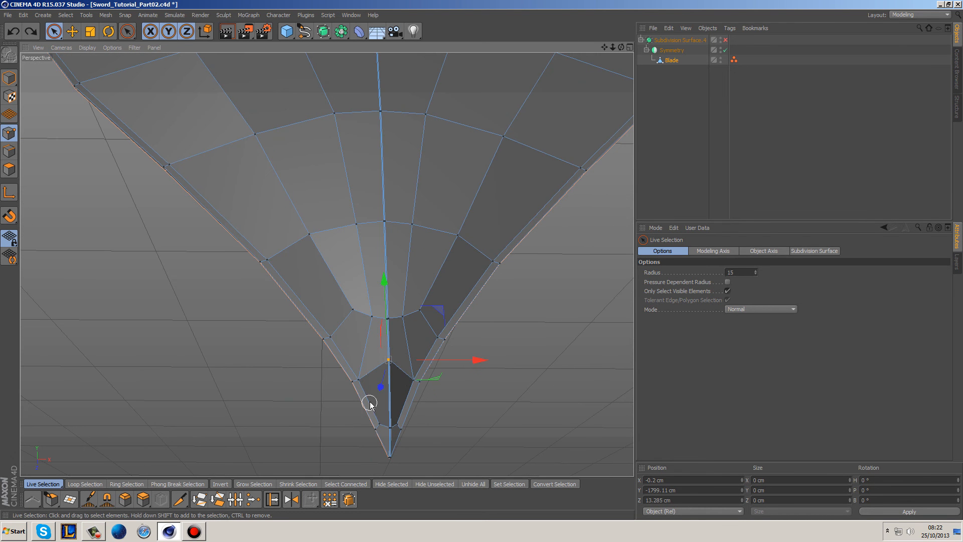
left_click(388, 360)
left_click_drag(526, 417, 319, 387, "alt")
left_click(342, 446)
left_click_drag(301, 445, 294, 446)
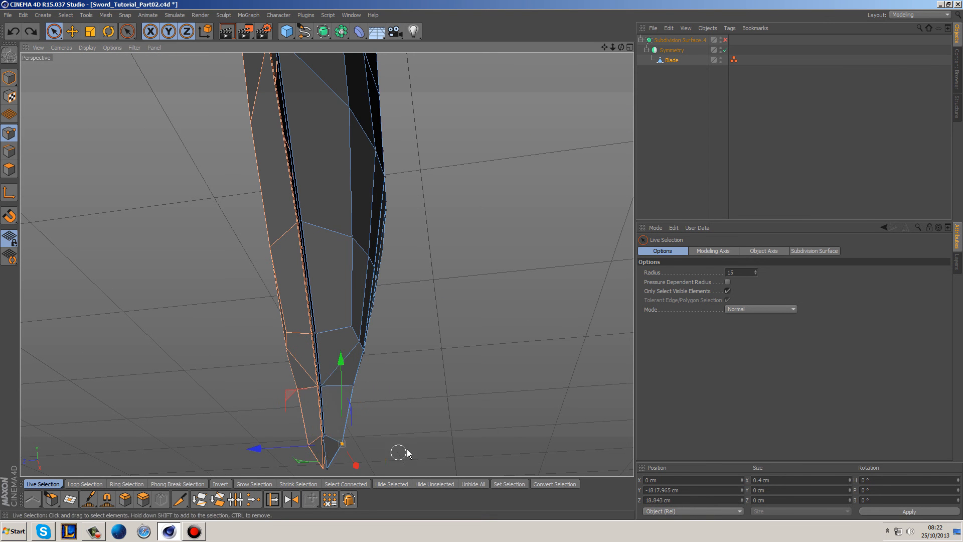
Disable Only Select Visible Elements and move the two lowest centre point pairs along Z, the upper pair to about 15.115 cm.
left_click(727, 291)
left_click(376, 444)
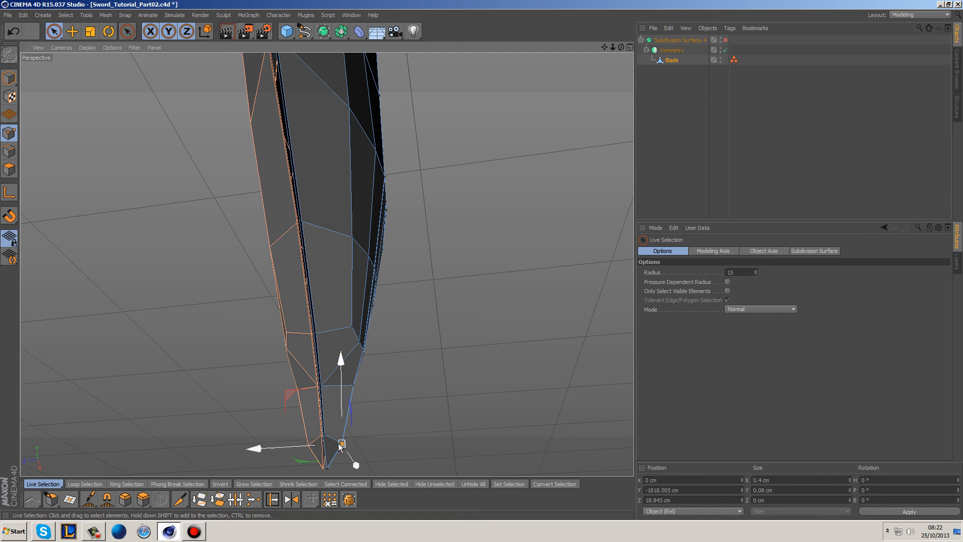
left_click_drag(287, 445, 283, 451)
left_click(354, 387)
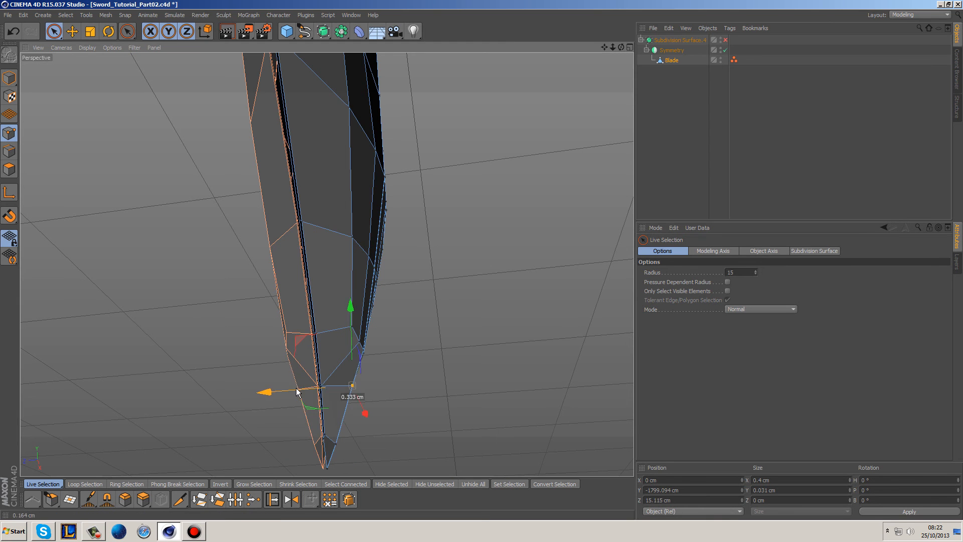
left_click_drag(297, 392, 298, 391)
Select the inner point row above these pairs and move it along Z to about 13.102 cm.
left_click_drag(355, 328, 354, 327)
mouse_move(428, 379)
left_mouse_down("alt")
mouse_move(320, 392)
mouse_move(423, 365)
left_mouse_up("alt")
left_click_drag(302, 346, 297, 344)
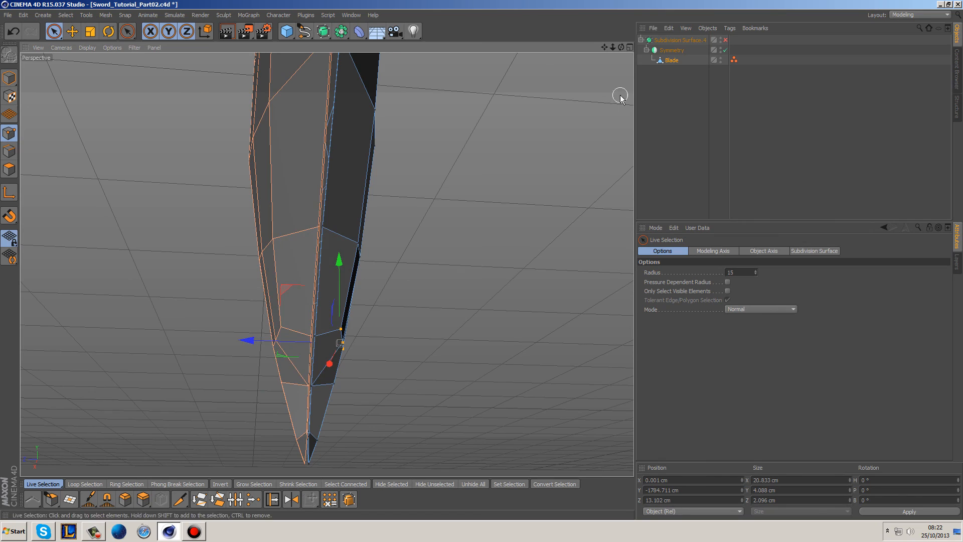
Turn on the Subdivision Surface and set the Symmetry object's weld tolerance to 0.5 cm.
left_click(725, 40)
scroll(496, 189, "up", 8)
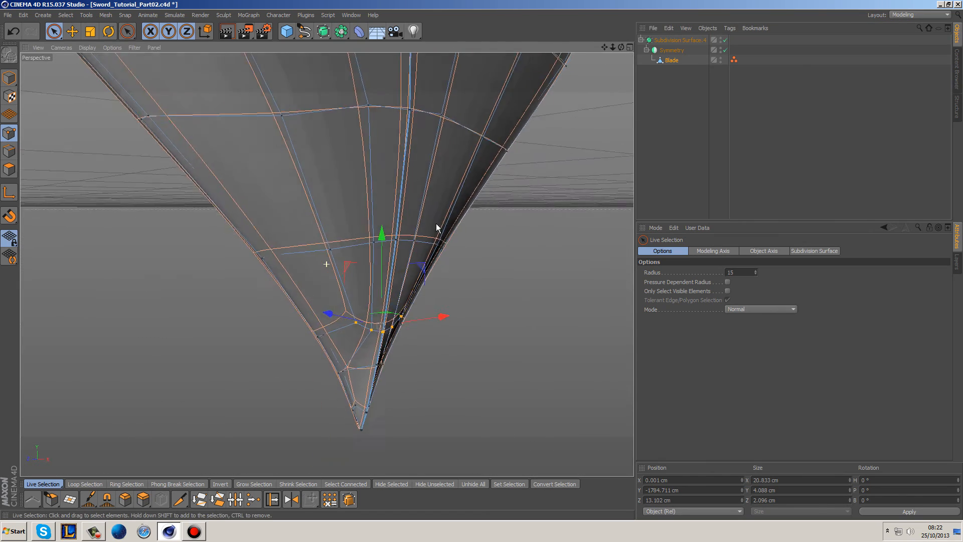
left_click_drag(336, 136, 551, 274, "alt")
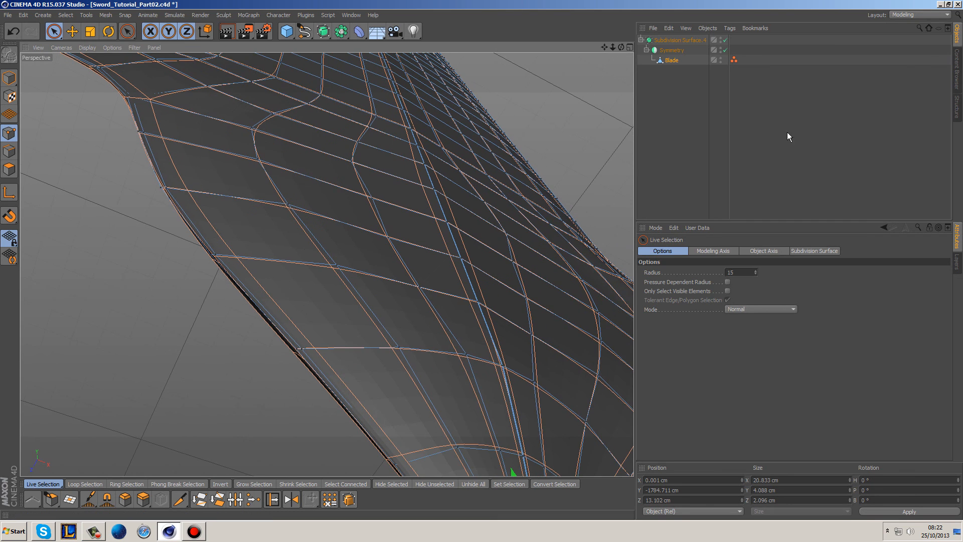
left_click(678, 53)
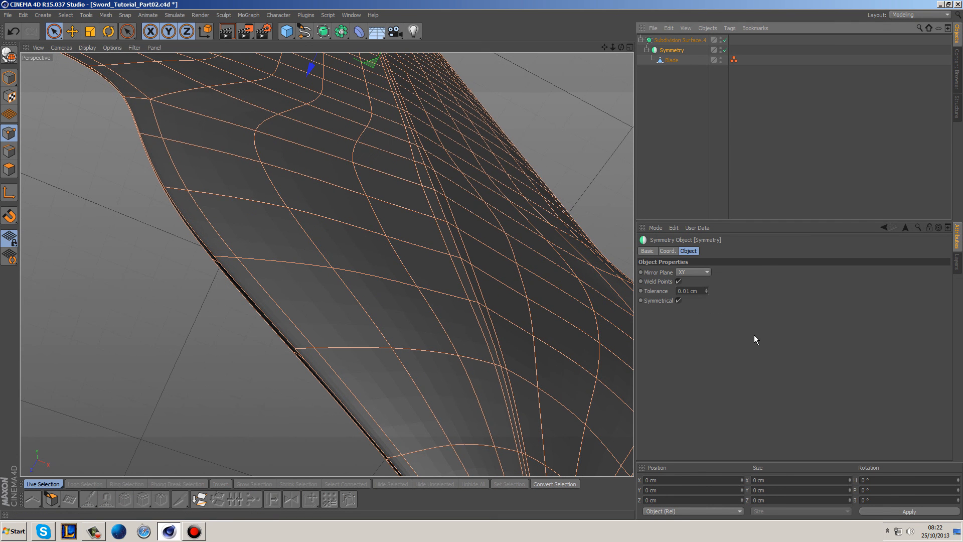
left_click(694, 289)
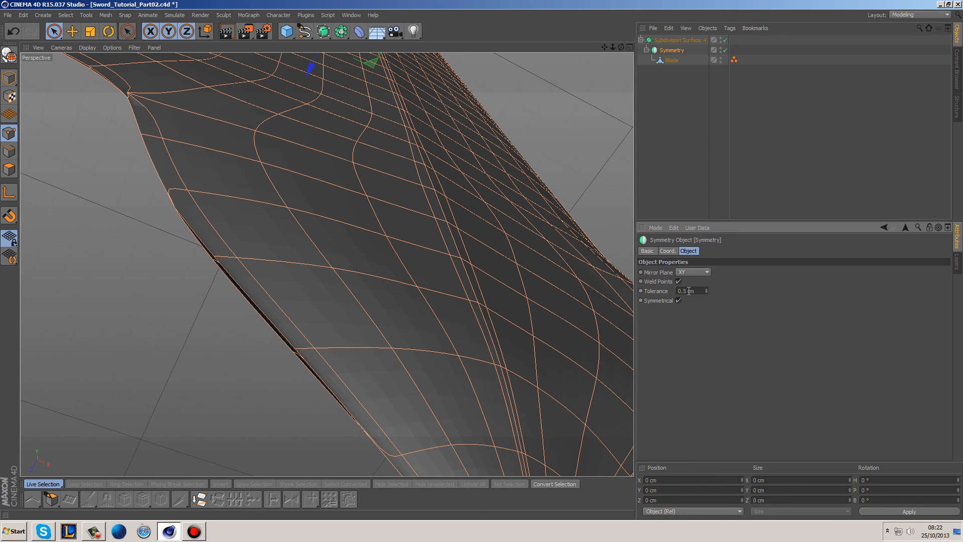
left_click_drag(204, 161, 365, 288, "alt")
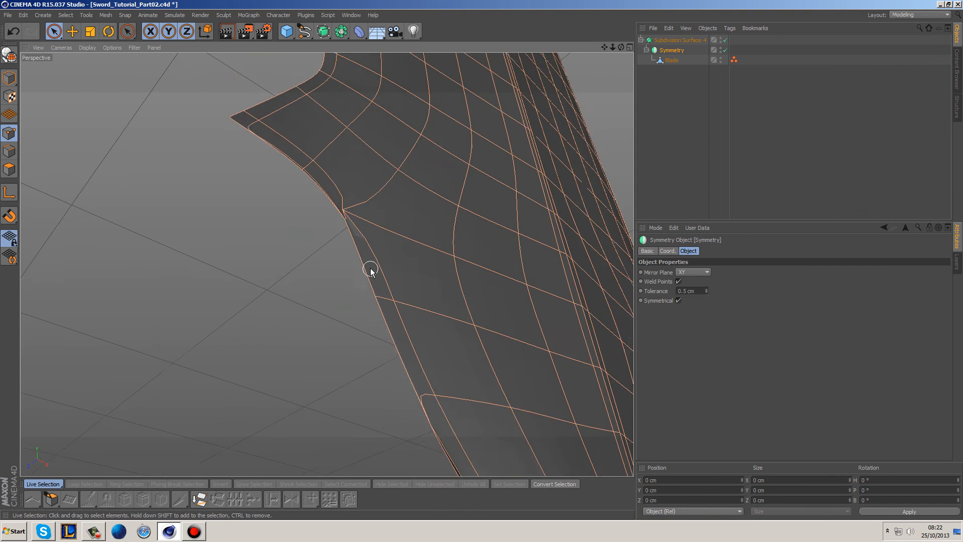
scroll(369, 221, "up", 5)
Turn off the Subdivision Surface and compare the blade edge with and without smoothing.
left_click(725, 40)
left_click_drag(351, 150, 380, 213, "alt")
key("q")
key("q")
scroll(389, 224, "up", 5)
scroll(326, 246, "up", 2)
scroll(349, 324, "down", 2)
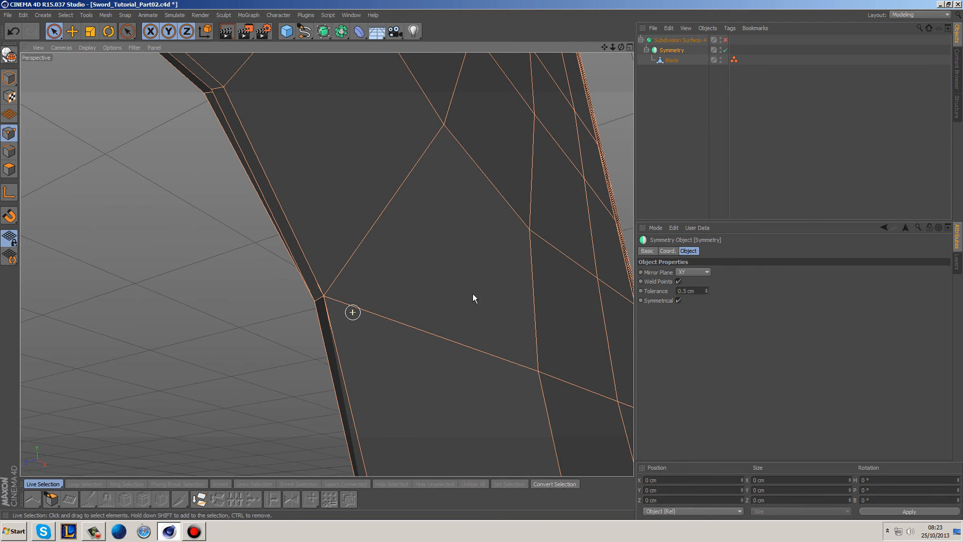
Try a Symmetry weld tolerance of 0.2 cm and settle on 0.3 cm.
left_click(687, 291)
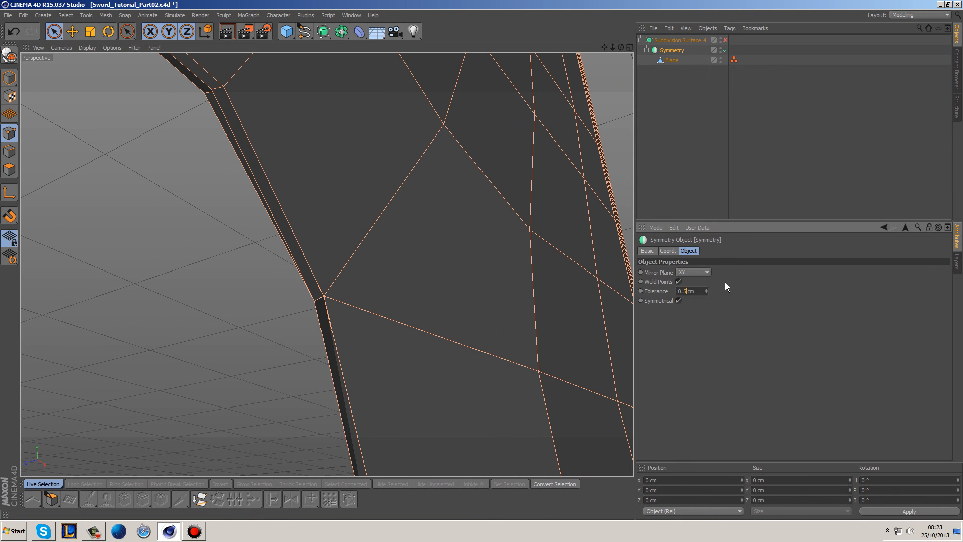
key("BackSpace")
type("2")
key("Return")
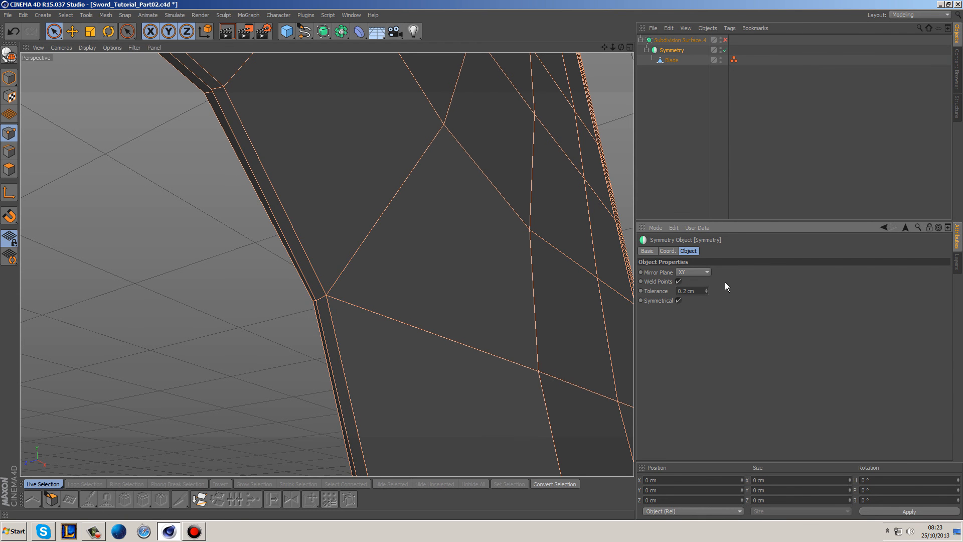
left_click_drag(321, 350, 361, 353, "alt")
left_click(686, 290)
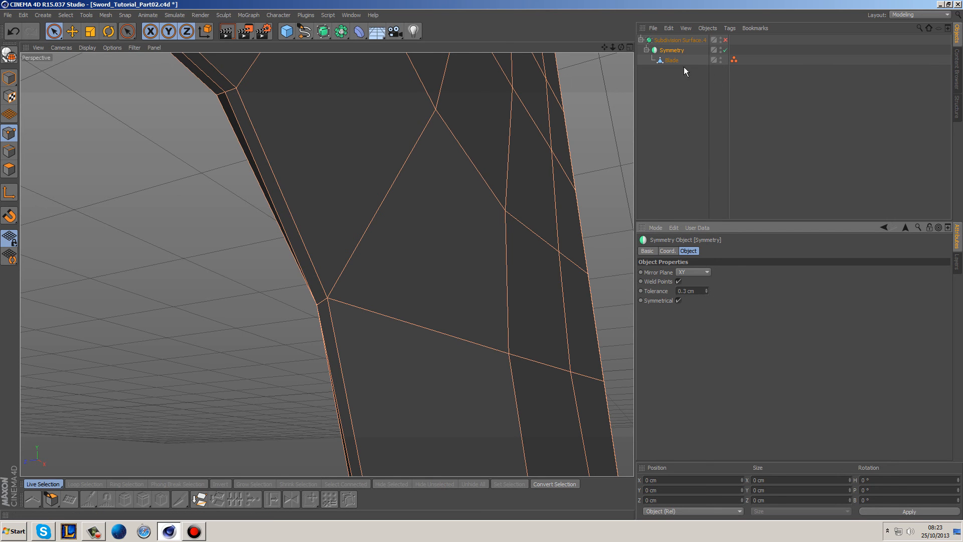
Select the Blade object and move the outer edge point at the side spike along Z to about 24.036 cm.
left_click(669, 60)
left_click_drag(359, 202, 412, 276, "alt")
left_click_drag(270, 240, 247, 203, "alt")
left_click(271, 201)
middle_click_drag(210, 201, 408, 302, "alt")
left_click(321, 231)
left_click_drag(290, 242, 288, 246)
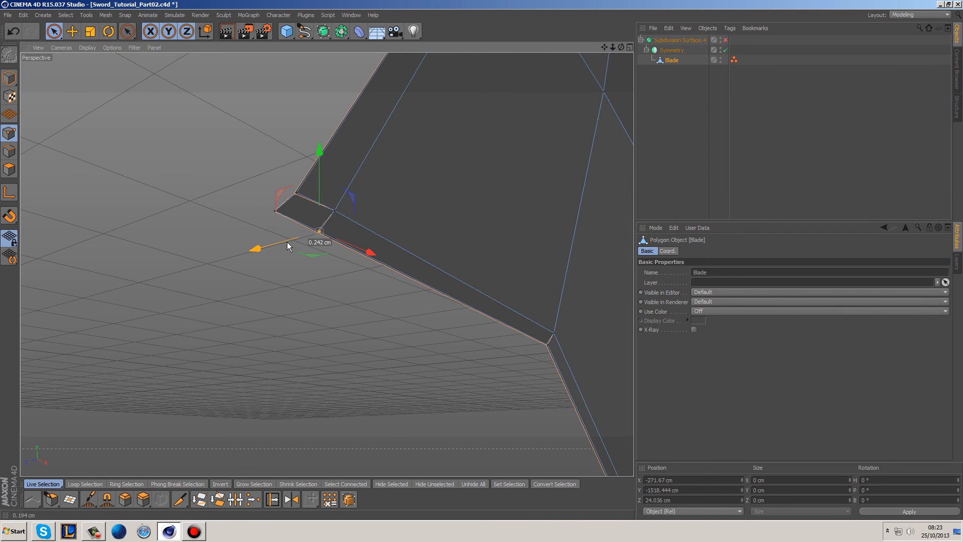
Move the next outer edge point above the spike along Z to about 24.112 cm.
left_click_drag(338, 204, 360, 290, "alt")
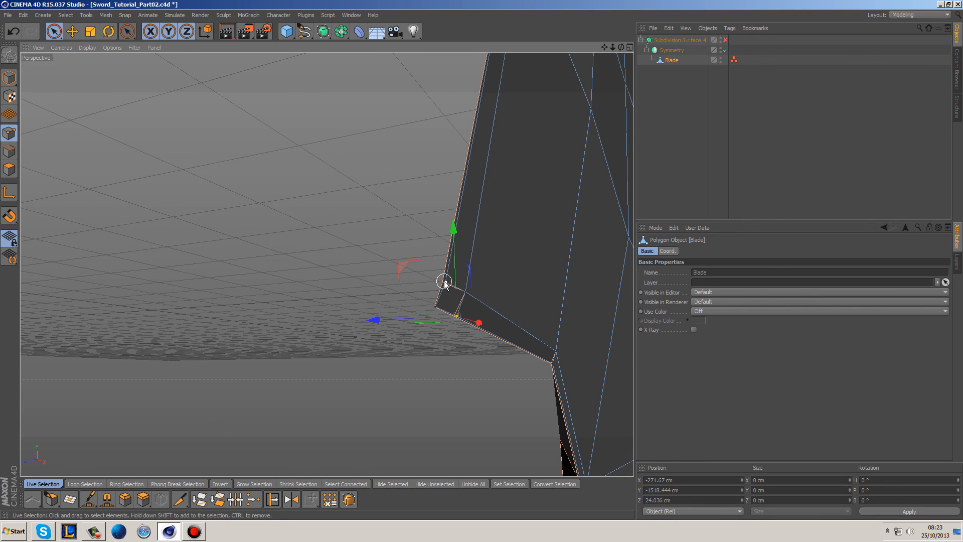
left_click_drag(415, 279, 441, 289, "alt")
middle_click_drag(507, 228, 460, 385, "alt")
left_click_drag(508, 324, 456, 383, "alt")
left_click(441, 168)
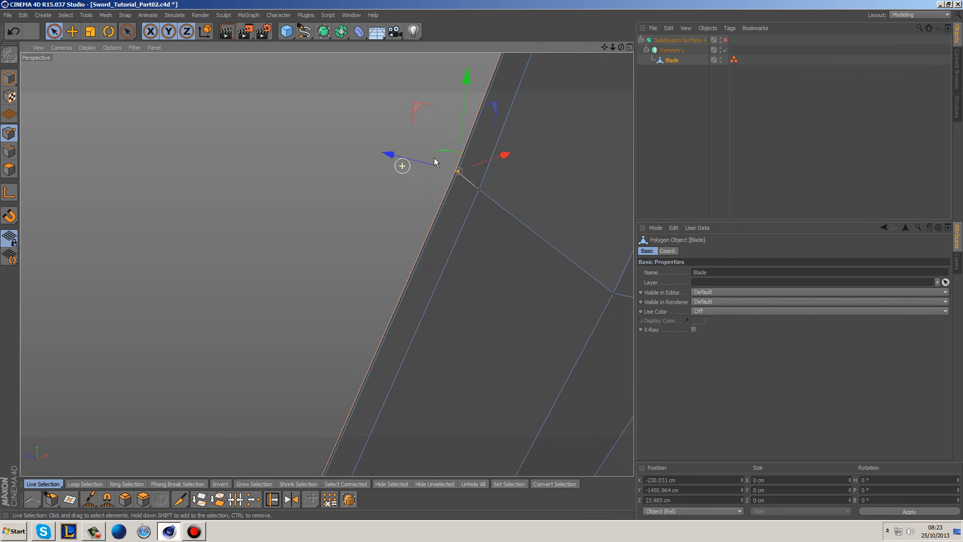
left_click_drag(427, 170, 426, 172)
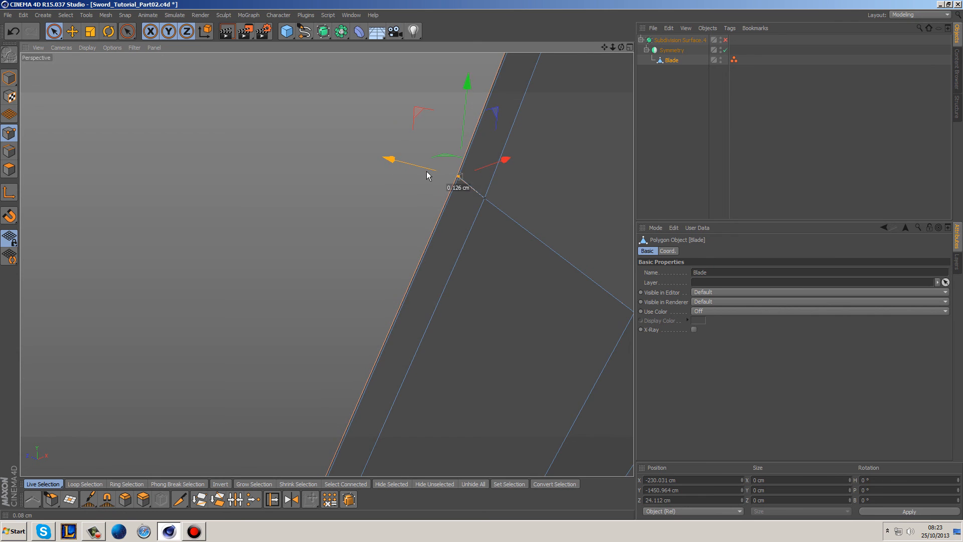
Move the following outer edge point further up the blade along Z to about 24.023 cm.
middle_click_drag(424, 79, 326, 343, "alt")
middle_click_drag(503, 133, 440, 375, "alt")
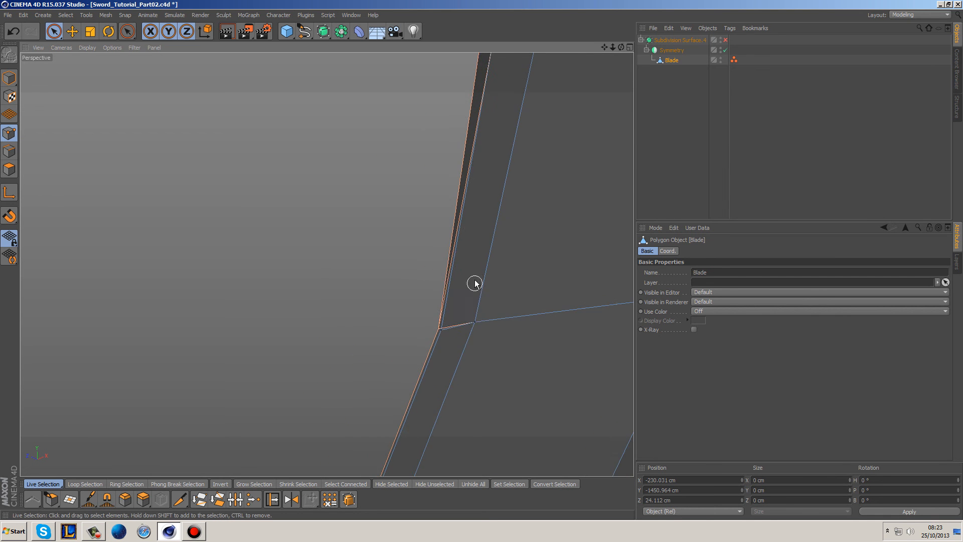
middle_click_drag(511, 154, 501, 349, "alt")
left_click(480, 266)
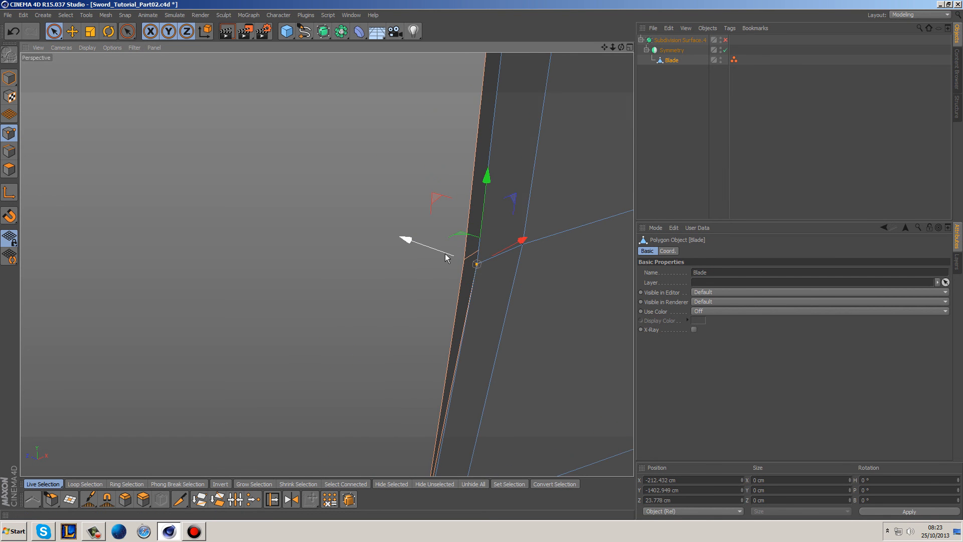
middle_click_drag(473, 263, 524, 344, "alt")
Select the misaligned edge point pair on the lower blade outline and move it along Z to about 23.944 cm.
right_click_drag(524, 344, 486, 207, "alt")
right_click_drag(538, 335, 482, 195, "alt")
left_click_drag(467, 393, 448, 289, "alt")
mouse_move(395, 257)
right_mouse_down("alt")
mouse_move(365, 264)
mouse_move(420, 248)
mouse_move(395, 259)
right_mouse_up("alt")
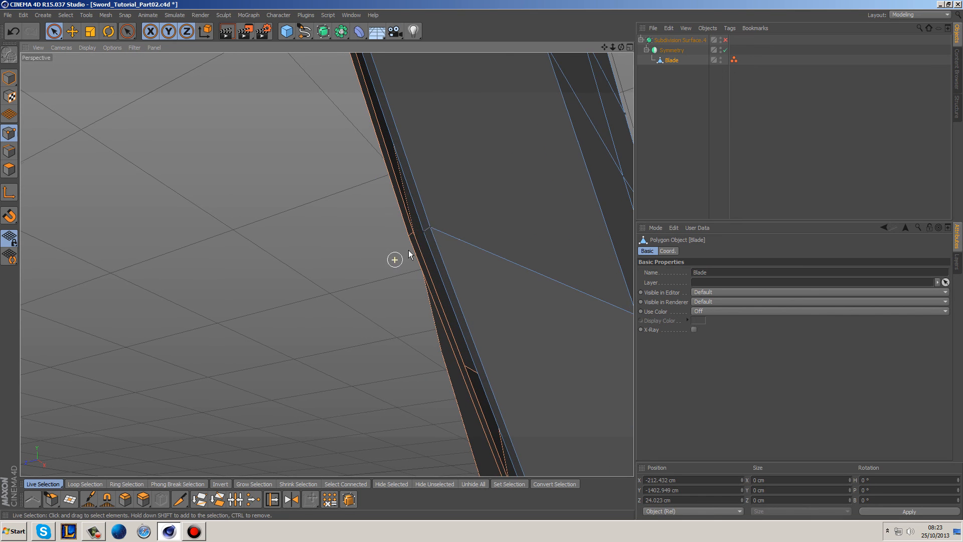
left_click(394, 246)
left_click(427, 229)
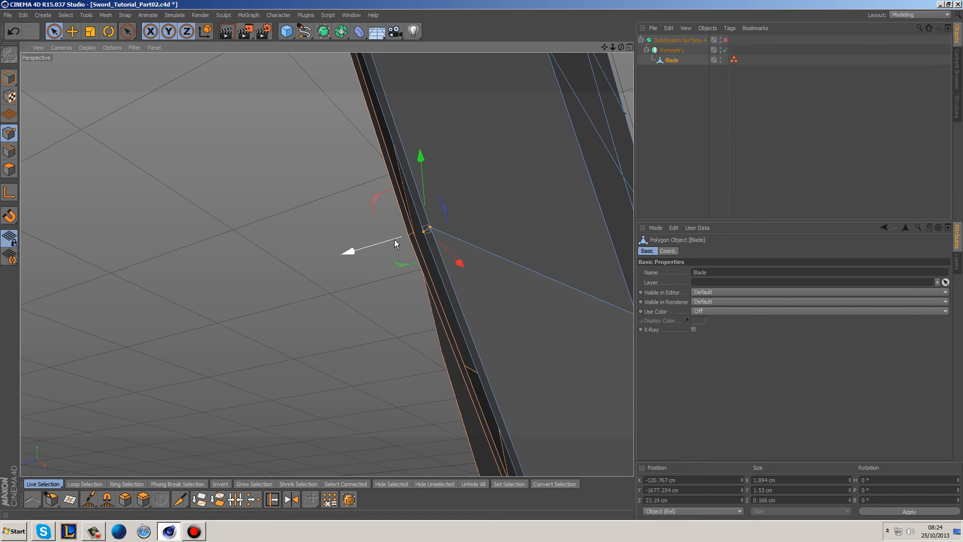
left_click_drag(392, 241, 389, 241)
Move the next edge point pair down the outline along Z toward the mirrored edge.
mouse_move(474, 291)
middle_mouse_down("alt")
mouse_move(392, 172)
mouse_move(385, 142)
middle_mouse_up("alt")
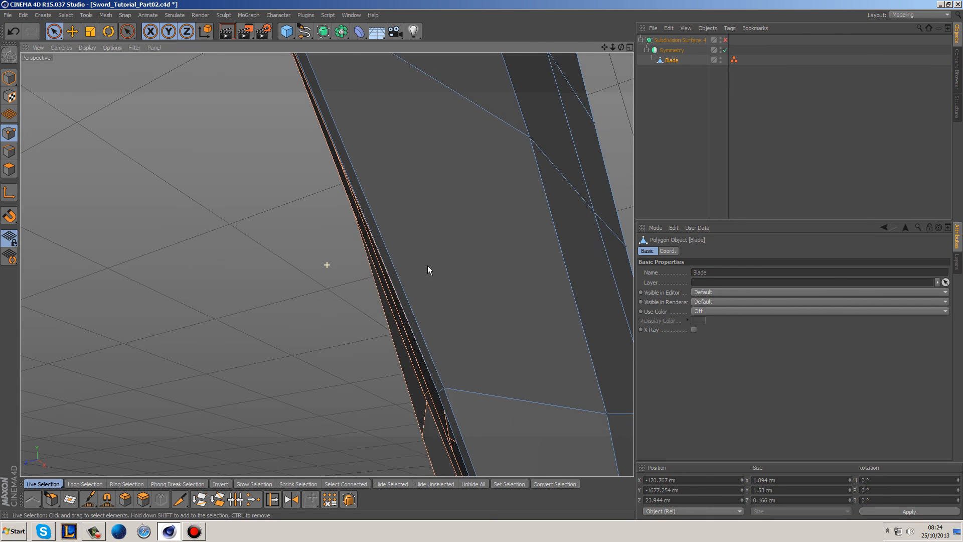
middle_click_drag(428, 266, 394, 203, "alt")
left_click_drag(368, 317, 358, 315)
Move the next two edge point pairs nearer the tip along Z to about 23.959 cm and 24.21 cm.
middle_click_drag(466, 357, 399, 180, "alt")
left_click_drag(435, 301, 420, 300, "alt")
middle_click_drag(421, 291, 354, 155, "alt")
left_click_drag(417, 277, 354, 331, "alt")
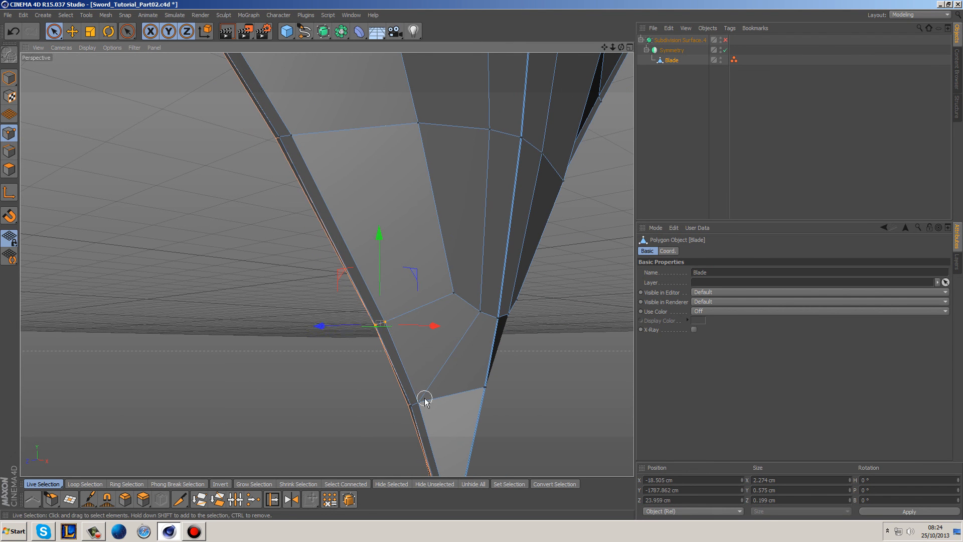
left_click(415, 405)
left_click_drag(383, 404, 393, 283)
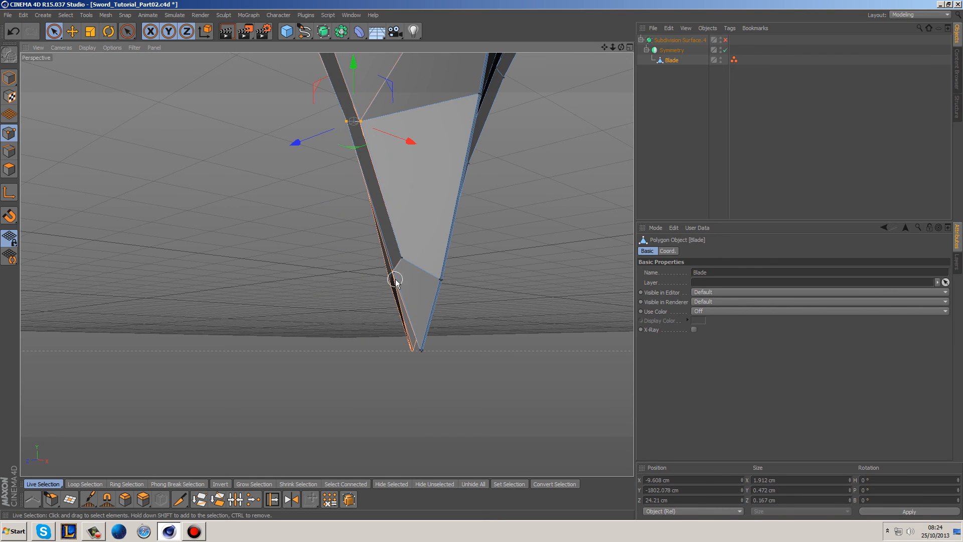
Move the edge point pair just above the blade tip along Z to about 24.345 cm and adjust the tip point along Z.
left_click(391, 273)
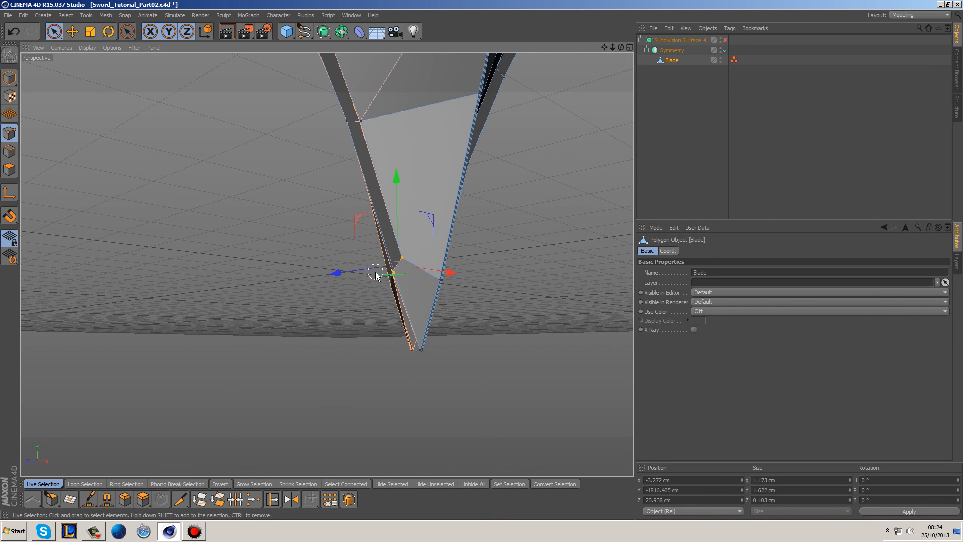
left_click_drag(366, 269, 363, 272)
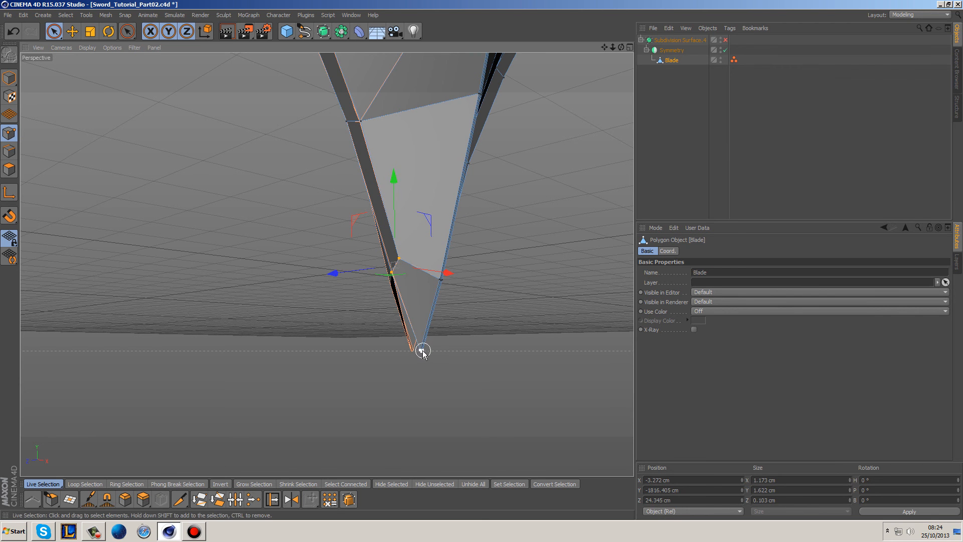
left_click_drag(389, 351, 385, 348)
Move the inner edge point near the tip and the next one up the outline along Z toward the mirrored half.
left_click_drag(531, 270, 372, 256, "alt")
left_click(387, 202)
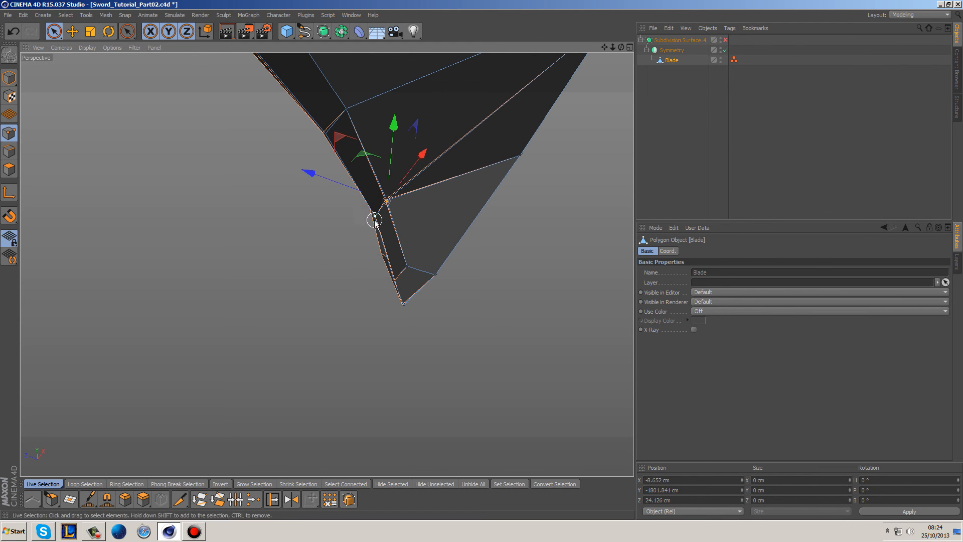
left_click_drag(355, 189, 359, 192)
scroll(385, 241, "up", 5)
left_click(393, 255)
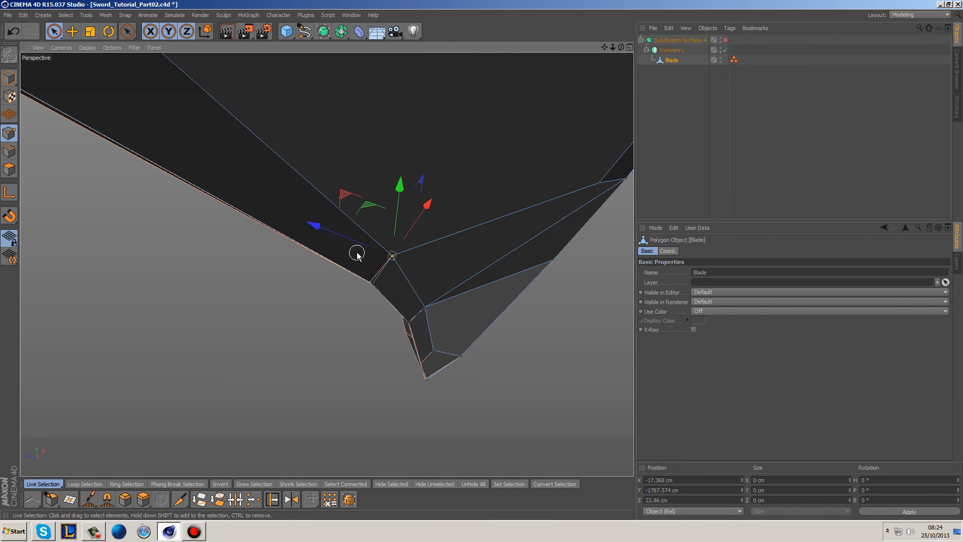
left_click_drag(358, 247, 387, 223)
Move the following two inner edge points further up the blade's -X side along Z.
left_click(359, 202)
left_click_drag(323, 201, 387, 184)
left_click(371, 176)
left_click_drag(332, 174, 344, 180)
key("q")
Move the next inner edge point up the -X outline along Z to about 23.285 cm and check it with subdivision smoothing.
middle_click_drag(440, 172, 432, 247, "alt")
scroll(433, 246, "down", 5)
mouse_move(456, 204)
middle_mouse_down("alt")
mouse_move(493, 277)
mouse_move(458, 308)
middle_mouse_up("alt")
left_click(385, 194)
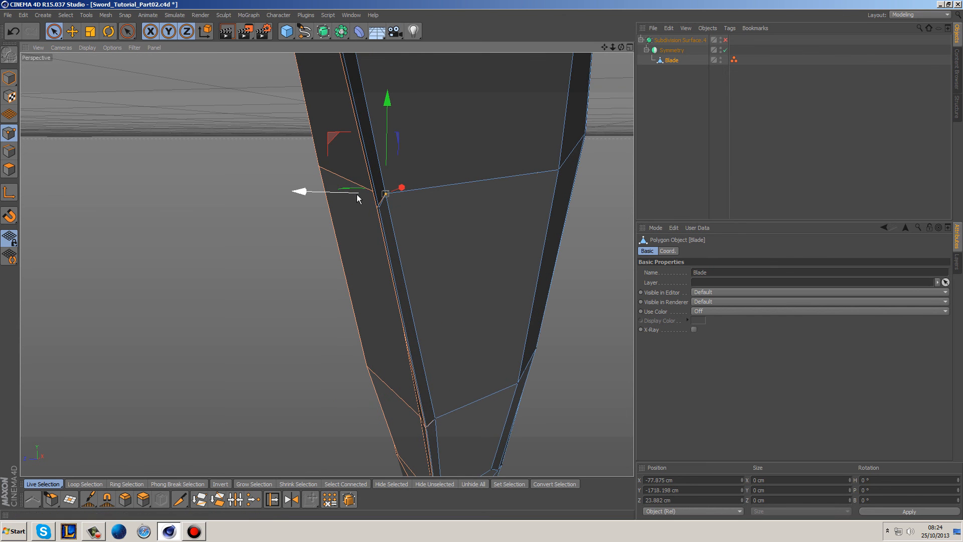
left_click_drag(351, 192, 383, 179)
key("q")
left_click_drag(520, 210, 463, 238, "alt")
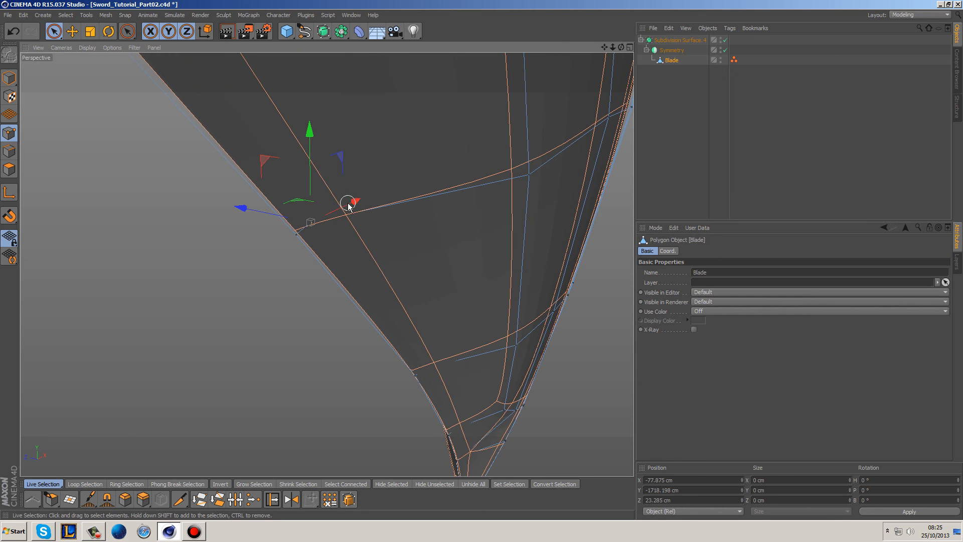
middle_click_drag(351, 202, 440, 301, "alt")
key("q")
left_click_drag(362, 191, 468, 236, "alt")
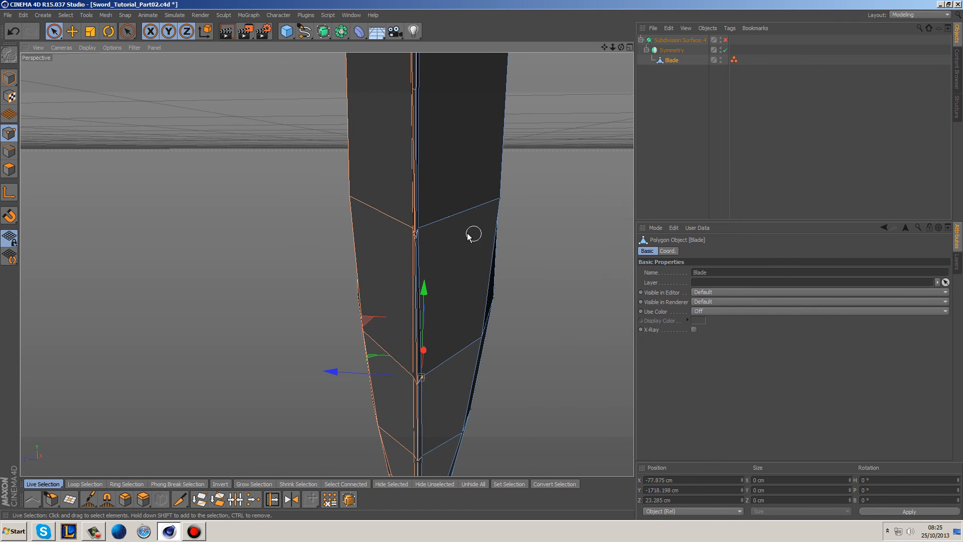
Adjust the next inner edge points above it on the -X outline along Z toward the mirrored edge.
left_click(422, 229)
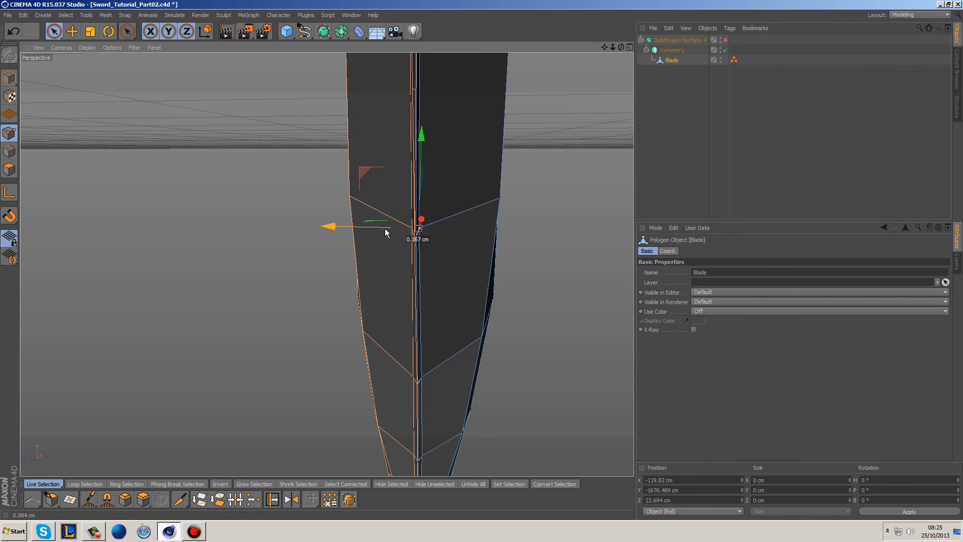
left_click_drag(389, 231, 456, 308, "alt")
left_click(382, 228)
mouse_move(297, 223)
left_mouse_down()
mouse_move(350, 231)
mouse_move(393, 215)
mouse_move(357, 212)
mouse_move(416, 138)
mouse_move(444, 316)
mouse_move(449, 443)
left_mouse_up()
Move the inner edge point higher on the -X outline along Z to about 23.123 cm.
left_click_drag(406, 253, 455, 353, "alt")
right_click_drag(455, 353, 420, 359, "alt")
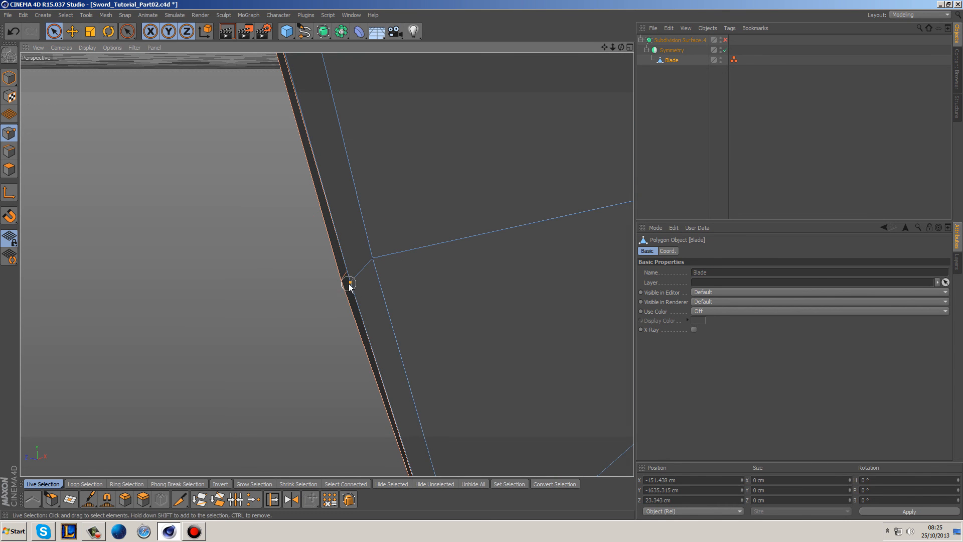
left_click_drag(317, 276, 400, 359)
left_click(371, 264)
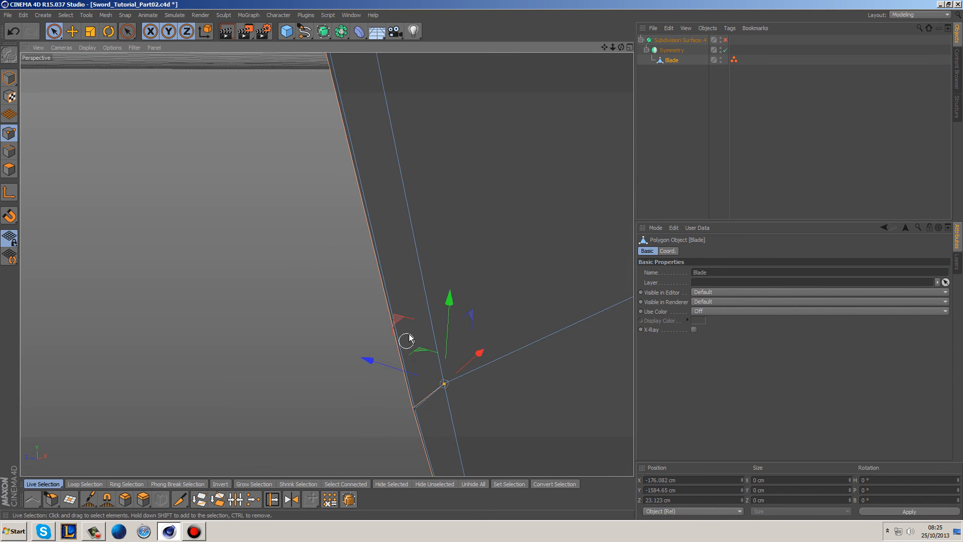
Select the edge point beside the barb on the blade's +X side and move it along Z to about 24.084 cm.
middle_click_drag(400, 357, 421, 426, "alt")
middle_click_drag(412, 216, 452, 341, "alt")
middle_click_drag(432, 195, 462, 324, "alt")
mouse_move(419, 279)
left_mouse_down("alt")
mouse_move(483, 241)
mouse_move(491, 324)
mouse_move(514, 290)
mouse_move(554, 262)
mouse_move(495, 239)
mouse_move(518, 205)
mouse_move(521, 236)
mouse_move(442, 268)
left_mouse_up("alt")
middle_click_drag(442, 268, 110, 237, "alt")
right_click_drag(111, 237, 477, 291, "alt")
left_click_drag(478, 293, 445, 228, "alt")
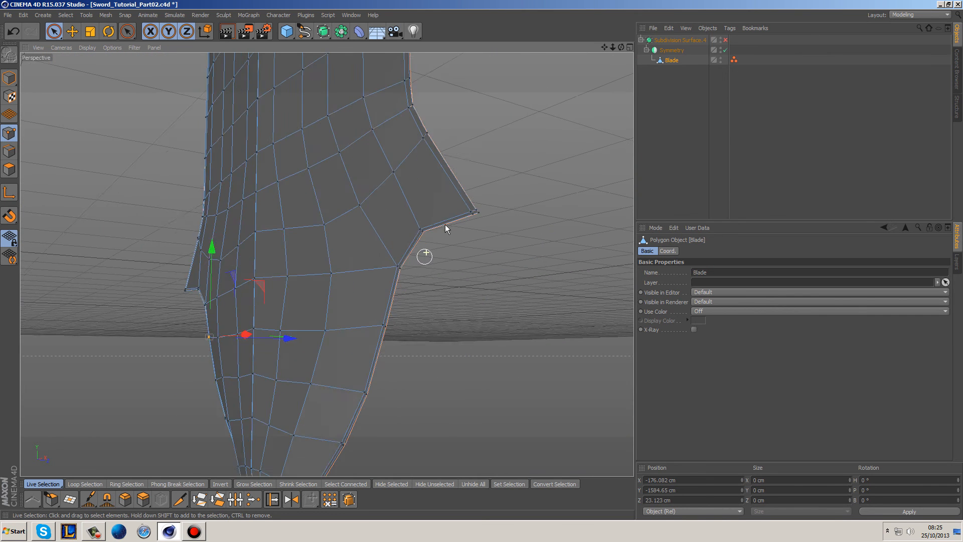
scroll(451, 215, "up", 6)
left_click_drag(442, 278, 389, 245, "alt")
left_click(503, 145)
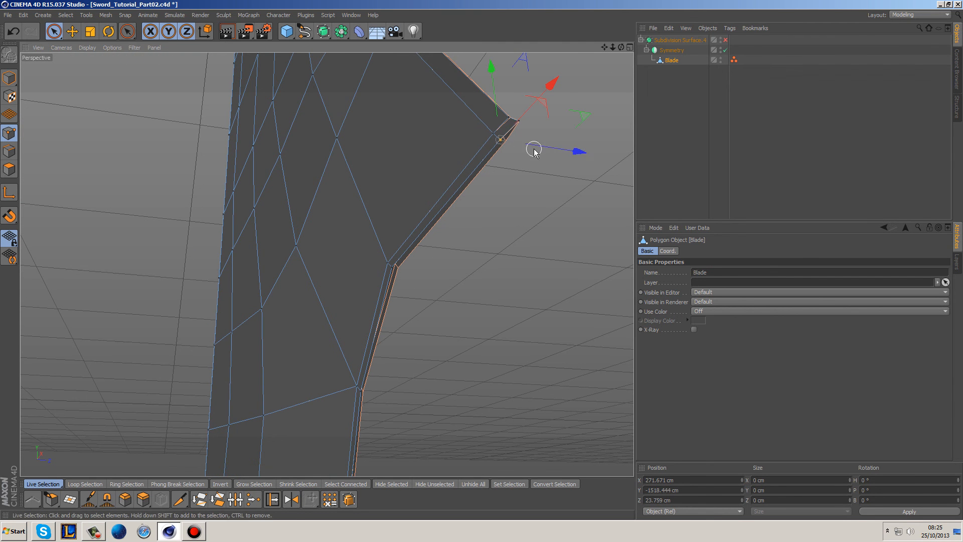
left_click_drag(543, 144, 546, 144)
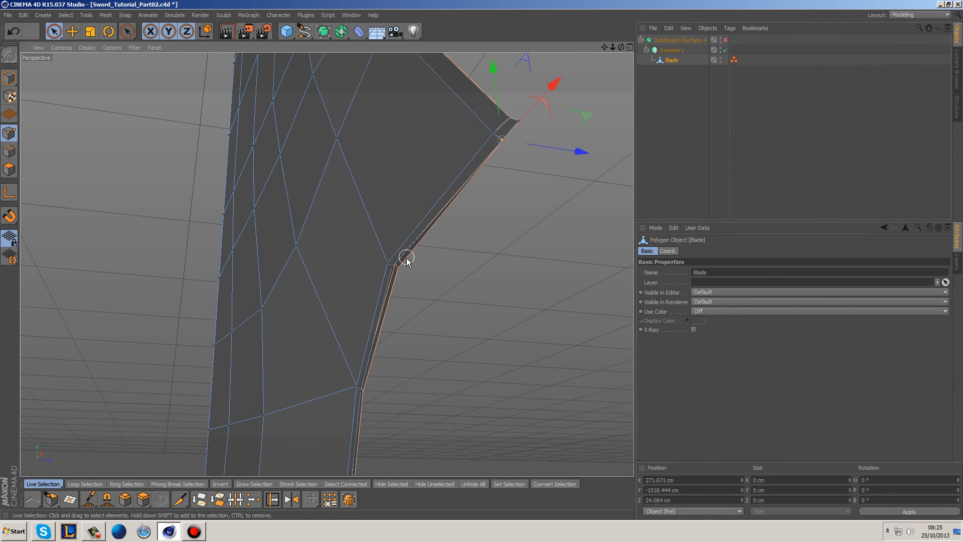
Move the outline points below the +X barb along Z, the first one to about 23.992 cm.
left_click_drag(413, 274, 429, 271)
middle_click_drag(346, 334, 359, 225, "alt")
scroll(371, 306, "up", 1)
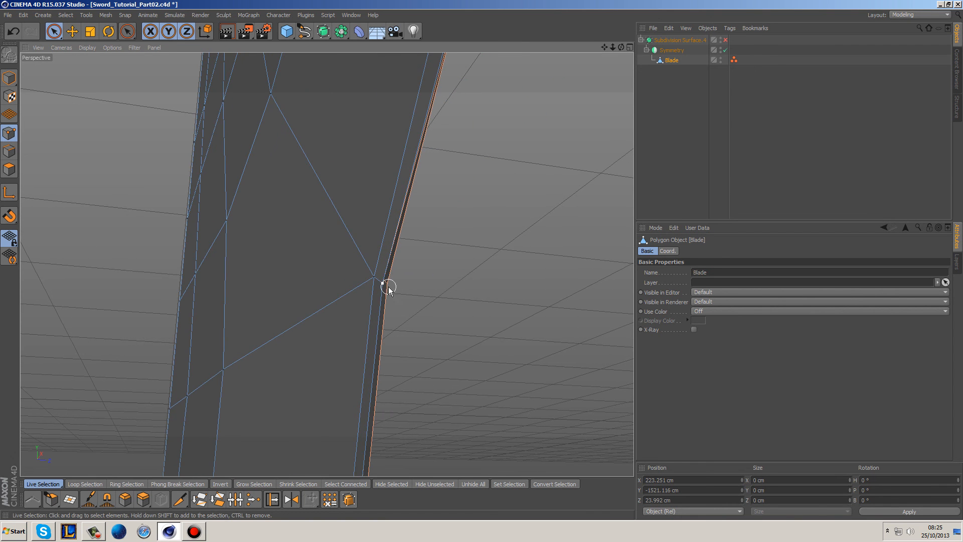
left_click_drag(420, 286, 422, 287)
middle_click_drag(422, 286, 418, 142, "alt")
middle_click_drag(438, 256, 445, 159, "alt")
left_click_drag(404, 263, 407, 263)
Move the next two outer edge points down the +X outline along Z to meet the mirrored edge.
middle_click_drag(403, 386, 384, 232, "alt")
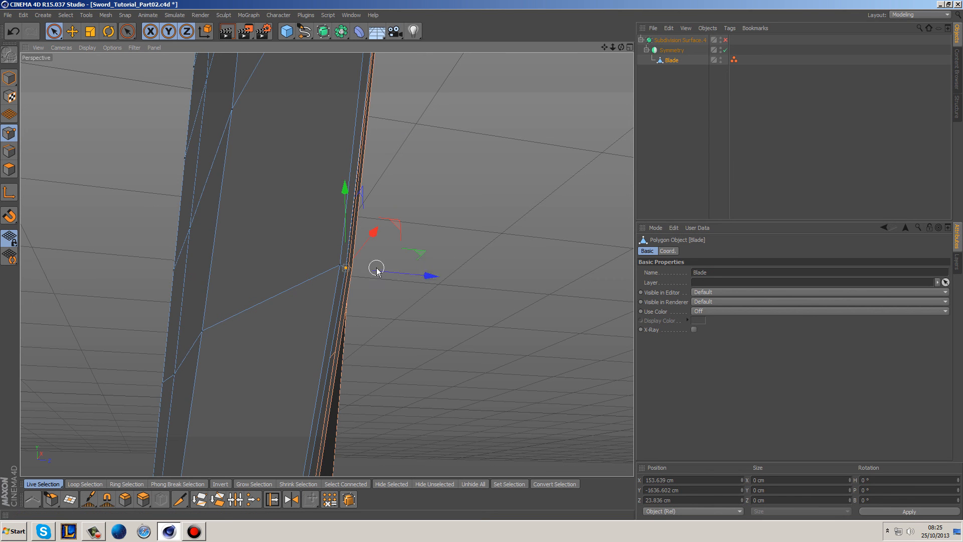
left_click_drag(384, 273, 386, 270)
middle_click_drag(386, 270, 452, 234, "alt")
left_click_drag(366, 305, 368, 307)
Move the outer edge point further down the +X outline toward the tip along Z to about 24.087 cm.
middle_click_drag(367, 304, 467, 152, "alt")
left_click_drag(467, 153, 329, 265, "alt")
middle_click_drag(329, 265, 422, 126, "alt")
middle_click_drag(356, 284, 474, 146, "alt")
scroll(342, 265, "up", 3)
left_click(338, 263)
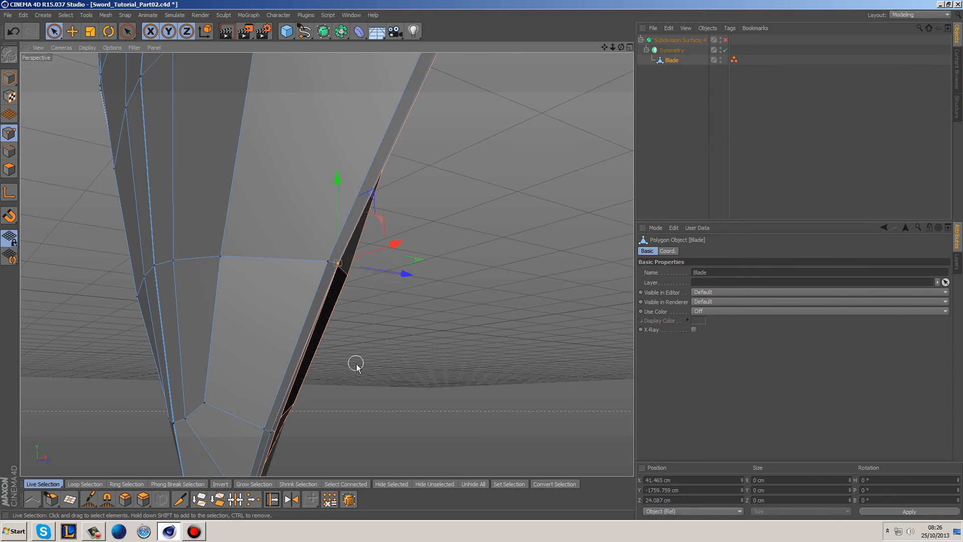
Adjust the next two outer edge points closer to the tip on the +X outline along Z.
scroll(354, 281, "down", 3)
scroll(340, 227, "up", 3)
left_click(340, 217)
left_click_drag(368, 224, 369, 224)
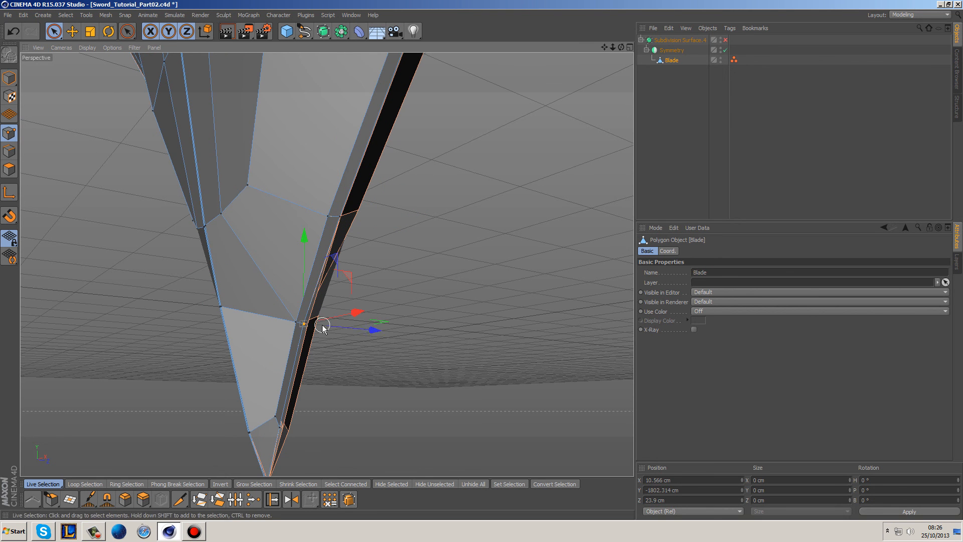
left_click_drag(338, 324, 339, 326)
Select the misaligned edge point above the tip on the +X side and move it along Z.
middle_click_drag(335, 370, 346, 281, "alt")
left_click_drag(326, 263, 352, 245, "alt")
left_click(315, 130)
left_click_drag(350, 136, 347, 134)
Move the outer and inner edge points just above the tip along Z, the inner one to about 23.77 cm.
left_click_drag(372, 290, 397, 238, "alt")
scroll(388, 210, "up", 3)
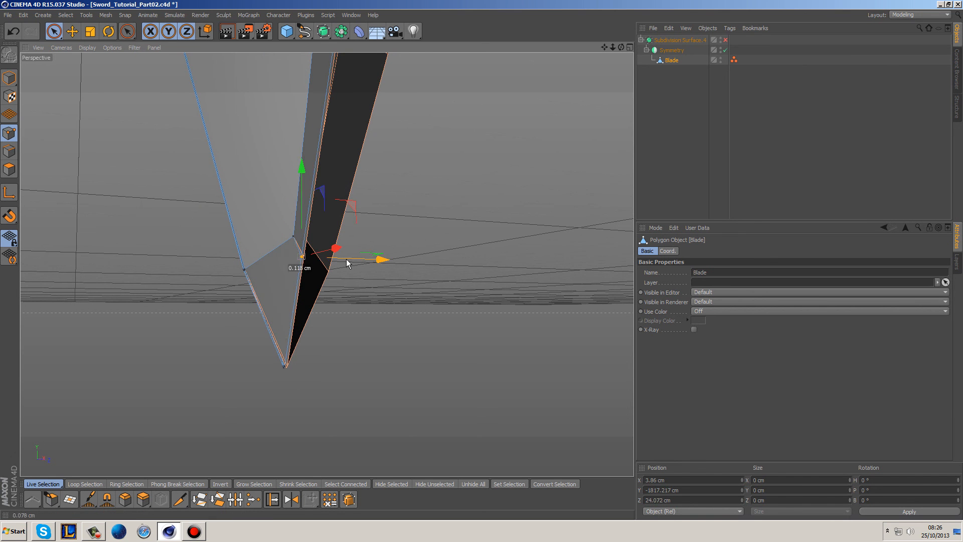
left_click_drag(342, 257, 340, 244)
left_click(341, 241)
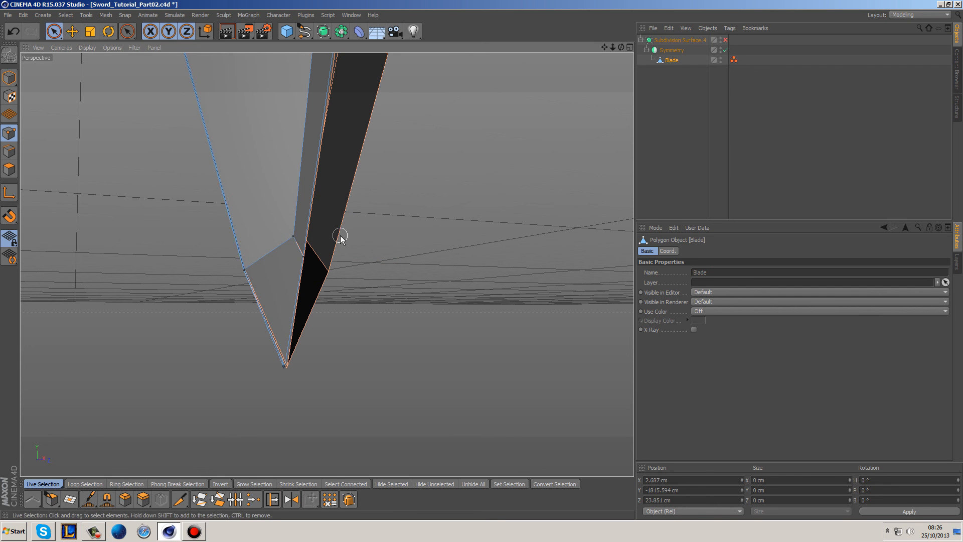
left_click_drag(330, 239, 365, 244, "alt")
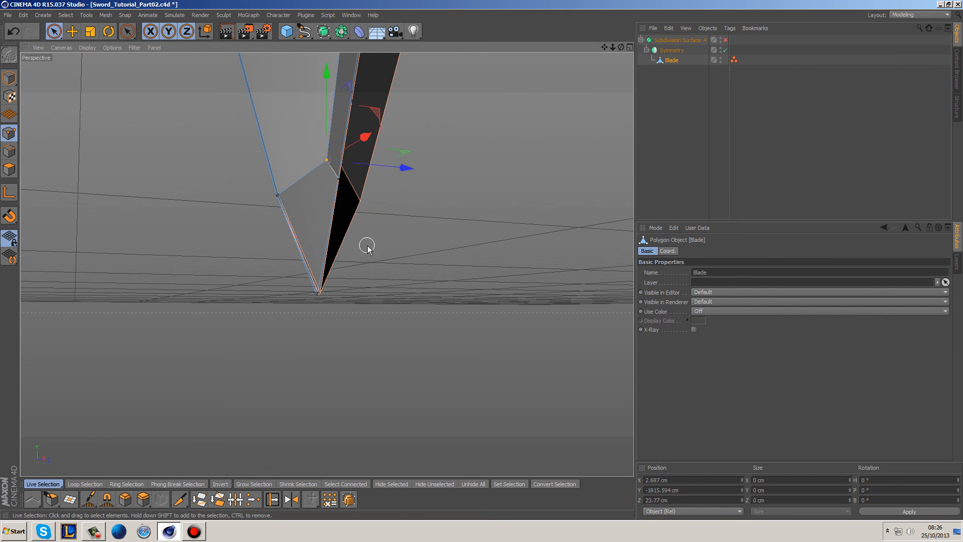
Check the blade tip with subdivision smoothing and correct the edge points near it along Z.
left_click_drag(462, 256, 434, 246, "alt")
key("q")
key("q")
left_click(334, 224)
left_click_drag(377, 229, 363, 231)
left_click_drag(284, 267, 372, 240, "alt")
mouse_move(391, 291)
left_mouse_down("alt")
mouse_move(460, 213)
mouse_move(399, 307)
left_mouse_up("alt")
left_click_drag(421, 350, 326, 333, "alt")
left_click_drag(442, 300, 572, 227)
left_click_drag(494, 296, 571, 267, "alt")
key("q")
Adjust the edge points near the tip on the -X side along Z, the inner one to about 22.455 cm.
left_click(381, 294)
left_click_drag(338, 303, 382, 309, "alt")
left_click_drag(323, 286, 327, 287)
left_click(326, 189)
left_click_drag(294, 191, 354, 326)
Show the straight blade edge above the +X barb in the front view and activate Rectangle Selection.
middle_click_drag(453, 274, 450, 314, "alt")
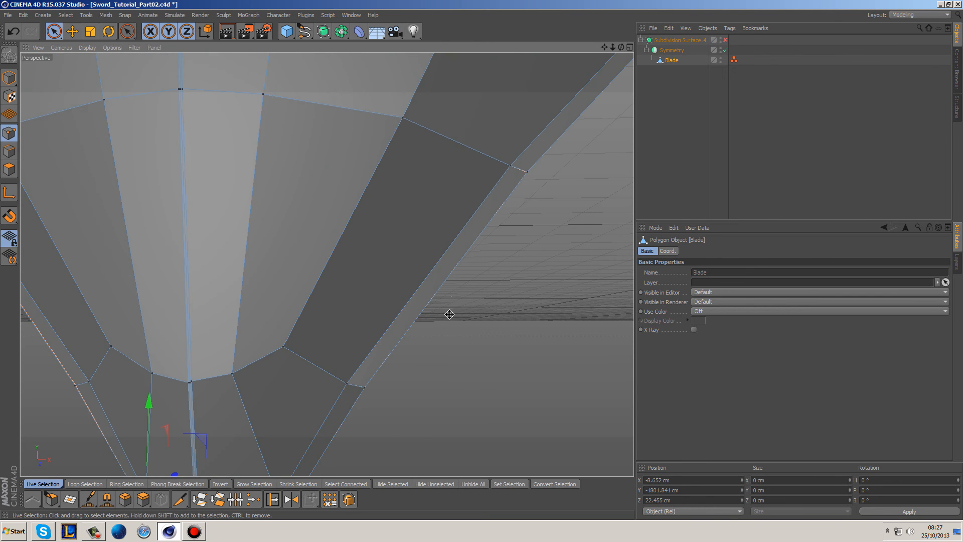
middle_click(474, 255)
middle_click(456, 351)
scroll(504, 327, "down", 6)
middle_click_drag(503, 236, 457, 348, "alt")
middle_click_drag(464, 266, 462, 281, "alt")
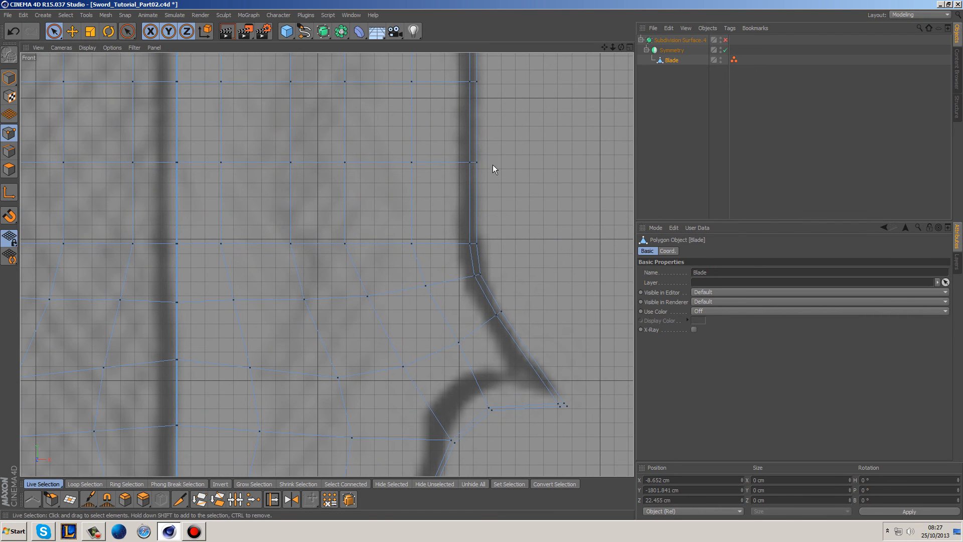
left_click(476, 162)
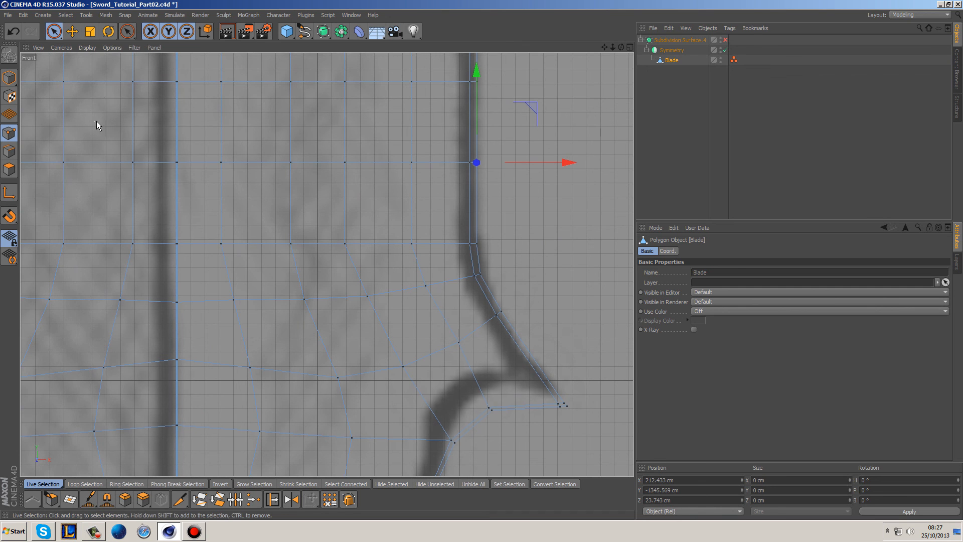
left_click(54, 32)
left_click(95, 64)
Examine the gap along the blade's outer edge above the barb up close in the perspective view.
middle_click(499, 182)
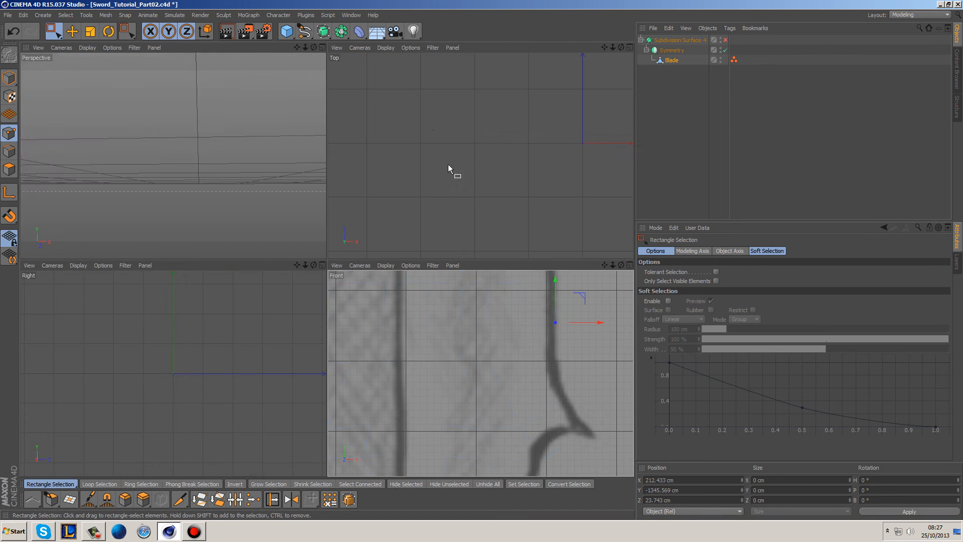
key("h")
left_click_drag(242, 215, 193, 220, "alt")
right_click_drag(193, 220, 255, 198, "alt")
middle_click_drag(255, 198, 224, 236, "alt")
left_click_drag(223, 236, 185, 239, "alt")
middle_click_drag(185, 239, 252, 131, "alt")
left_click_drag(252, 130, 299, 181, "alt")
middle_click_drag(255, 153, 266, 211, "alt")
right_click_drag(267, 211, 241, 188, "alt")
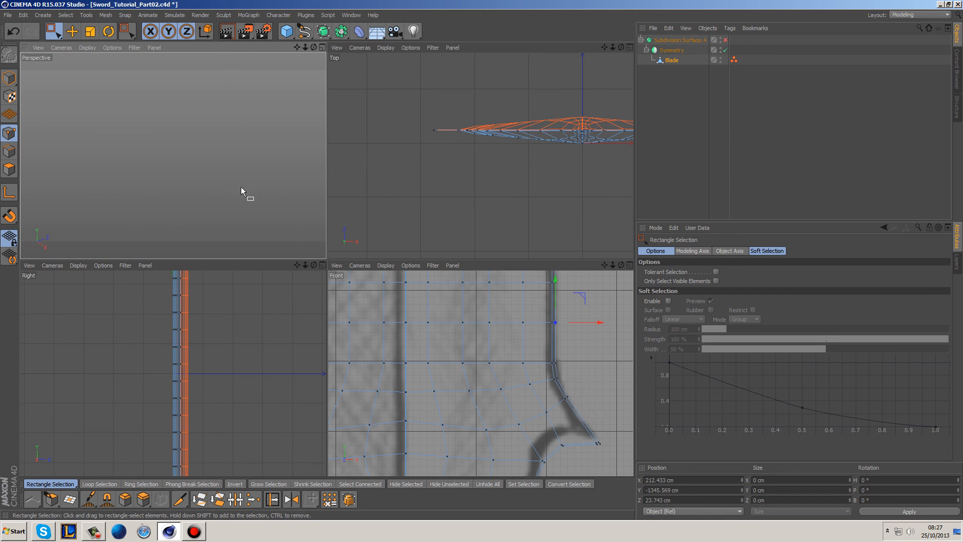
key("h")
middle_click(227, 151)
scroll(378, 272, "up", 2)
scroll(318, 423, "up", 3)
scroll(359, 388, "up", 3)
scroll(341, 381, "up", 3)
left_click_drag(353, 314, 363, 274, "alt")
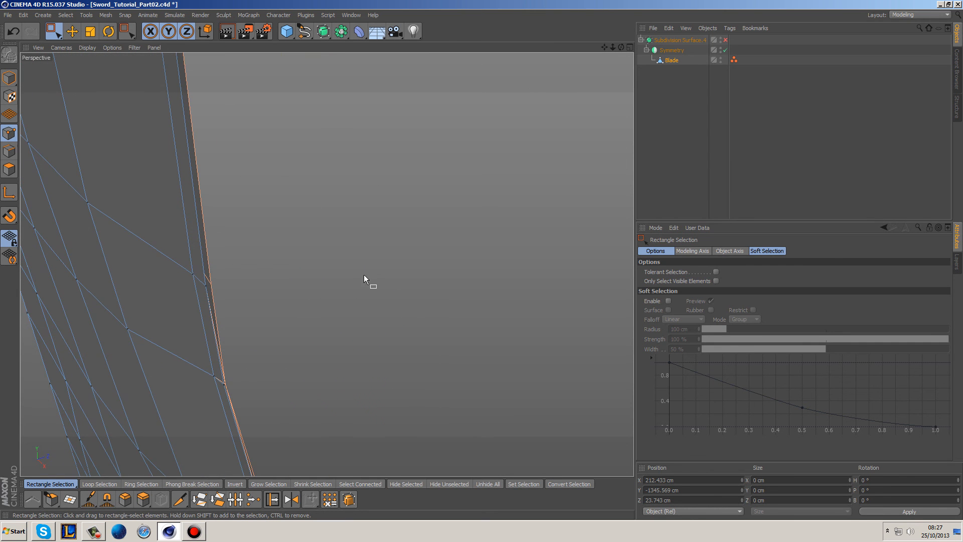
Rectangle-select all edge points along the blade's straight +X side in the front view, from the barb up to the guard.
middle_click(263, 317)
middle_click(526, 370)
middle_click_drag(508, 163, 503, 287, "alt")
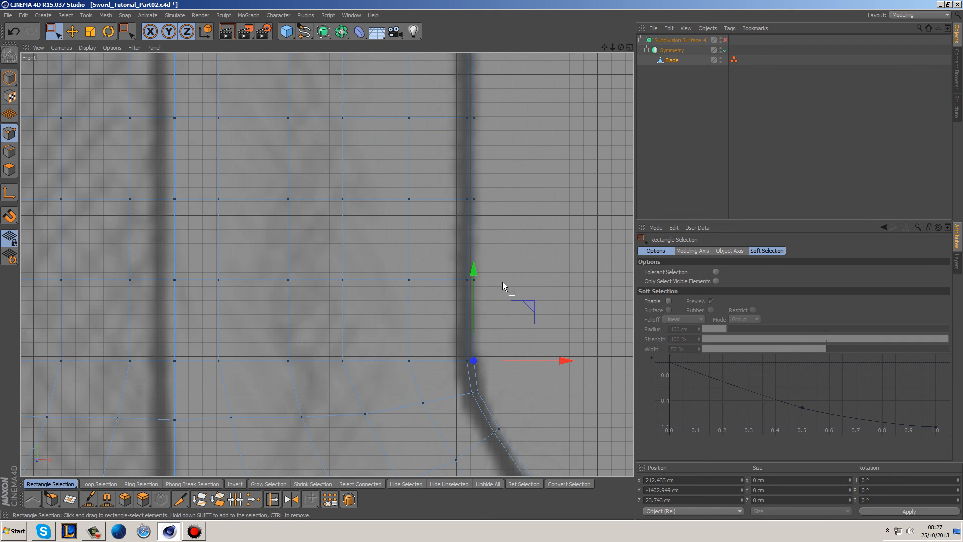
left_click_drag(461, 31, 460, 31)
middle_click_drag(520, 125, 521, 333, "alt")
scroll(522, 333, "down", 7)
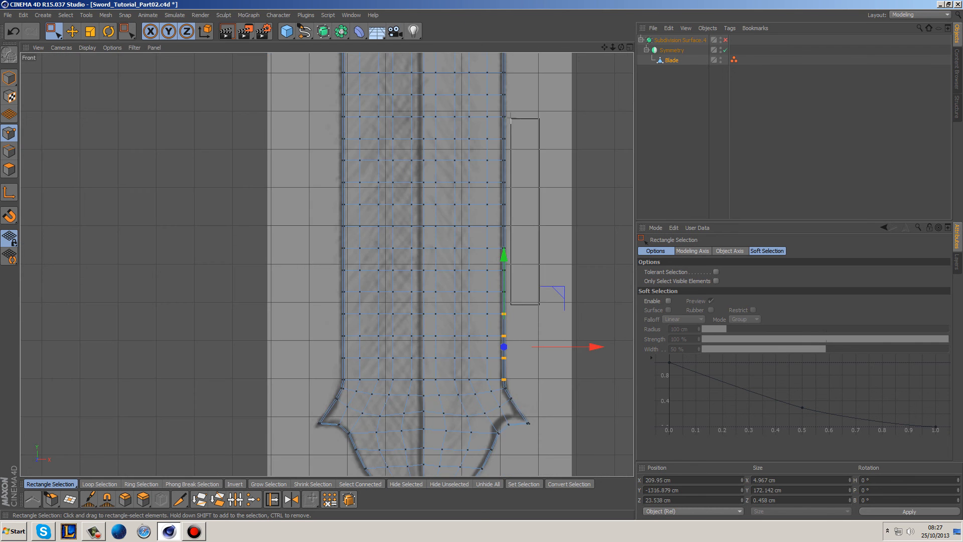
left_click_drag(497, 53, 497, 53, "shift")
middle_click_drag(534, 113, 508, 334, "alt")
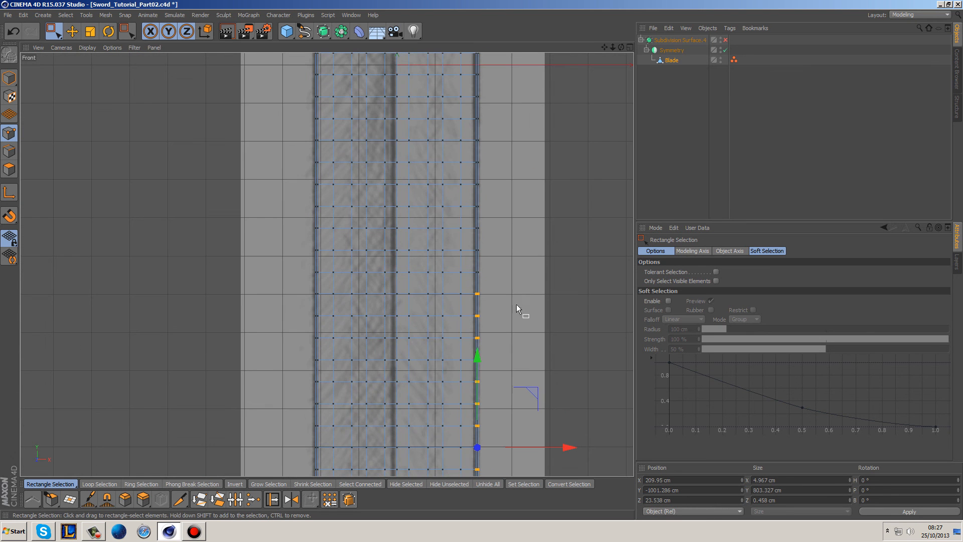
left_click_drag(471, 56, 471, 57, "shift")
middle_click_drag(517, 99, 522, 355, "alt")
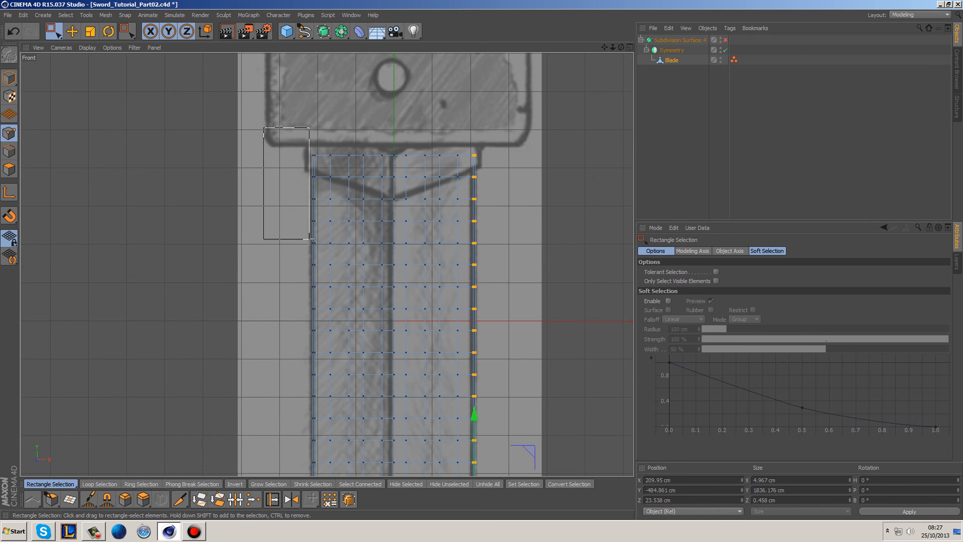
Add all edge points along the blade's straight -X side to the selection and show the selected points in perspective.
left_click_drag(318, 450, 323, 470, "shift")
mouse_move(376, 419)
middle_mouse_down("alt")
mouse_move(379, 389)
mouse_move(379, 415)
middle_mouse_up("alt")
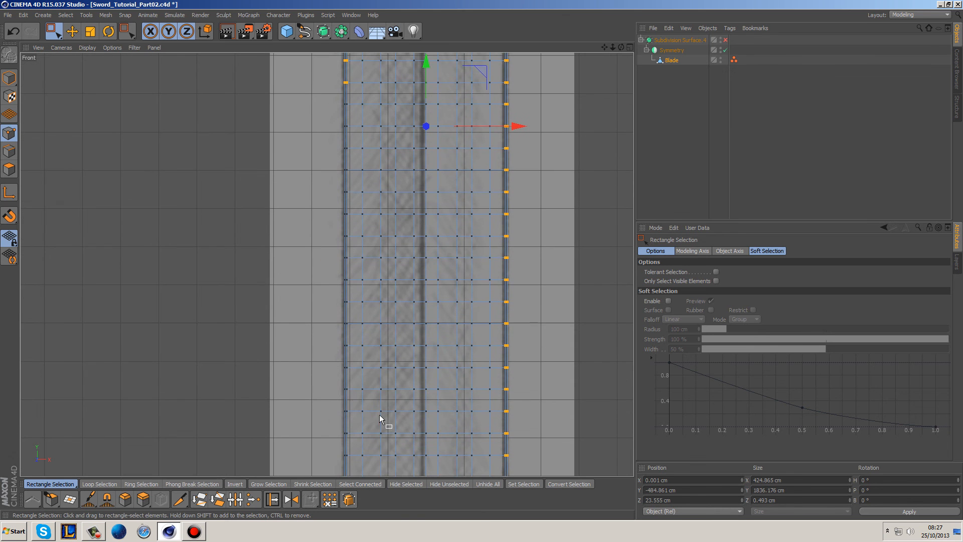
left_click_drag(350, 436, 350, 435, "shift")
middle_click_drag(350, 435, 372, 163, "alt")
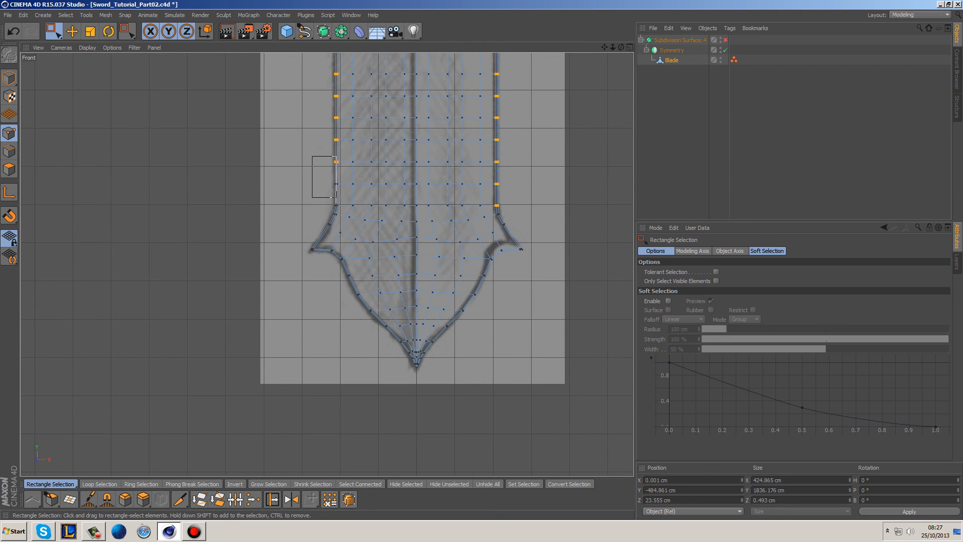
middle_click(366, 185)
middle_click(227, 181)
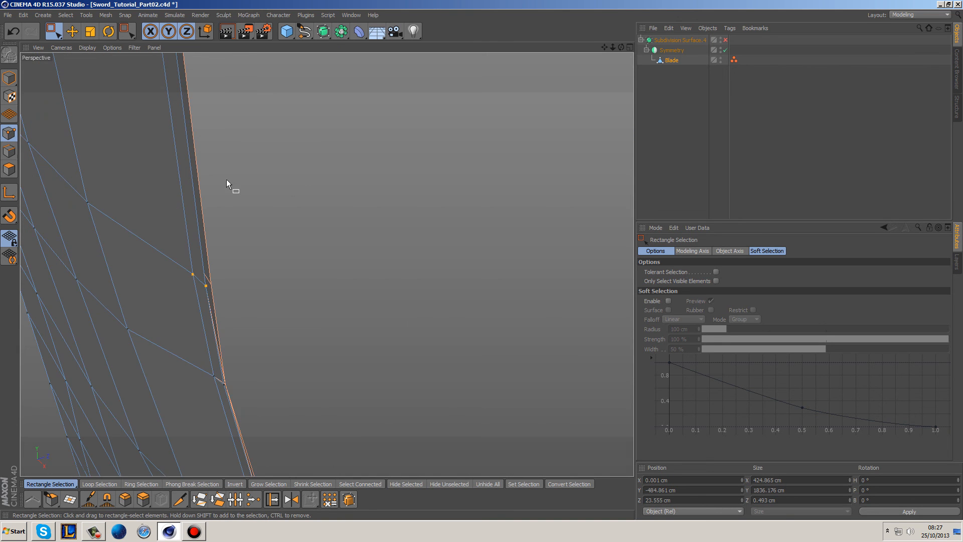
scroll(280, 183, "down", 10)
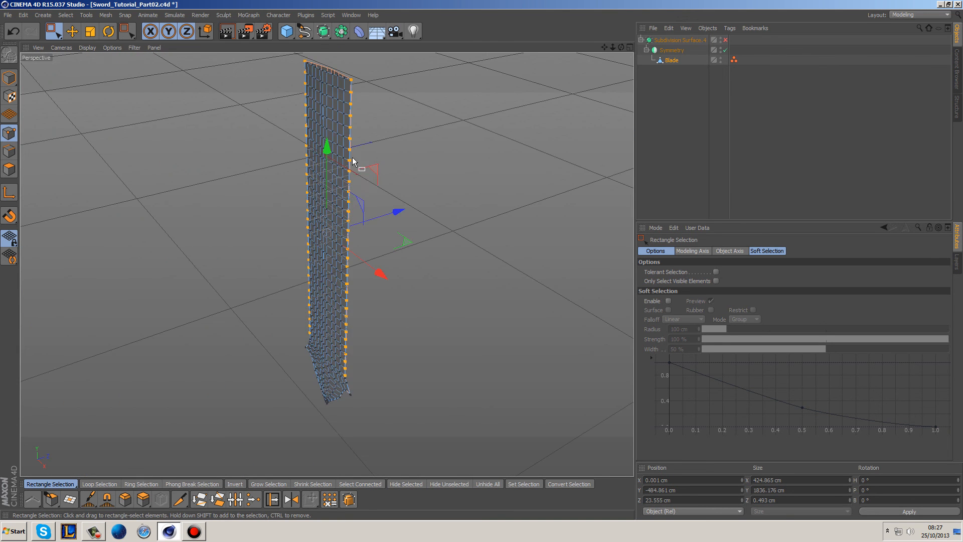
scroll(356, 208, "up", 10)
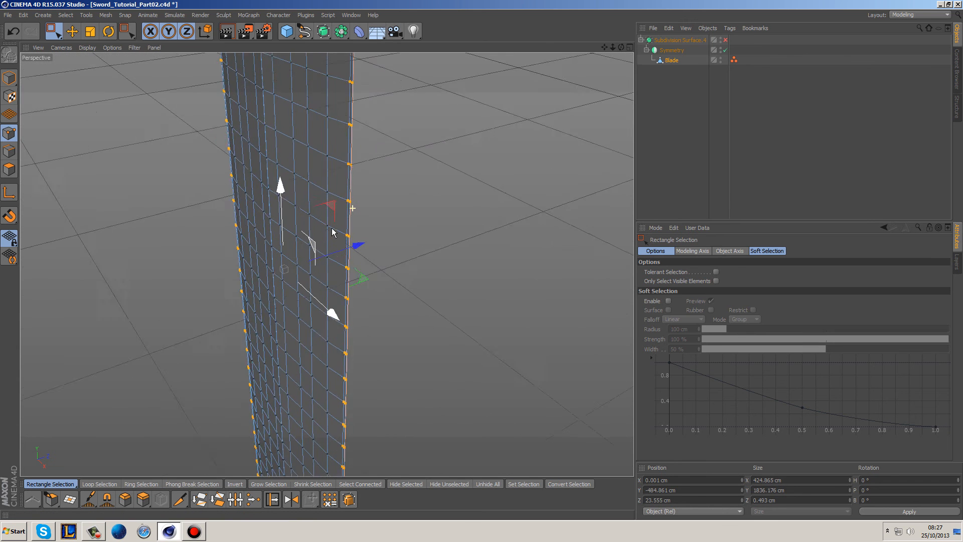
Move the selected straight-edge points about 0.37 cm along Z towards the mirrored half and deselect them.
left_click_drag(313, 272, 381, 268, "alt")
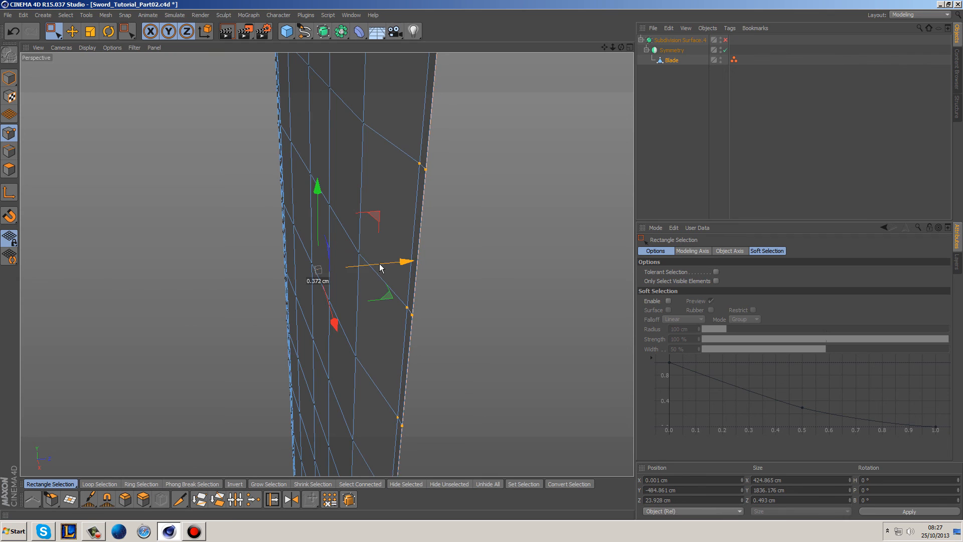
left_click(447, 282)
scroll(339, 254, "down", 4)
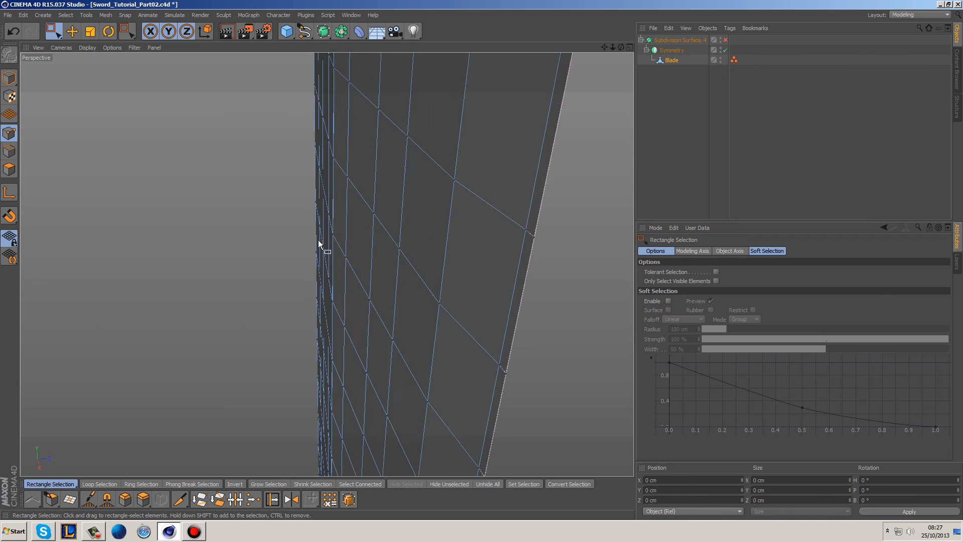
Enable the blade's Subdivision Surface and set the perspective view's display mode to Gouraud Shading.
left_click_drag(317, 238, 476, 305, "alt")
left_click(688, 124)
left_click(724, 50)
left_click(90, 47)
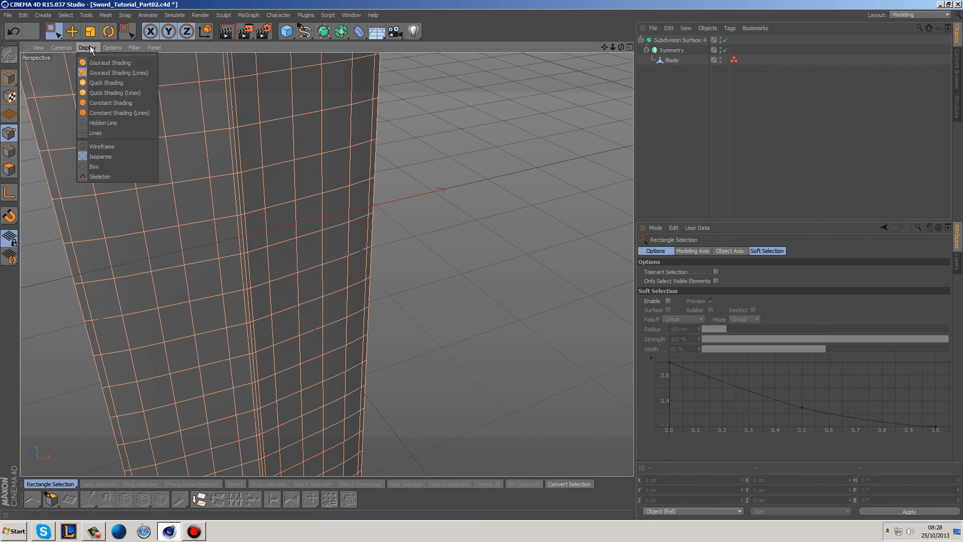
left_click(96, 65)
middle_click_drag(372, 256, 429, 151, "alt")
mouse_move(427, 157)
right_mouse_down("alt")
mouse_move(427, 182)
mouse_move(444, 171)
right_mouse_up("alt")
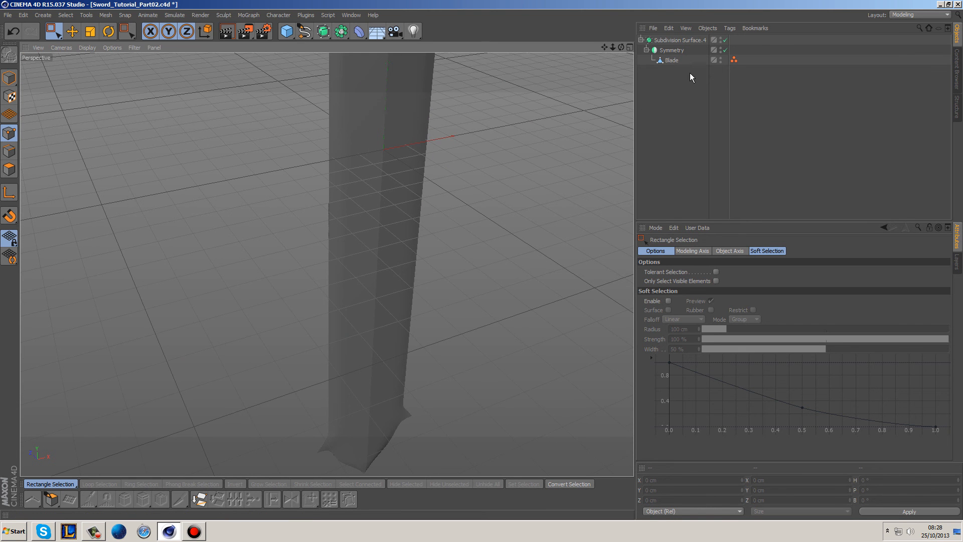
Add a Phong tag with Angle Limit enabled to the Blade object and inspect the smoothed tip from below.
left_click(670, 60)
right_click(666, 61)
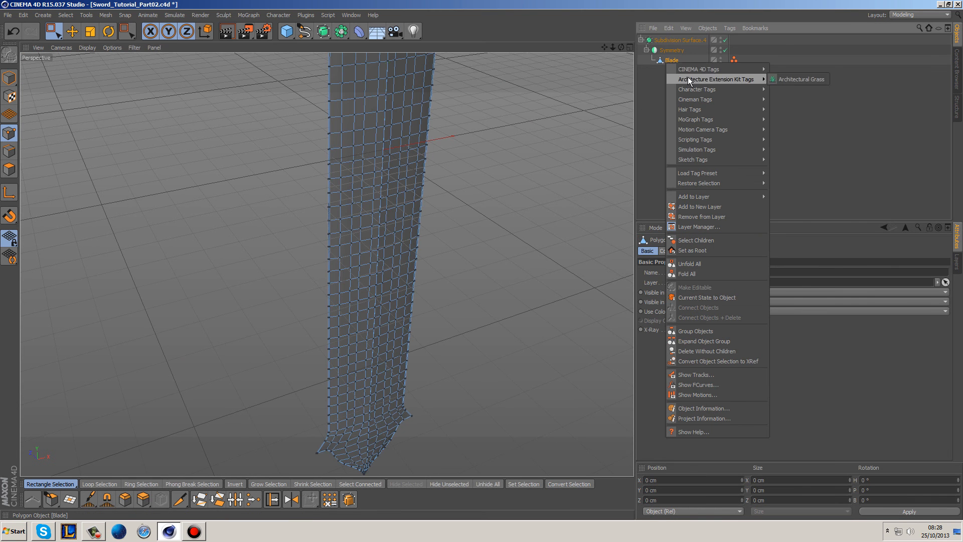
mouse_move(727, 72)
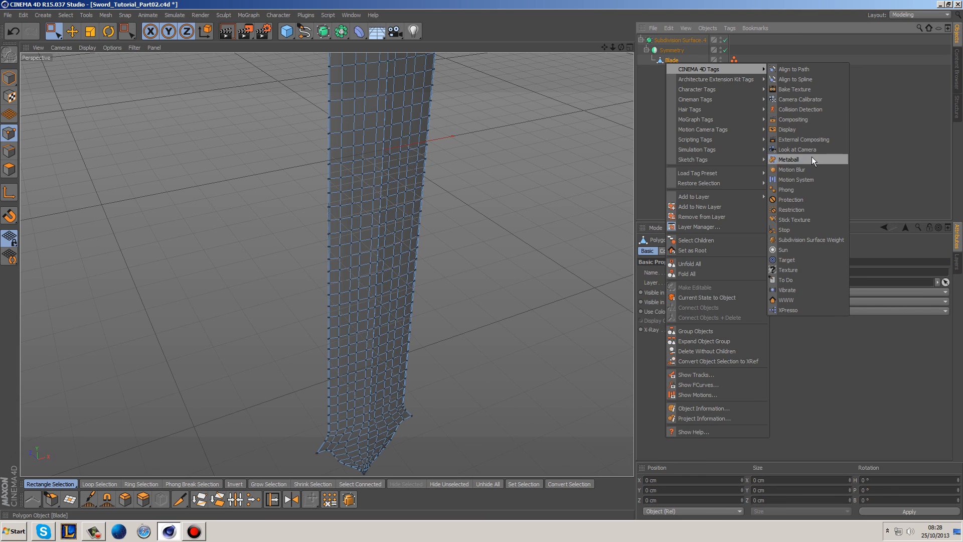
left_click(804, 191)
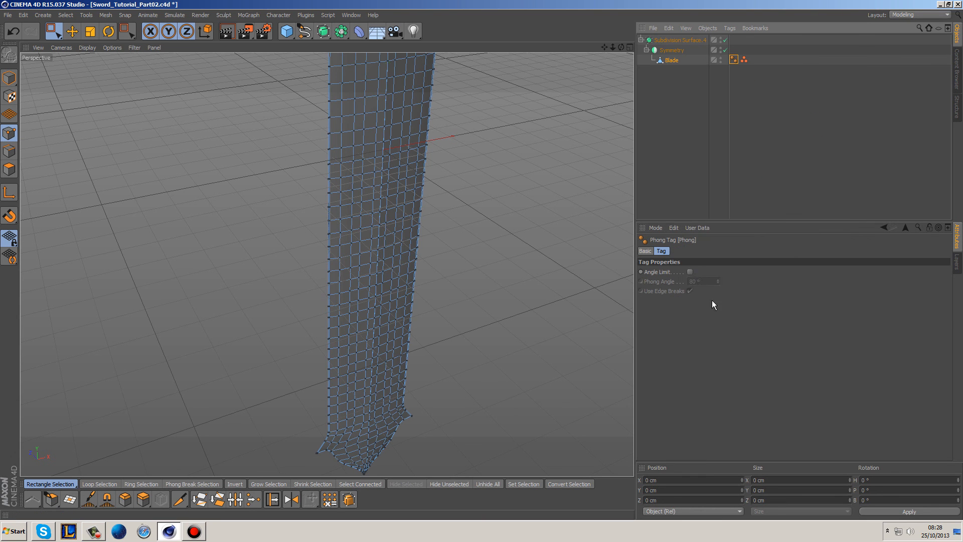
left_click(690, 272)
left_click(676, 186)
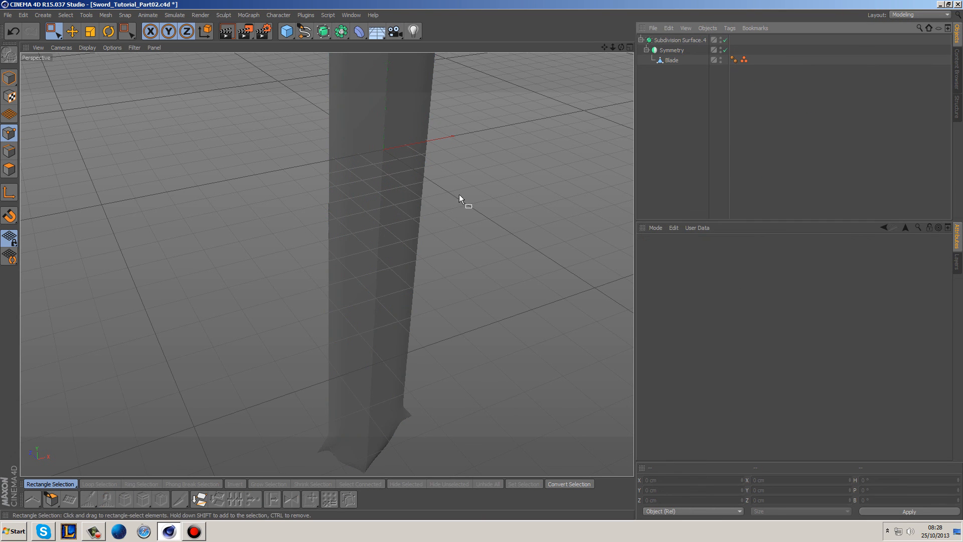
left_click_drag(544, 324, 532, 241, "alt")
middle_click_drag(281, 317, 333, 282, "alt")
right_click_drag(331, 273, 393, 258, "alt")
left_click_drag(393, 257, 580, 247, "alt")
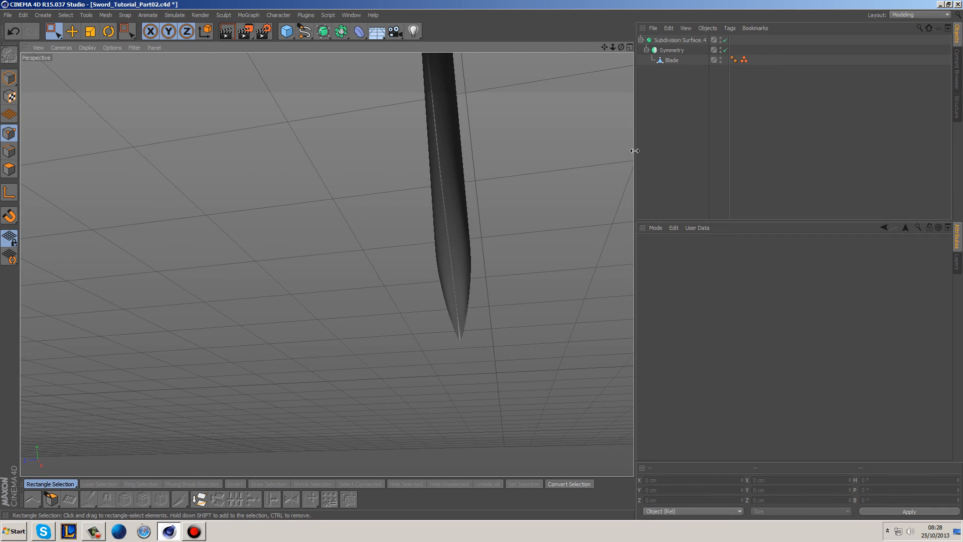
Rectangle-select the Blade's tip points in the right view and scale them along Z to about 16.5 cm.
left_click(667, 60)
middle_click(522, 337)
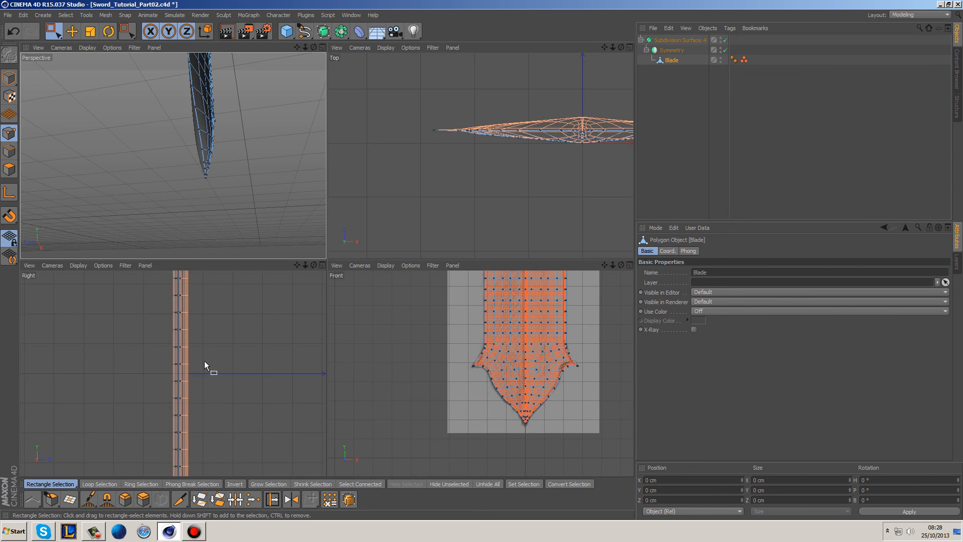
middle_click(204, 360)
middle_click_drag(371, 449, 373, 426, "alt")
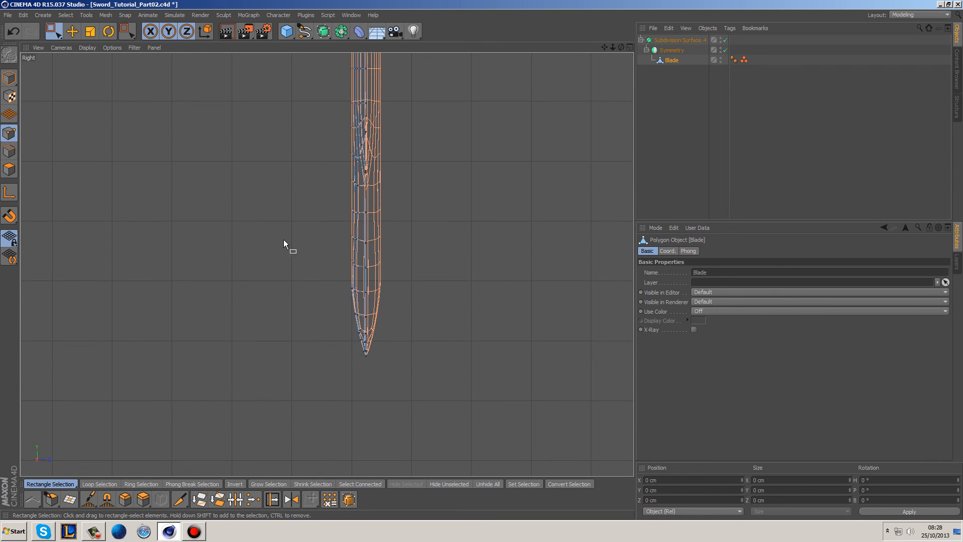
left_click_drag(299, 268, 480, 392)
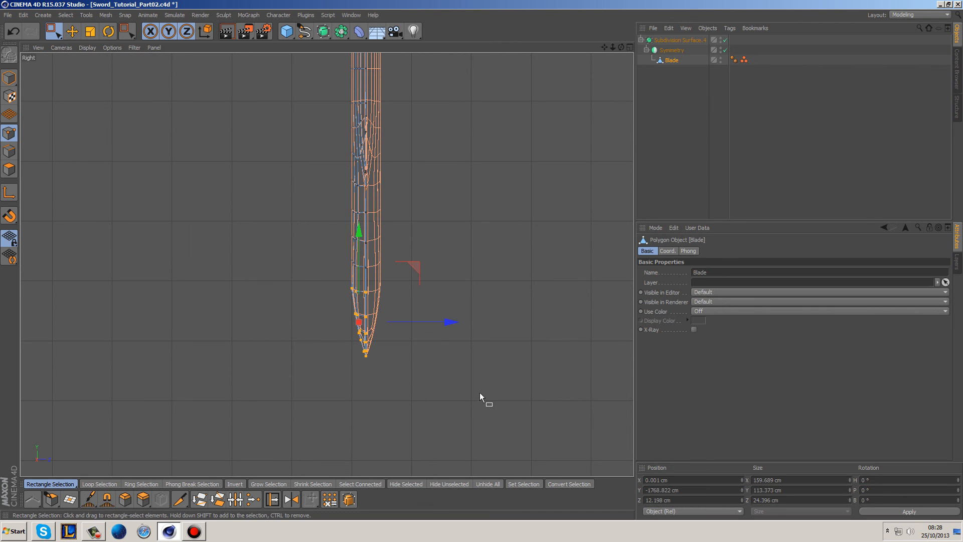
left_click(91, 31)
left_click_drag(453, 321, 456, 323)
scroll(359, 380, "up", 3)
middle_click_drag(452, 259, 446, 322, "alt")
left_click_drag(454, 257, 425, 257)
Move the scaled tip points along Z to about 16.04 cm so the tip meets the mirror line.
left_click(72, 31)
scroll(414, 298, "up", 3)
scroll(414, 298, "up", 2)
scroll(389, 279, "up", 4)
left_click_drag(369, 320, 377, 320)
scroll(400, 383, "down", 6)
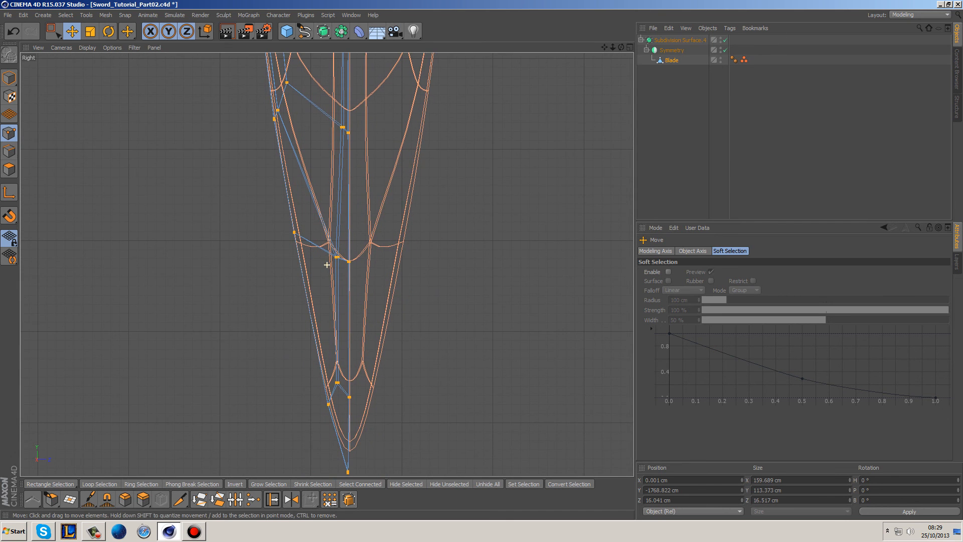
Return to the perspective view, deselect the blade and examine the narrowed tip in smooth shading.
middle_click_drag(383, 23, 421, 539, "alt")
middle_click_drag(327, 265, 320, 328, "alt")
middle_click(327, 265)
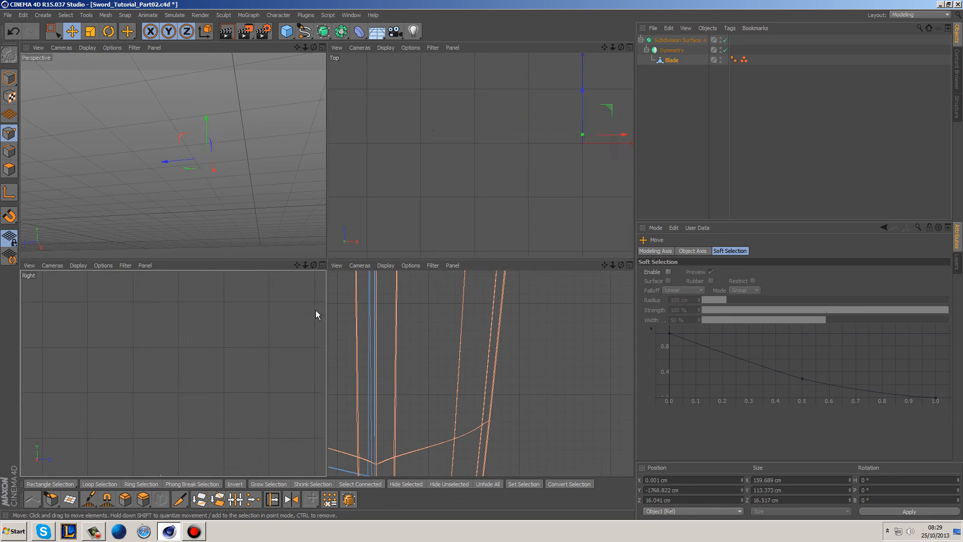
middle_click(254, 212)
key("ctrl+z")
key("0")
left_click_drag(193, 154, 248, 193)
left_click_drag(455, 243, 349, 264, "alt")
left_click(661, 140)
left_click_drag(625, 149, 567, 279, "alt")
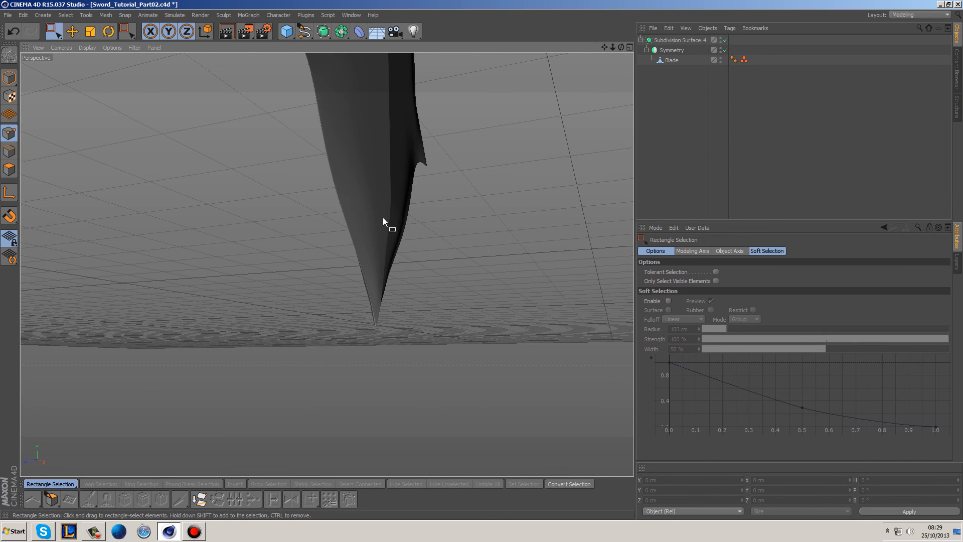
Select the Blade's outer point row just above the narrowed tip in the right view and move it inward along Z.
middle_click(366, 200)
middle_click(275, 326)
scroll(334, 310, "down", 2)
scroll(327, 264, "down", 5)
middle_click_drag(374, 245, 394, 328, "alt")
scroll(477, 209, "down", 2)
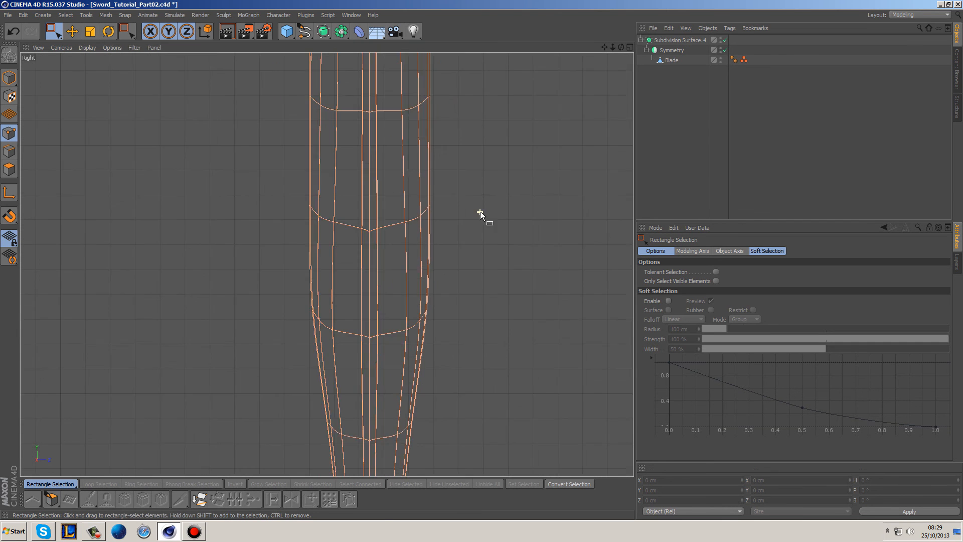
left_click(672, 60)
left_click(9, 133)
left_click_drag(269, 266, 367, 361)
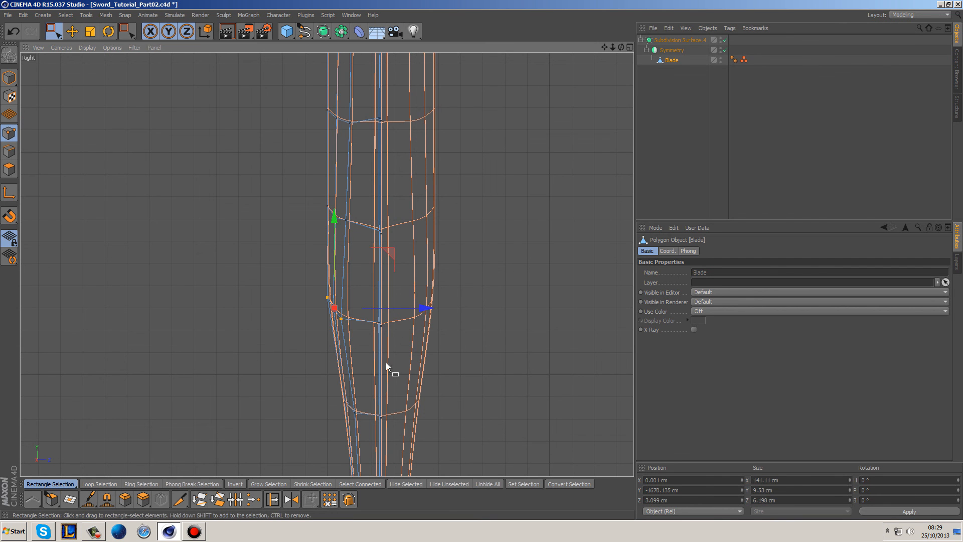
left_click_drag(424, 308, 430, 309)
Move the next outer point row up to about Z 5.31 cm and adjust the row below it to Z 6.67 cm.
left_click_drag(288, 176, 372, 240)
left_click_drag(415, 213, 417, 212)
scroll(415, 247, "down", 6)
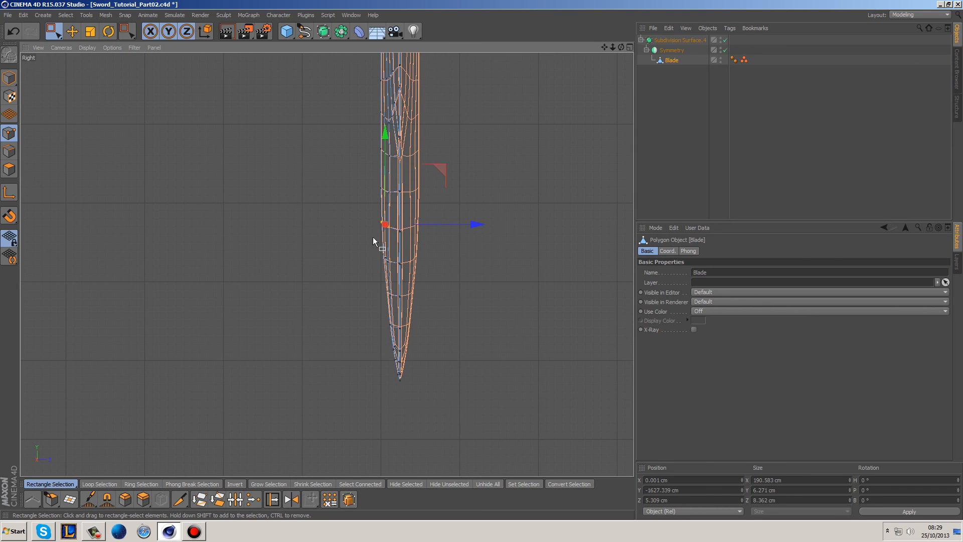
left_click_drag(362, 242, 392, 279)
left_click_drag(443, 259, 443, 259)
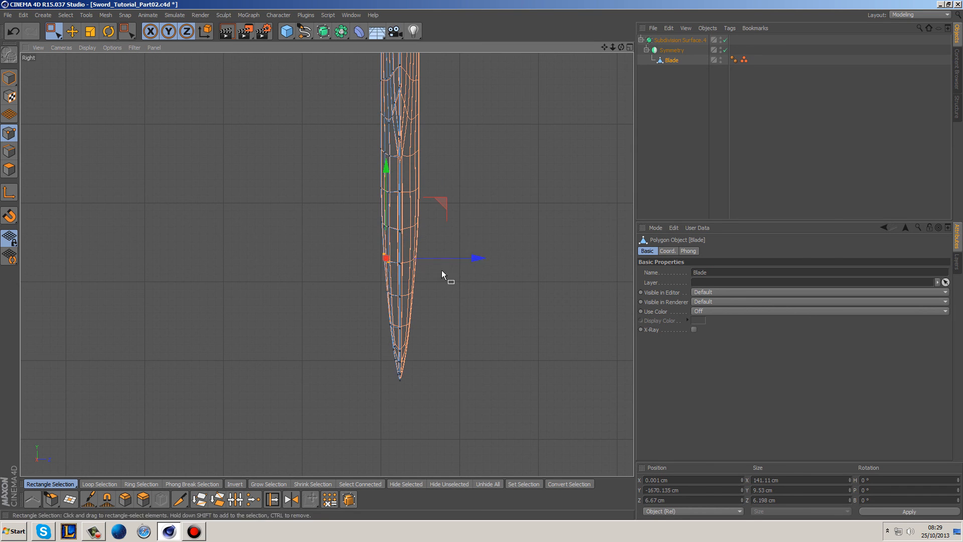
left_click(505, 329)
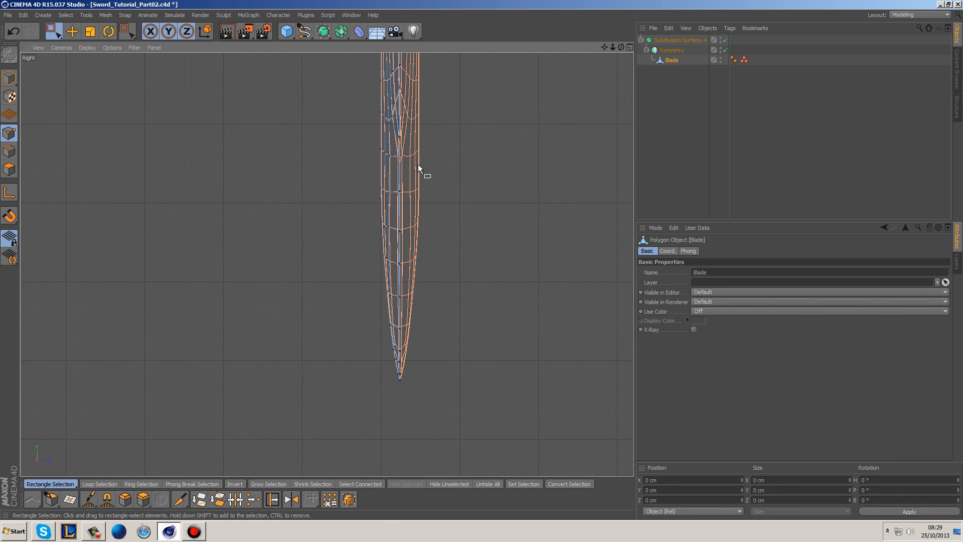
Move the two outer point rows above the taper to about Z 6.08 cm, and shift the lower of them further inward.
left_click_drag(347, 127, 394, 212)
left_click_drag(449, 168, 450, 168)
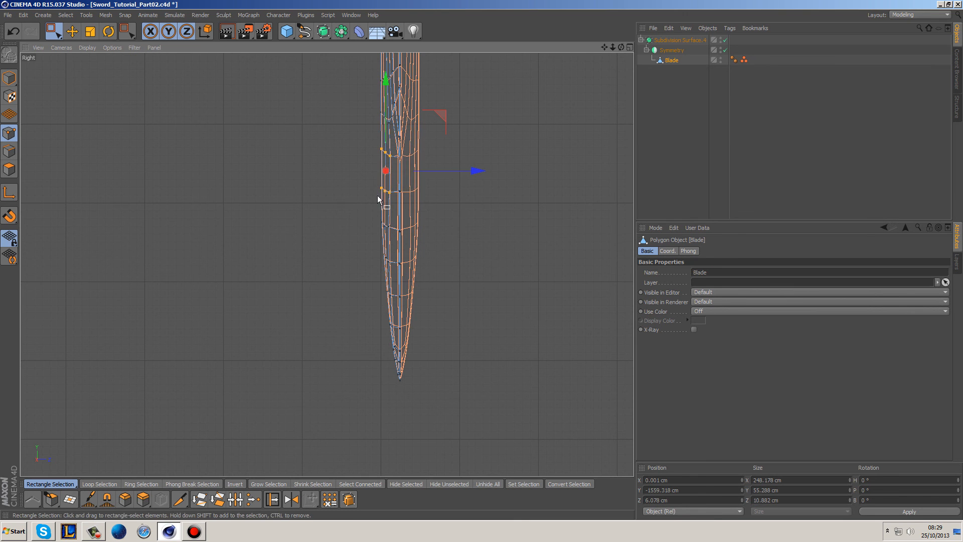
left_click_drag(378, 189, 432, 189)
Nudge the remaining outer point rows down towards the tip inward along Z, the lowest three to about 7.31, 10.08 and 13.19 cm.
left_click_drag(369, 204, 430, 221)
left_click_drag(368, 245, 428, 256)
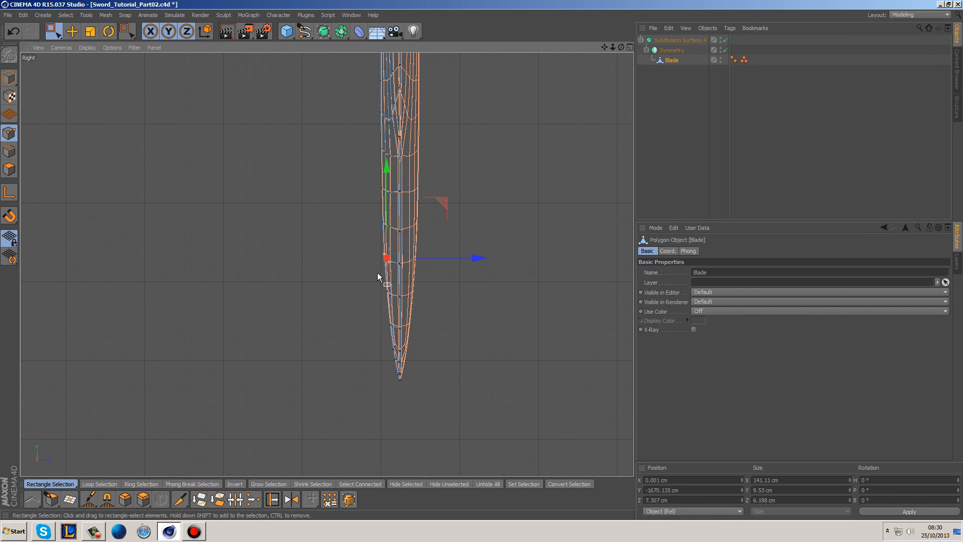
left_click_drag(386, 297, 427, 291)
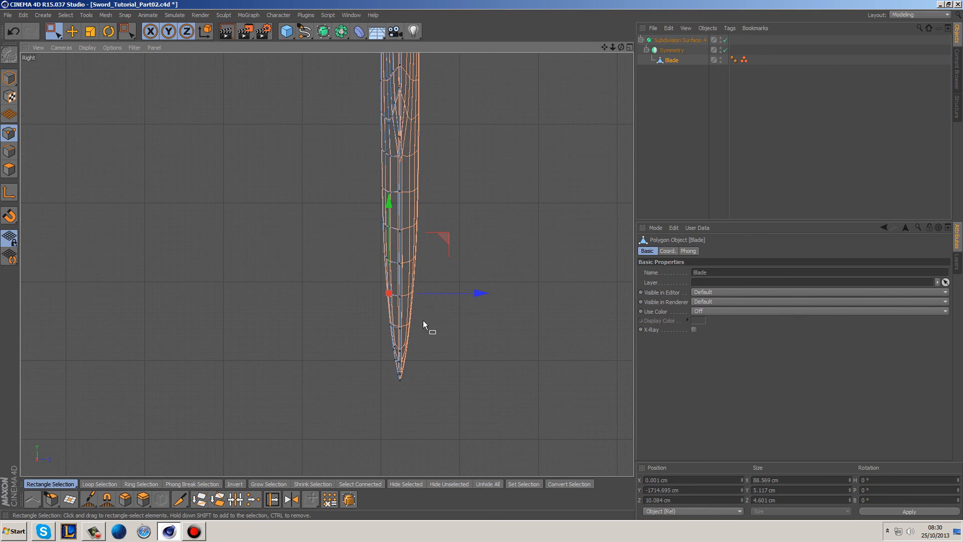
left_click_drag(372, 306, 391, 337)
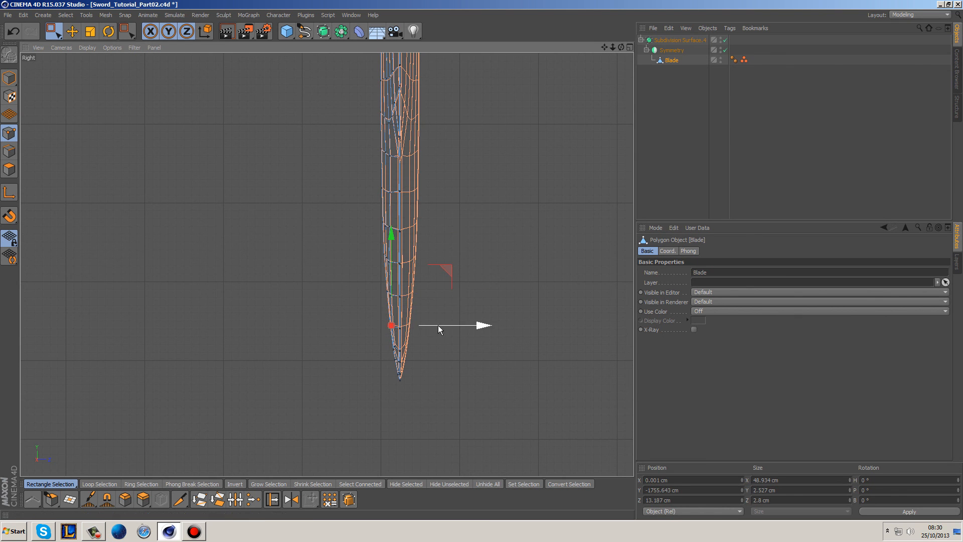
Examine the smoothed blade from the tip up to the guard end in the perspective view with nothing selected.
middle_click(457, 358)
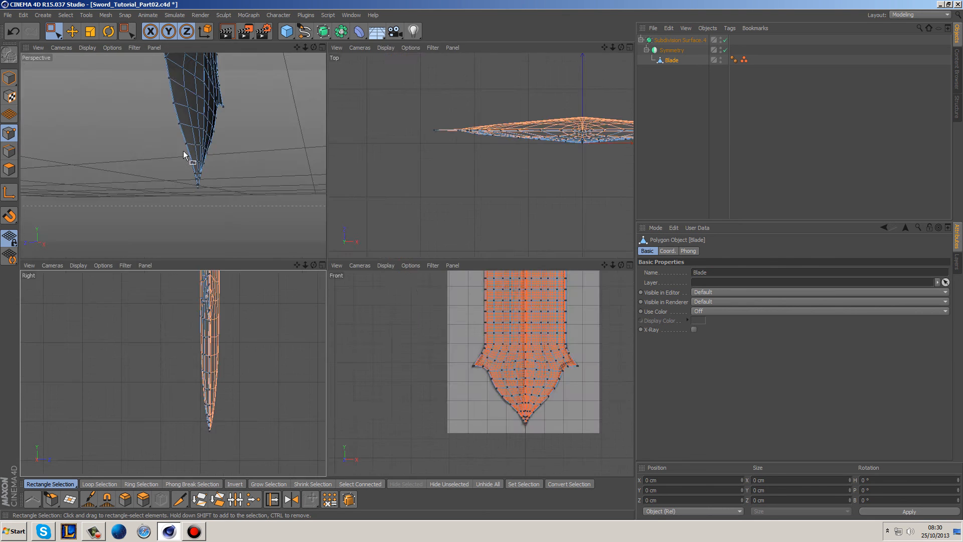
middle_click(183, 155)
left_click(512, 178)
left_click(659, 137)
left_click_drag(507, 176, 242, 309, "alt")
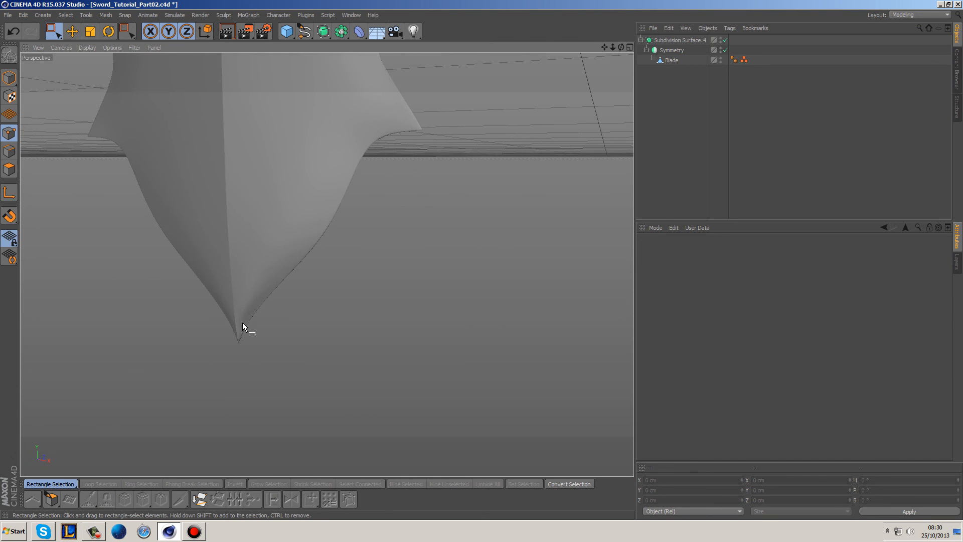
left_click_drag(223, 87, 296, 152, "alt")
left_click_drag(387, 249, 327, 104, "alt")
left_click_drag(298, 215, 341, 318, "alt")
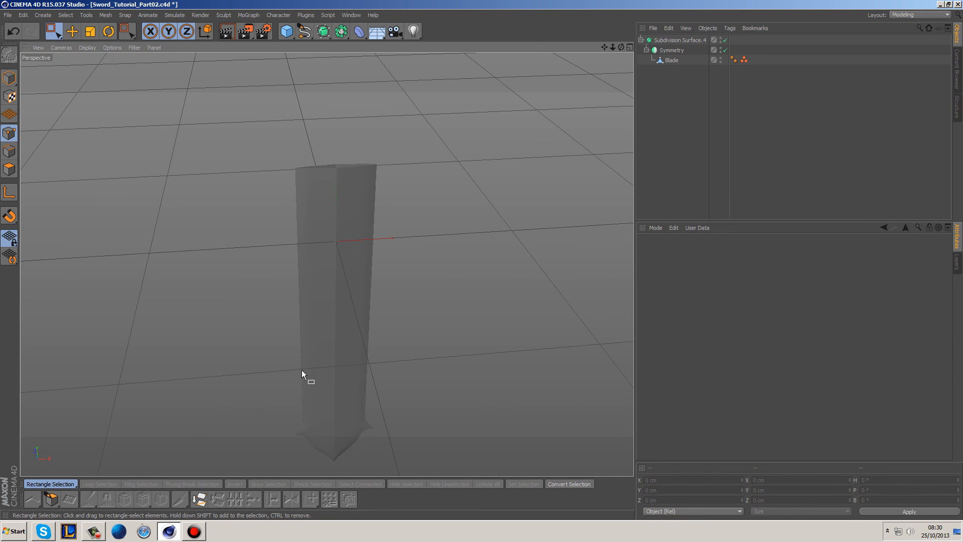
Switch to the Startup (User) layout and assign the blade's Subdivision Surface hierarchy to the Finished layer.
left_click(907, 15)
left_click(923, 95)
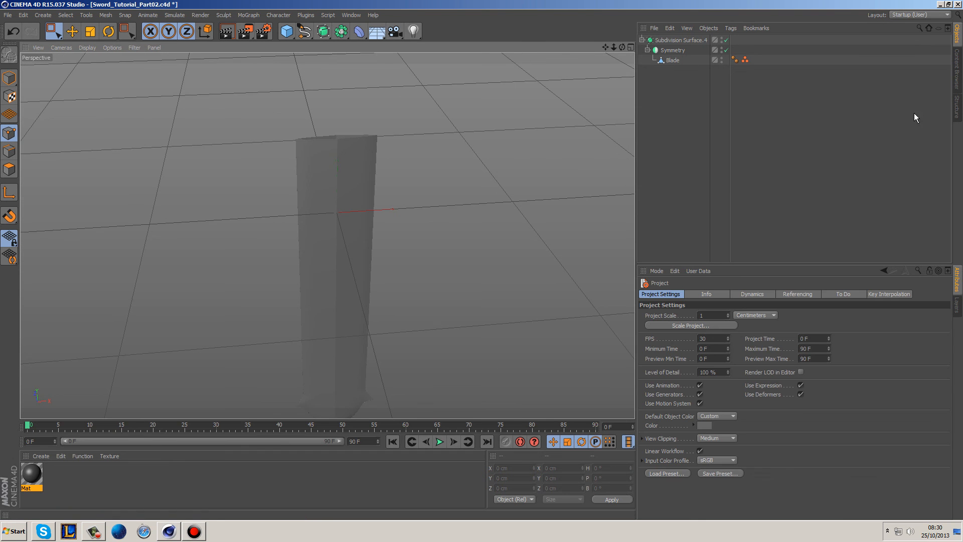
left_click(959, 303)
left_click_drag(662, 41, 664, 291)
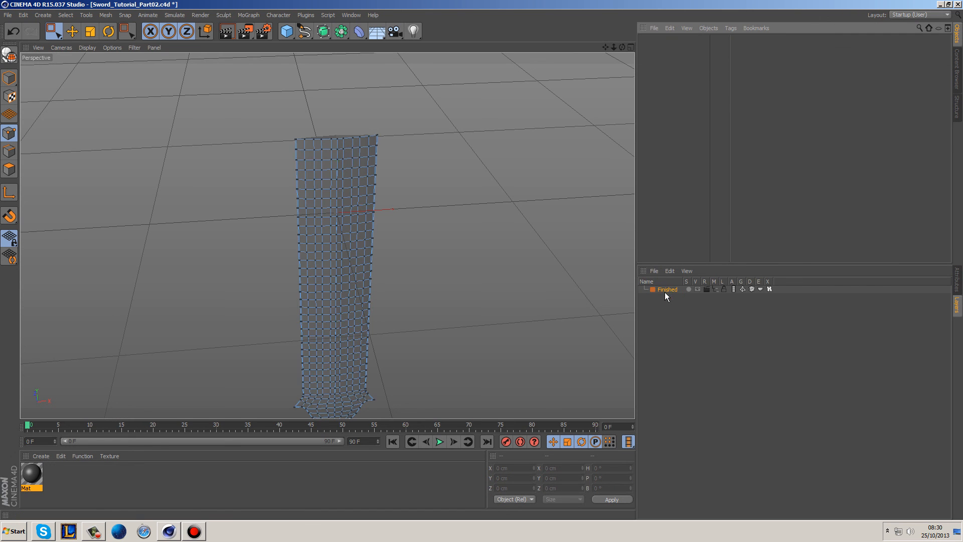
Make the Finished layer's objects visible and apply the Mat material to the blade.
left_click(715, 290)
left_click(666, 195)
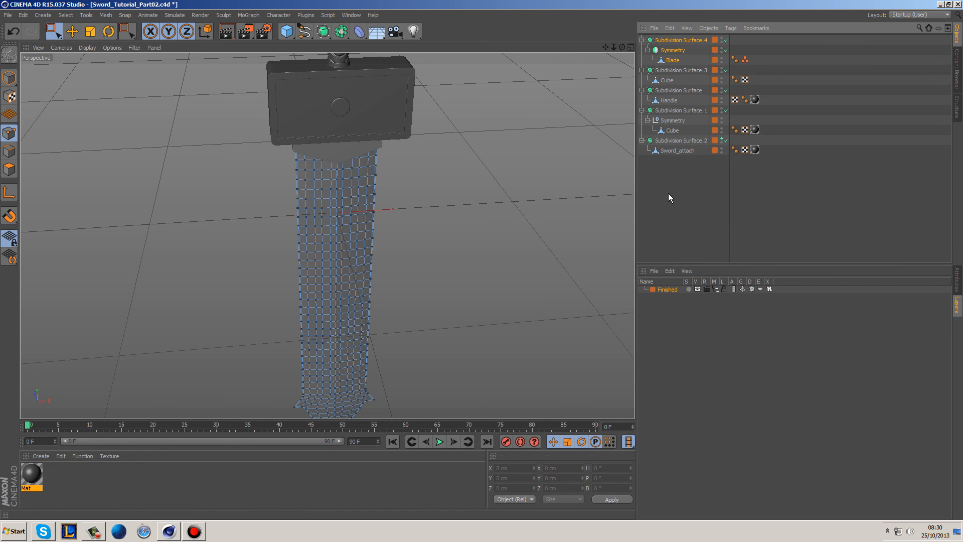
left_click_drag(31, 464, 345, 156)
left_click_drag(32, 479, 355, 273)
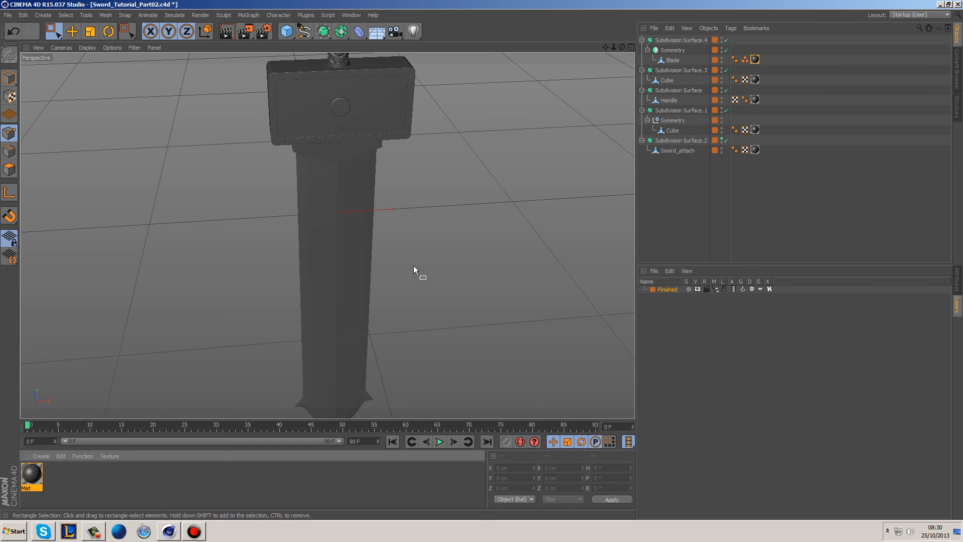
Frame the assembled sword in the perspective view and save the project.
scroll(411, 271, "down", 4)
left_click_drag(419, 262, 433, 308, "alt")
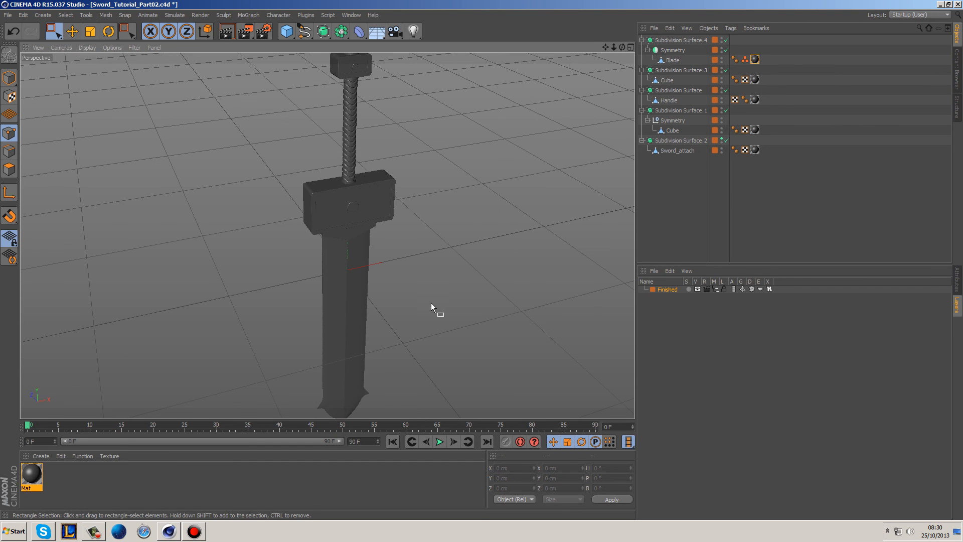
left_click_drag(461, 263, 462, 239, "alt")
left_click(8, 13)
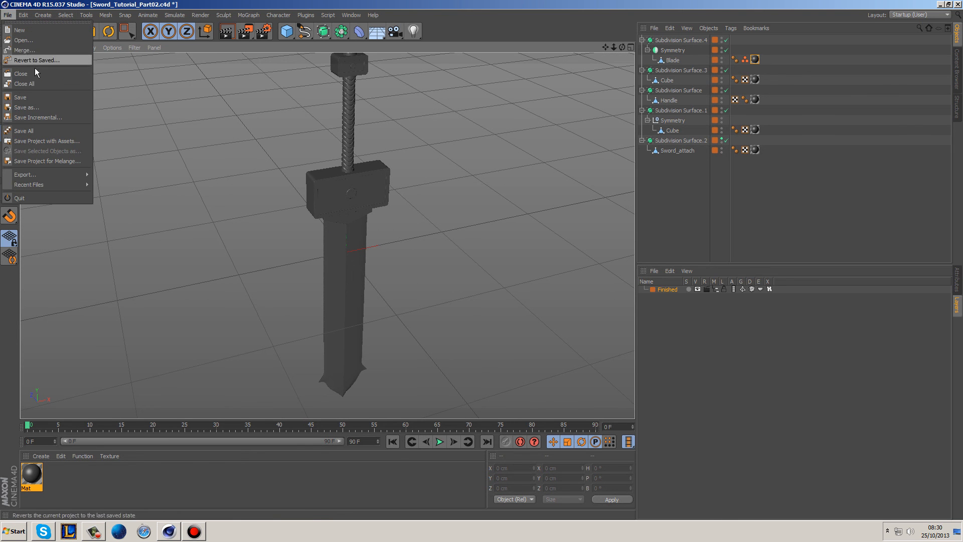
left_click(33, 97)
Render the active perspective view with the whole sword in frame.
scroll(358, 211, "down", 1)
left_click_drag(357, 211, 366, 243, "alt")
left_click(225, 31)
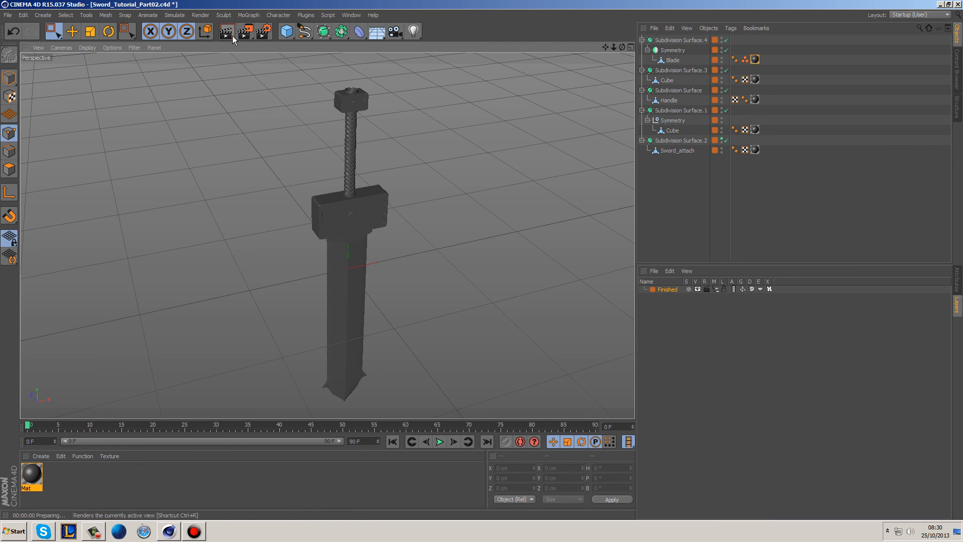